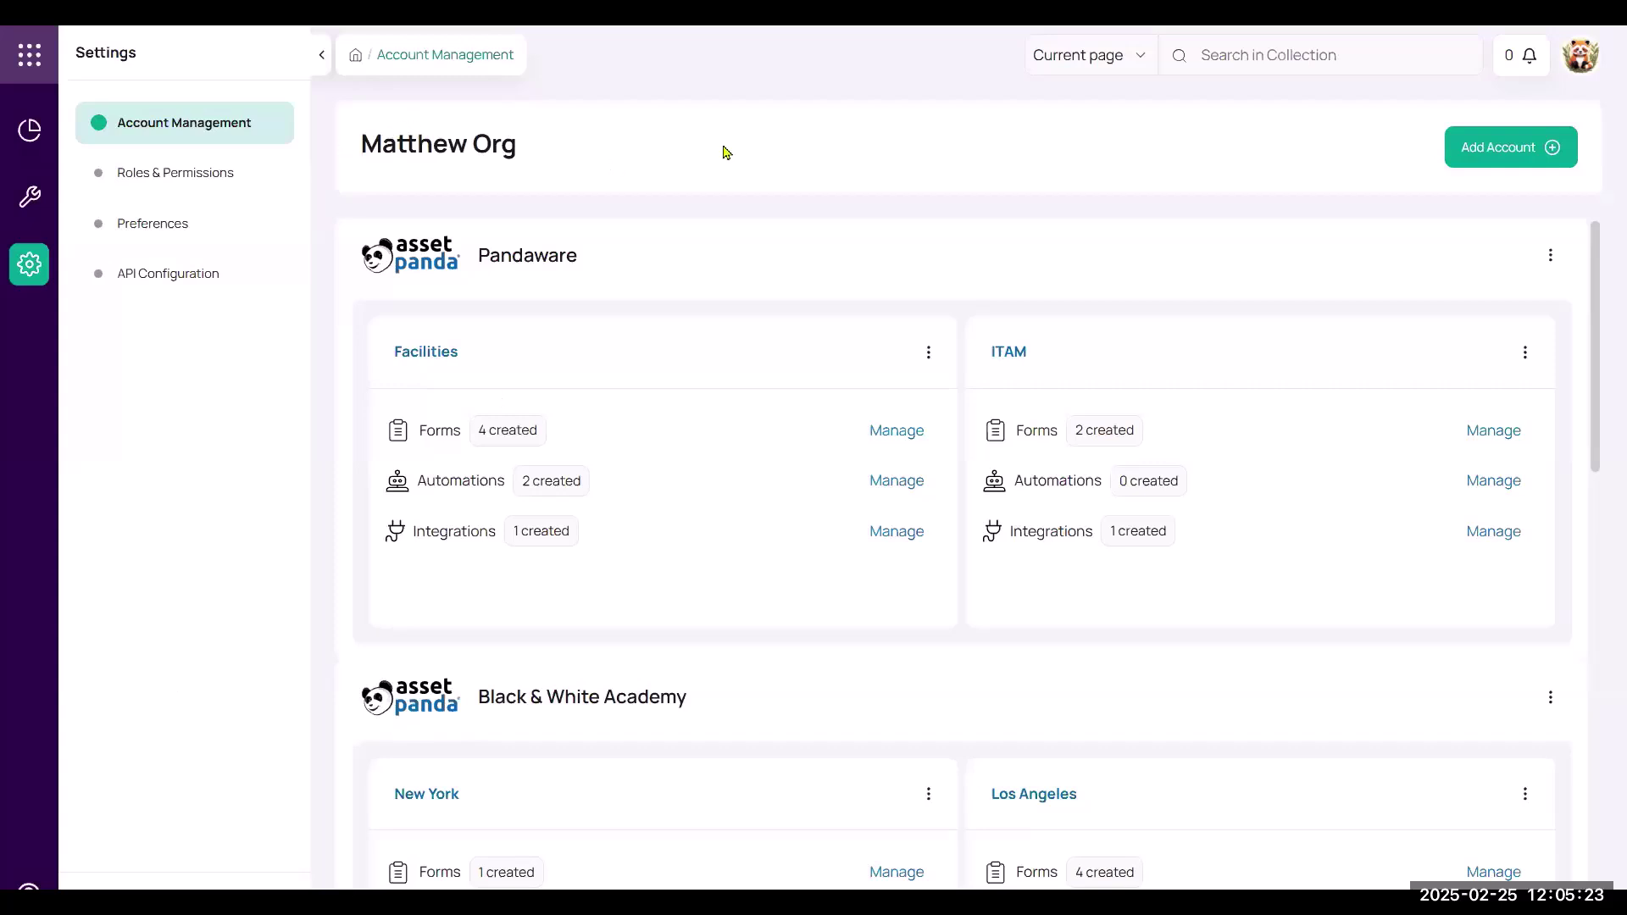
# Open the Assets collection of the Pandaware ITAM account.
pyautogui.scroll(-9, 799, 512)
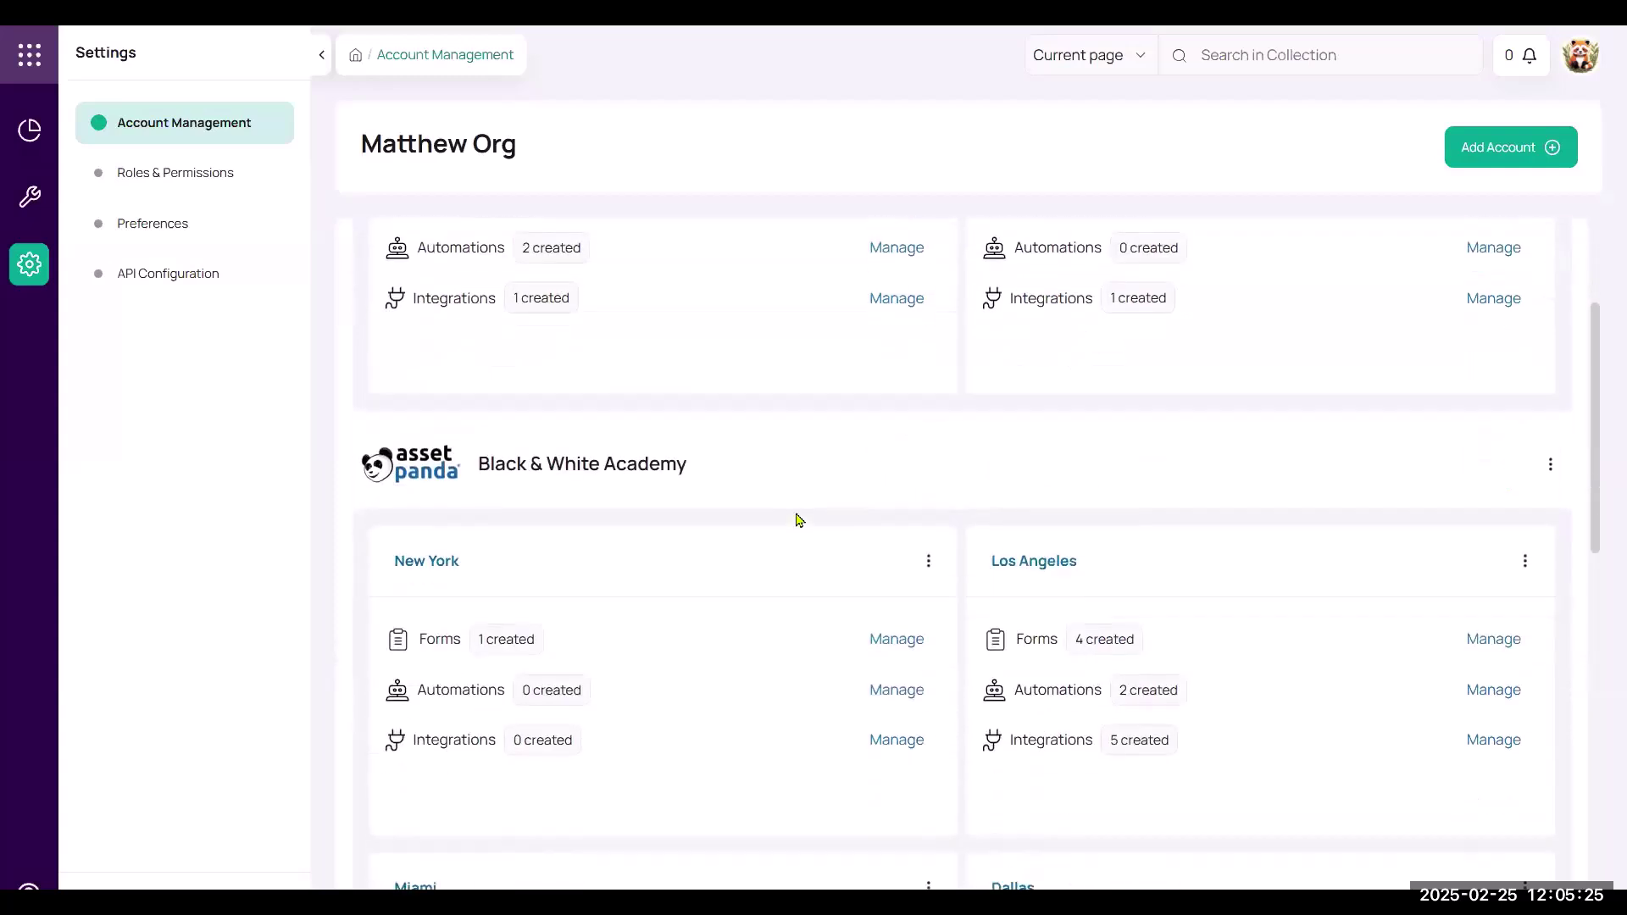
pyautogui.scroll(10, 799, 508)
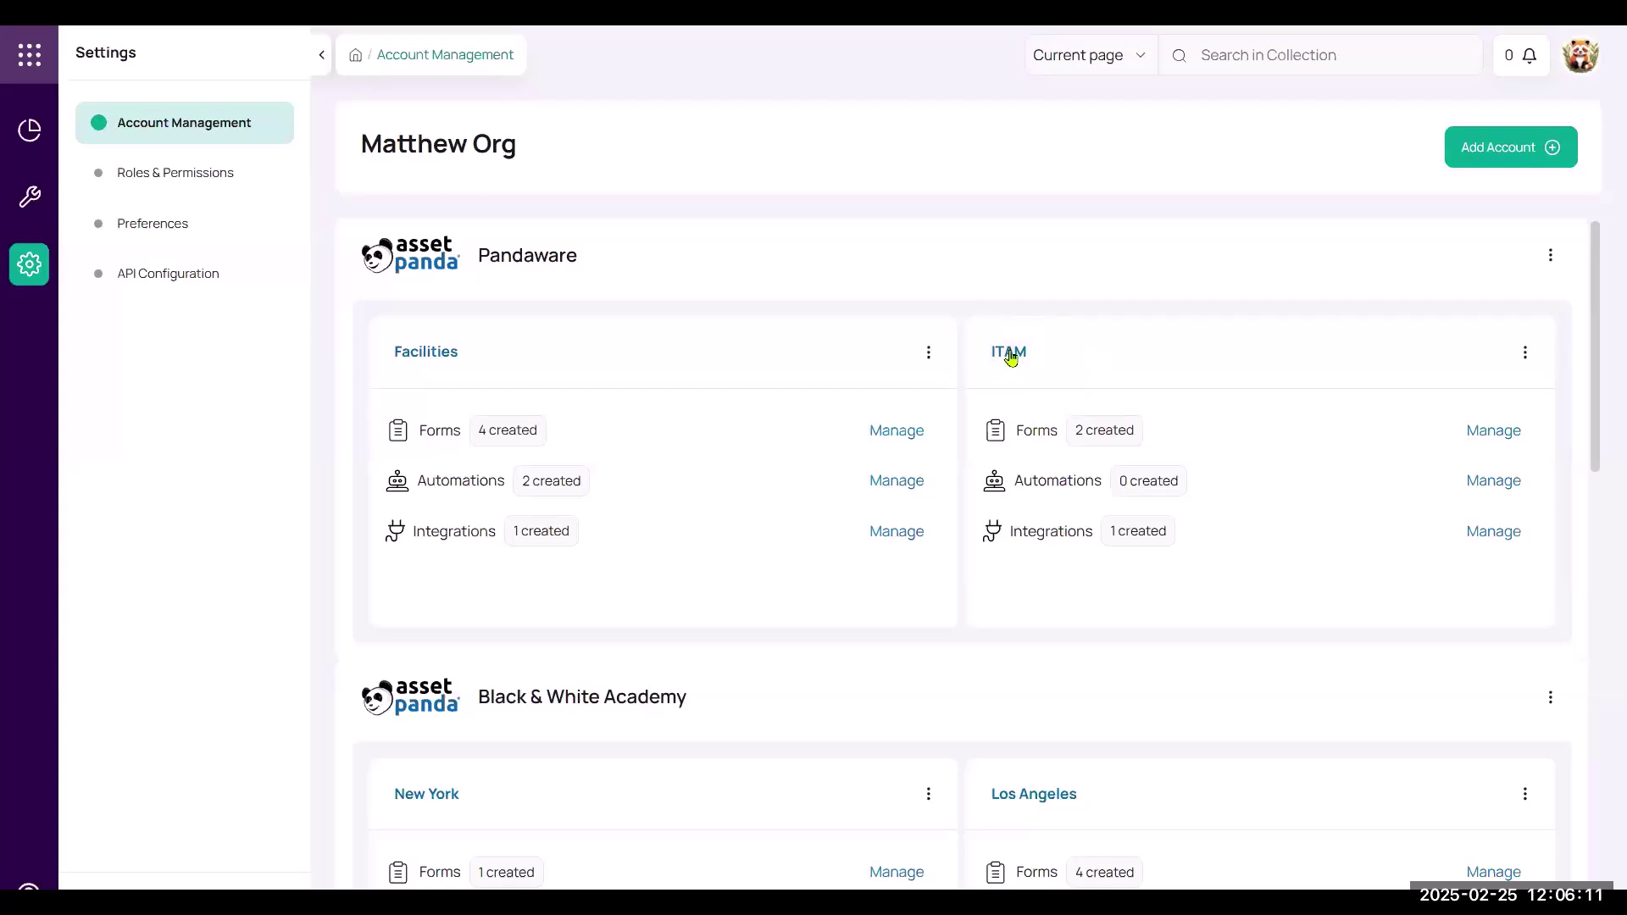
pyautogui.click(1009, 352)
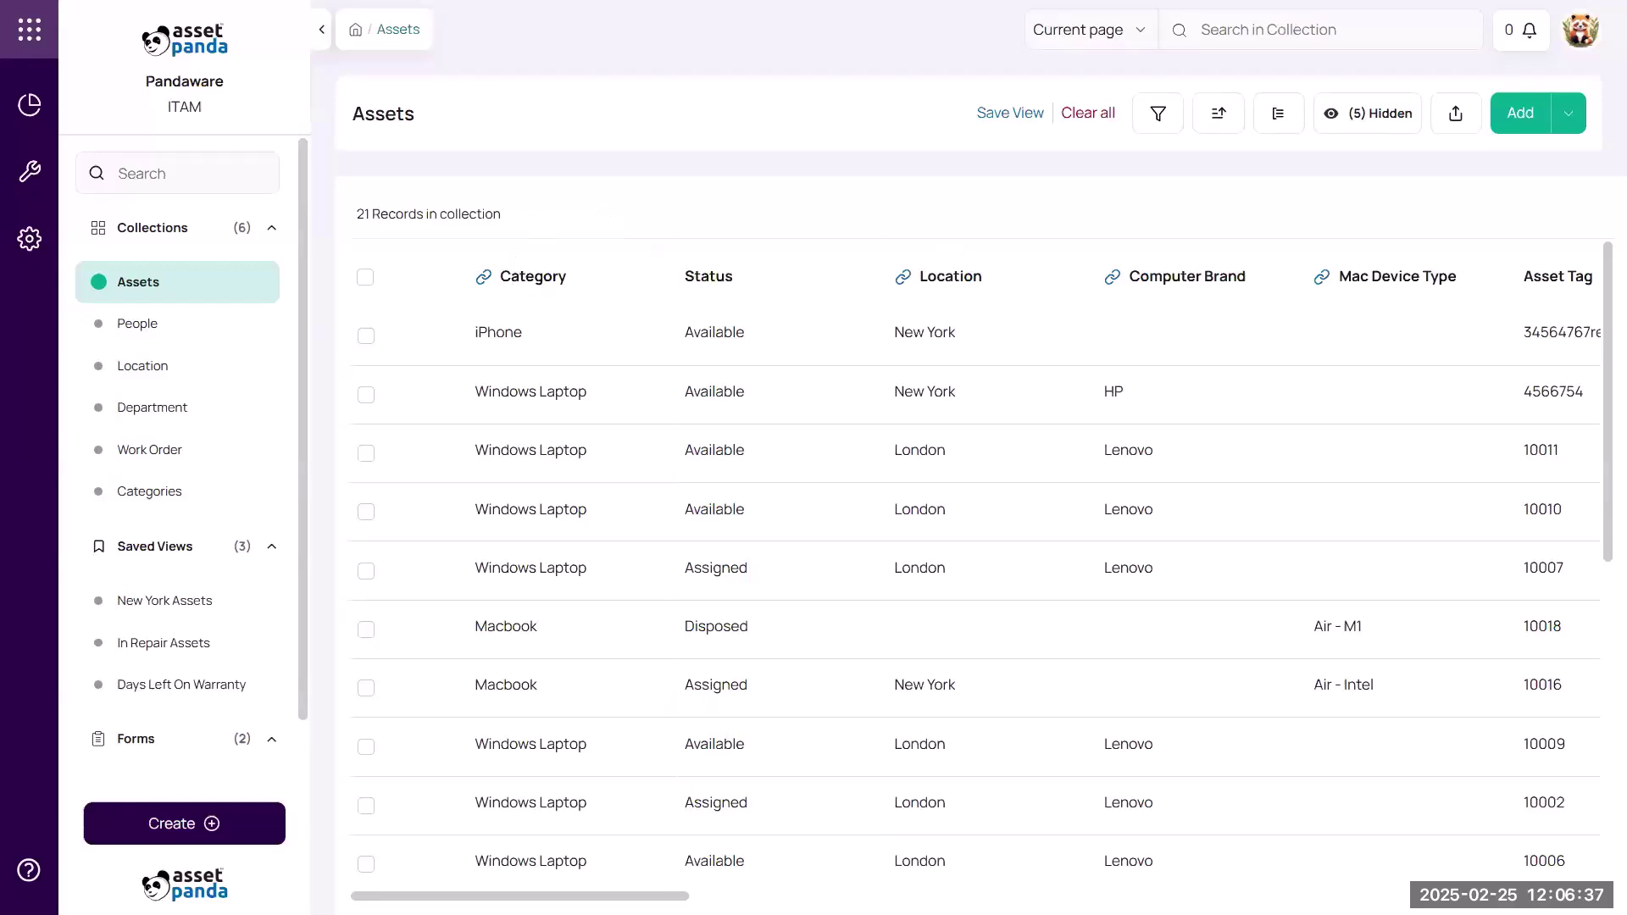
# Scroll the Assets table right to see every column, then back left.
pyautogui.hscroll(1, 520, 896)
pyautogui.hscroll(6, 526, 895)
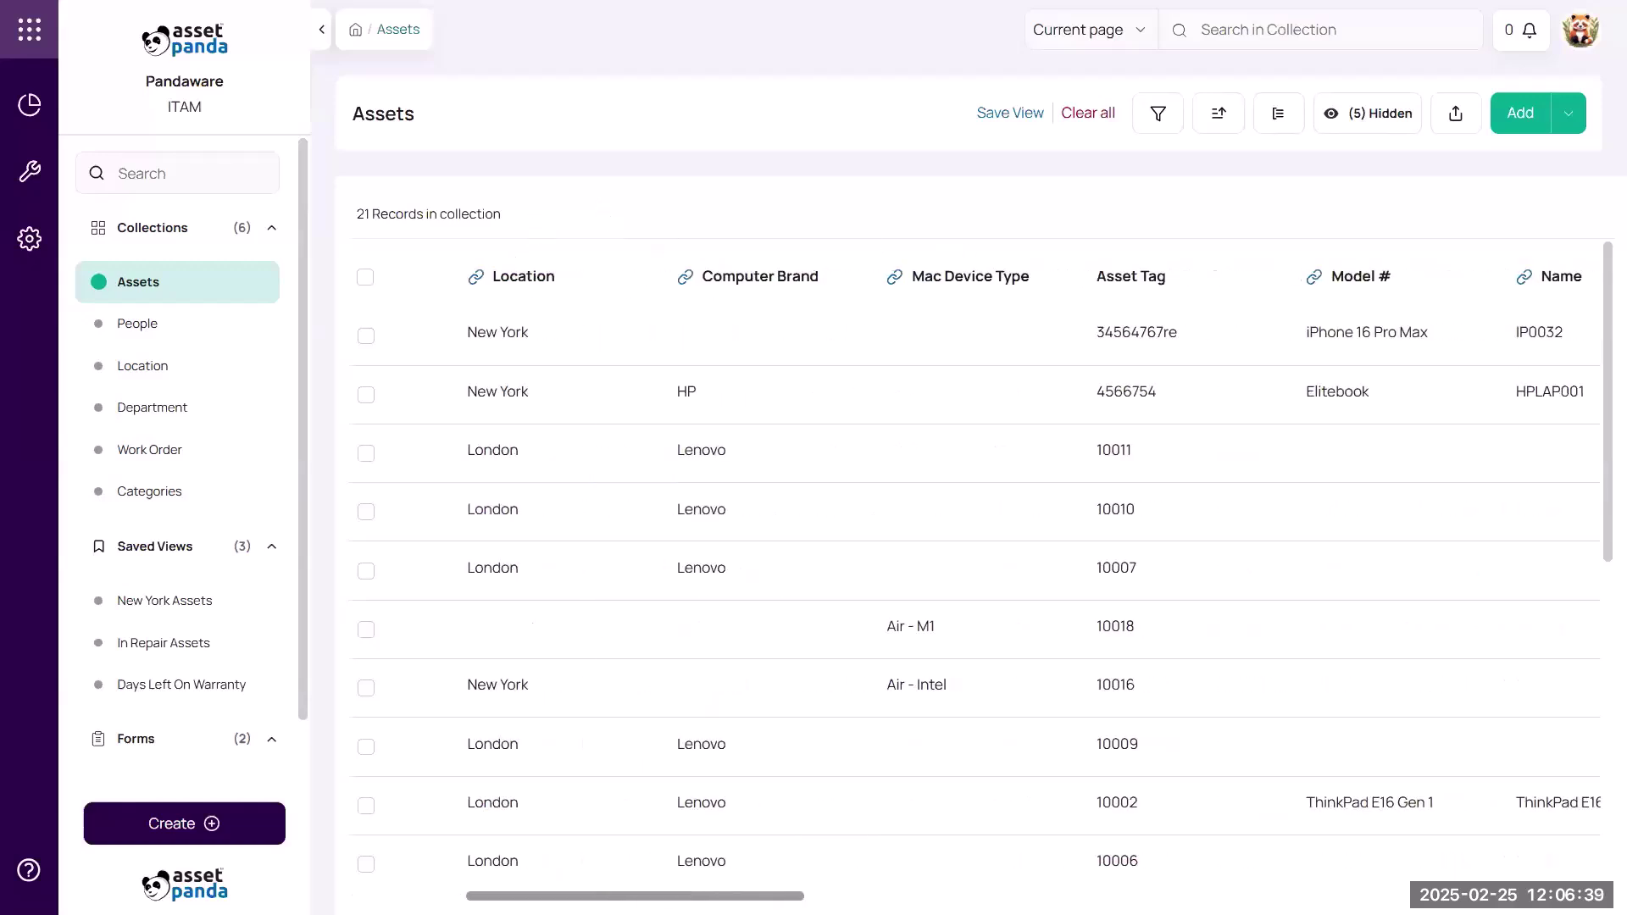
pyautogui.hscroll(3, 525, 896)
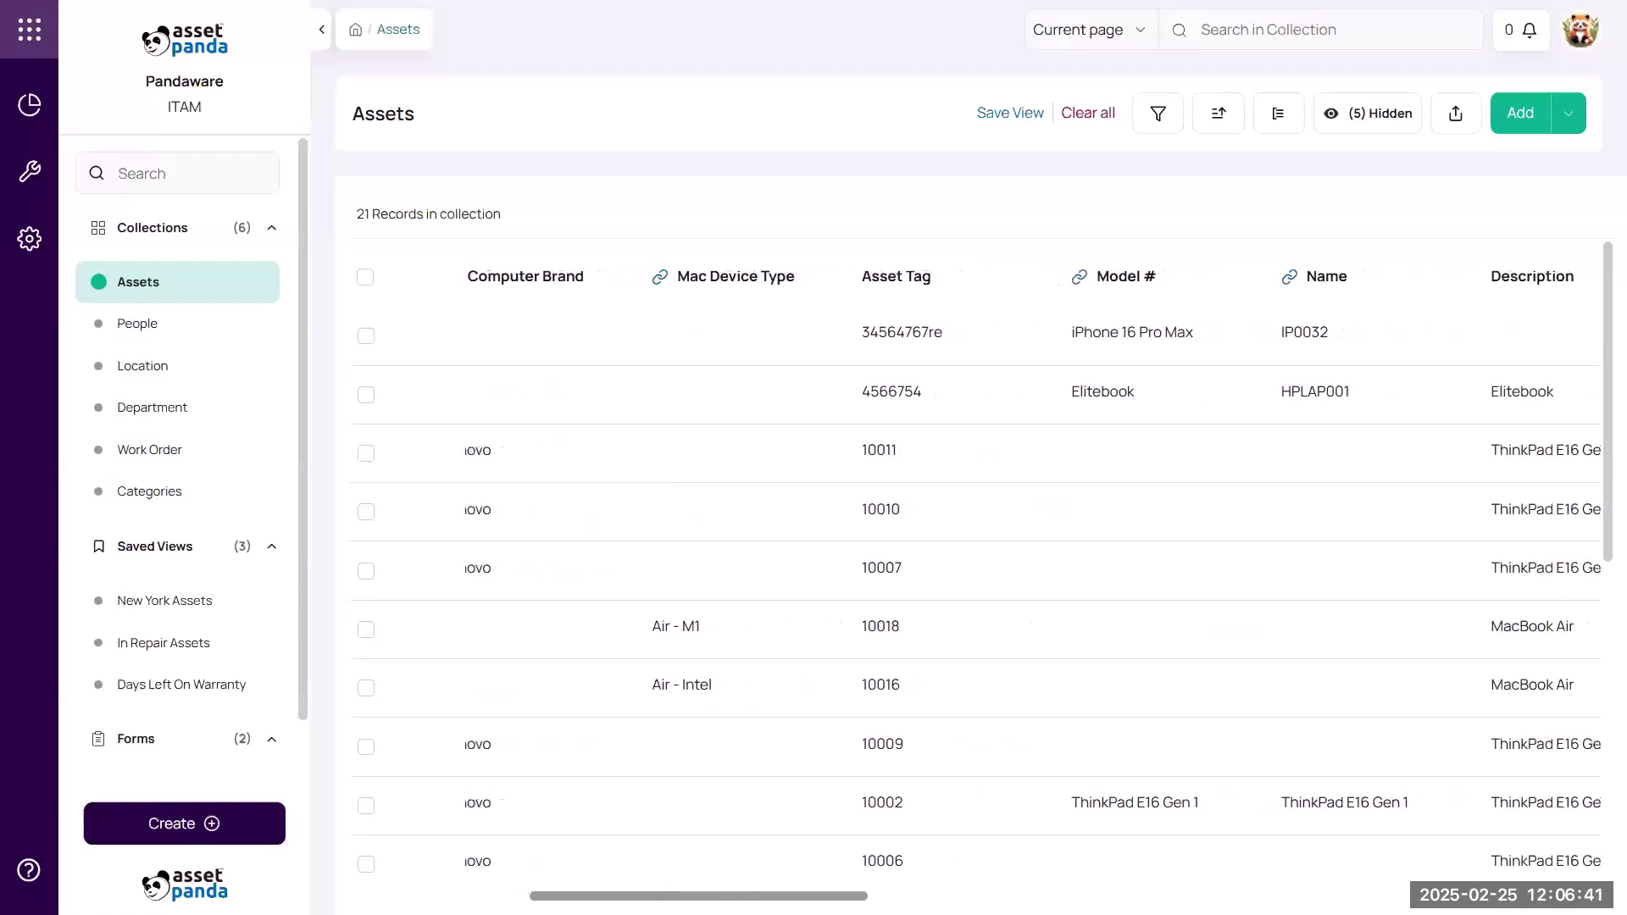
pyautogui.hscroll(4, 525, 896)
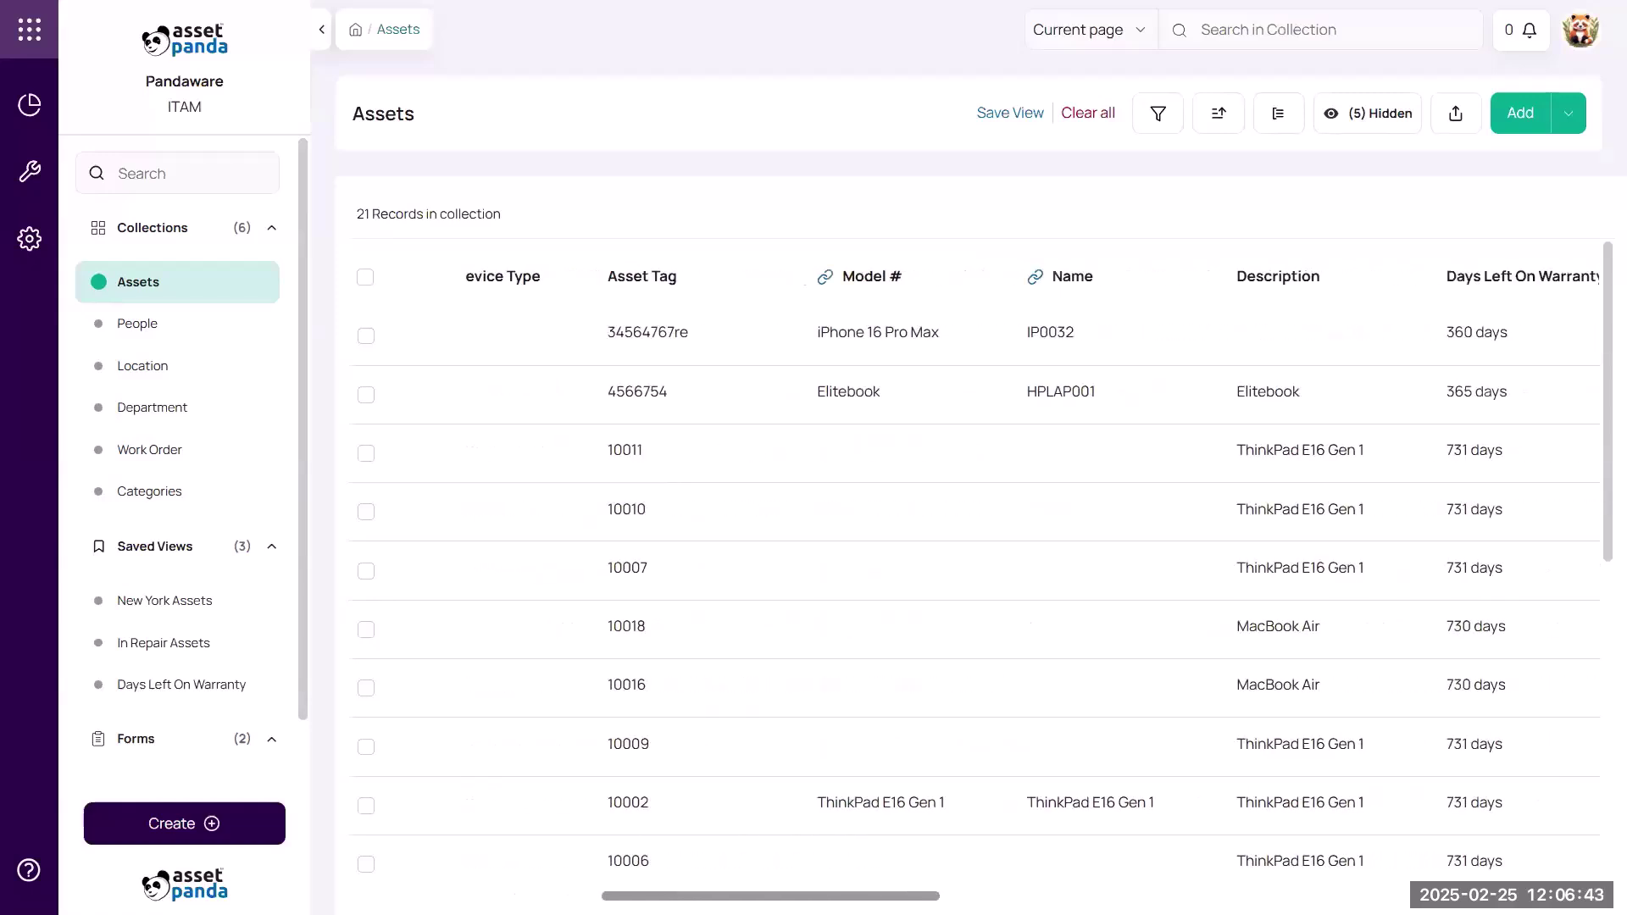
pyautogui.hscroll(6, 976, 584)
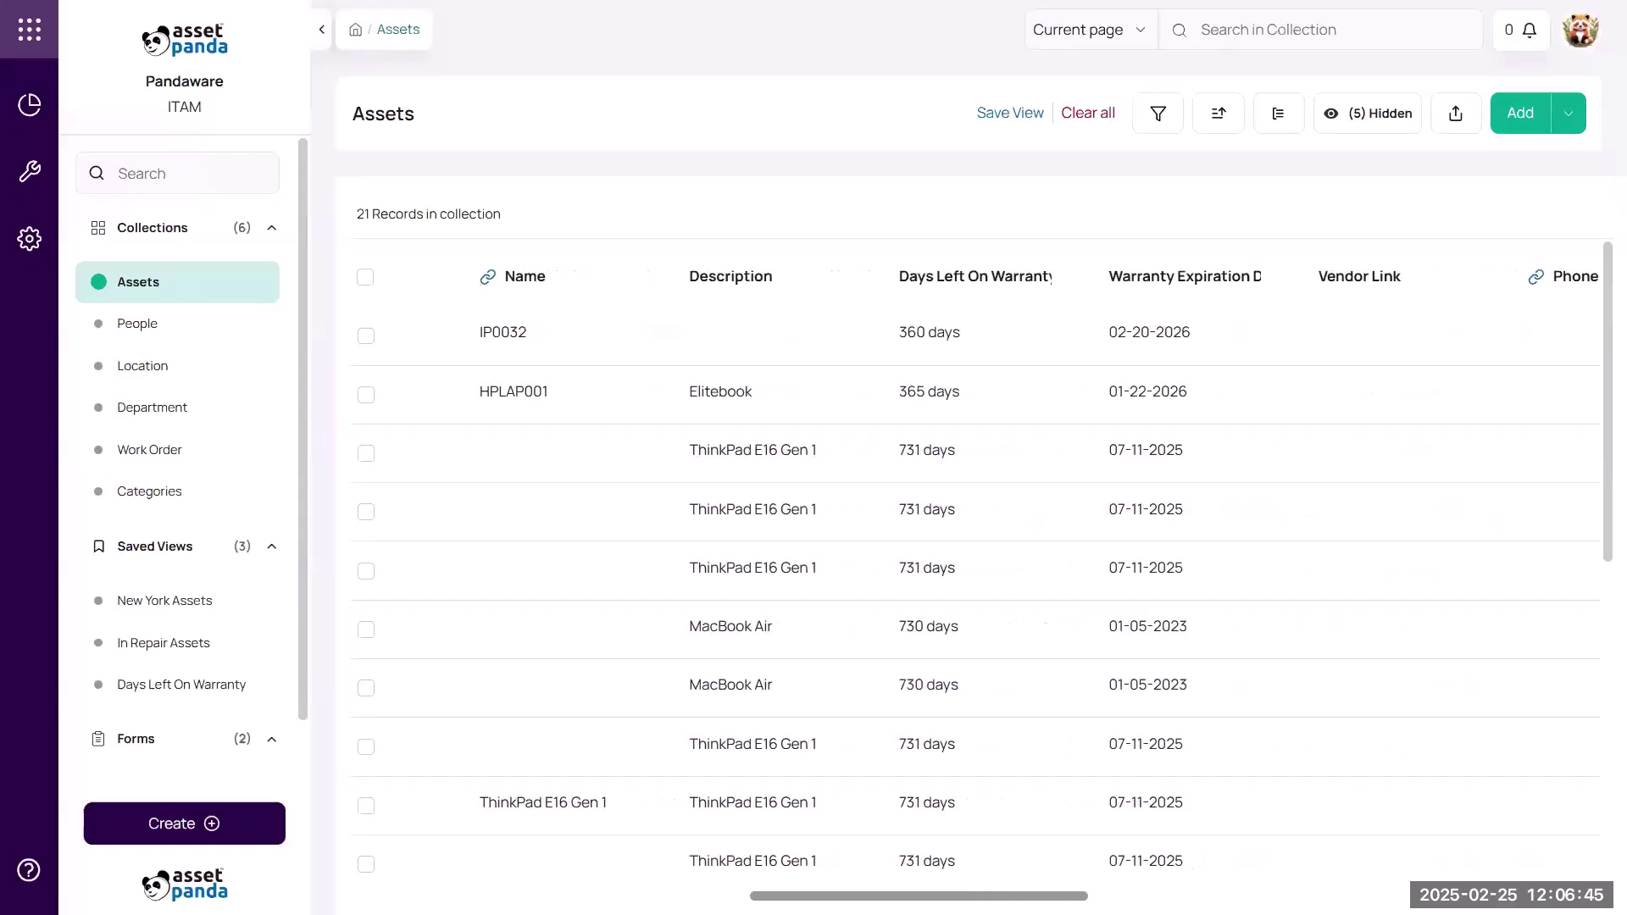
pyautogui.hscroll(6, 976, 585)
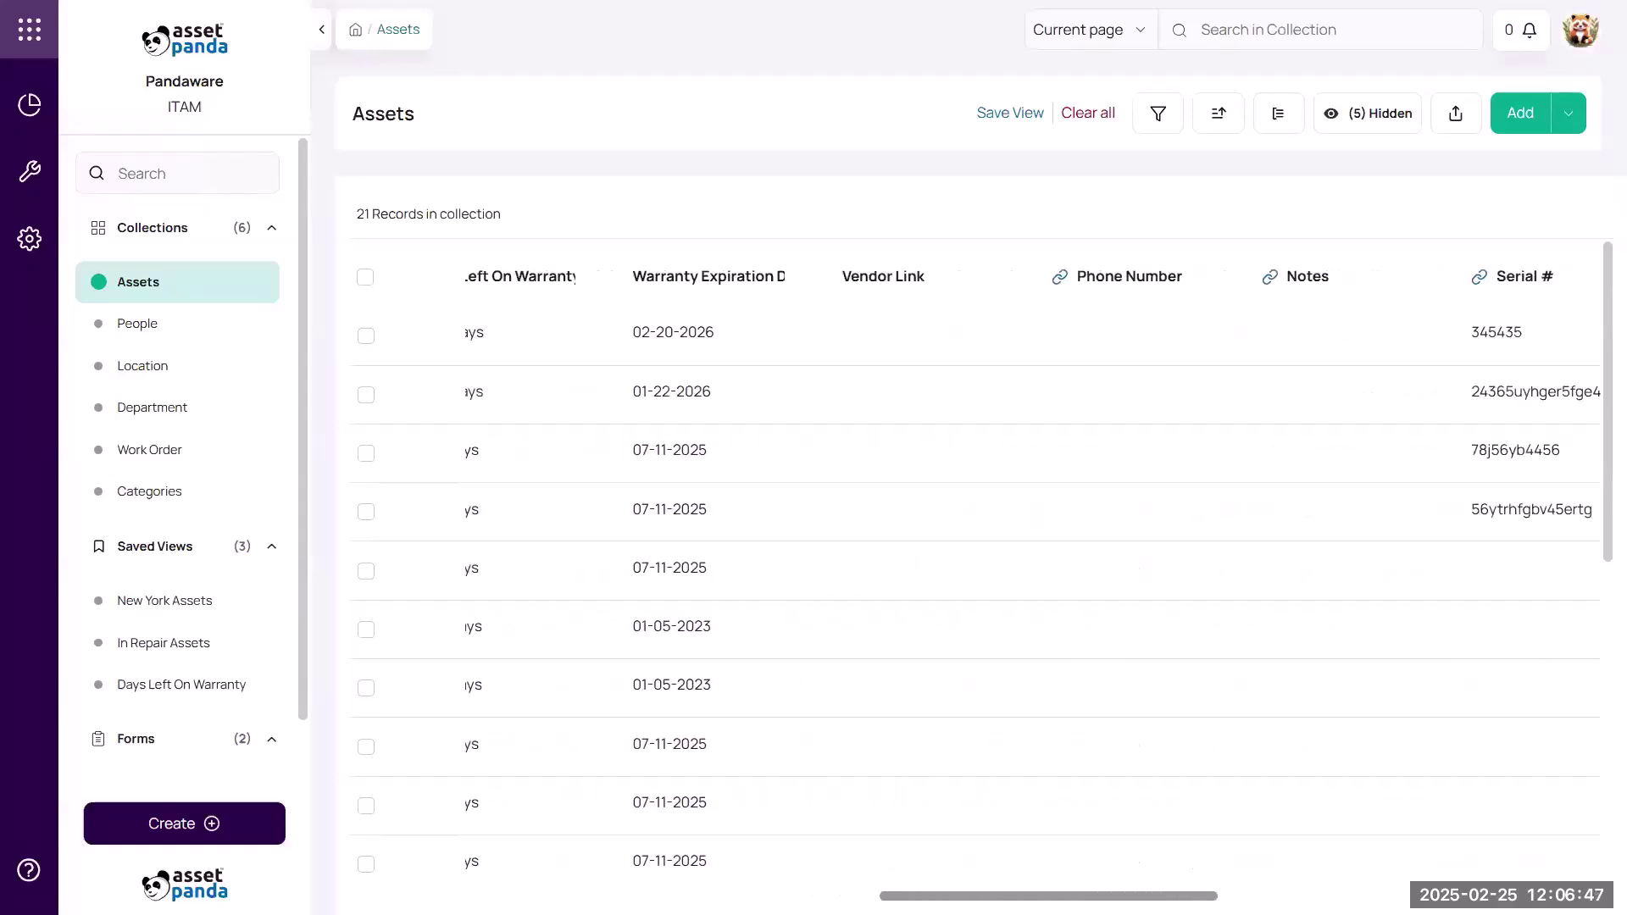
pyautogui.hscroll(8, 976, 585)
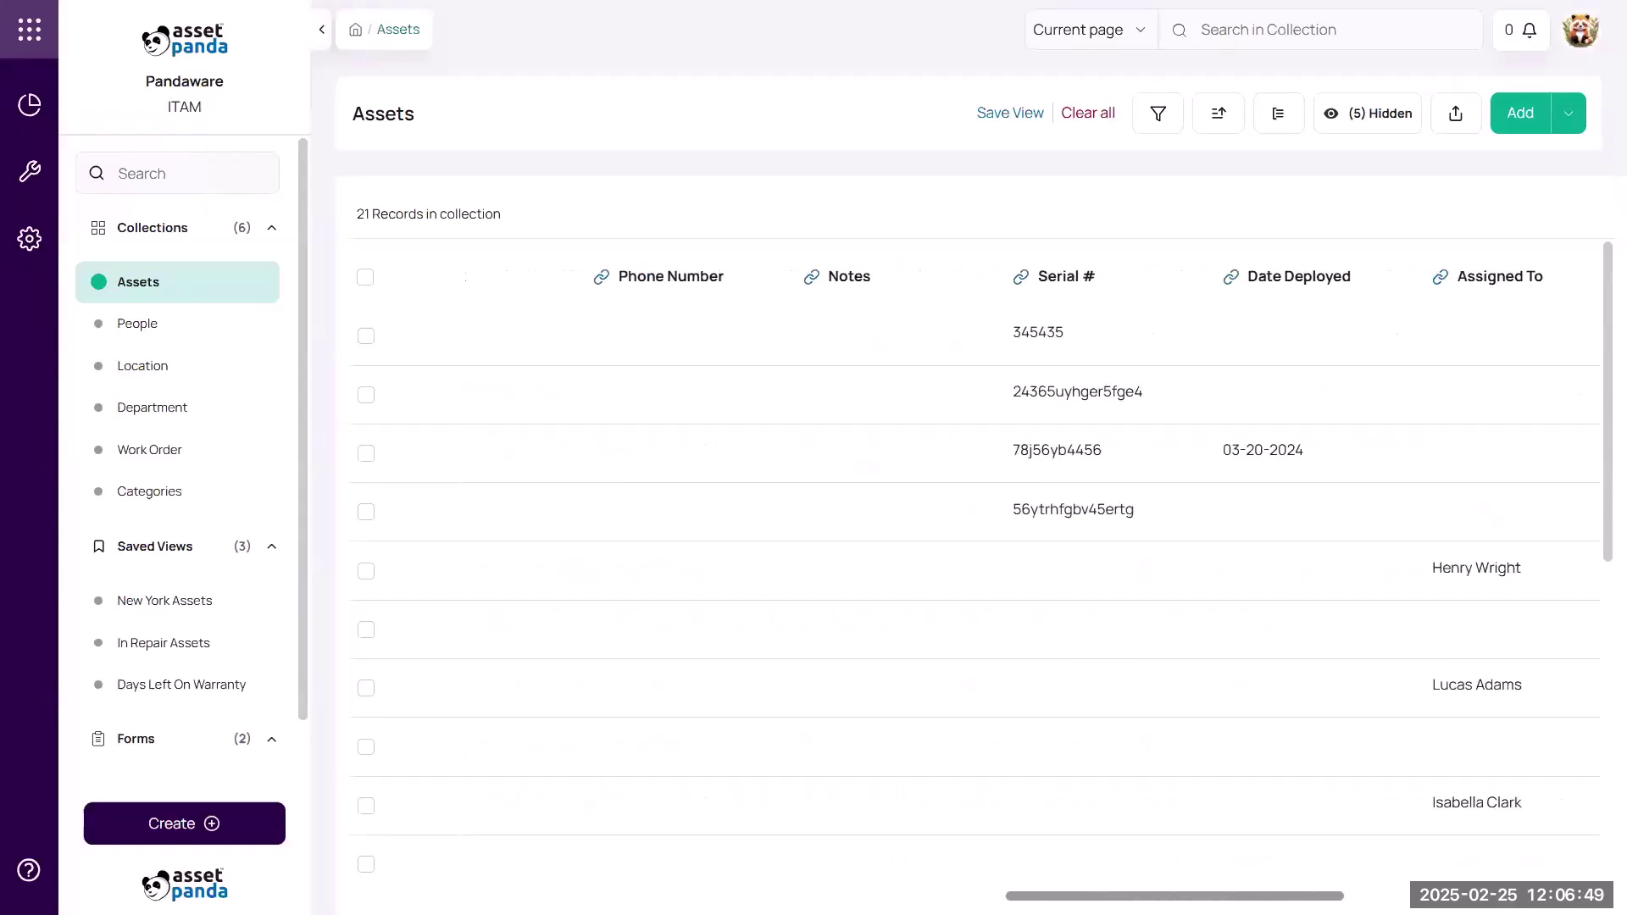
pyautogui.hscroll(5, 977, 585)
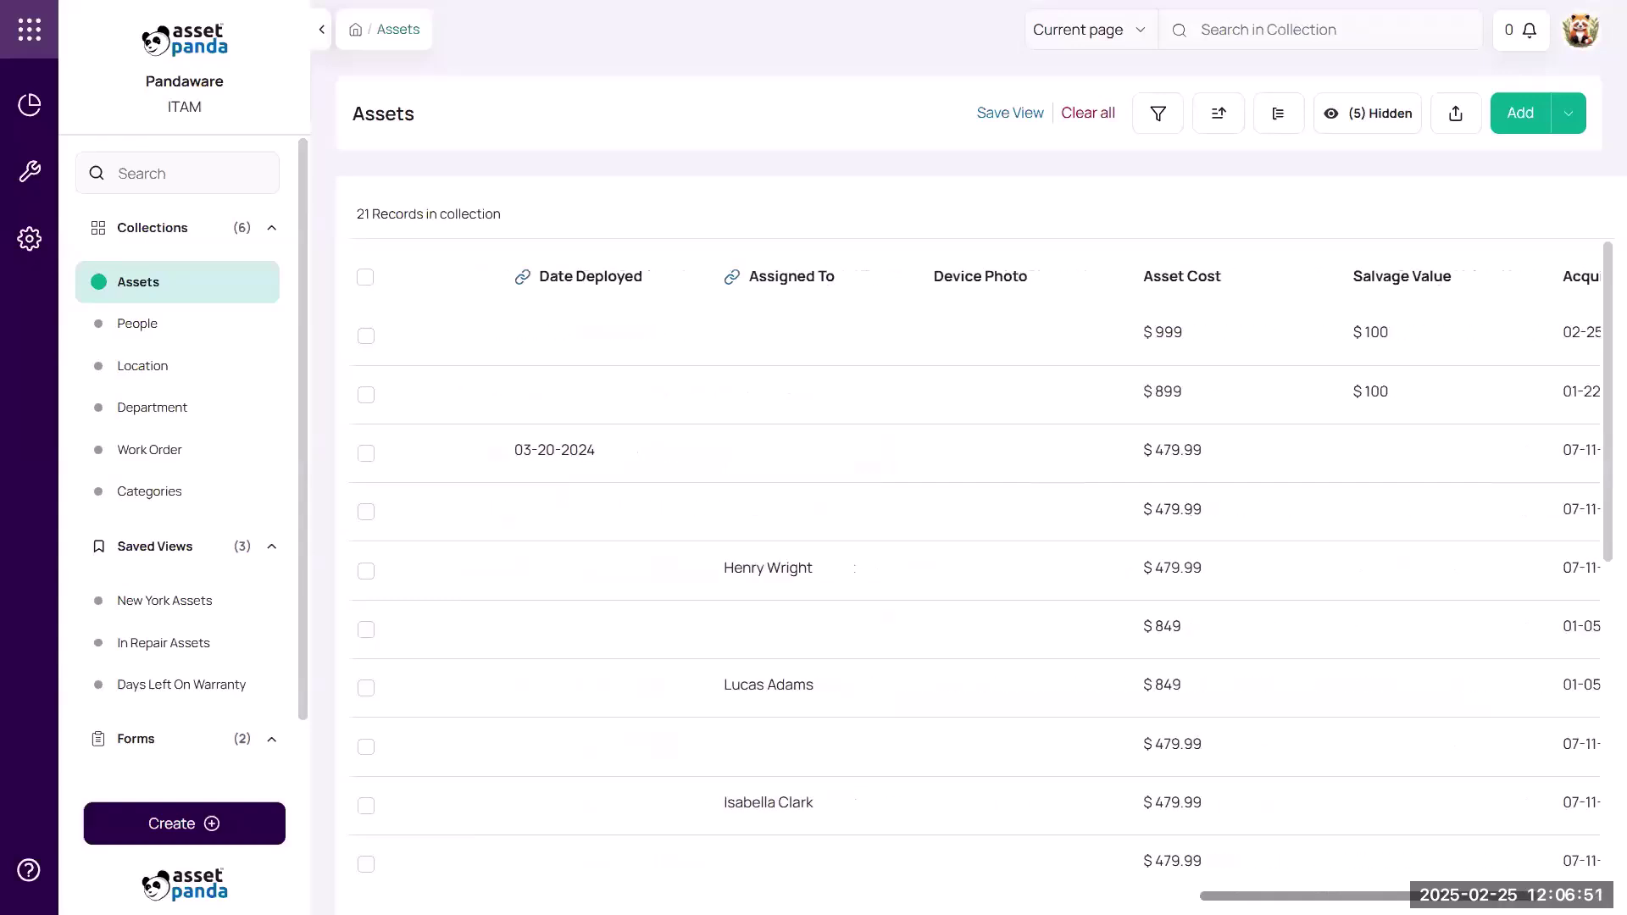
pyautogui.hscroll(1, 976, 585)
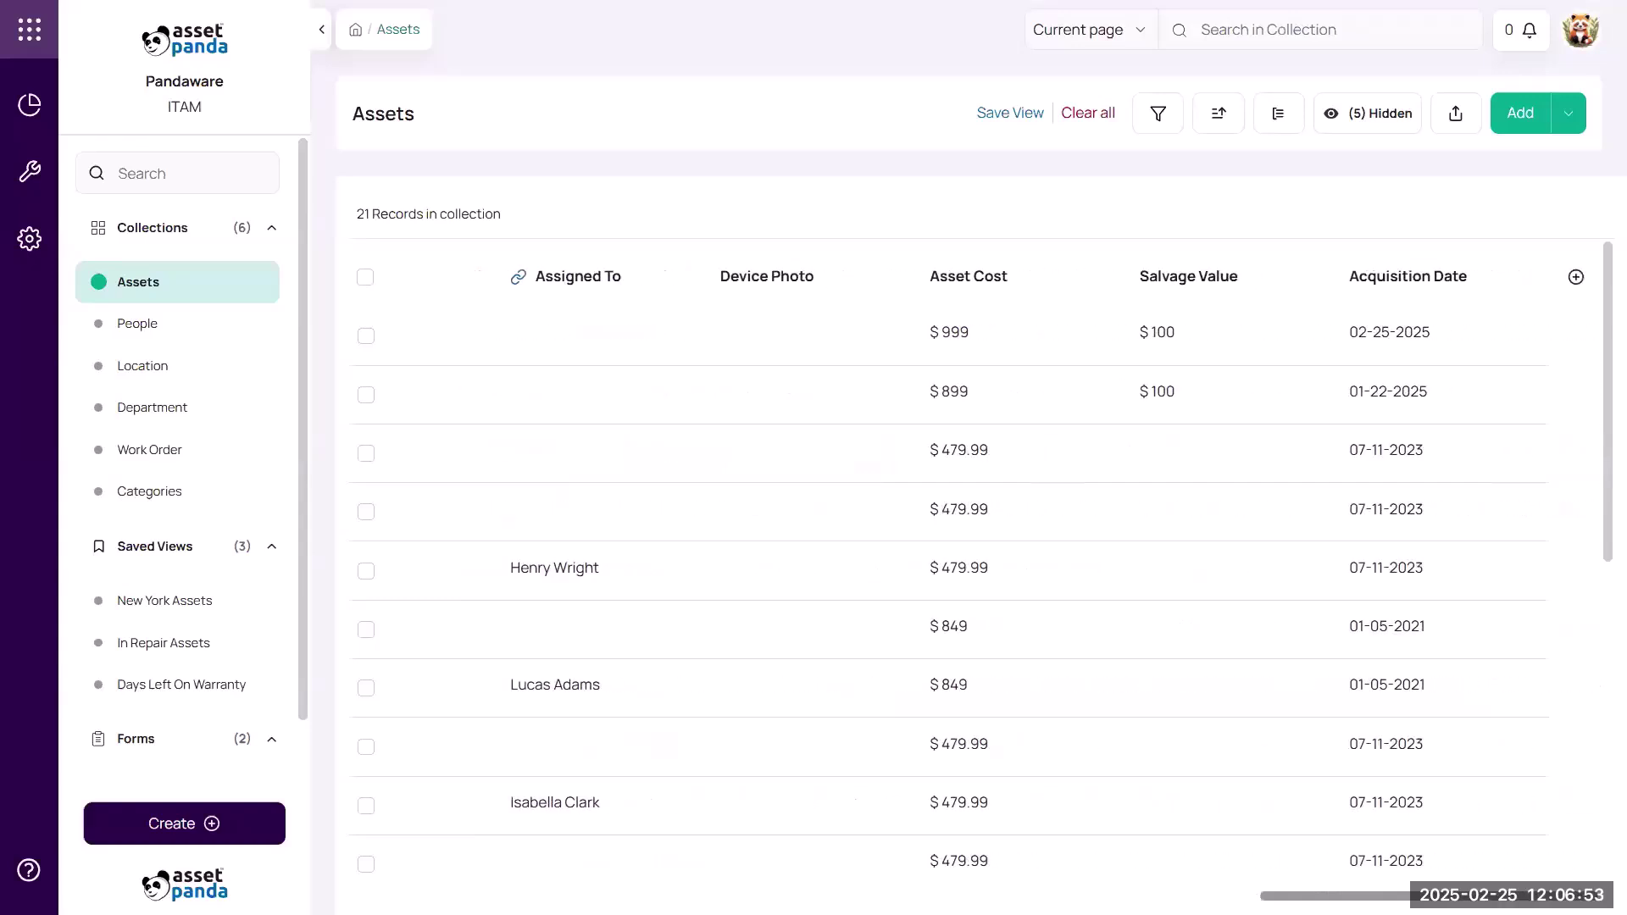
pyautogui.hscroll(-20, 976, 585)
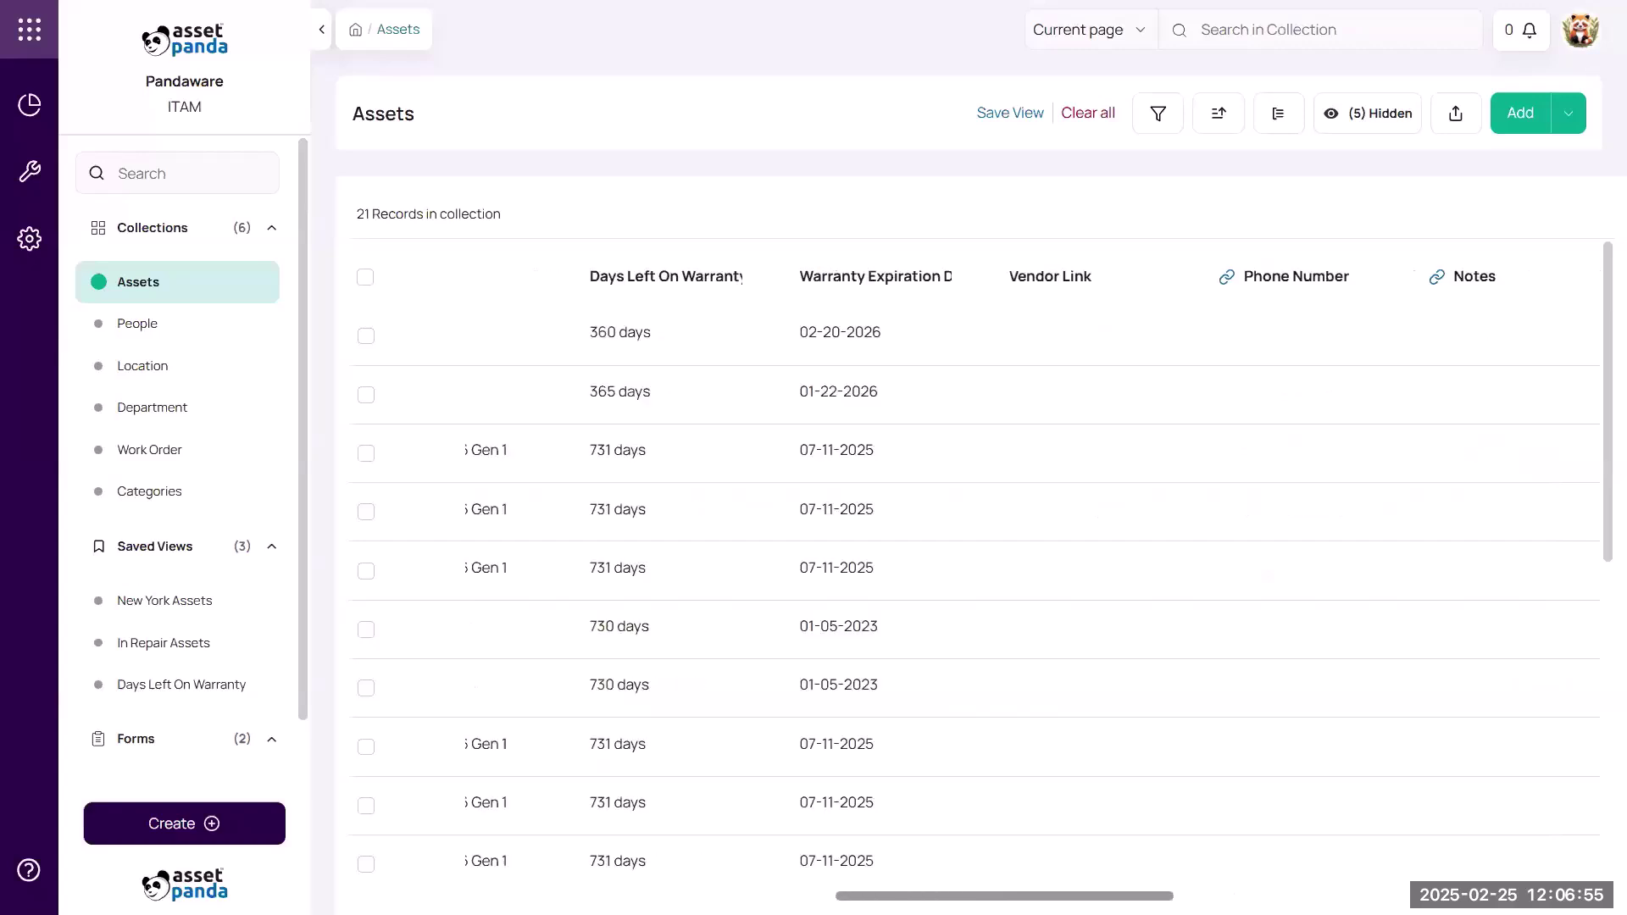
pyautogui.hscroll(-18, 976, 584)
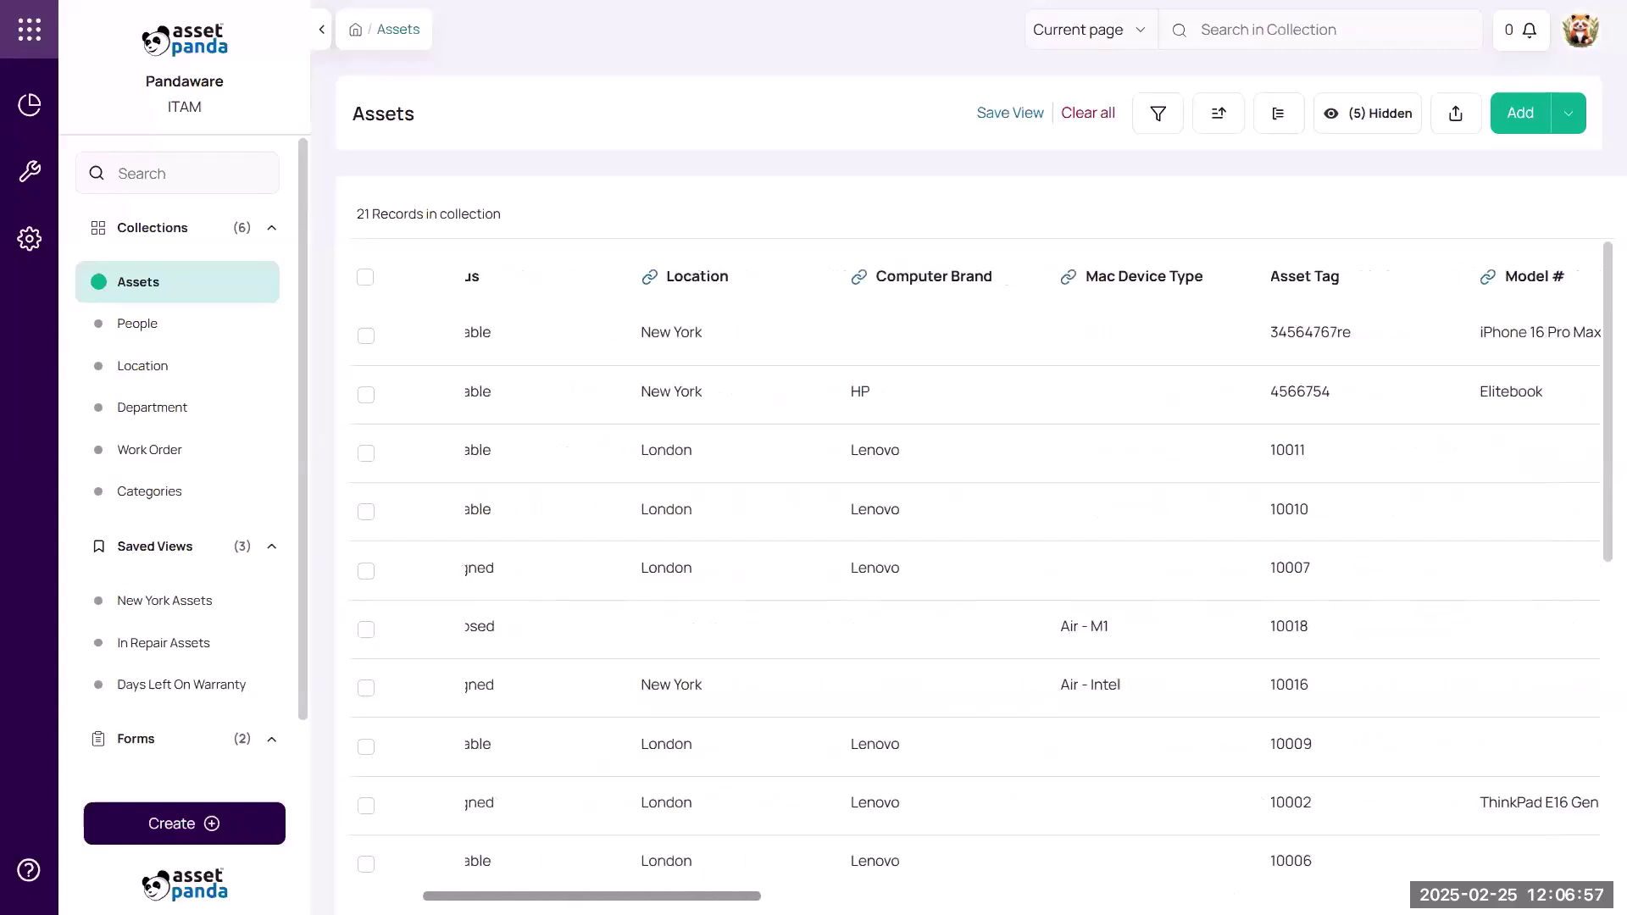
pyautogui.hscroll(-3, 976, 584)
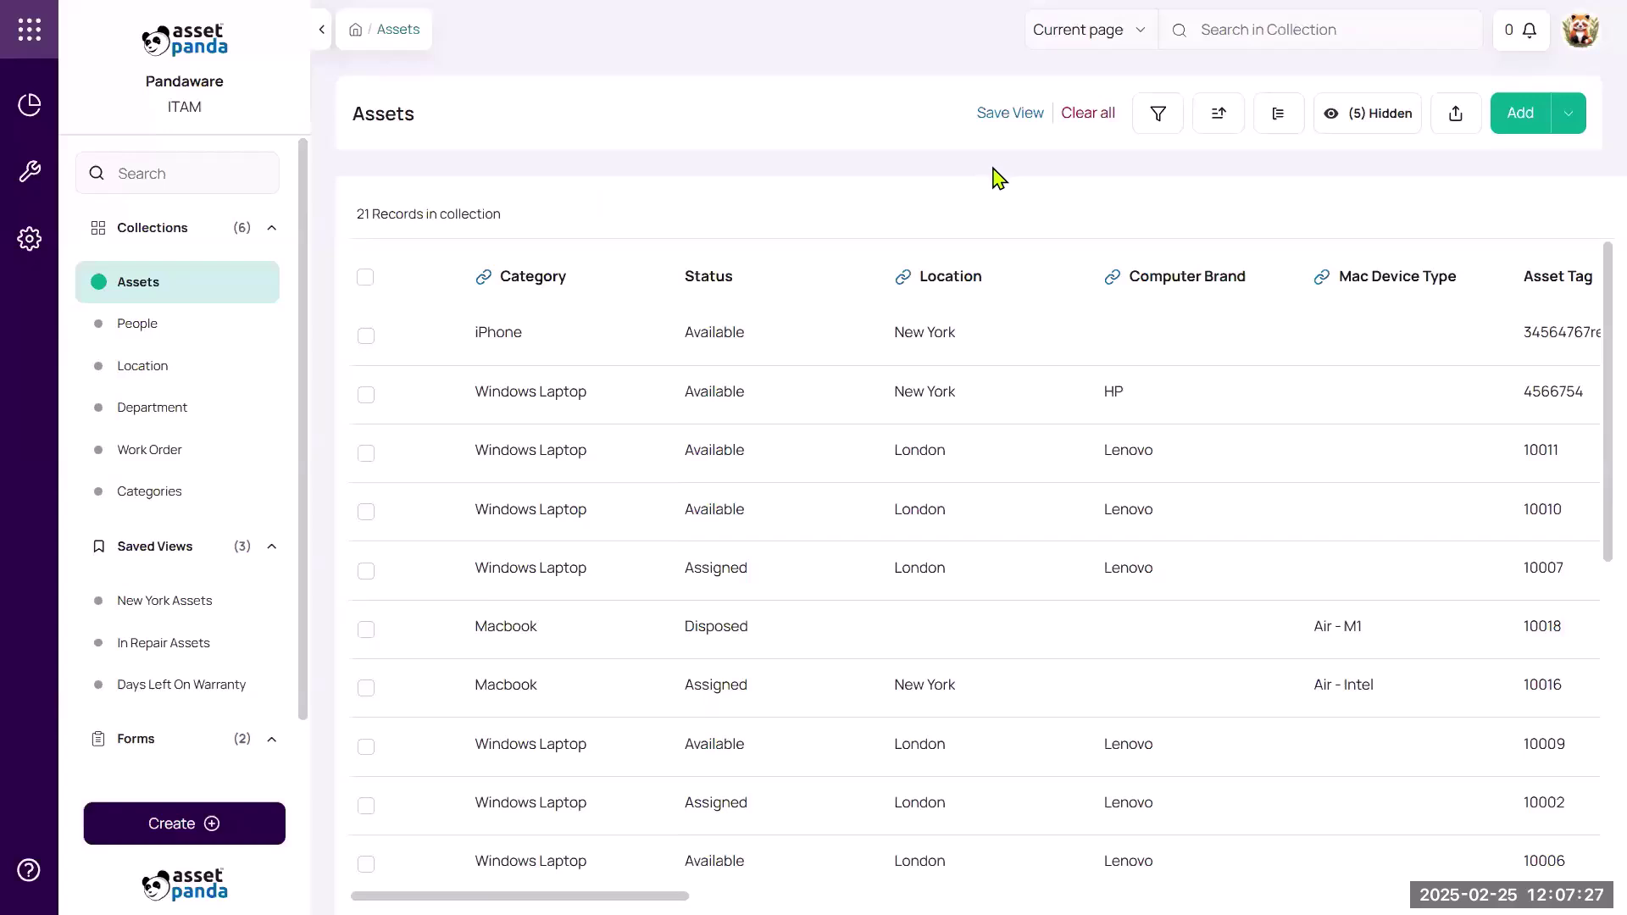
# Start a new asset record, trying iPad before settling on the Windows Laptop category.
pyautogui.click(1524, 120)
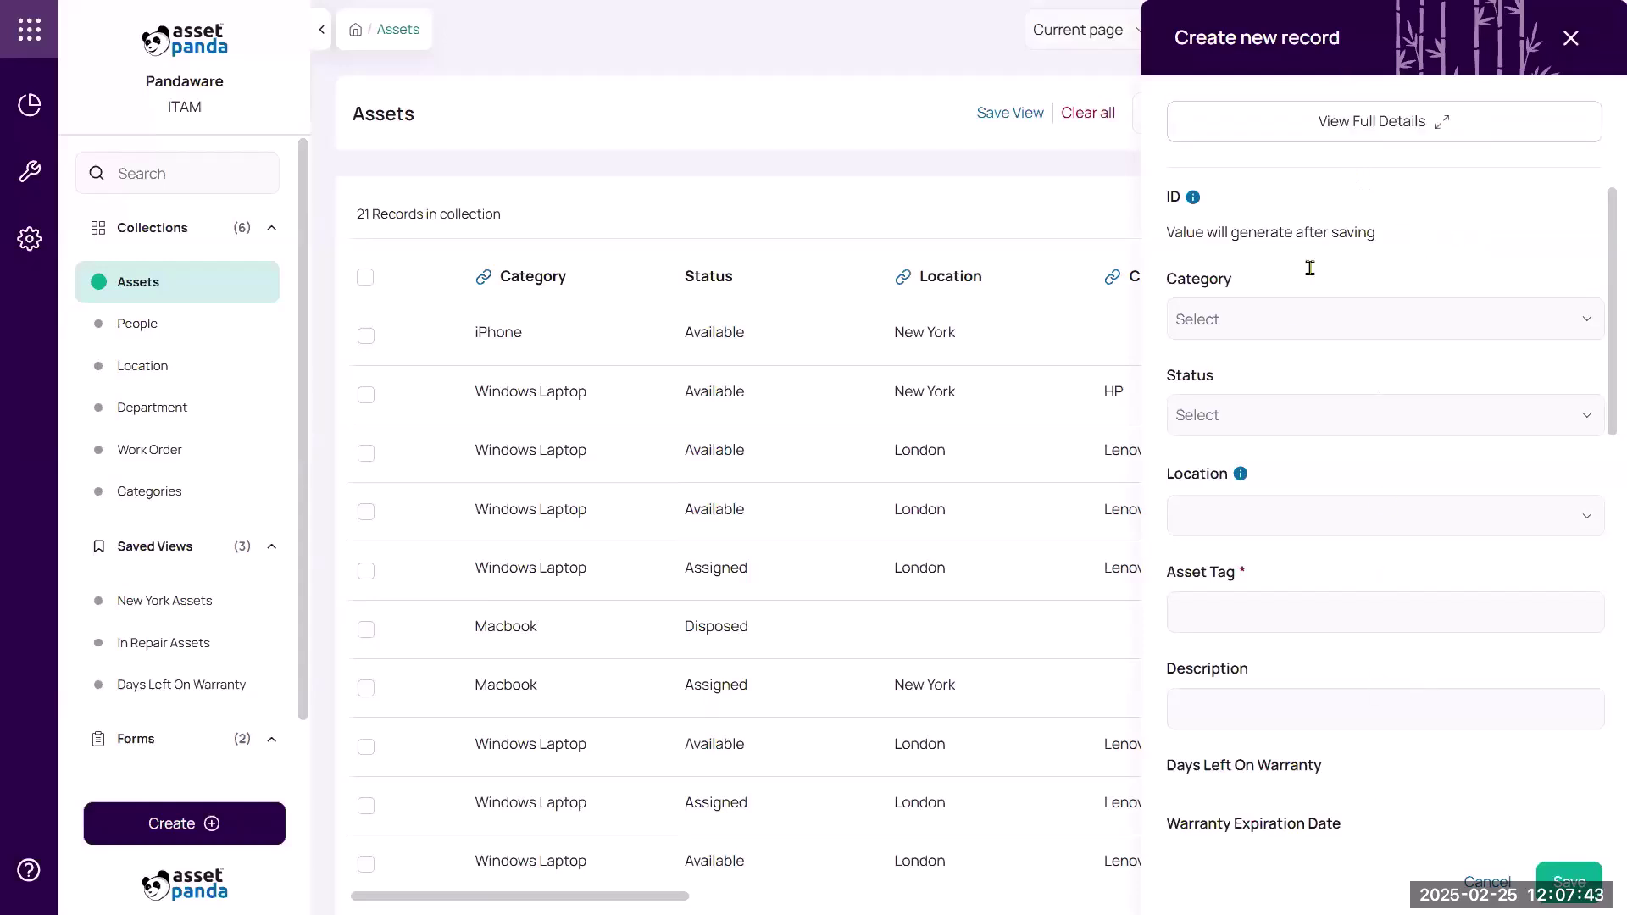
pyautogui.click(1289, 318)
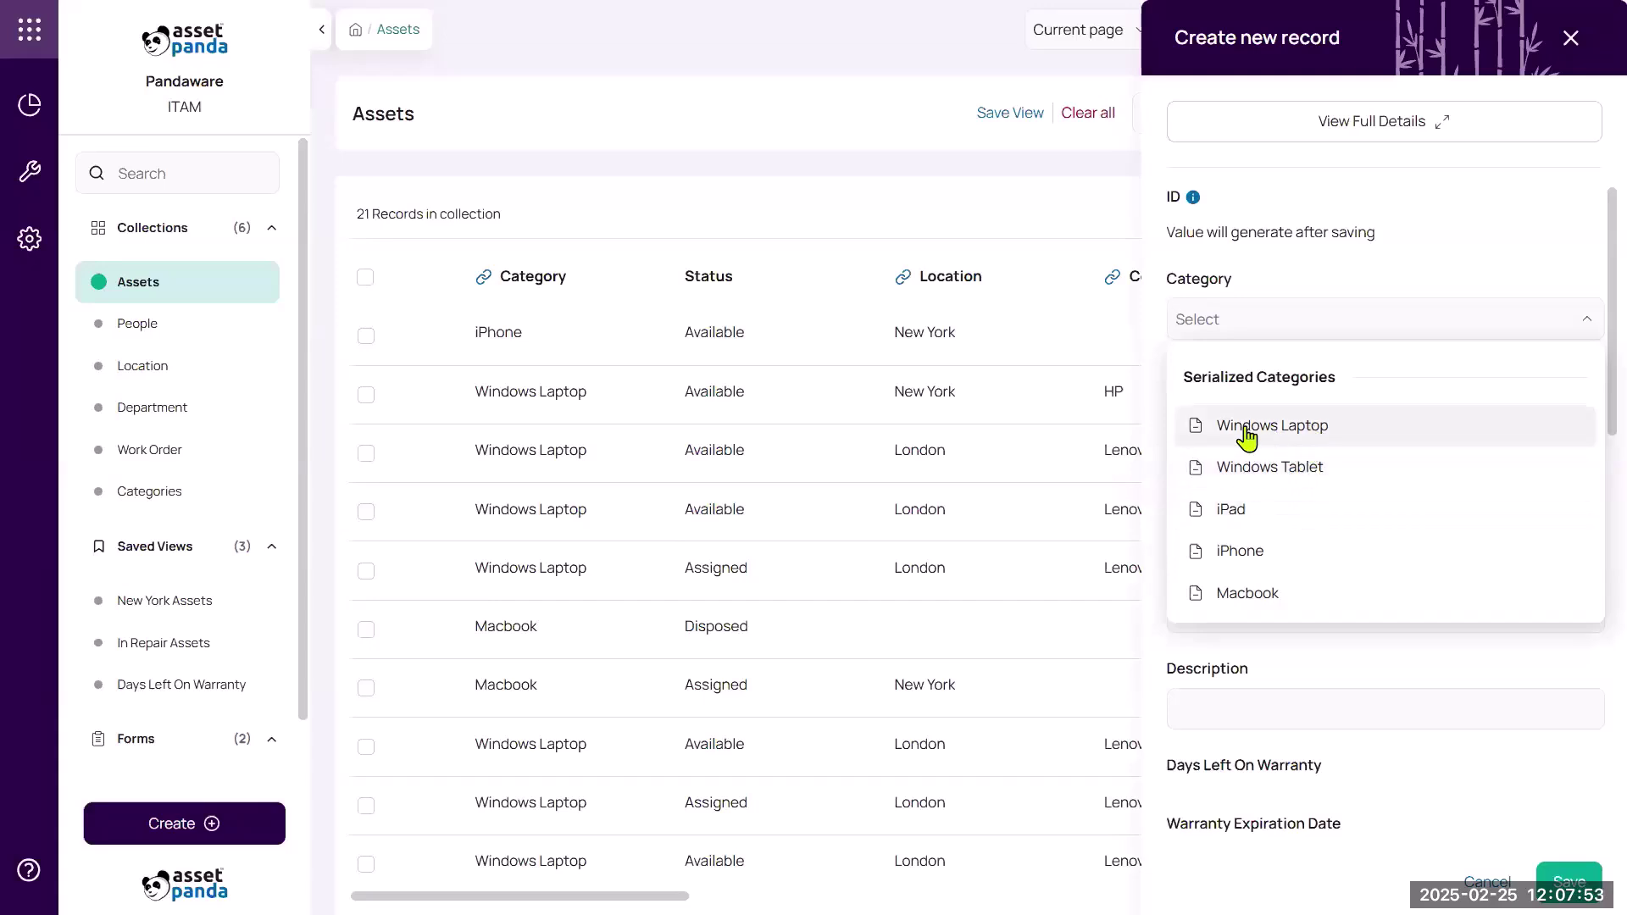
pyautogui.click(1308, 430)
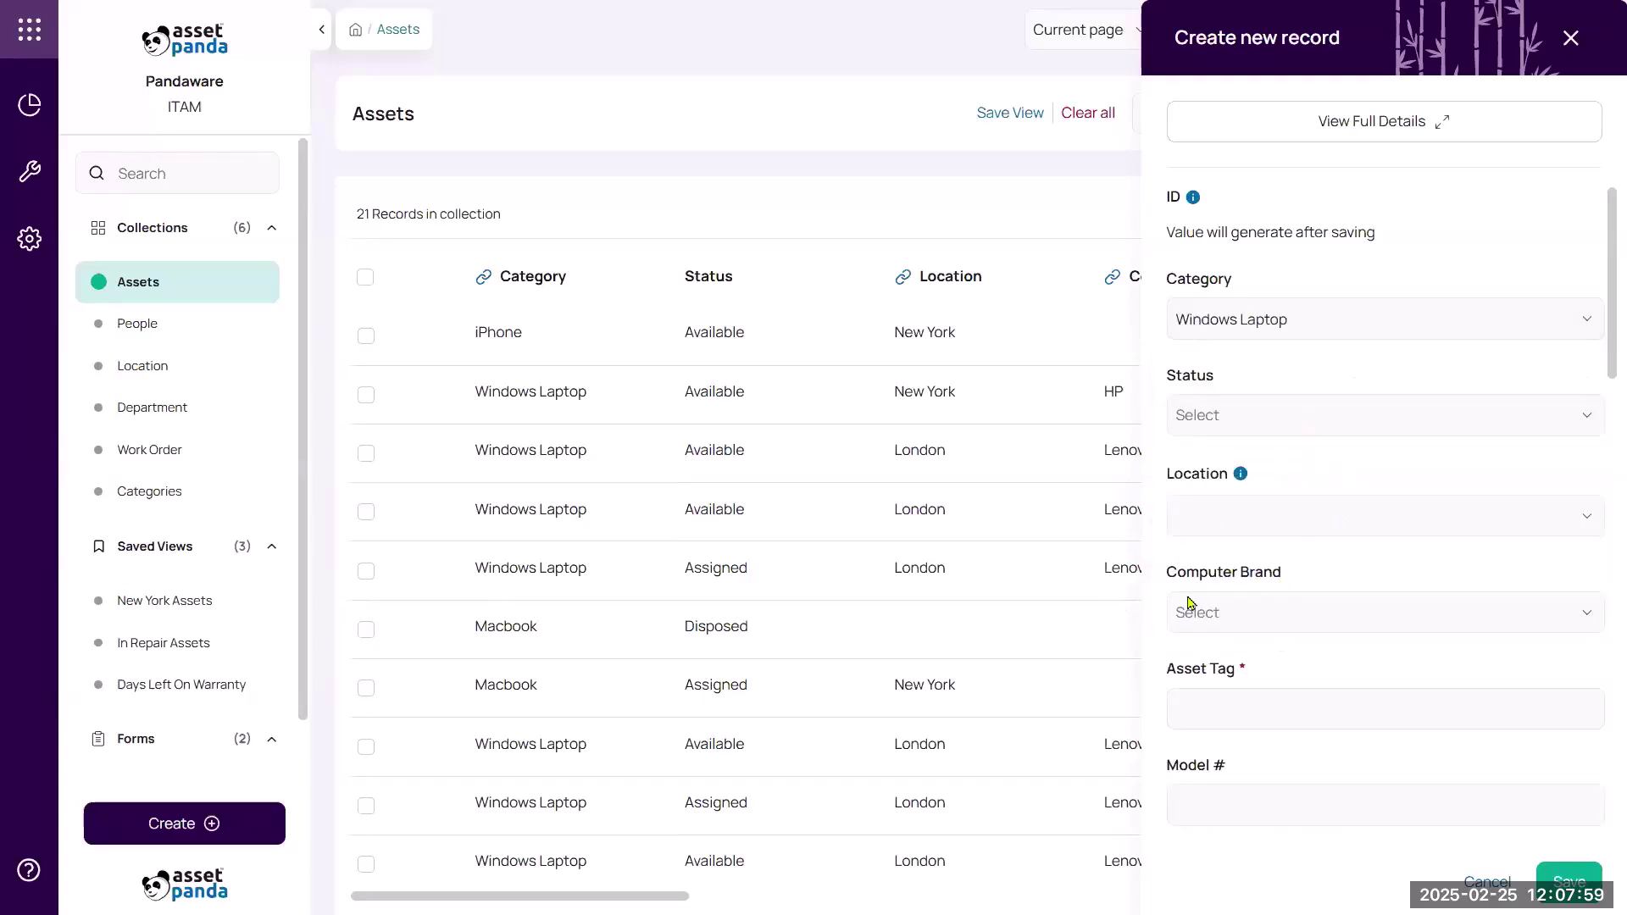
pyautogui.click(1309, 613)
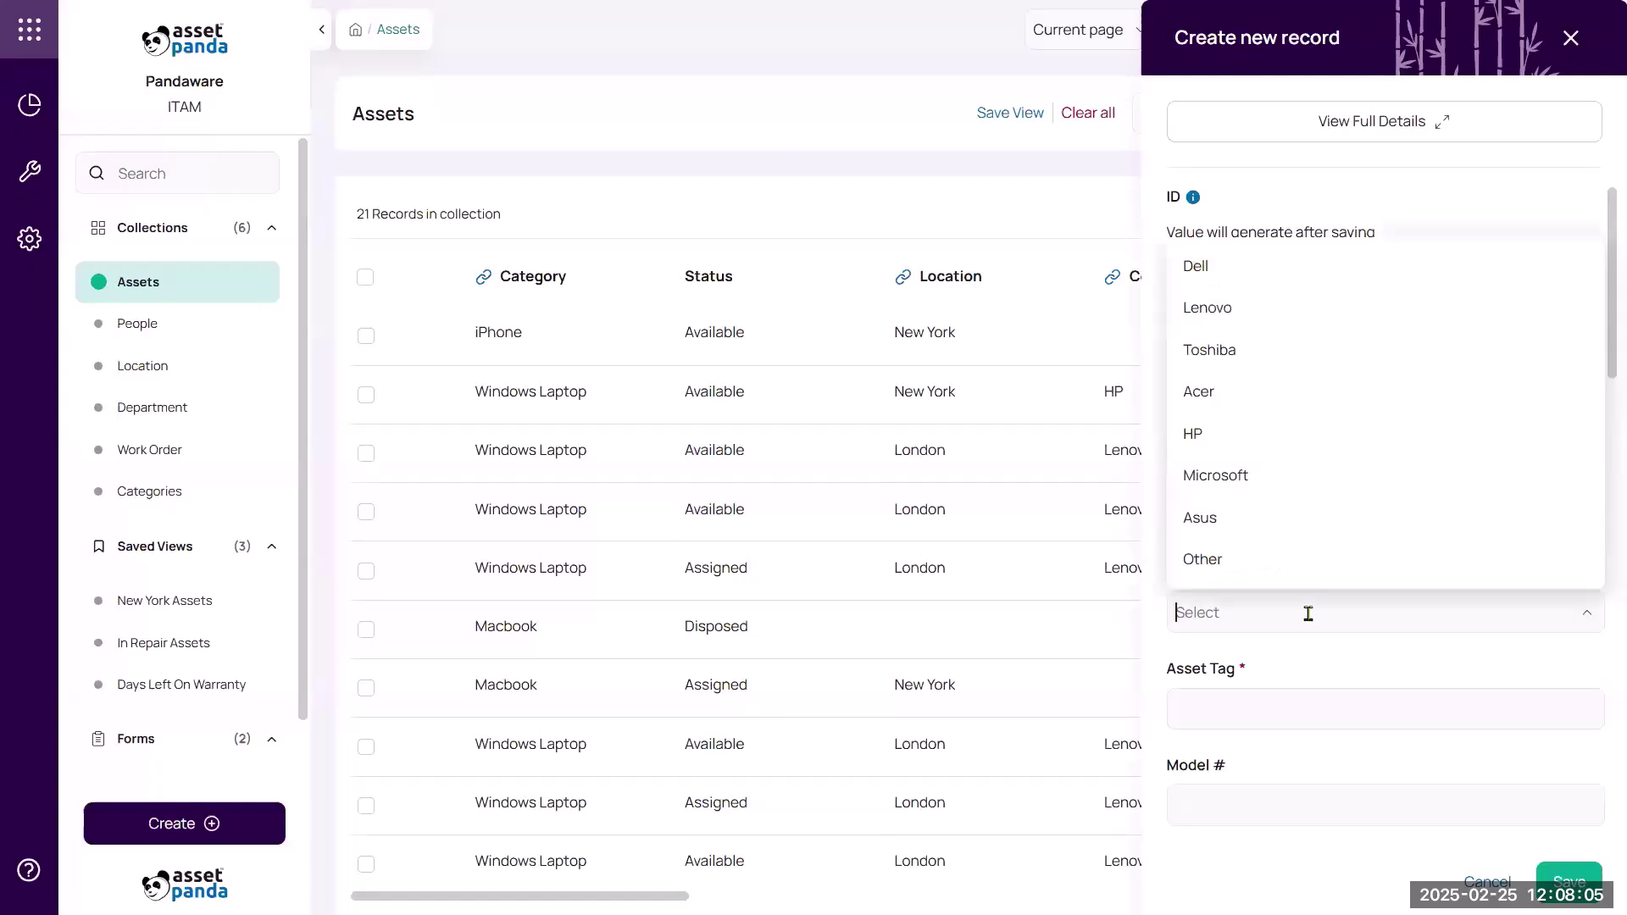
pyautogui.click(1387, 652)
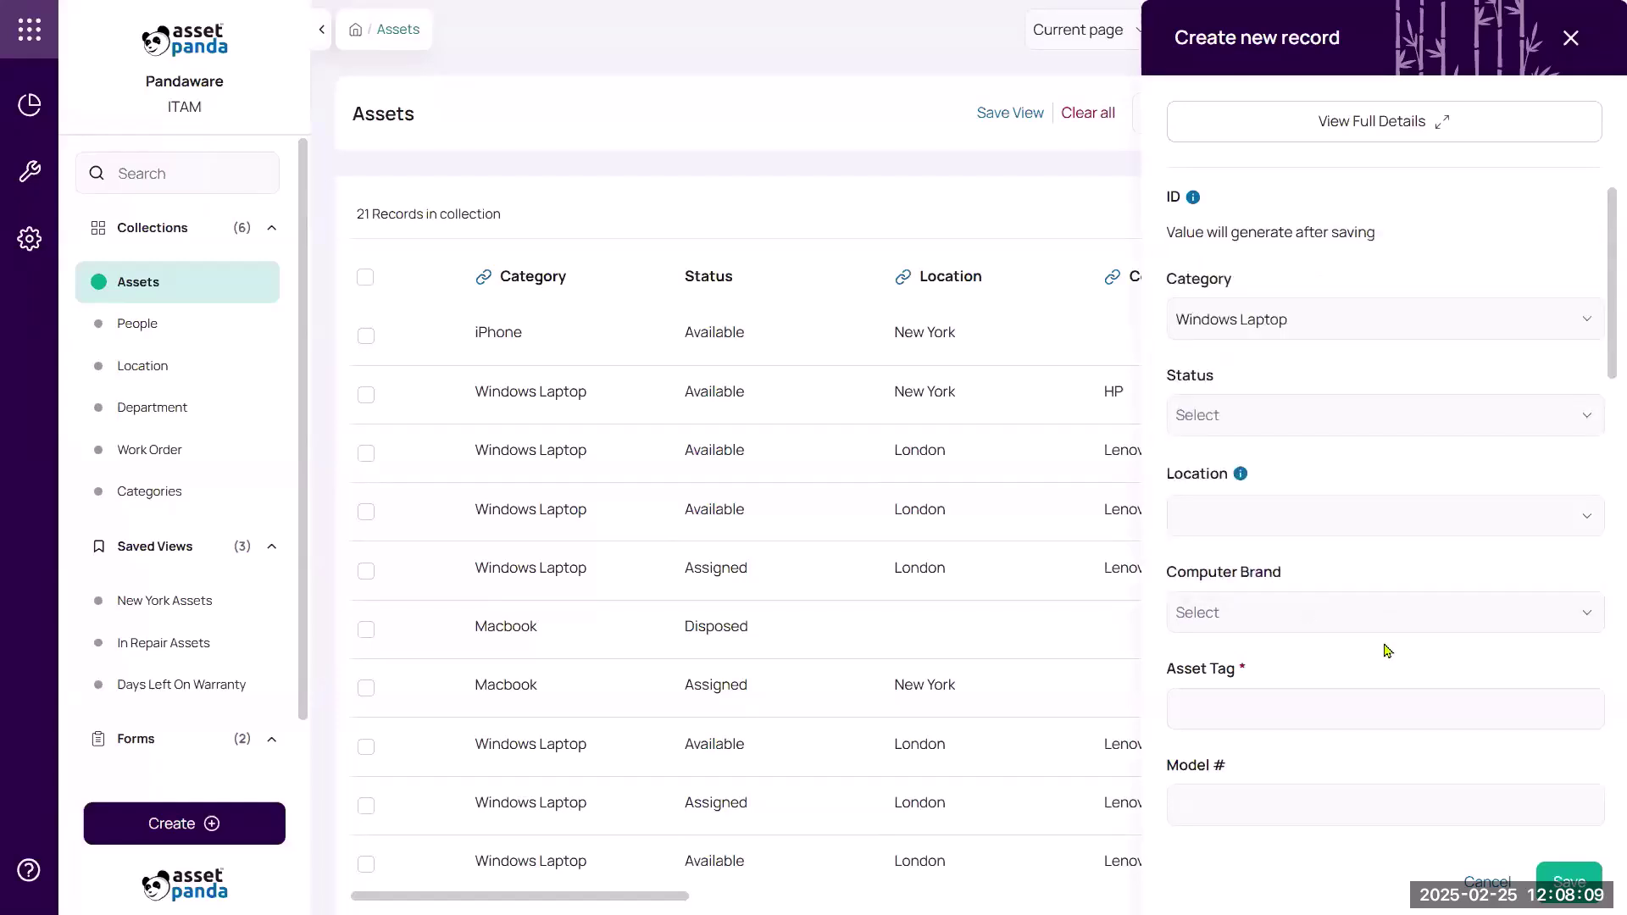
pyautogui.click(1290, 327)
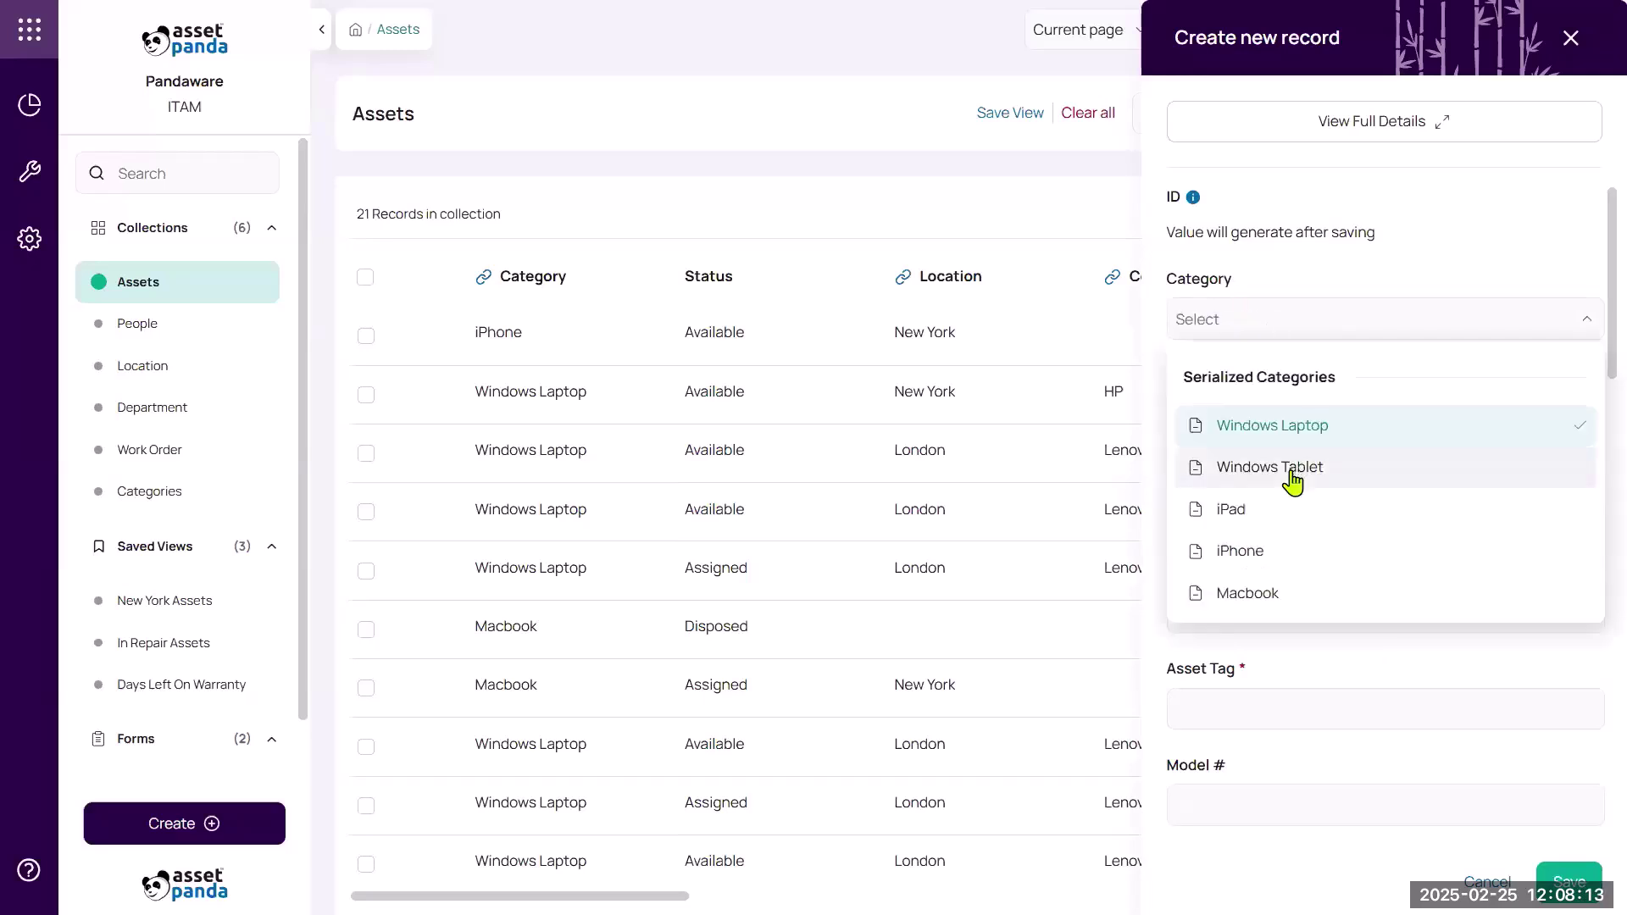
pyautogui.click(1286, 526)
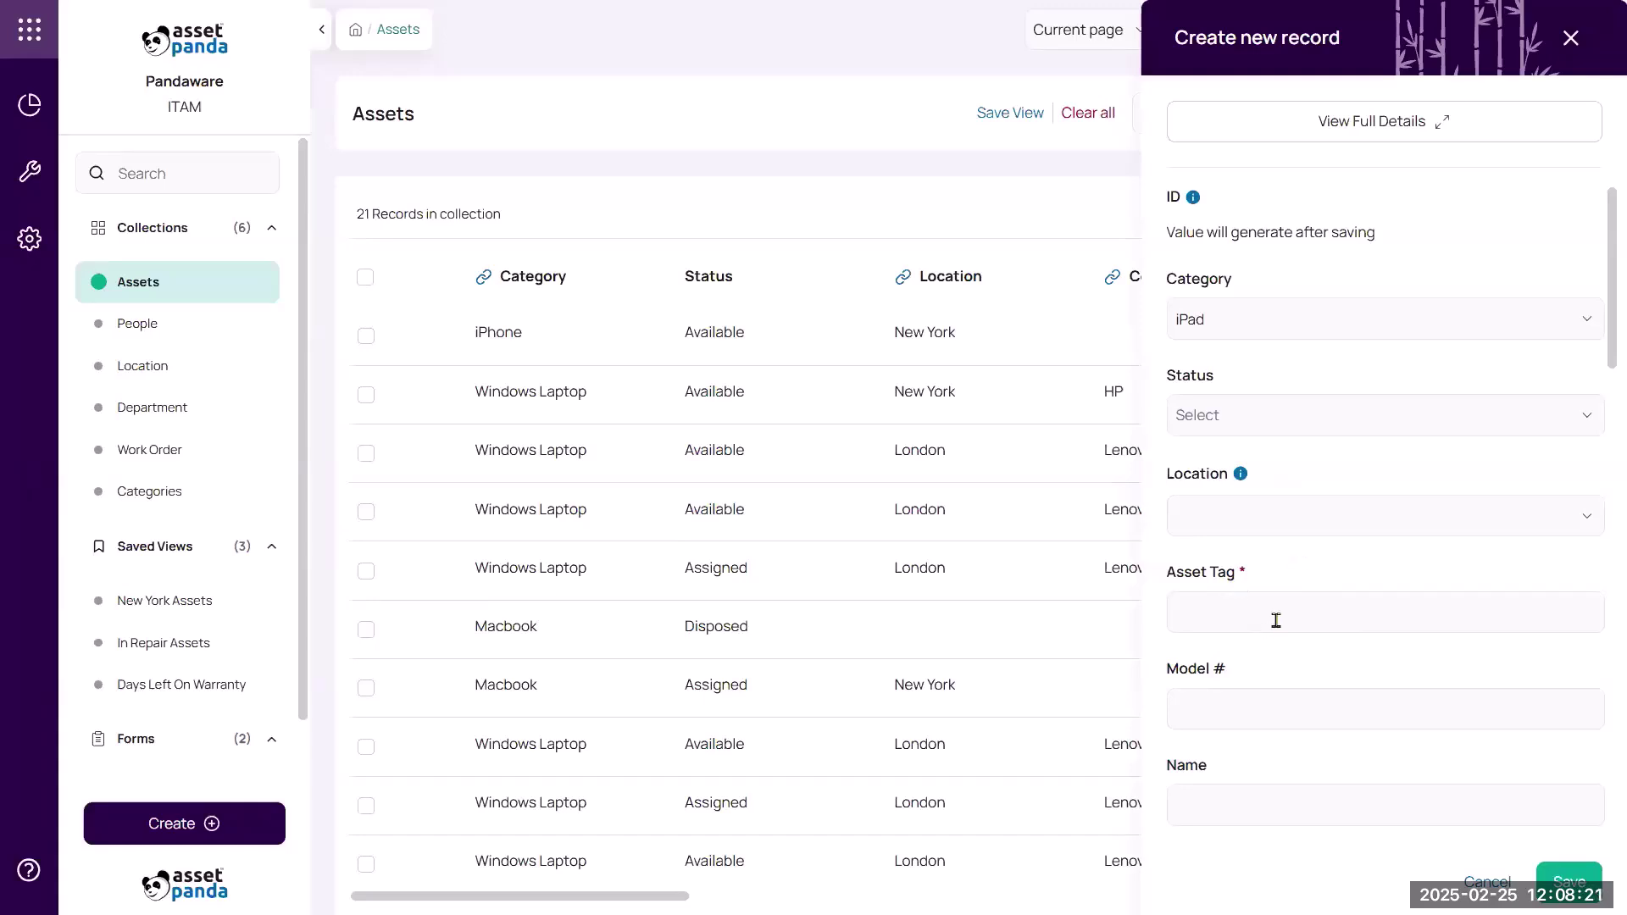
pyautogui.scroll(-2, 1198, 581)
pyautogui.scroll(2, 1304, 543)
pyautogui.click(1275, 316)
pyautogui.click(1303, 439)
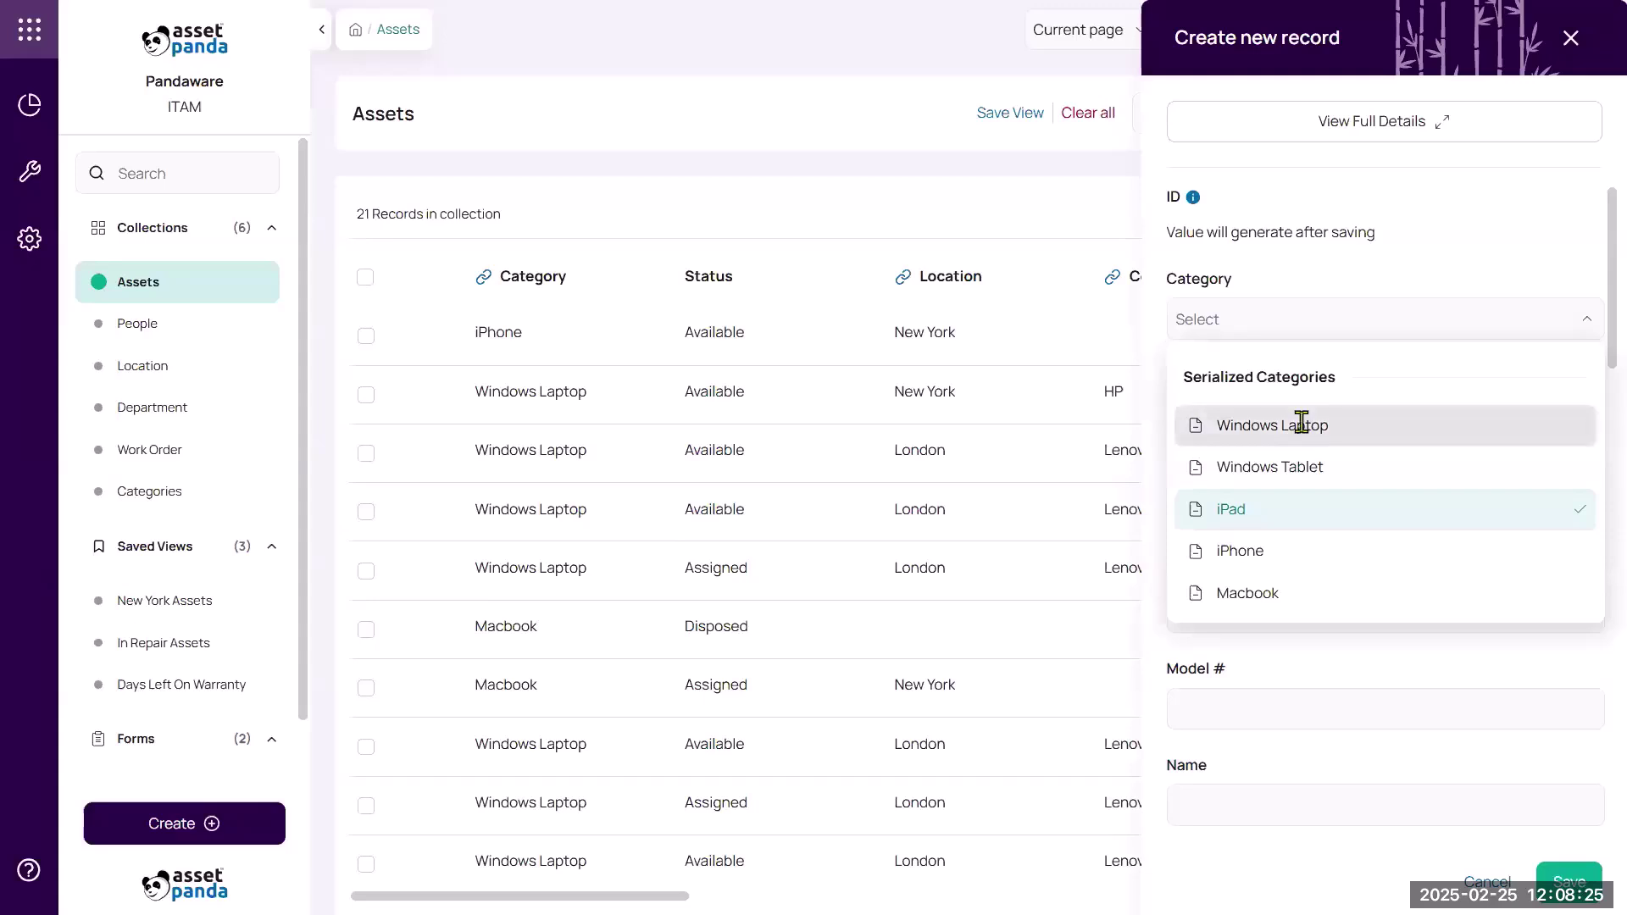
# Set status Available, location New York and computer brand HP.
pyautogui.click(1287, 415)
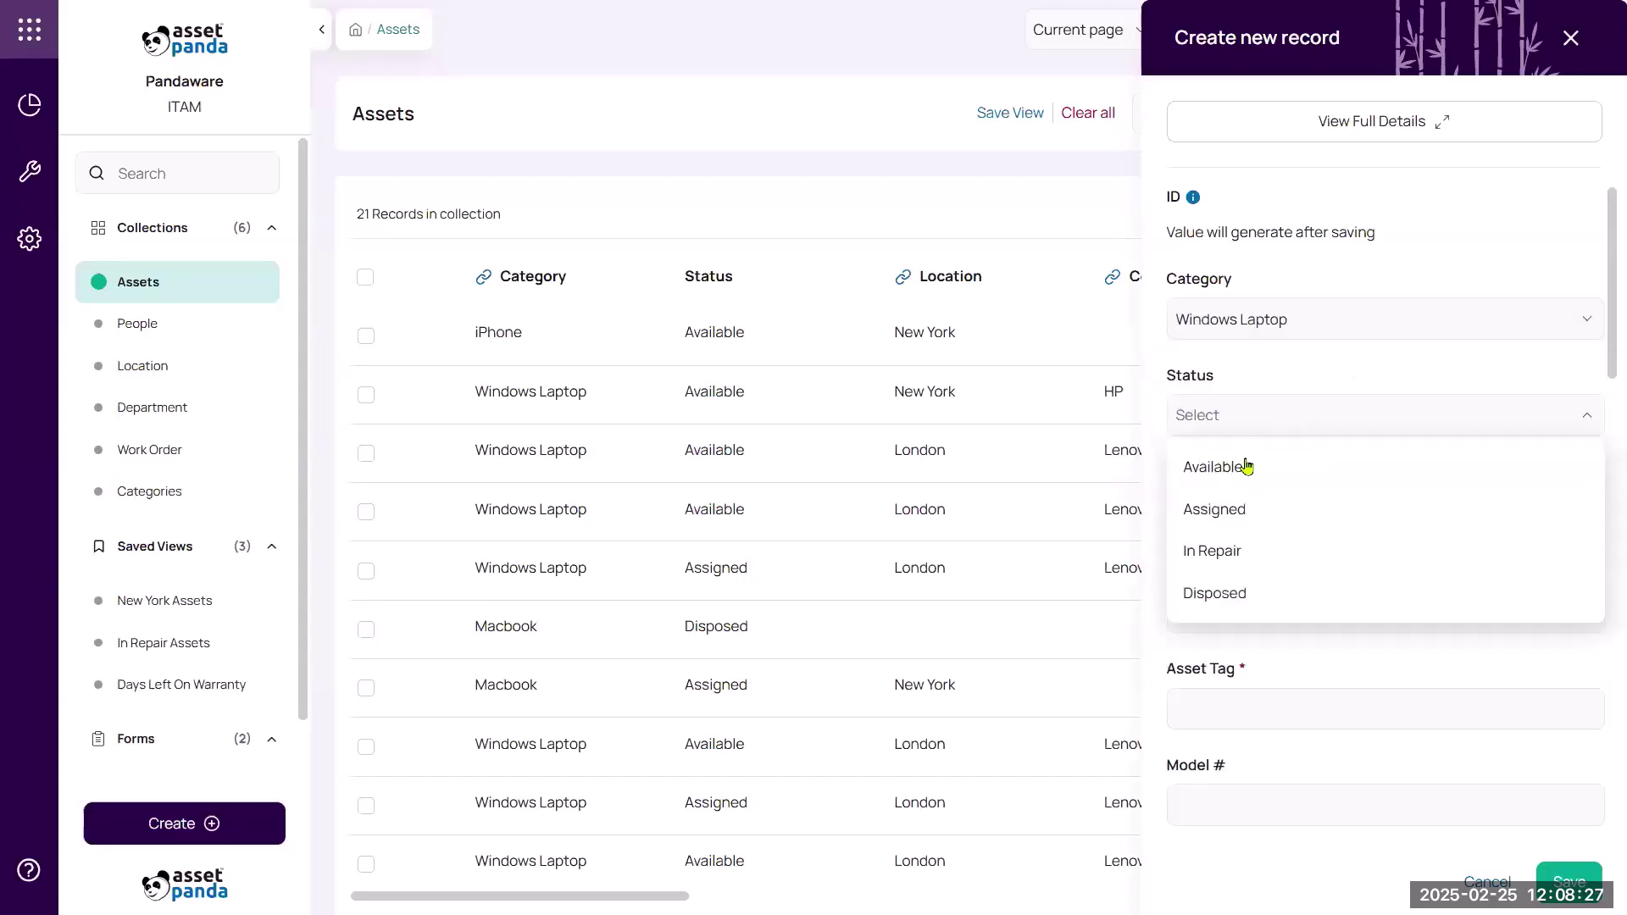
pyautogui.click(1250, 488)
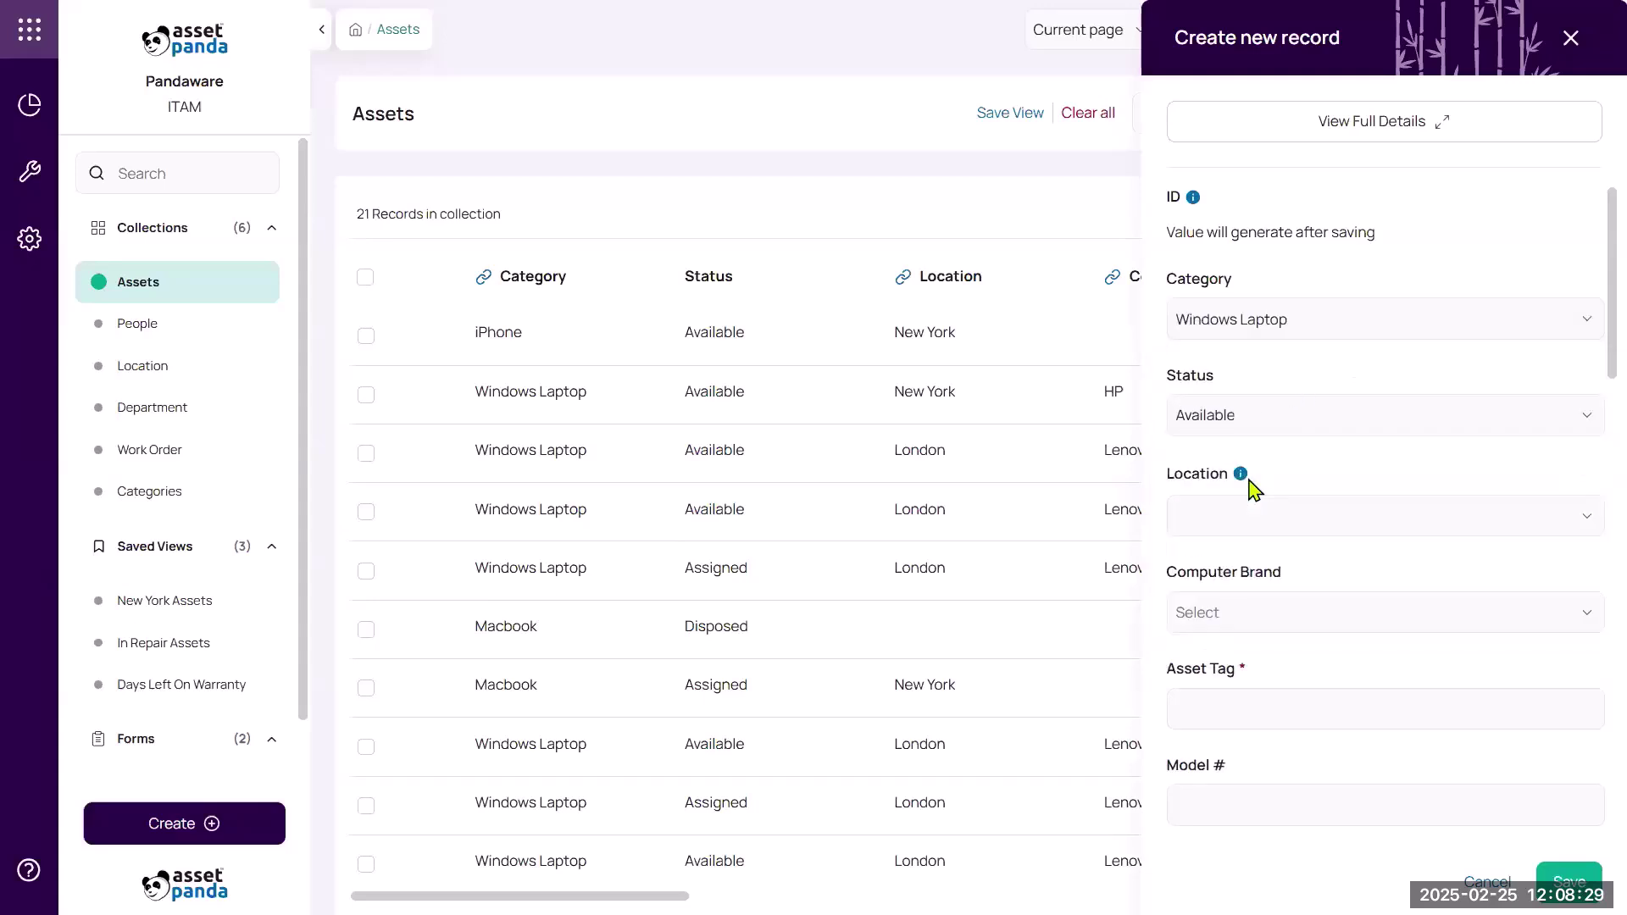
pyautogui.click(1288, 512)
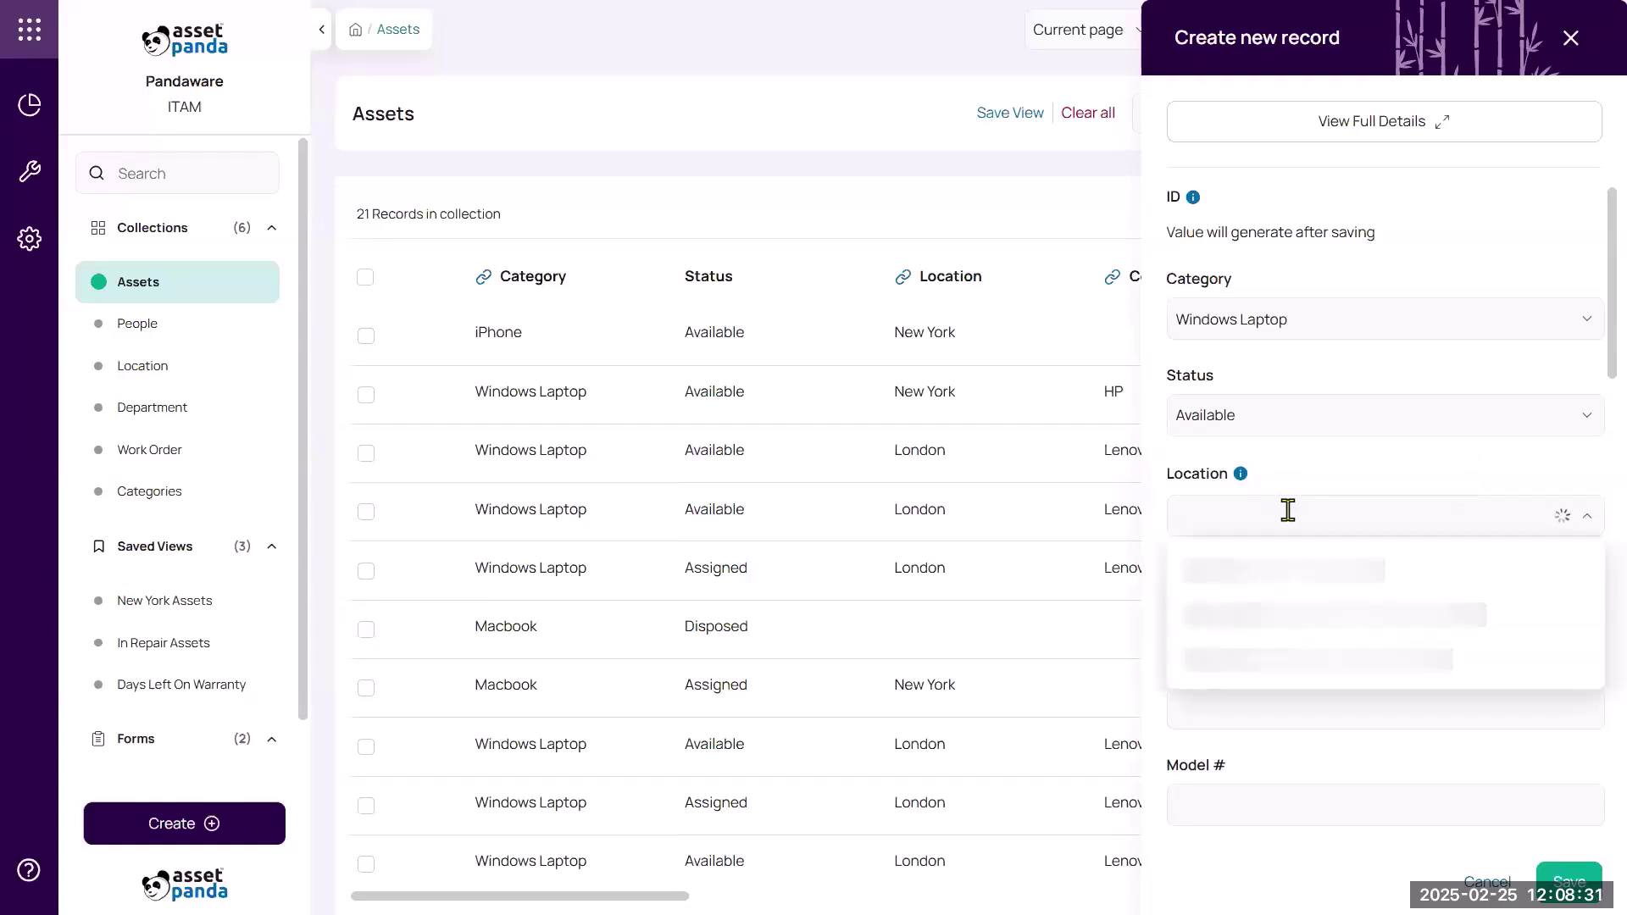
pyautogui.click(1261, 625)
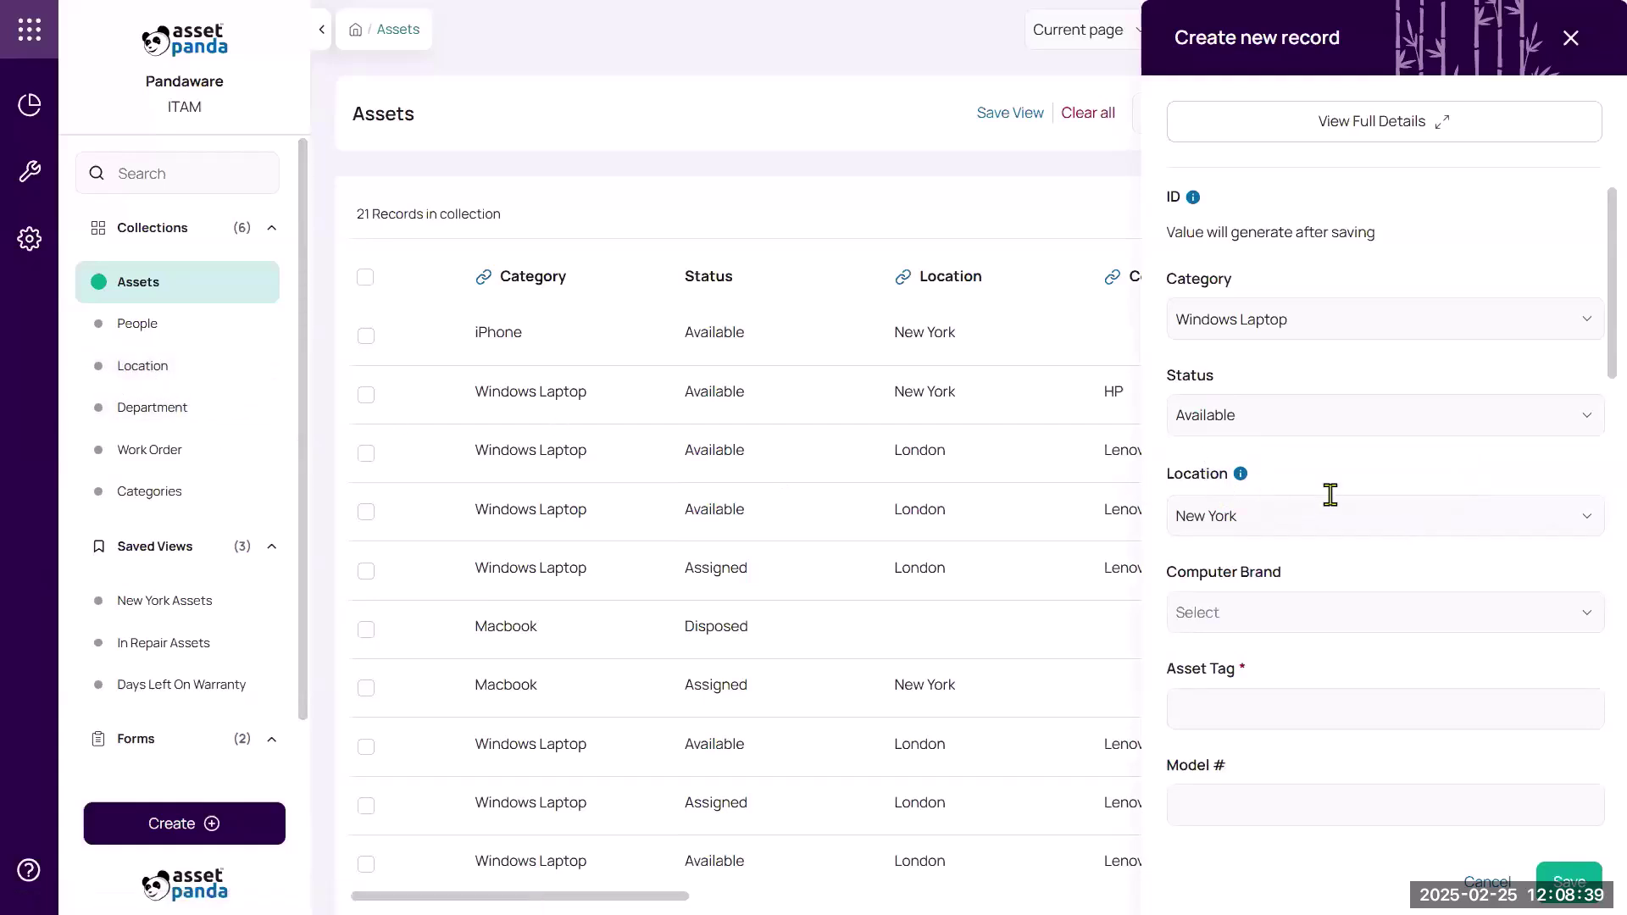
pyautogui.click(1318, 603)
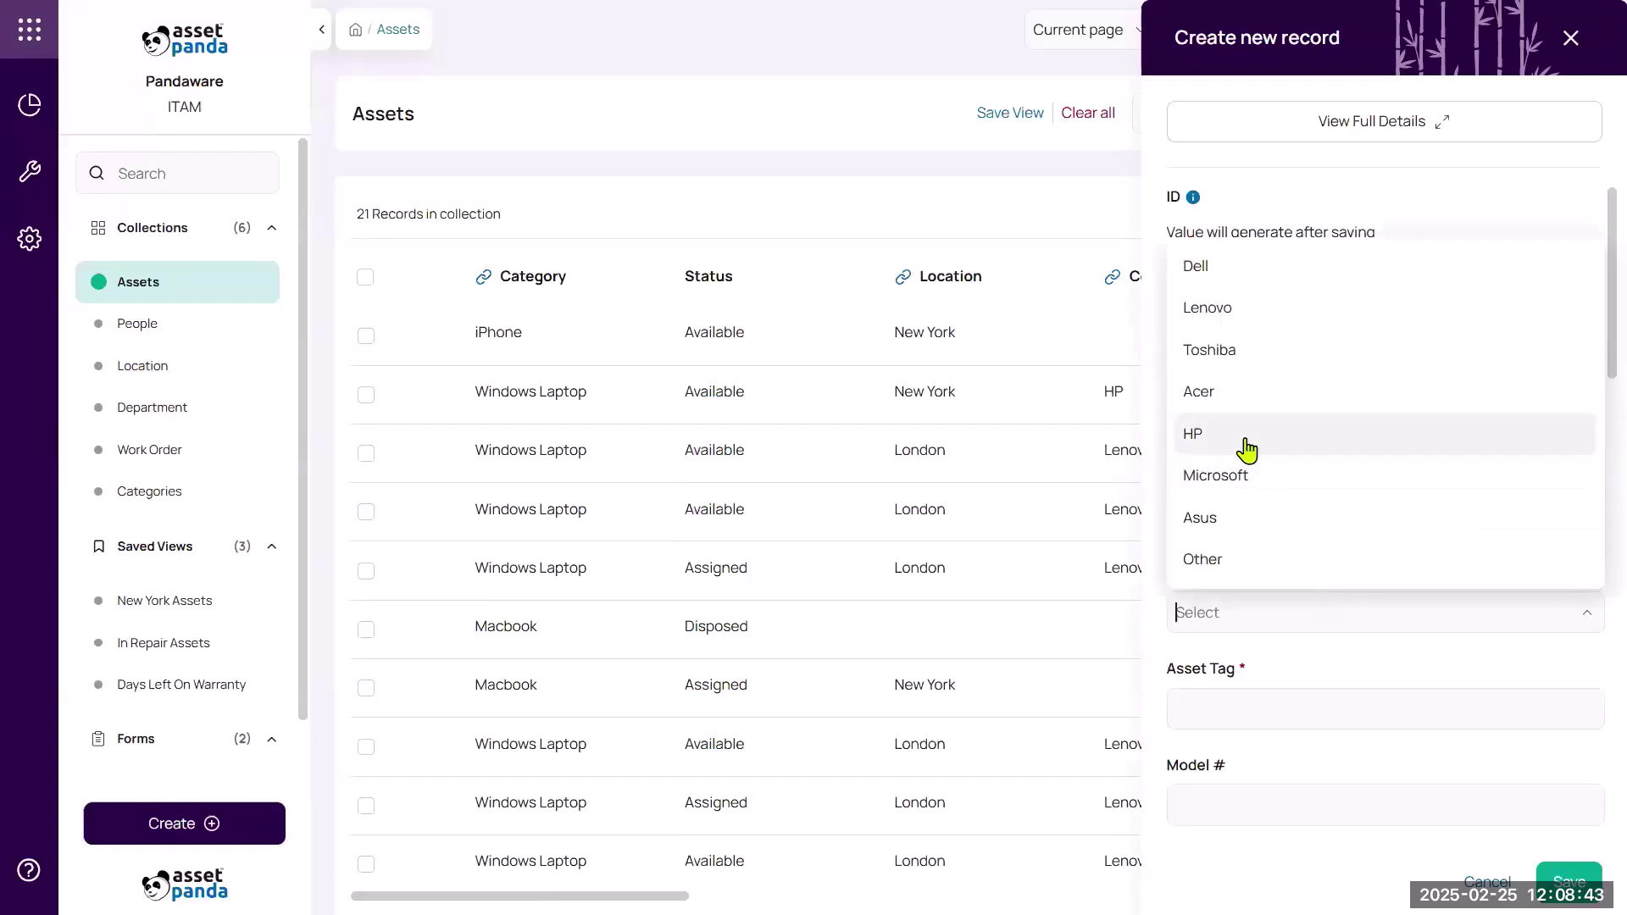
pyautogui.click(1246, 449)
# Enter asset tag 45654345 and name HP004.
pyautogui.click(1263, 706)
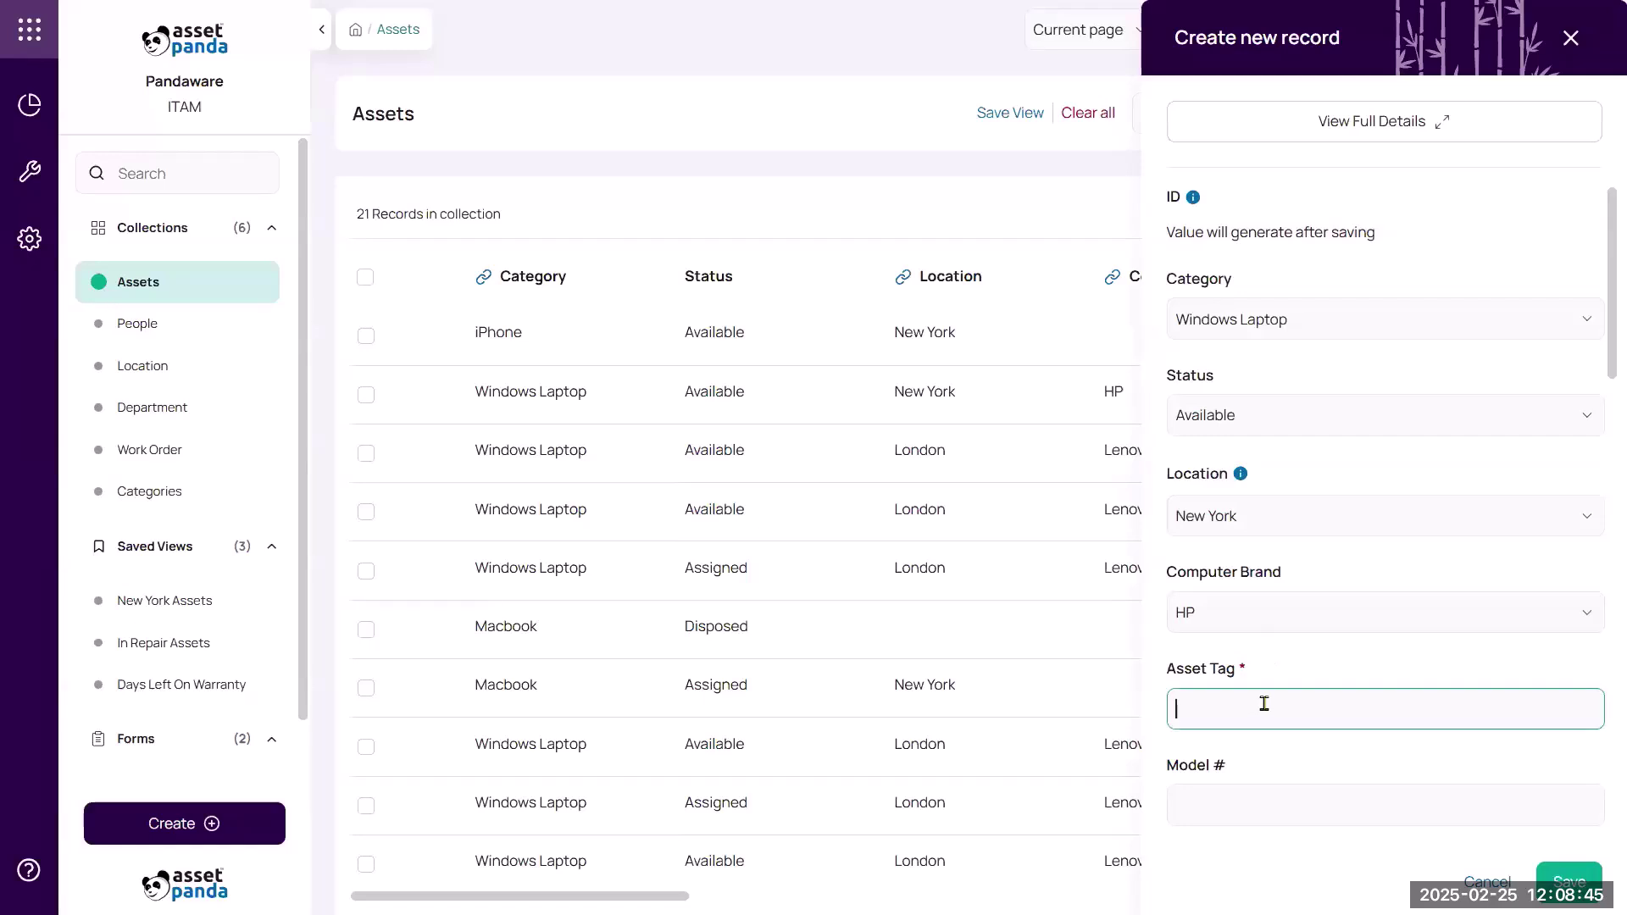
pyautogui.write('45654345')
pyautogui.scroll(-2, 1280, 667)
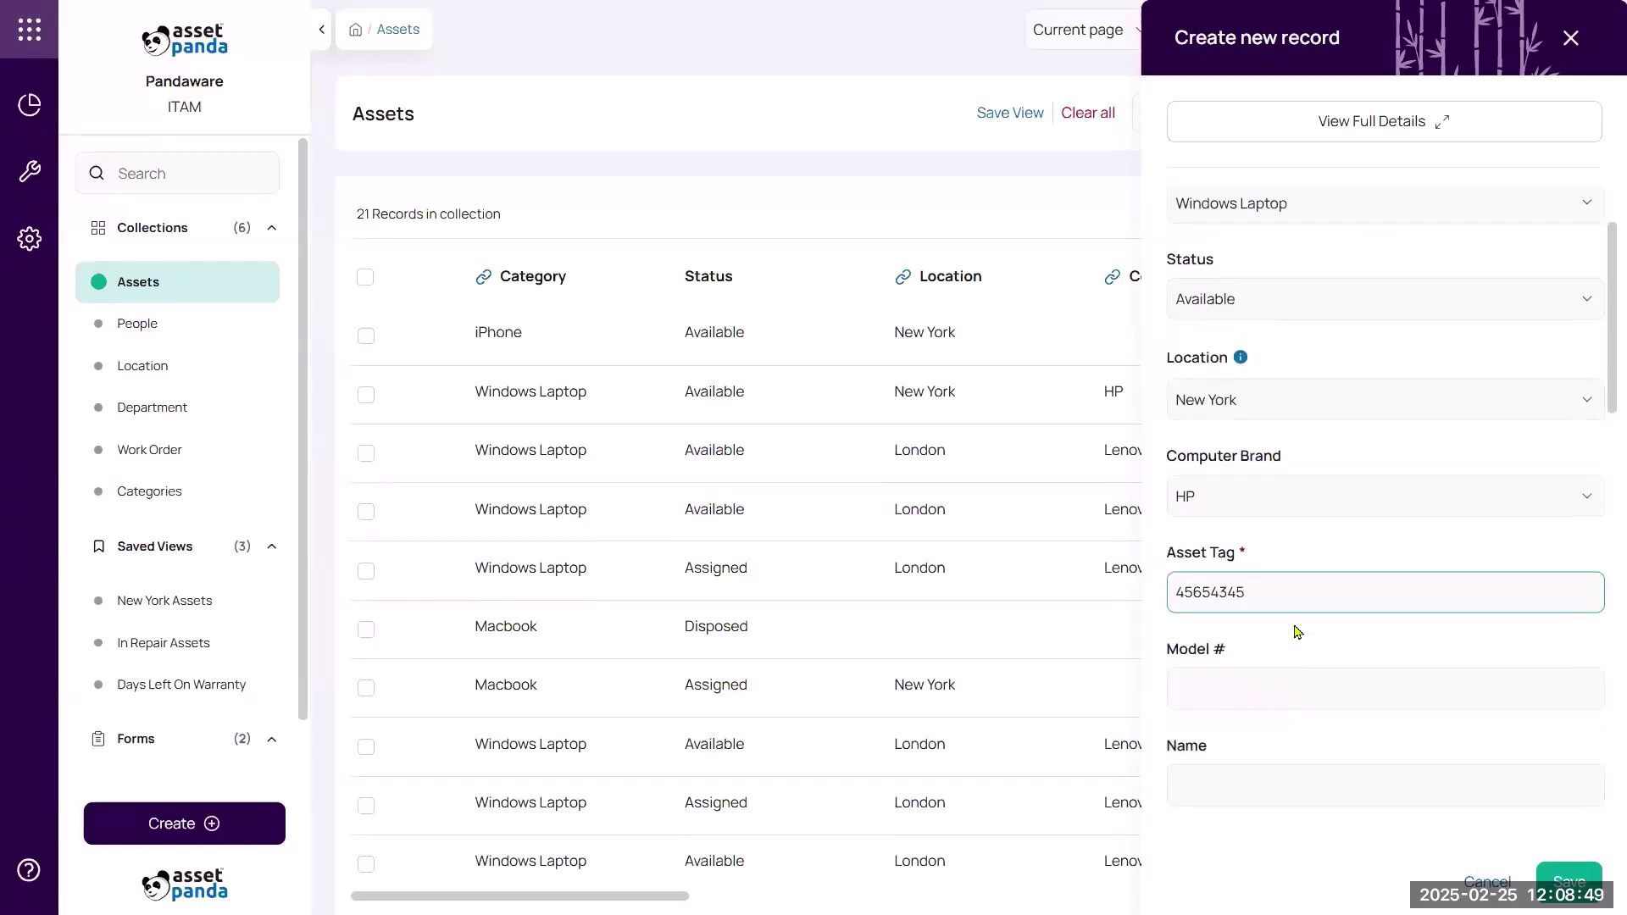
pyautogui.scroll(-1, 1309, 621)
pyautogui.scroll(-1, 1309, 621)
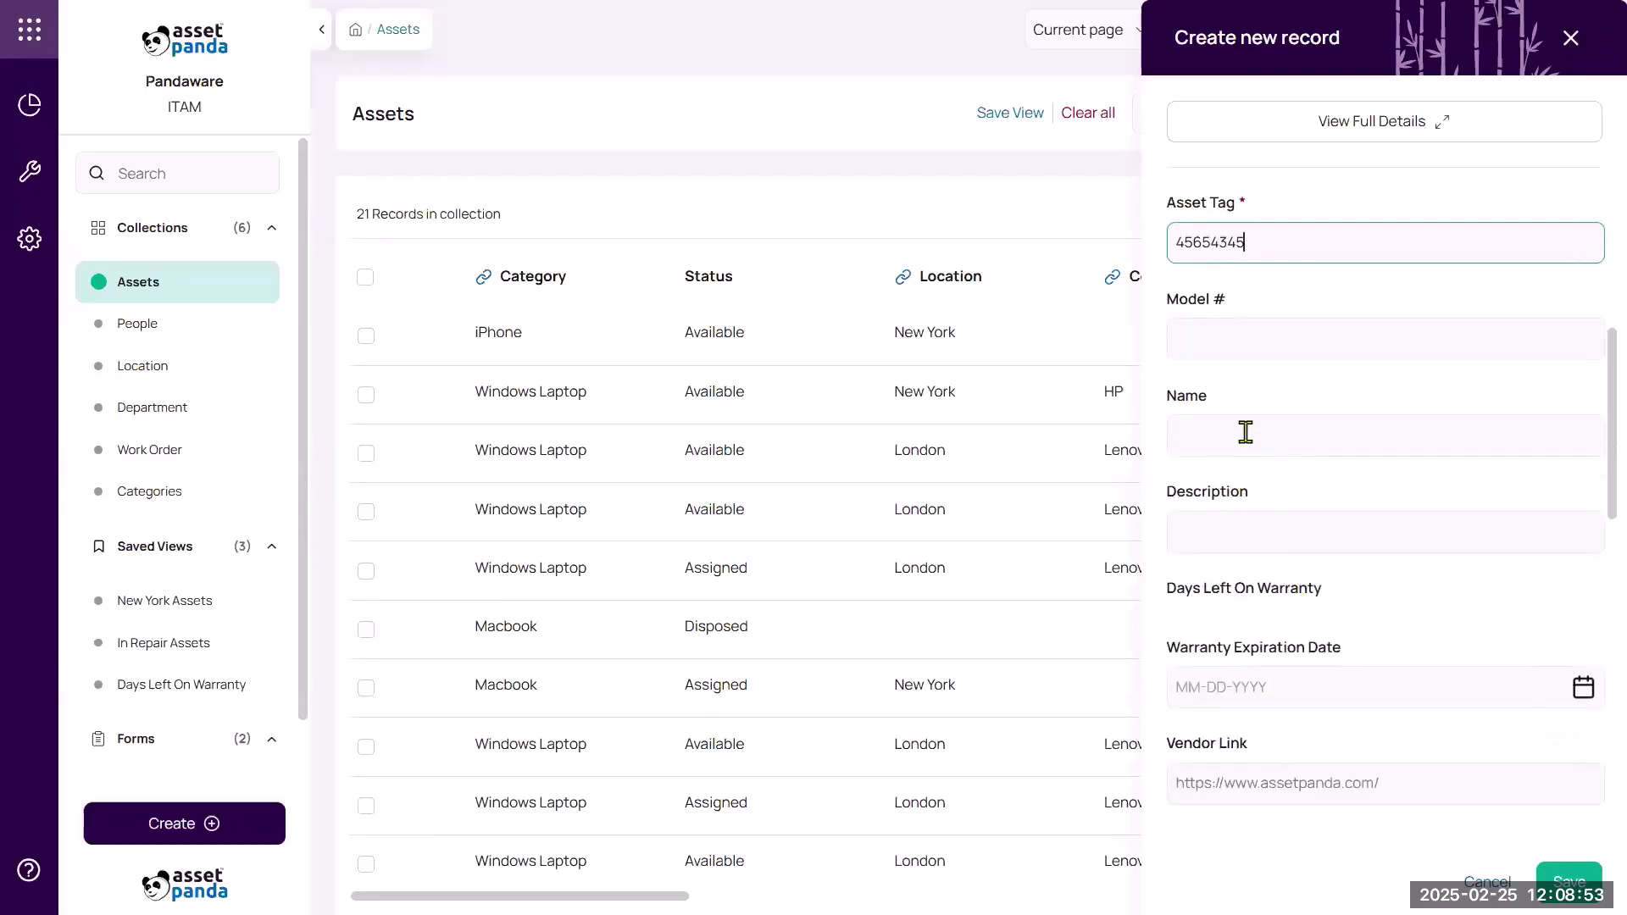
pyautogui.click(1245, 433)
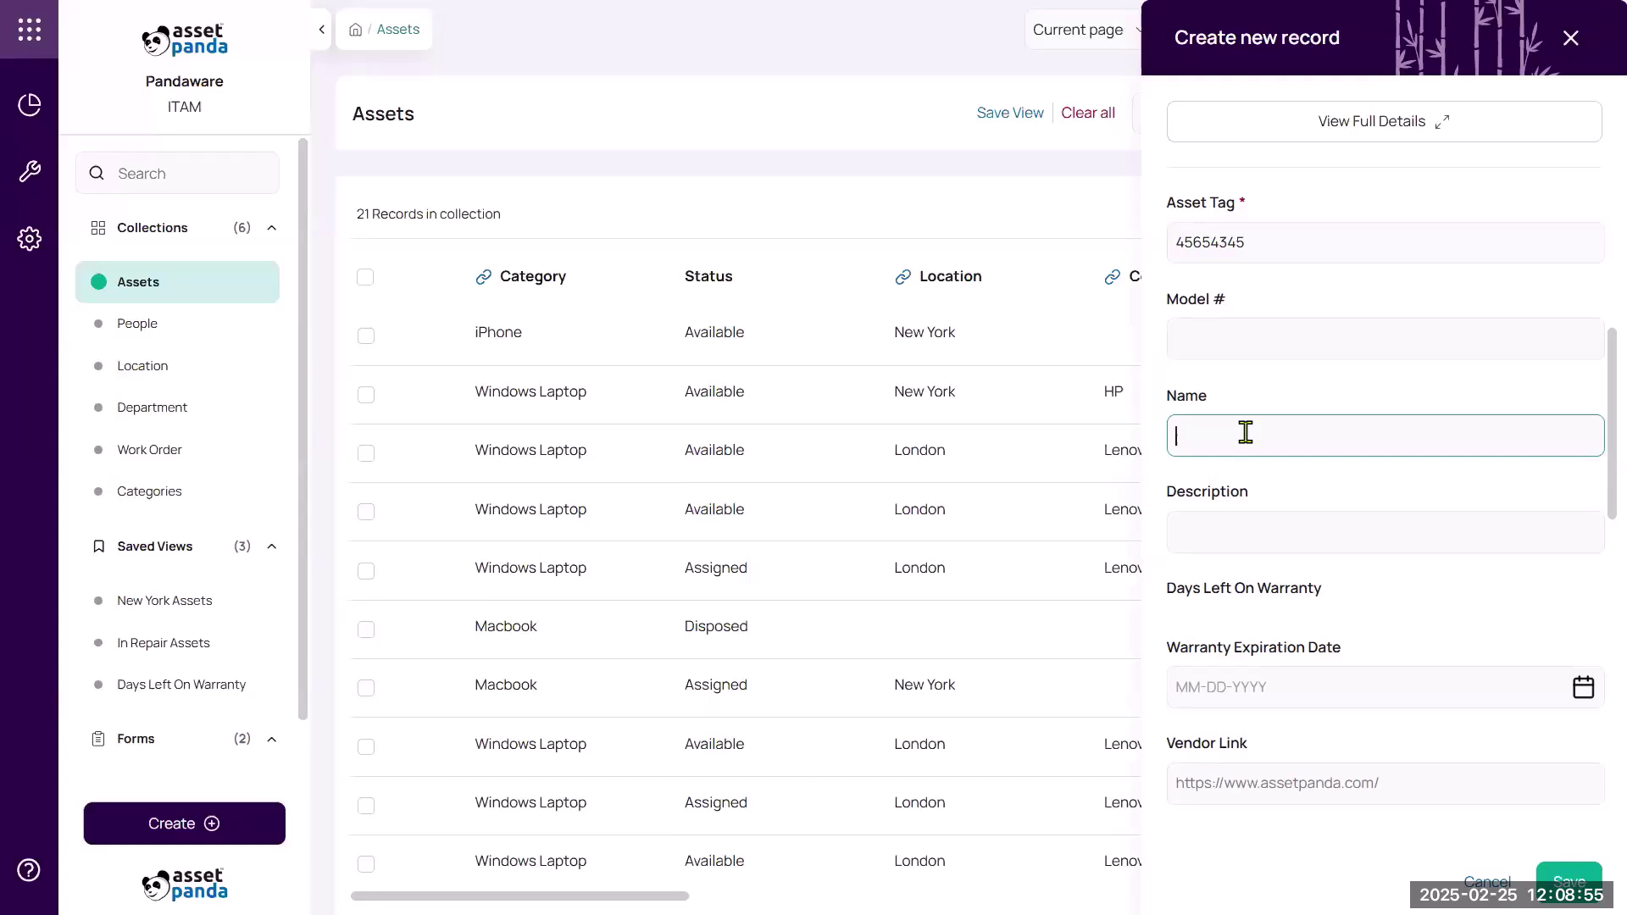
pyautogui.write('HP00')
pyautogui.scroll(-5, 1280, 457)
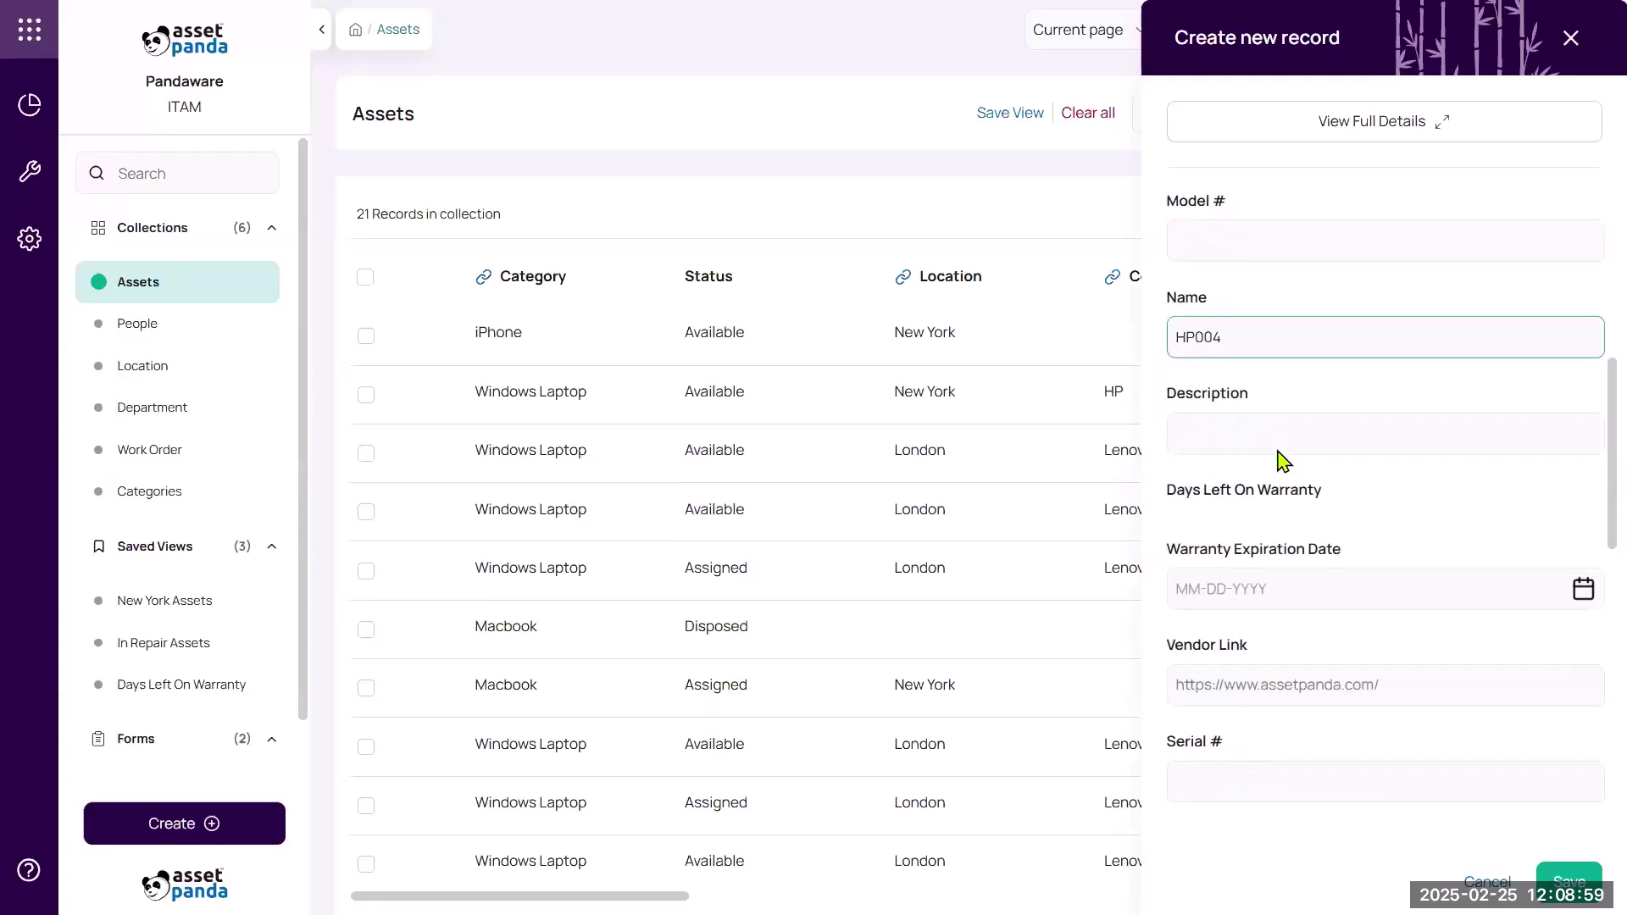
pyautogui.scroll(-5, 1283, 475)
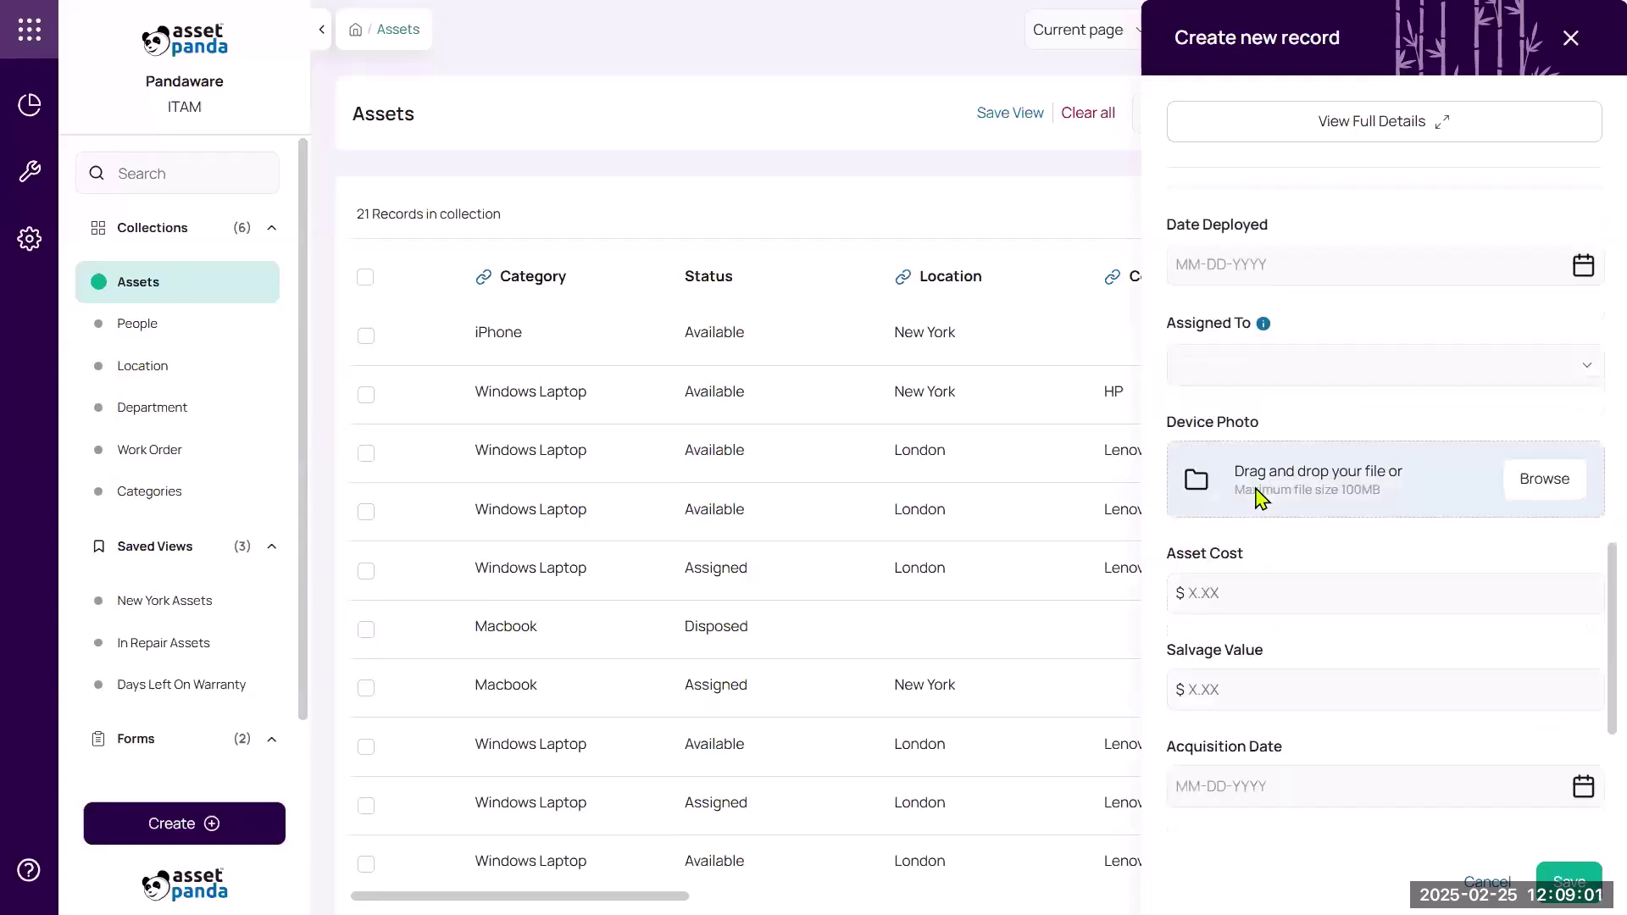
# Enter asset cost 999 and salvage value 100, then save the record.
pyautogui.click(1257, 487)
pyautogui.write('999')
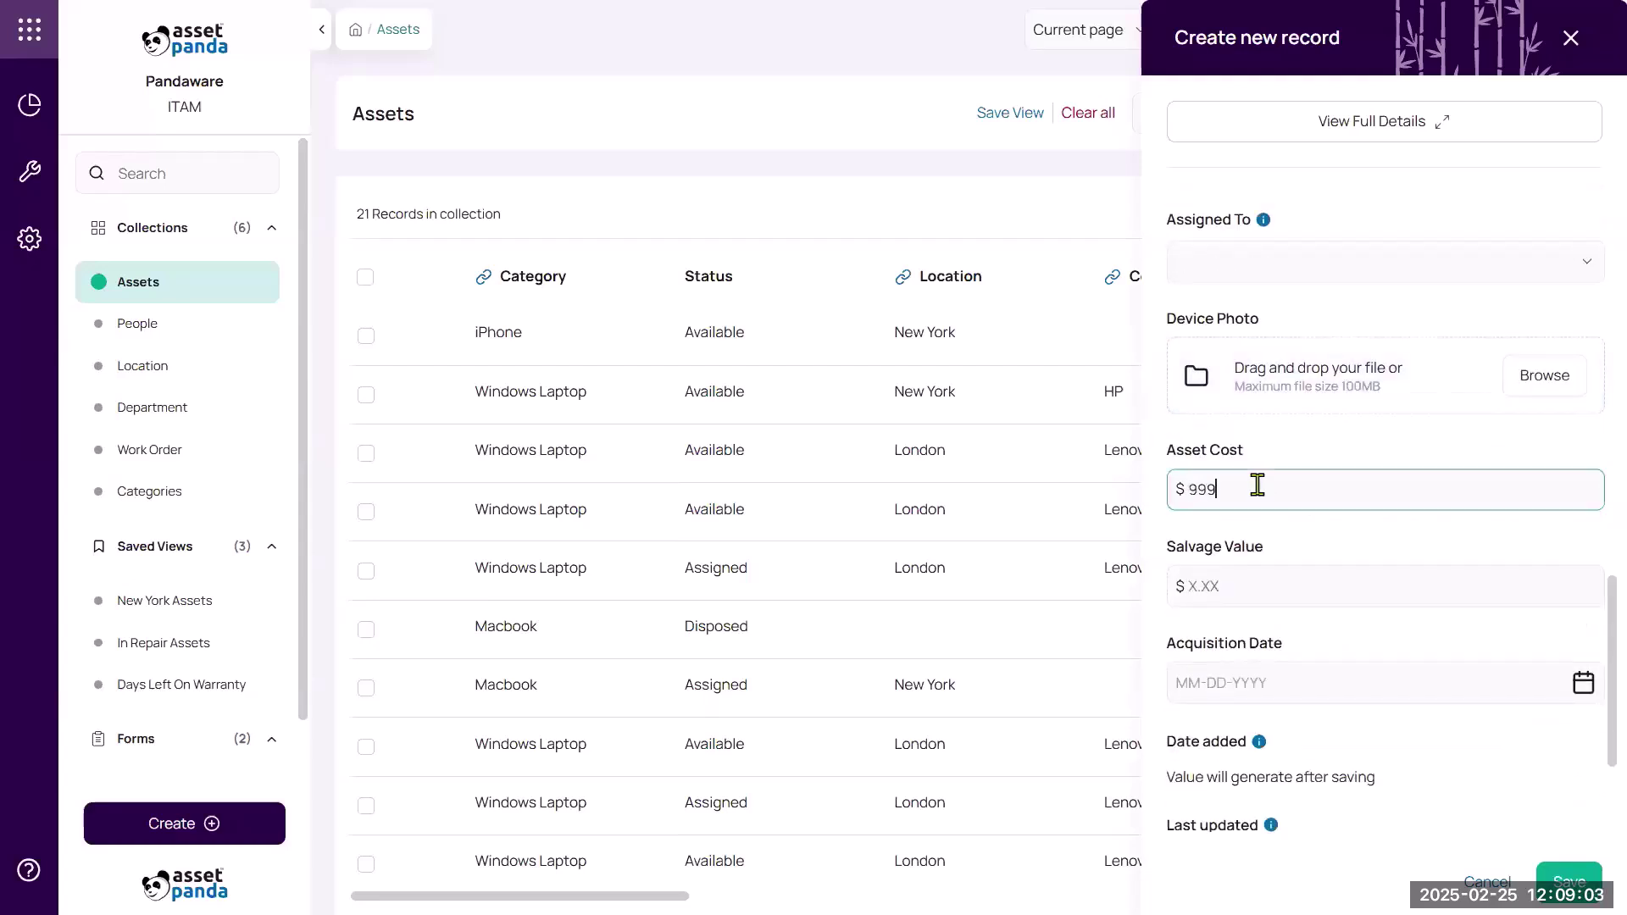
pyautogui.click(1252, 585)
pyautogui.write('100')
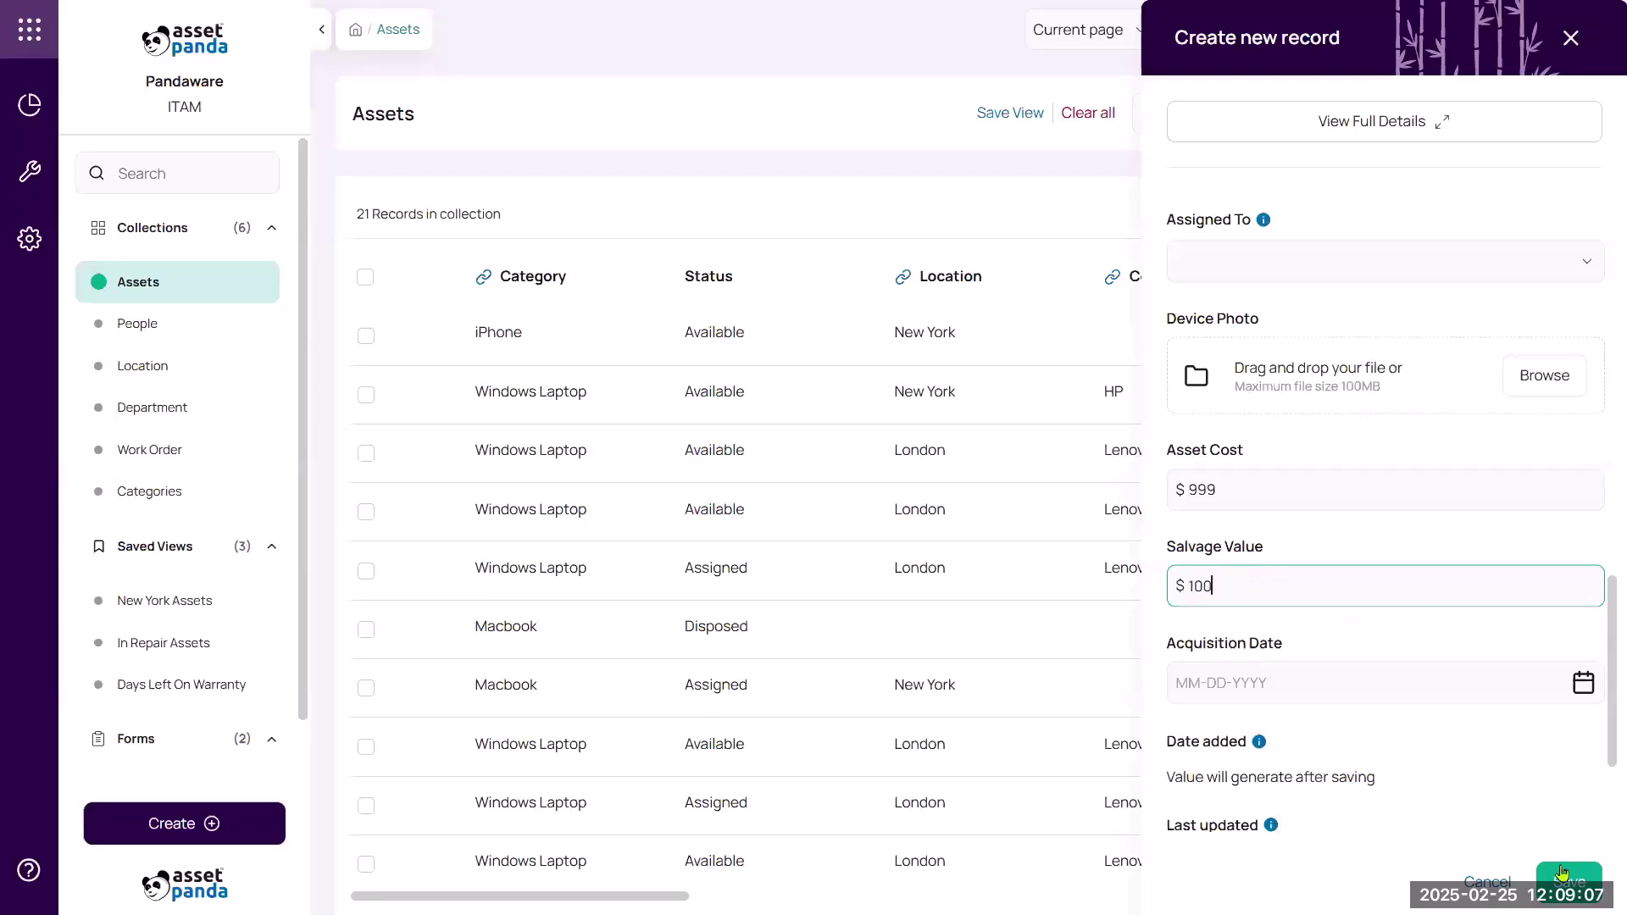
pyautogui.click(1569, 881)
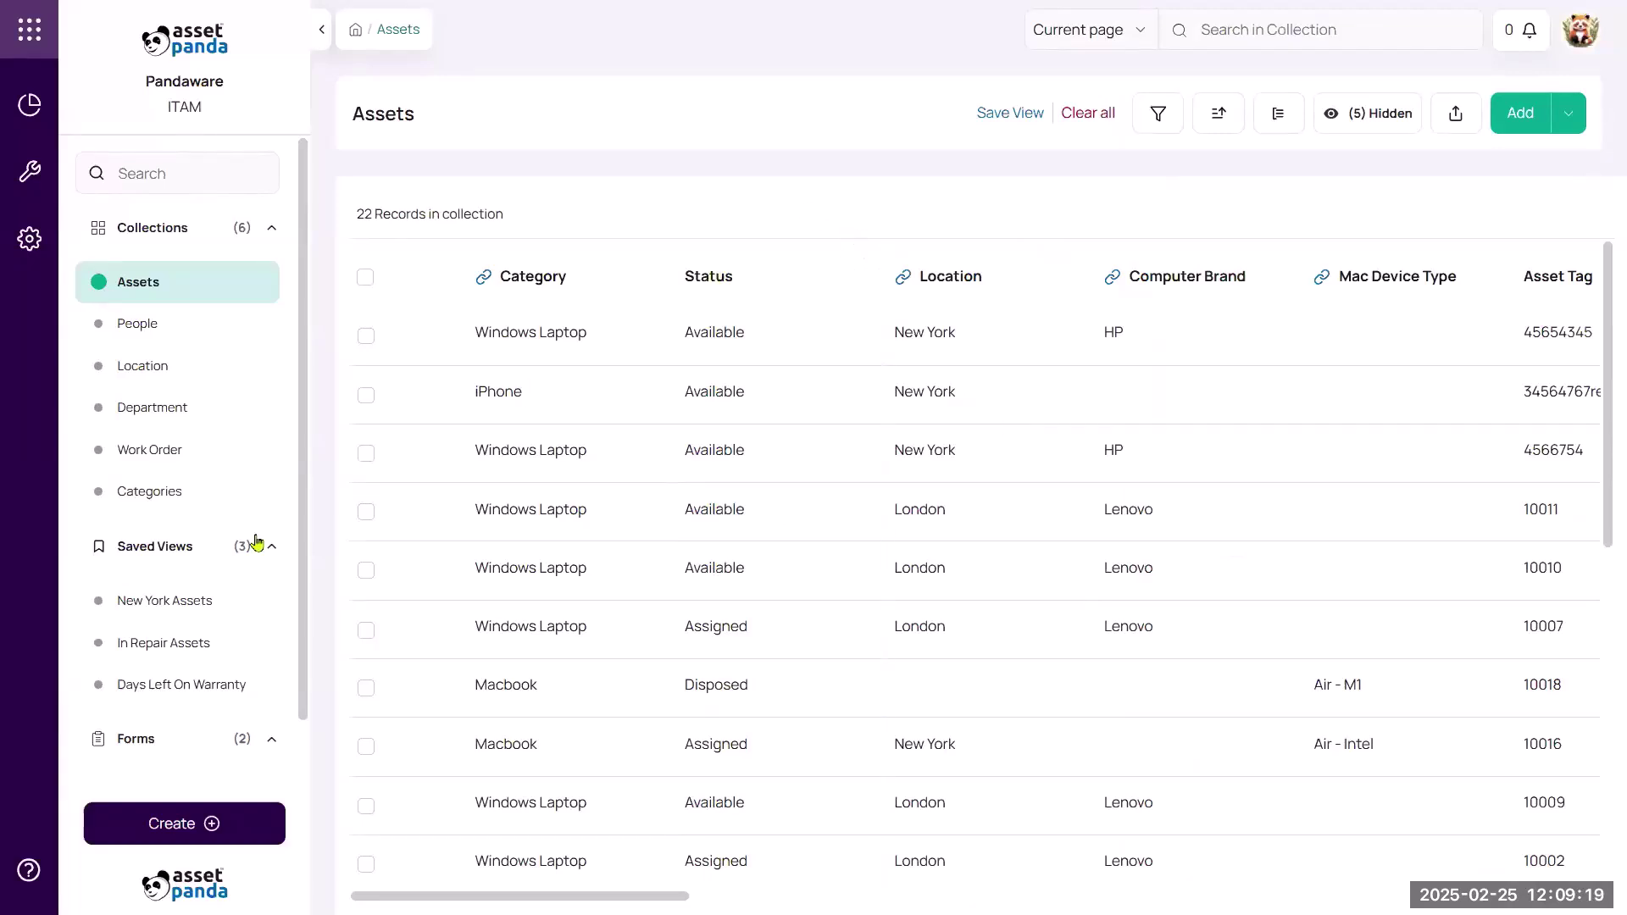
pyautogui.scroll(-1, 165, 700)
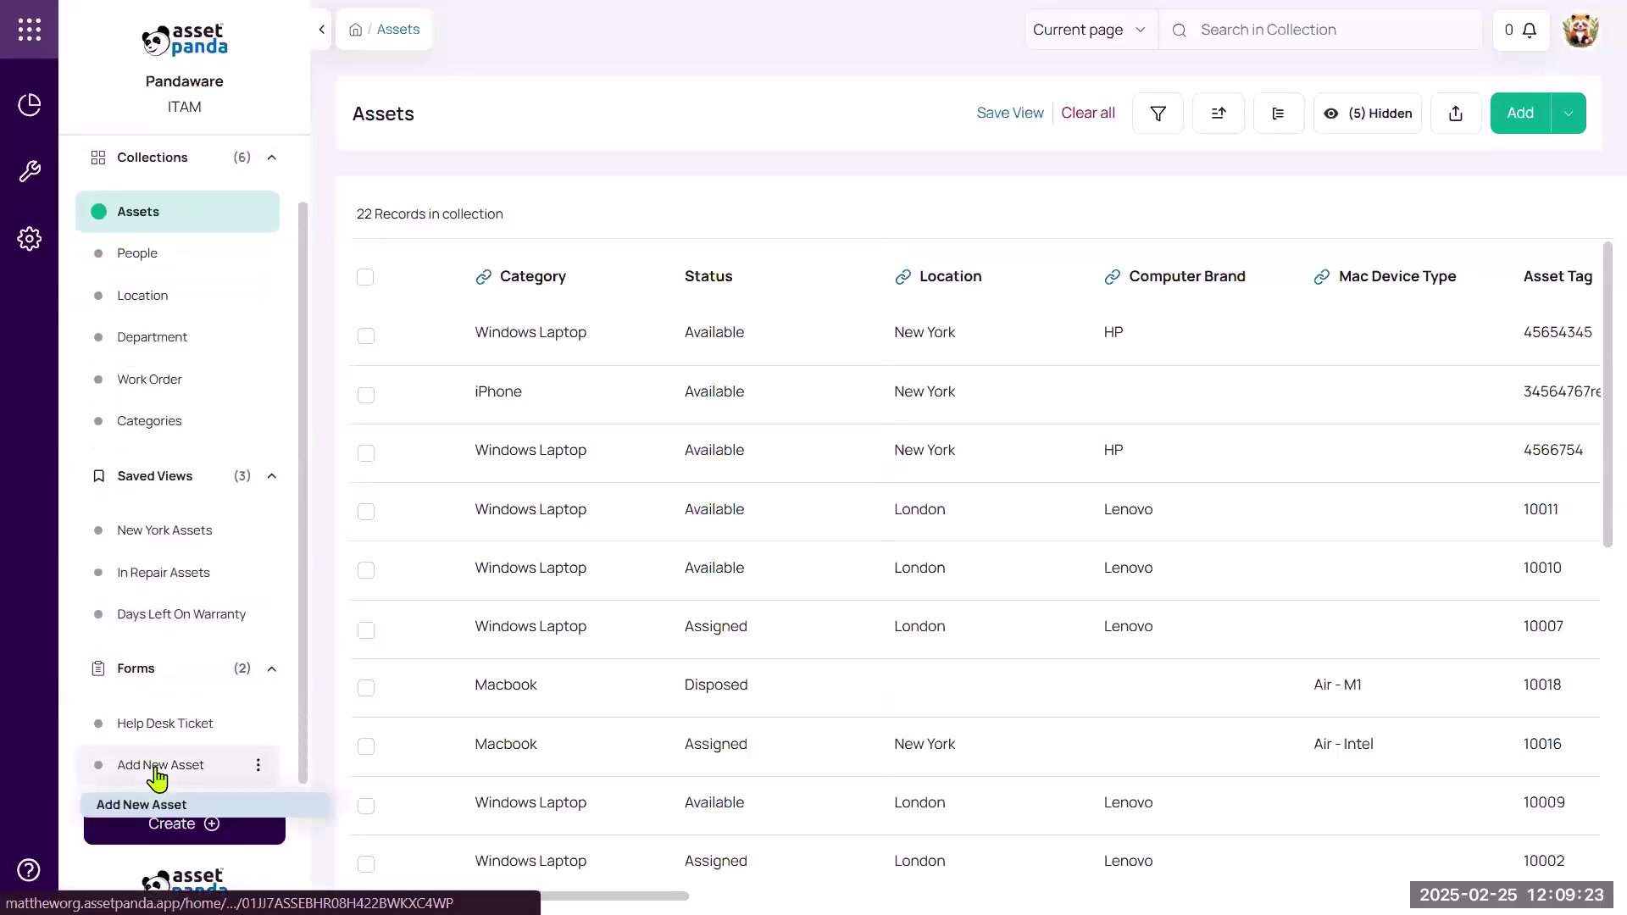
# Open the Add New Asset form with category Macbook and device type Pro - M1.
pyautogui.click(156, 767)
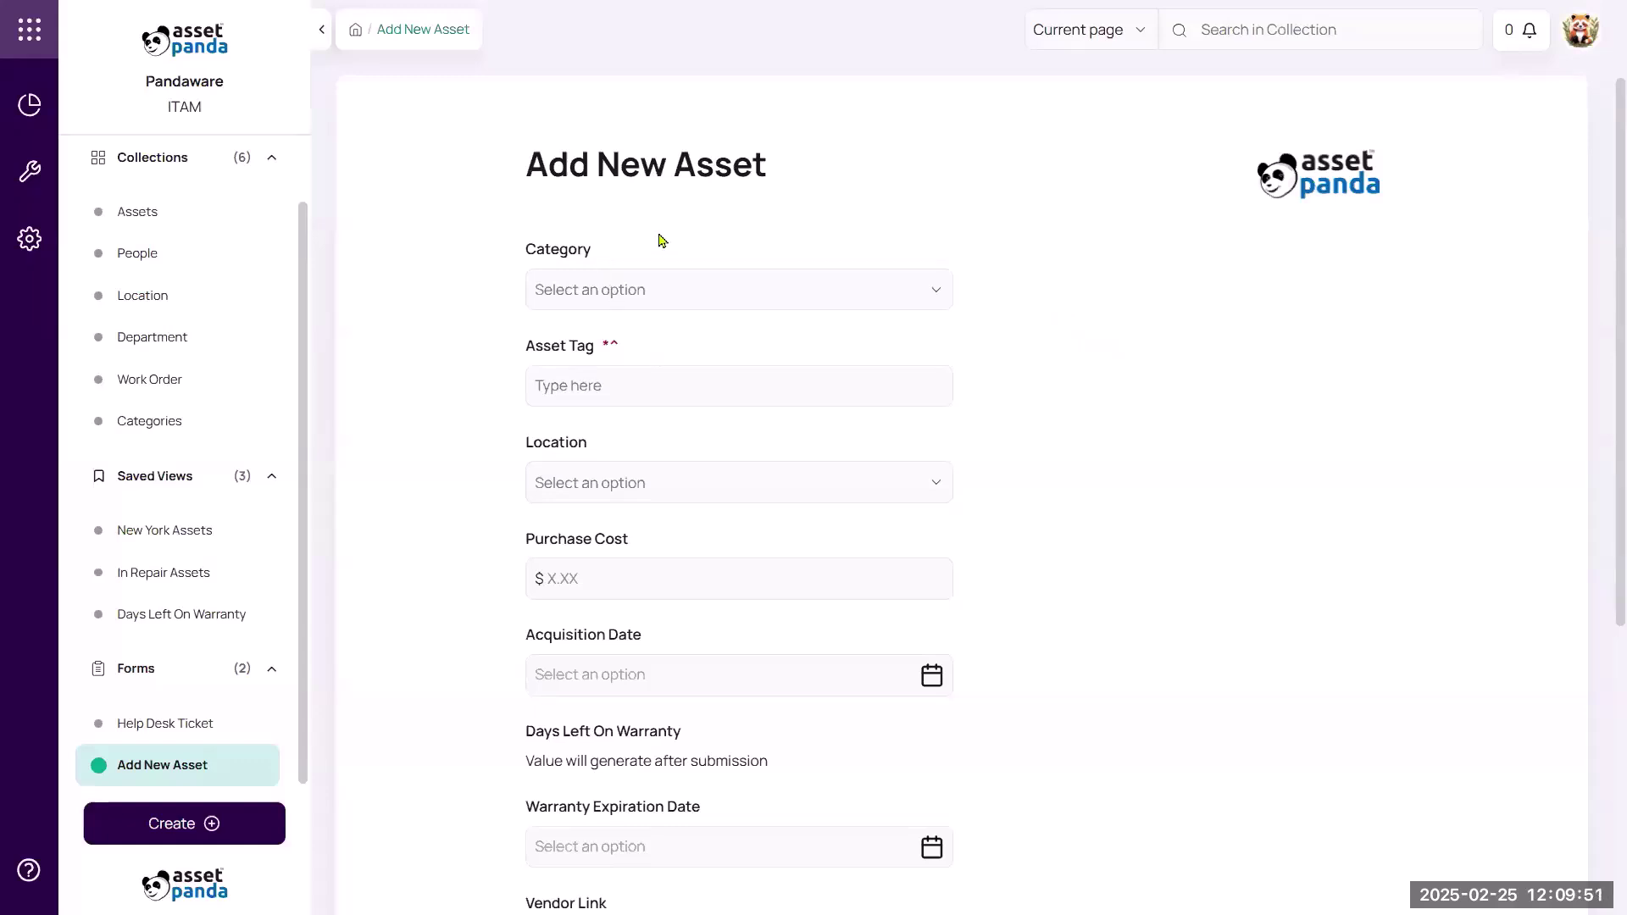
pyautogui.click(703, 294)
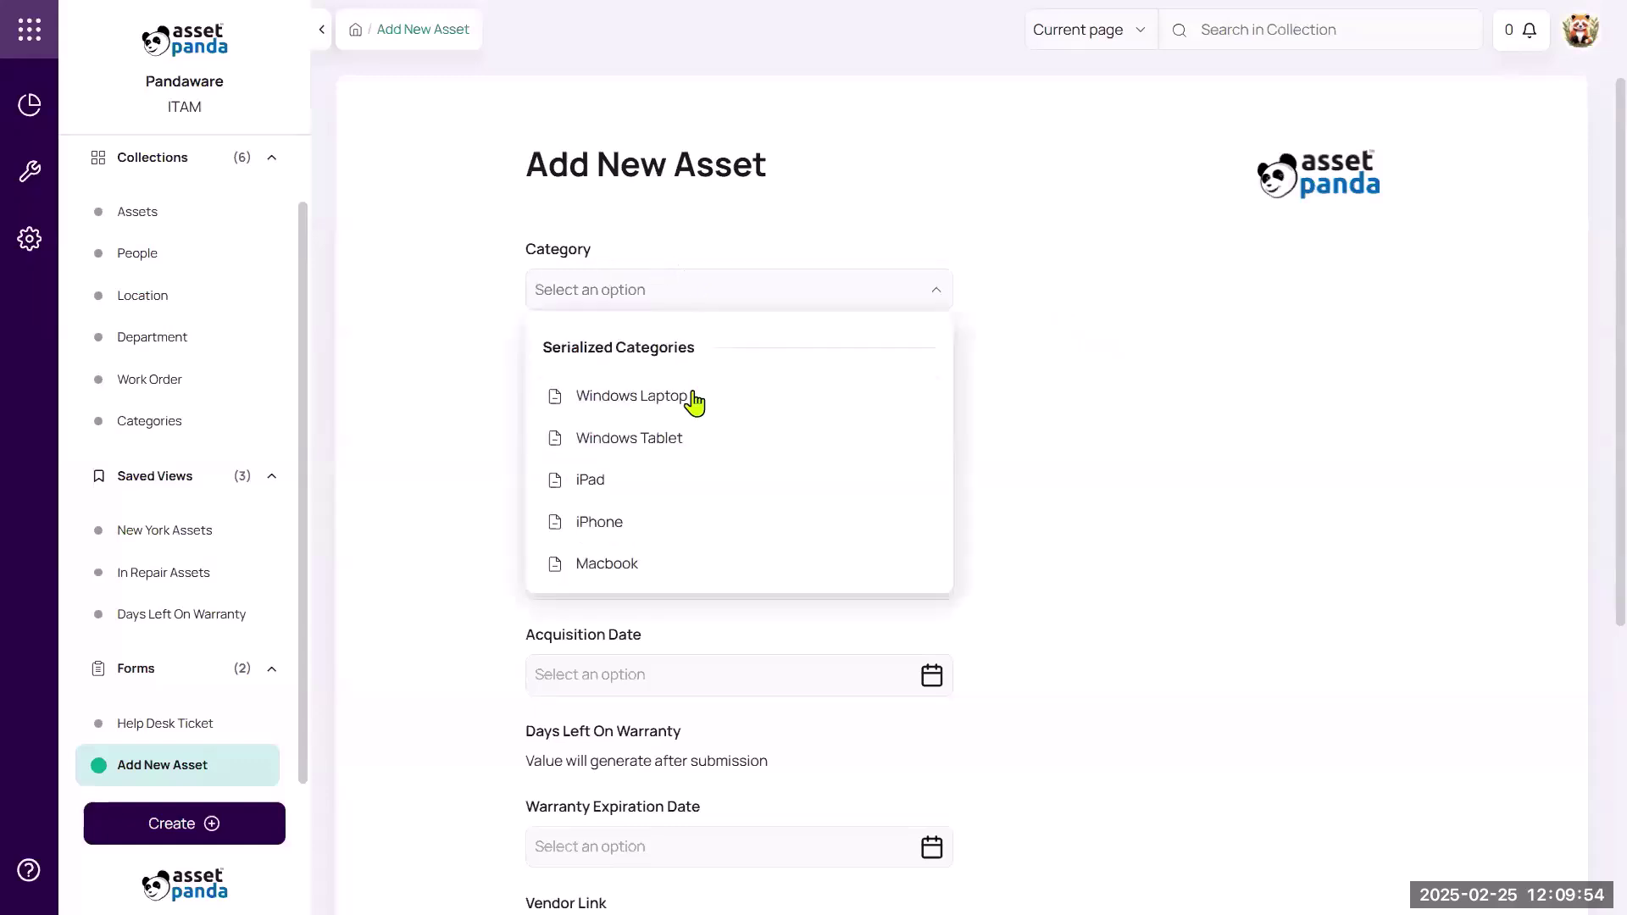
pyautogui.click(683, 565)
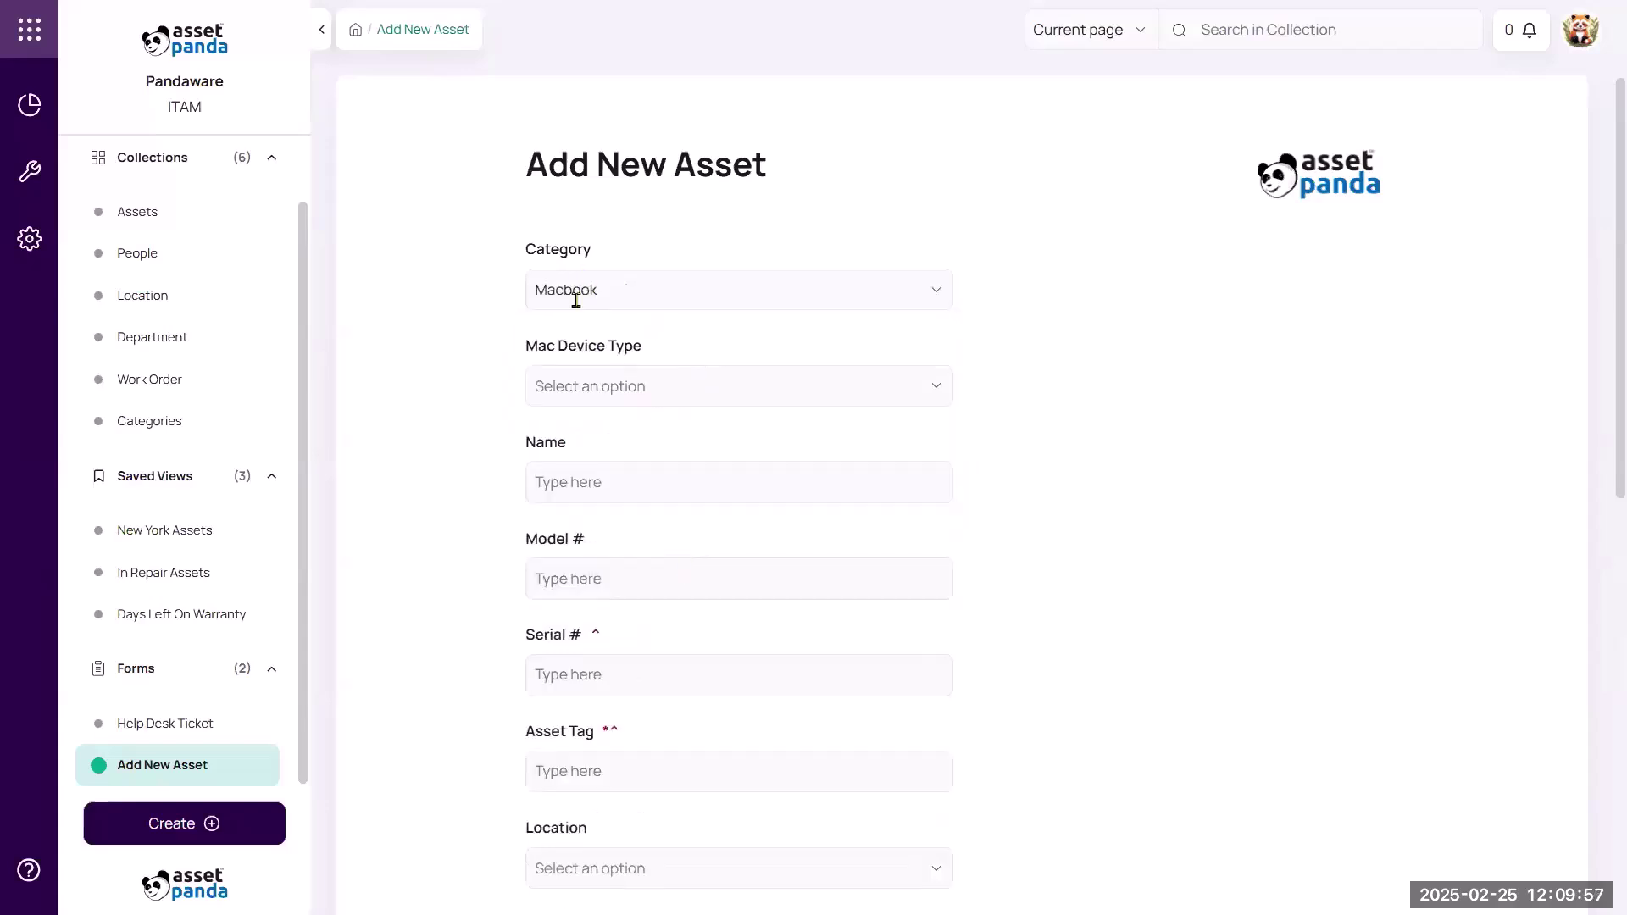
pyautogui.click(700, 388)
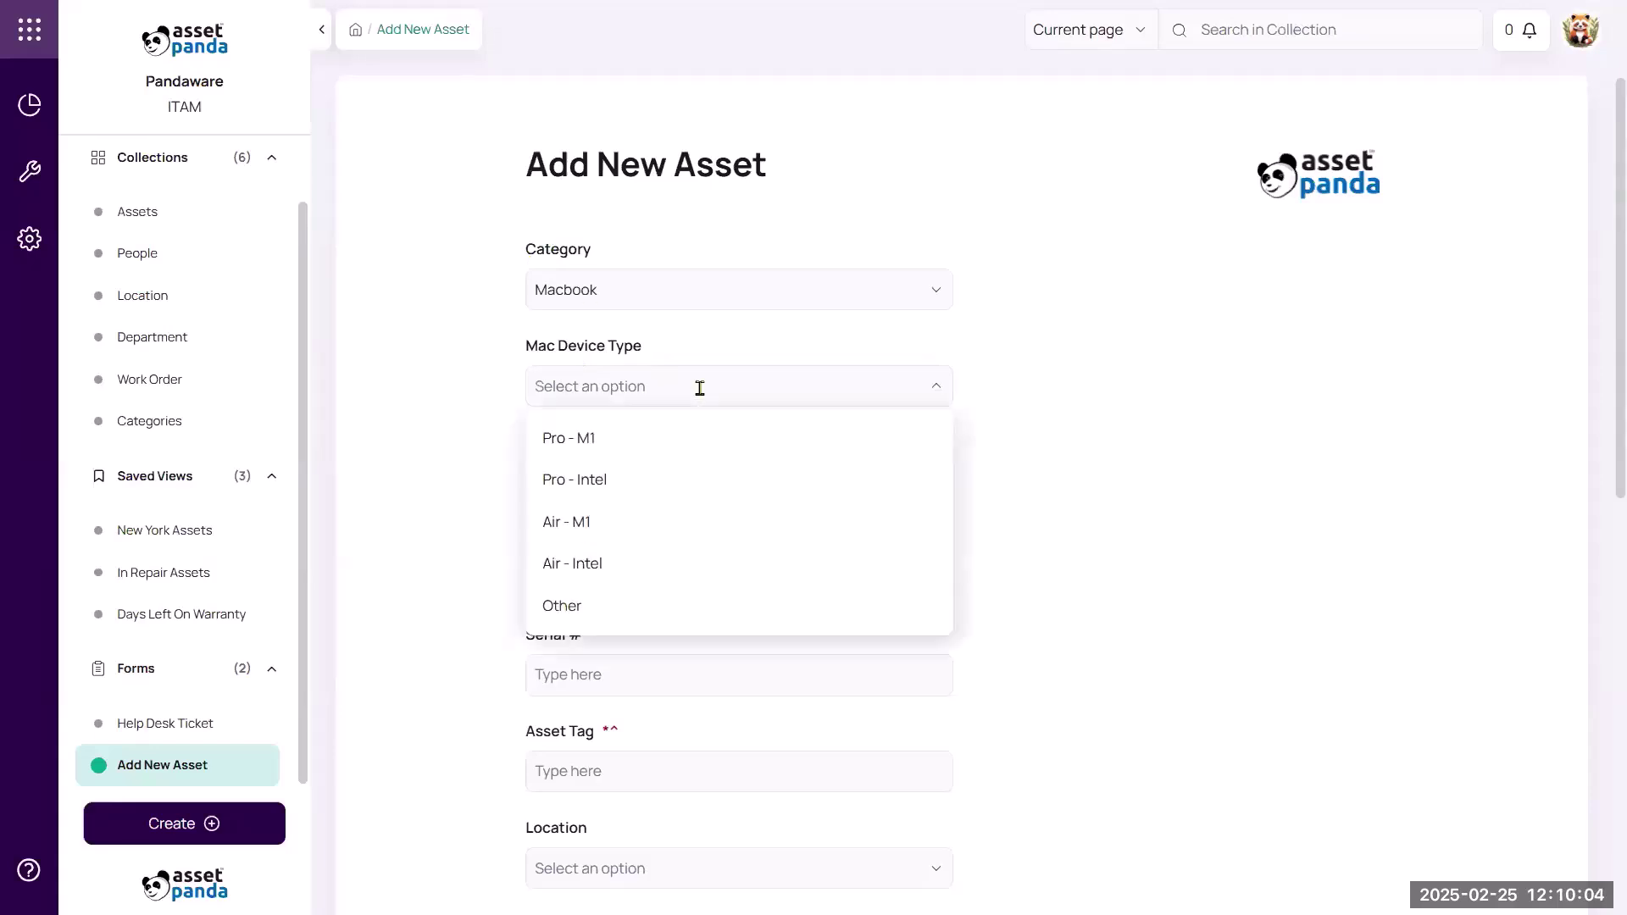
pyautogui.click(691, 455)
# Fill in name MAC005, model MacBook Pro and serial 4564.
pyautogui.click(681, 488)
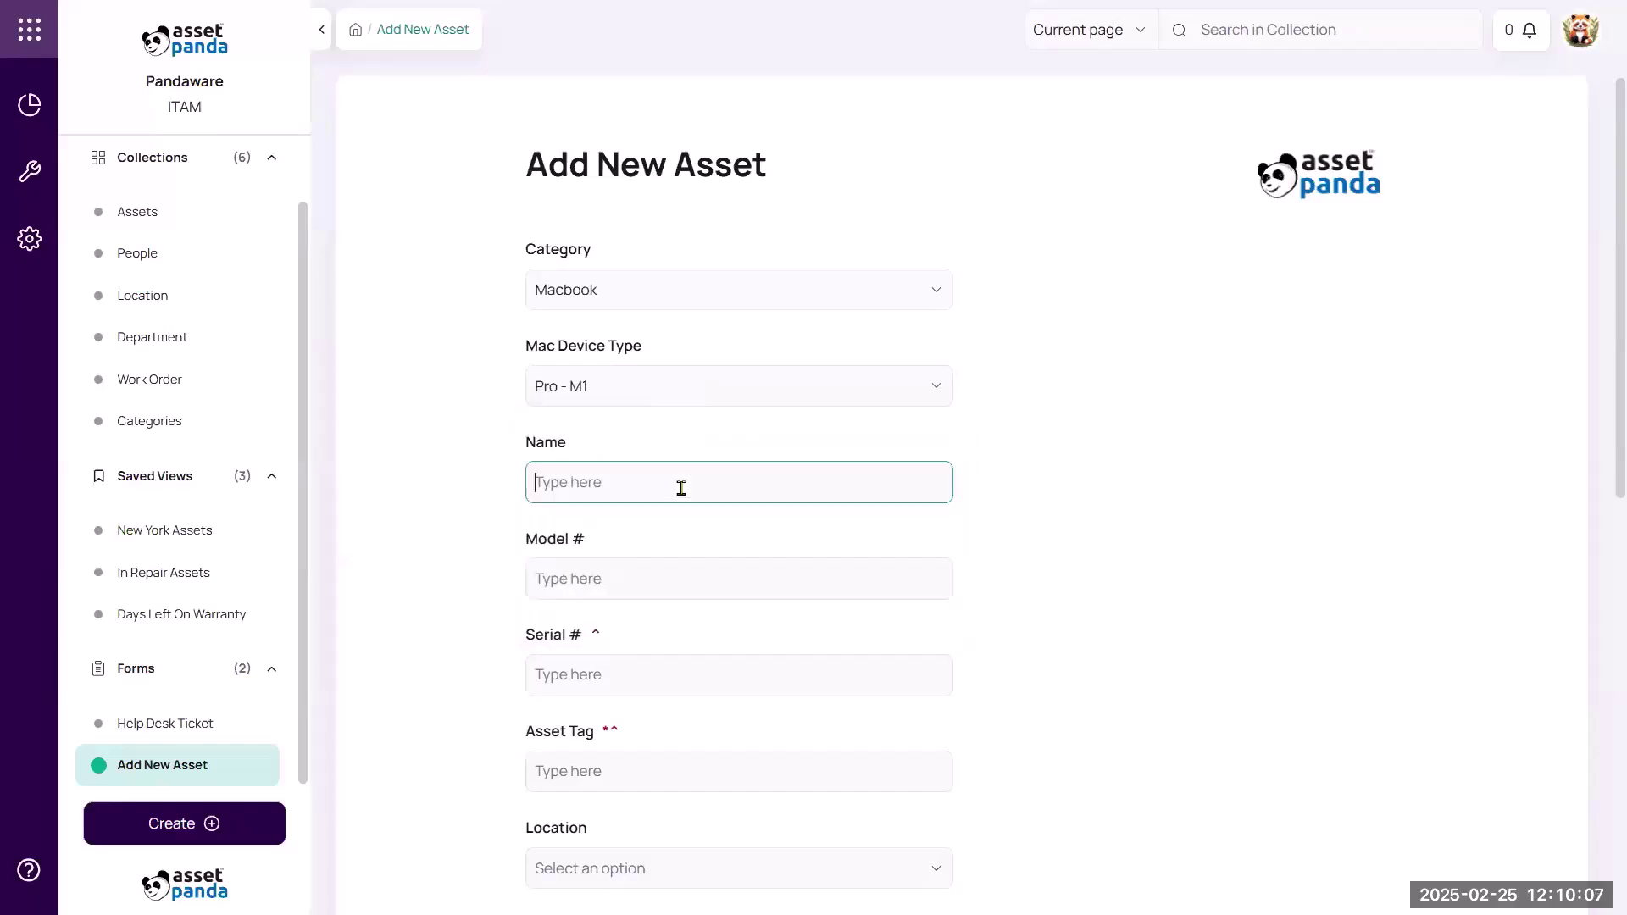
pyautogui.write('MAC005')
pyautogui.click(601, 577)
pyautogui.write('MacBook Pro')
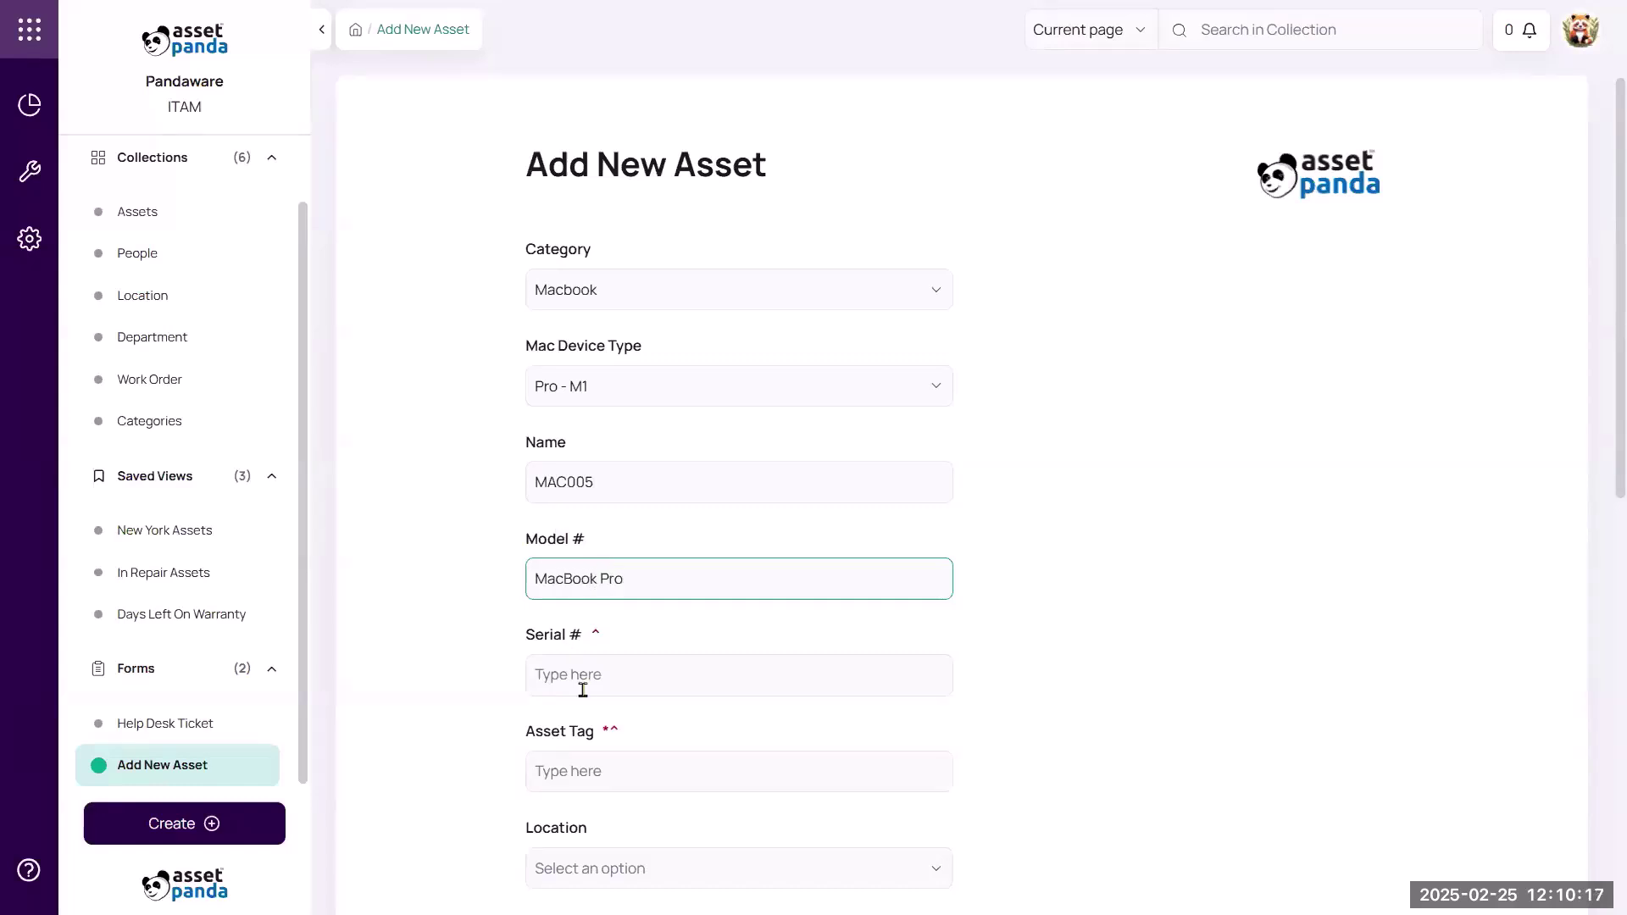
pyautogui.click(588, 679)
pyautogui.write('4564')
pyautogui.scroll(-2, 625, 653)
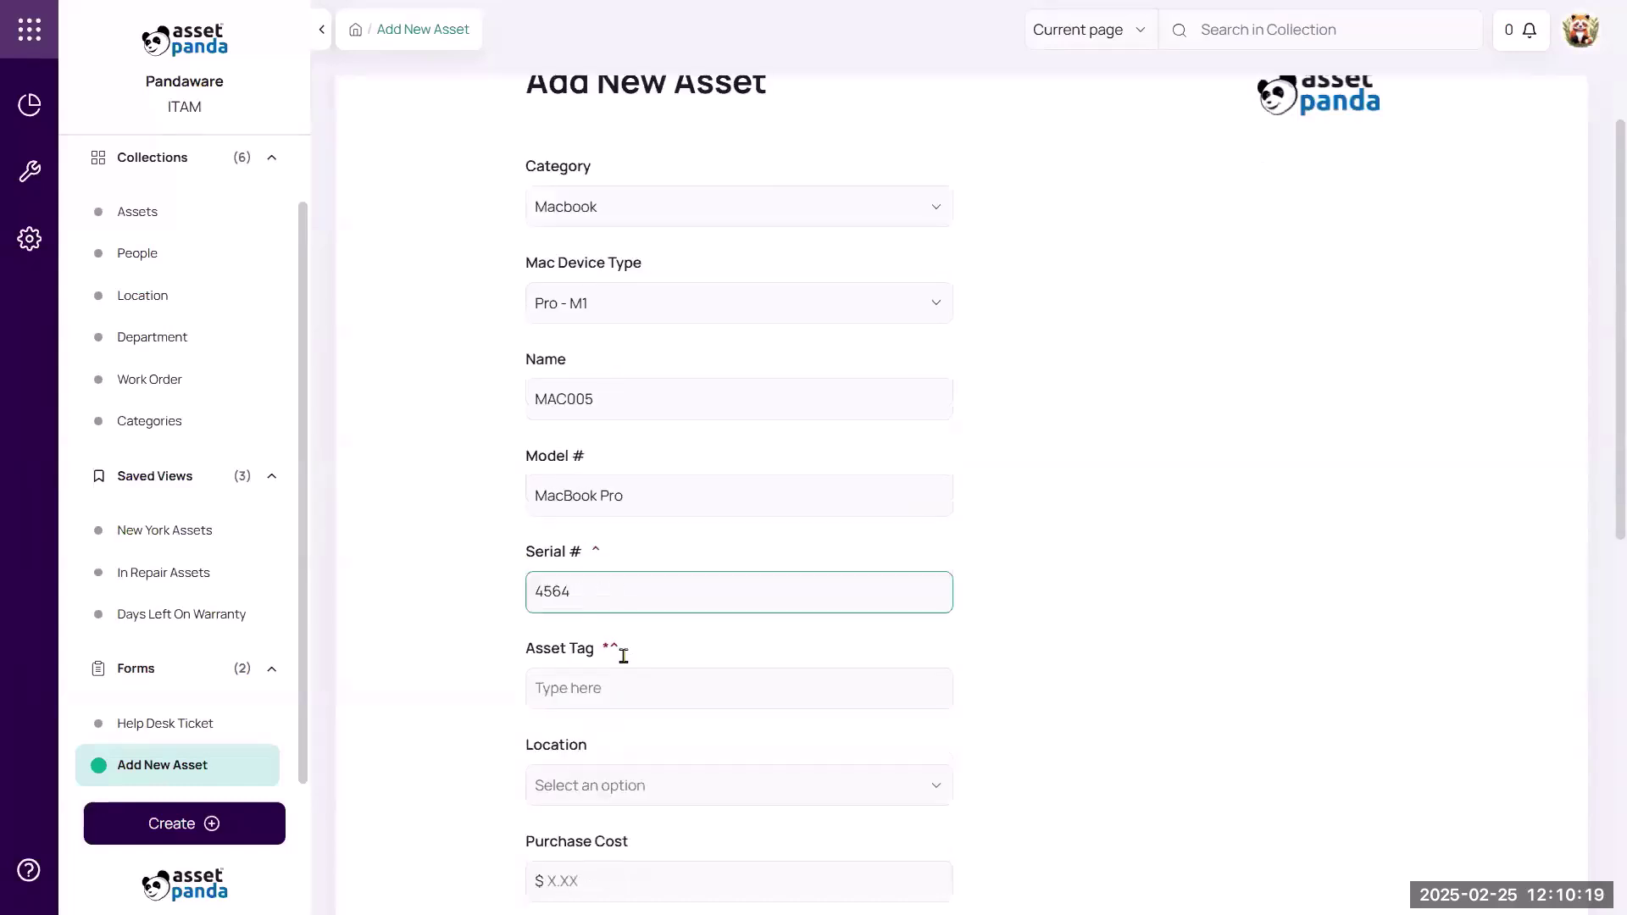
# Enter asset tag 5476578hr56, location London and purchase cost 999.
pyautogui.click(636, 644)
pyautogui.write('5476578hr56')
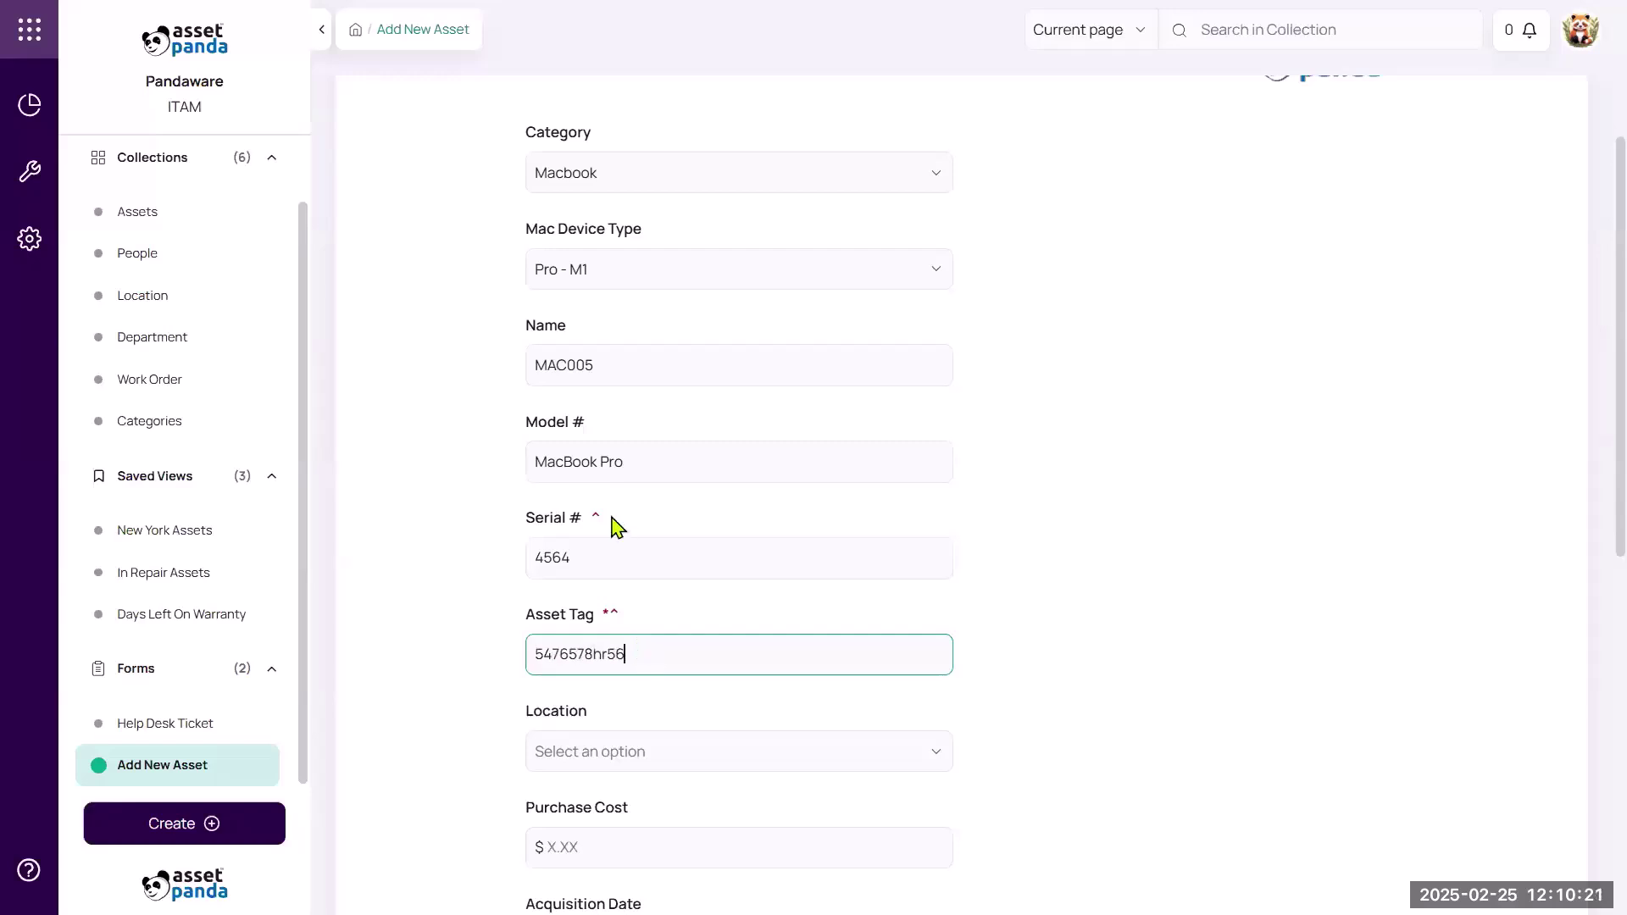
pyautogui.scroll(-5, 670, 617)
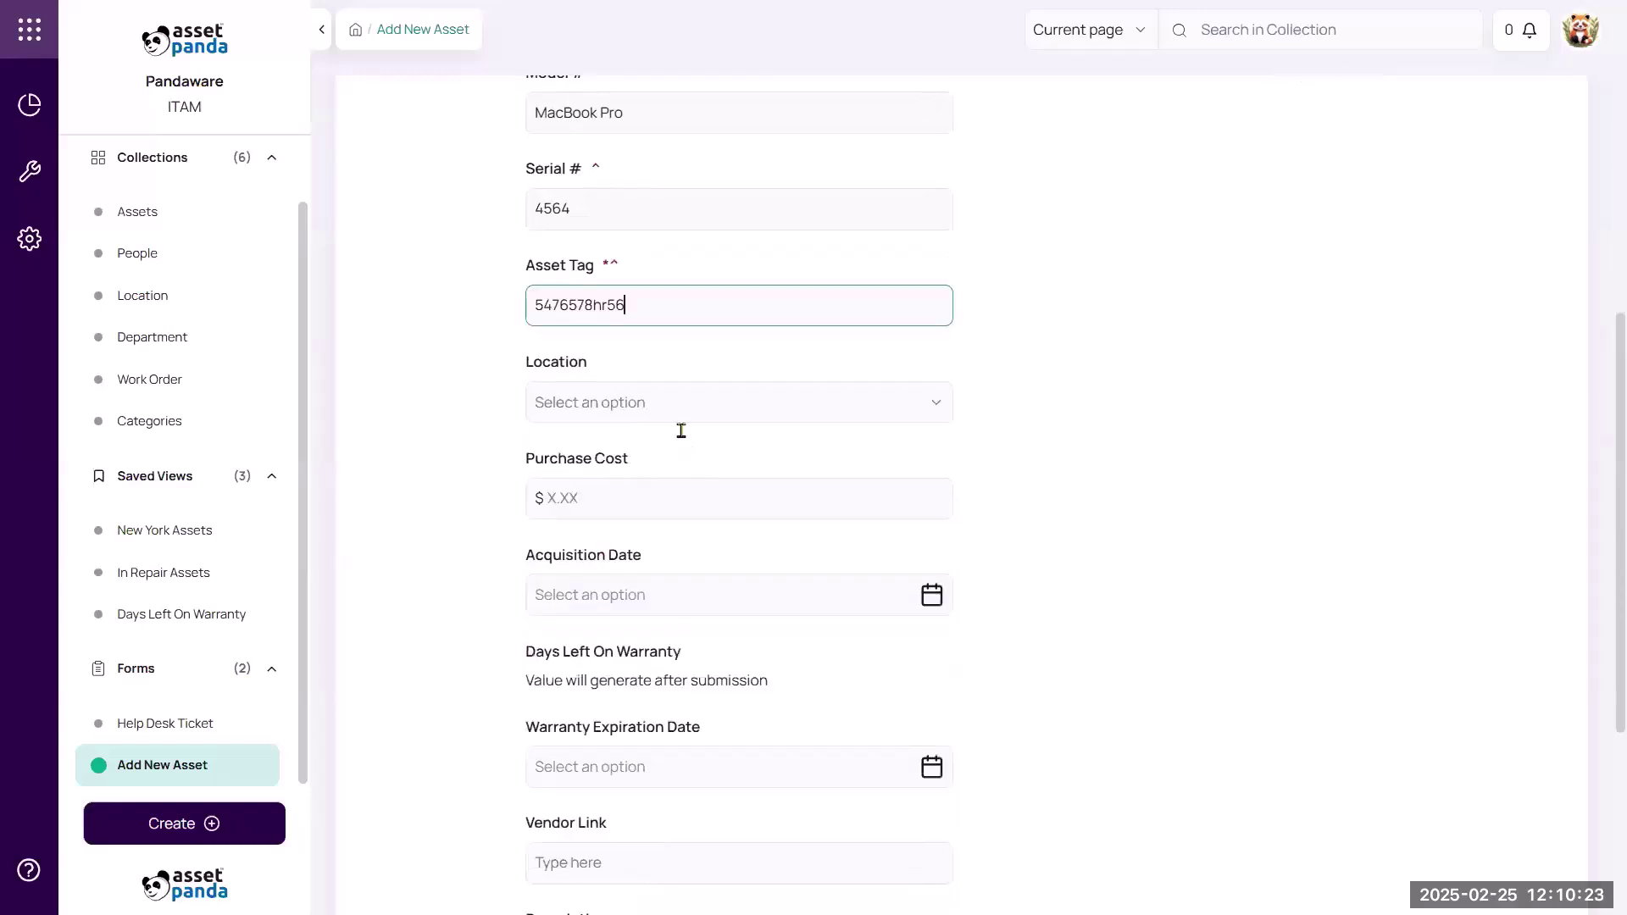
pyautogui.click(682, 401)
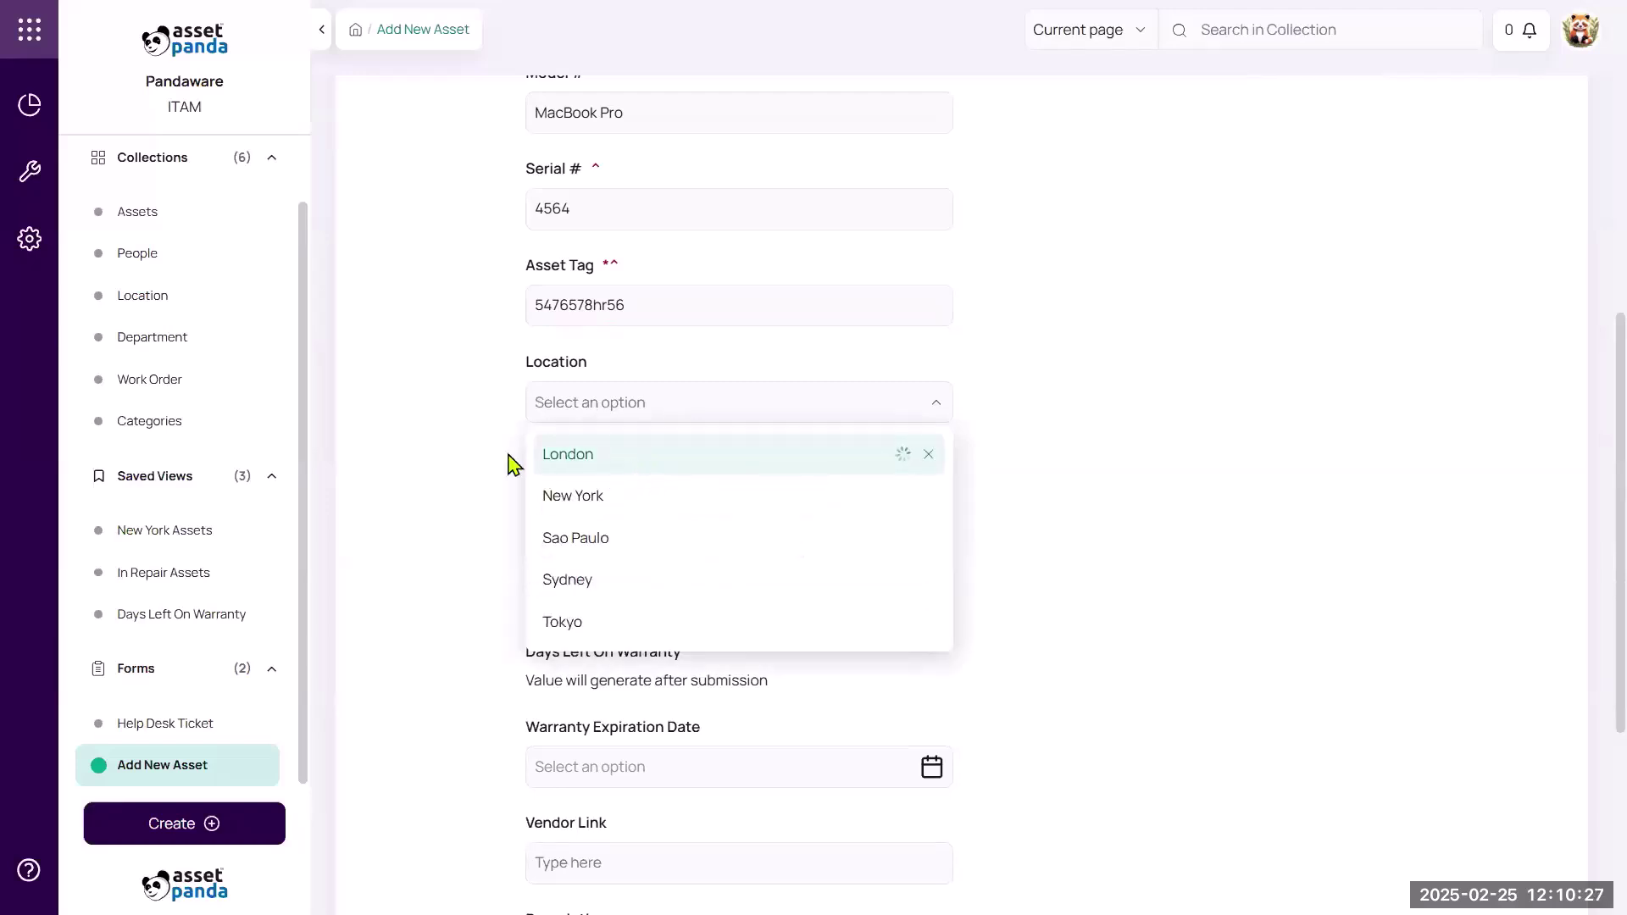
pyautogui.click(577, 471)
pyautogui.click(617, 499)
pyautogui.write('999')
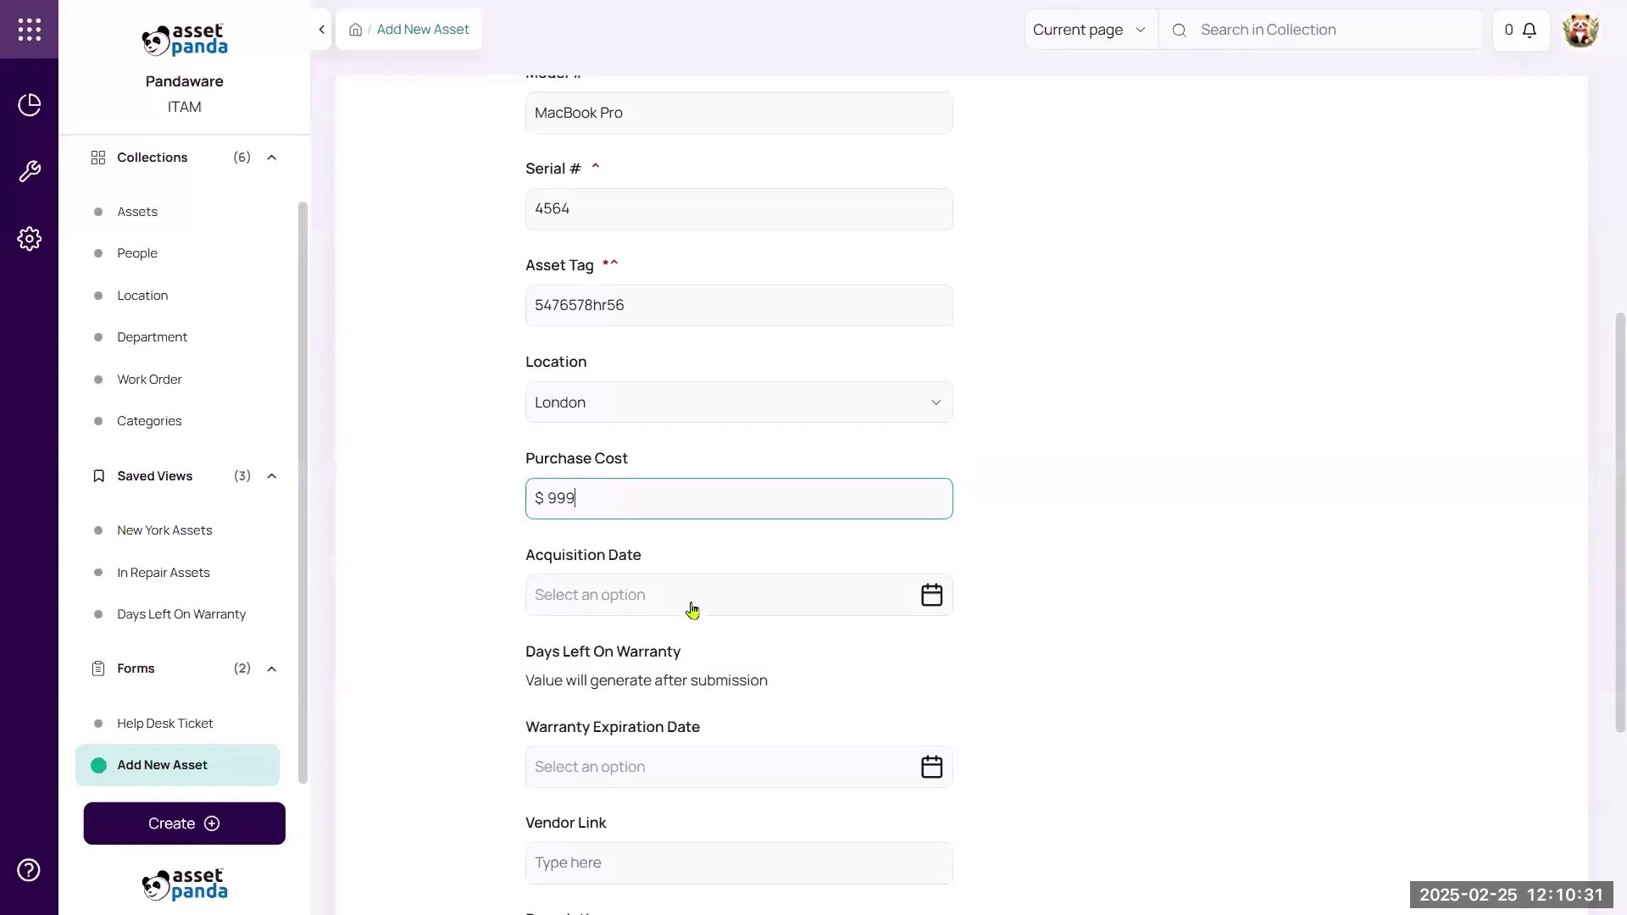
# Set acquisition date to 6 February 2025 and submit the form.
pyautogui.click(692, 608)
pyautogui.click(796, 342)
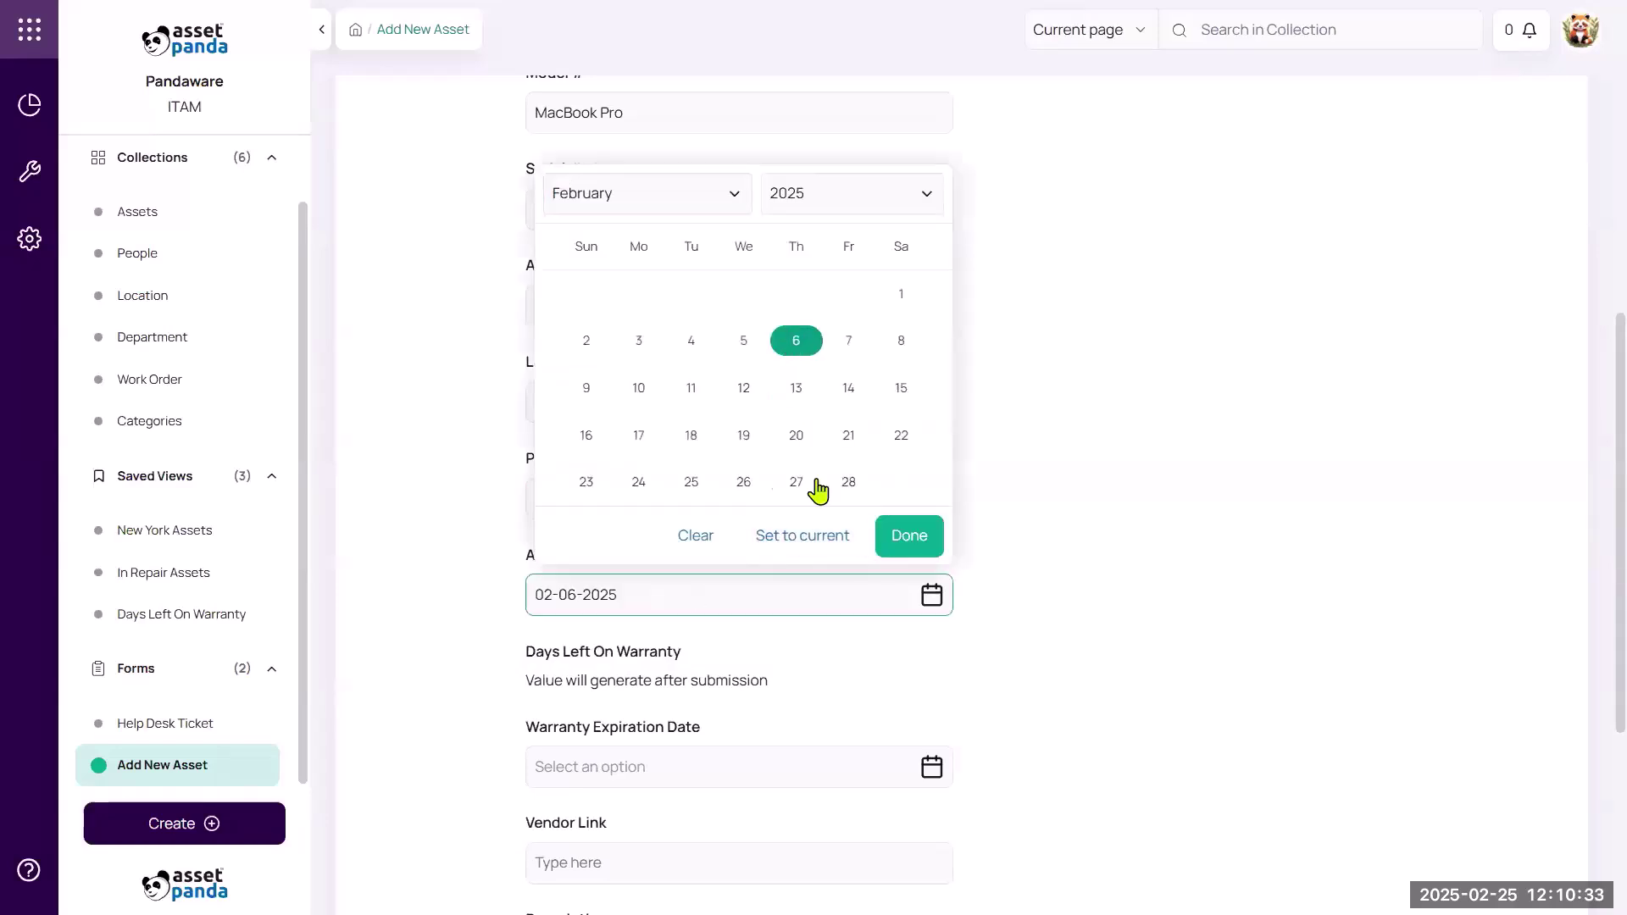
pyautogui.click(907, 535)
pyautogui.scroll(-1, 1055, 516)
pyautogui.scroll(-3, 1055, 516)
pyautogui.click(585, 846)
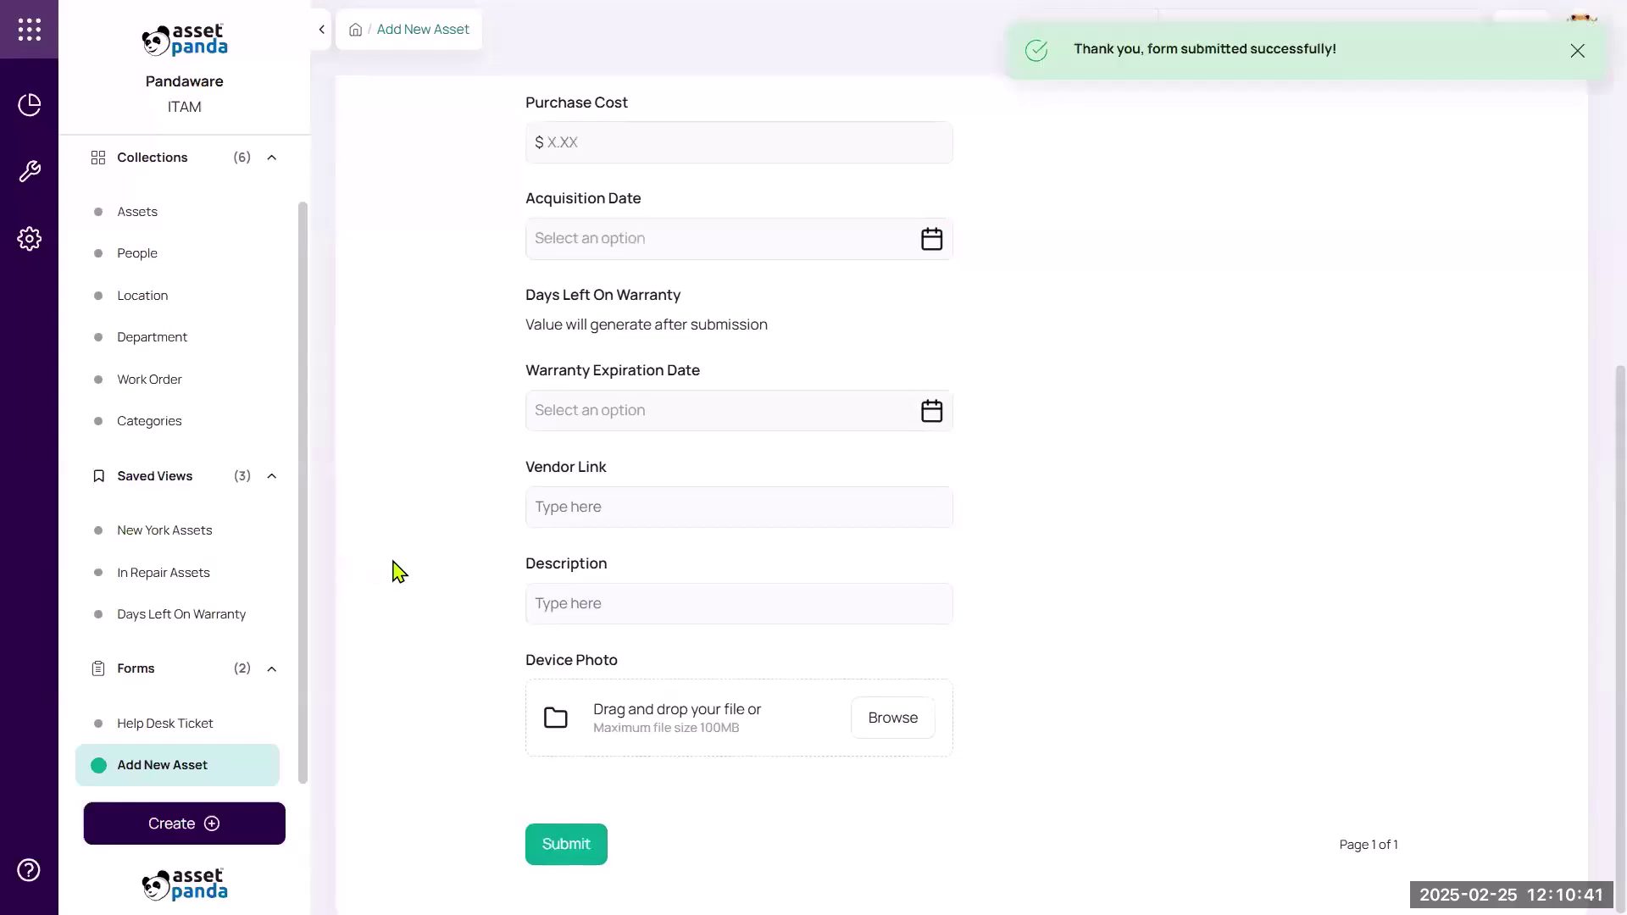
pyautogui.scroll(2, 224, 559)
# Return to the Assets collection and open the new Macbook record.
pyautogui.click(138, 283)
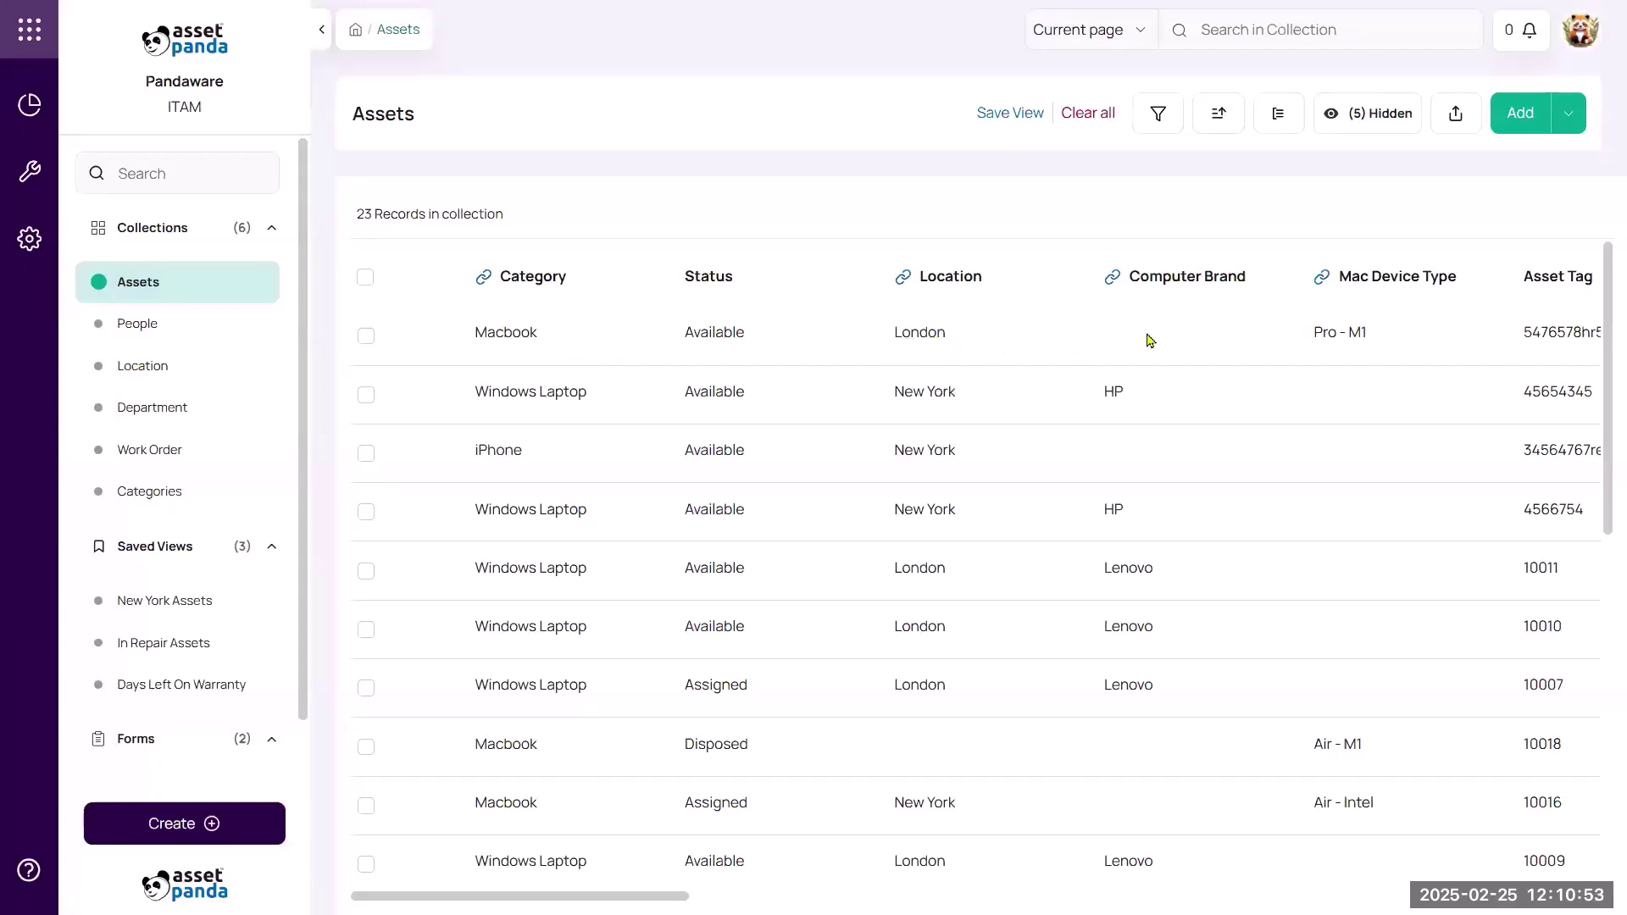
pyautogui.click(1008, 345)
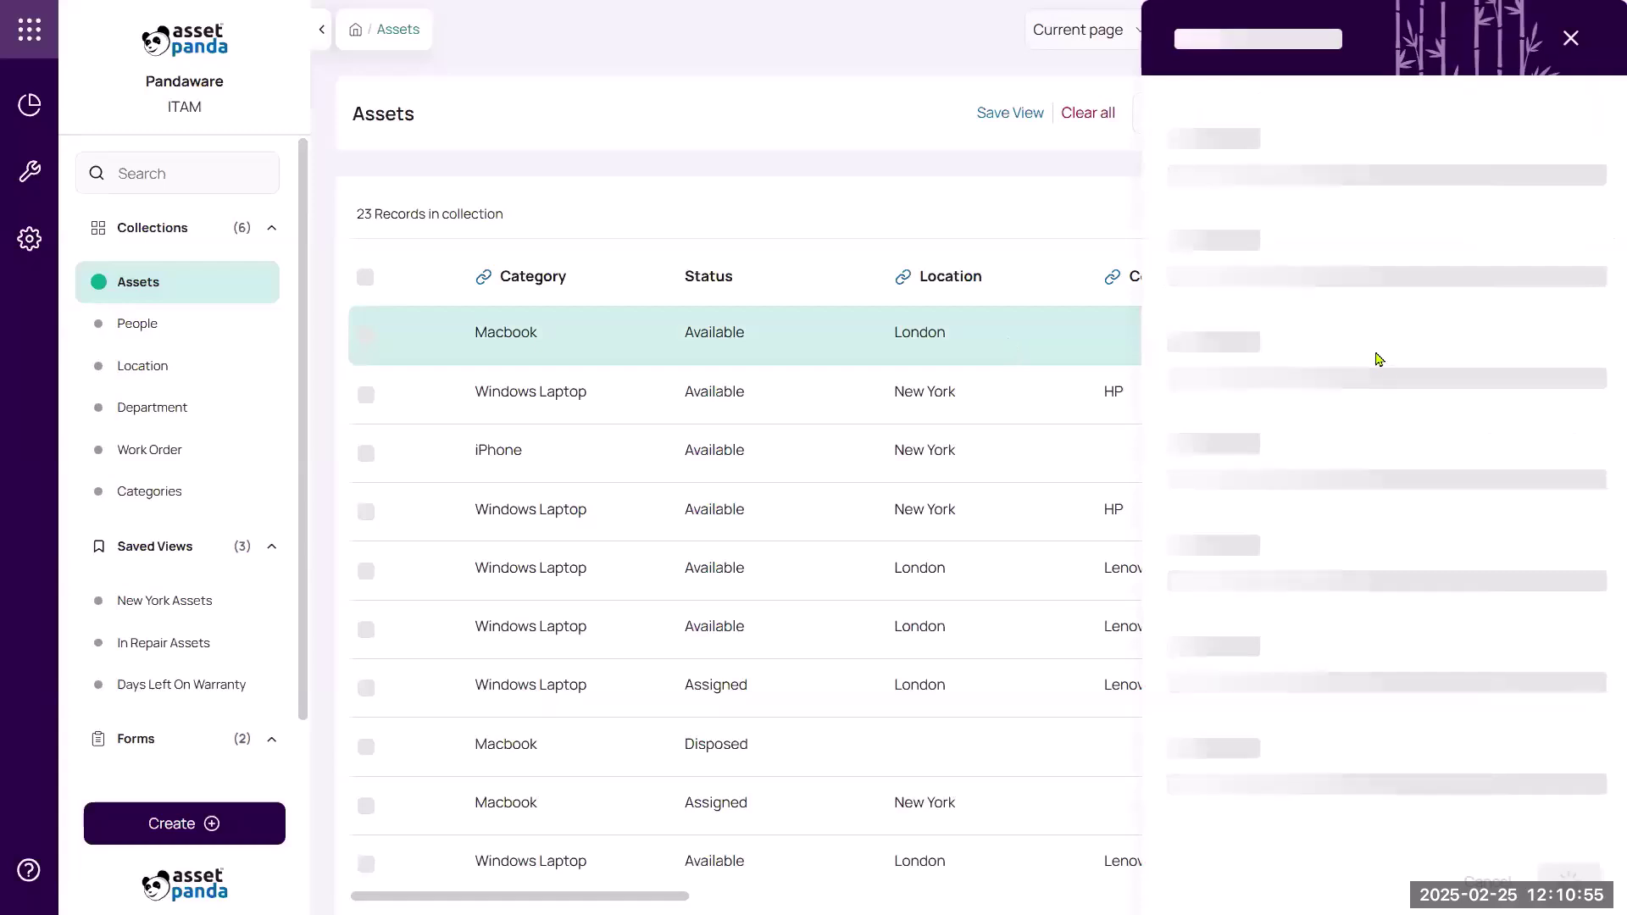
pyautogui.scroll(-5, 1432, 364)
pyautogui.scroll(-2, 1434, 372)
pyautogui.scroll(-3, 1423, 398)
# Set warranty expiration to 19 February 2026 and save the record.
pyautogui.click(1583, 339)
pyautogui.click(1508, 402)
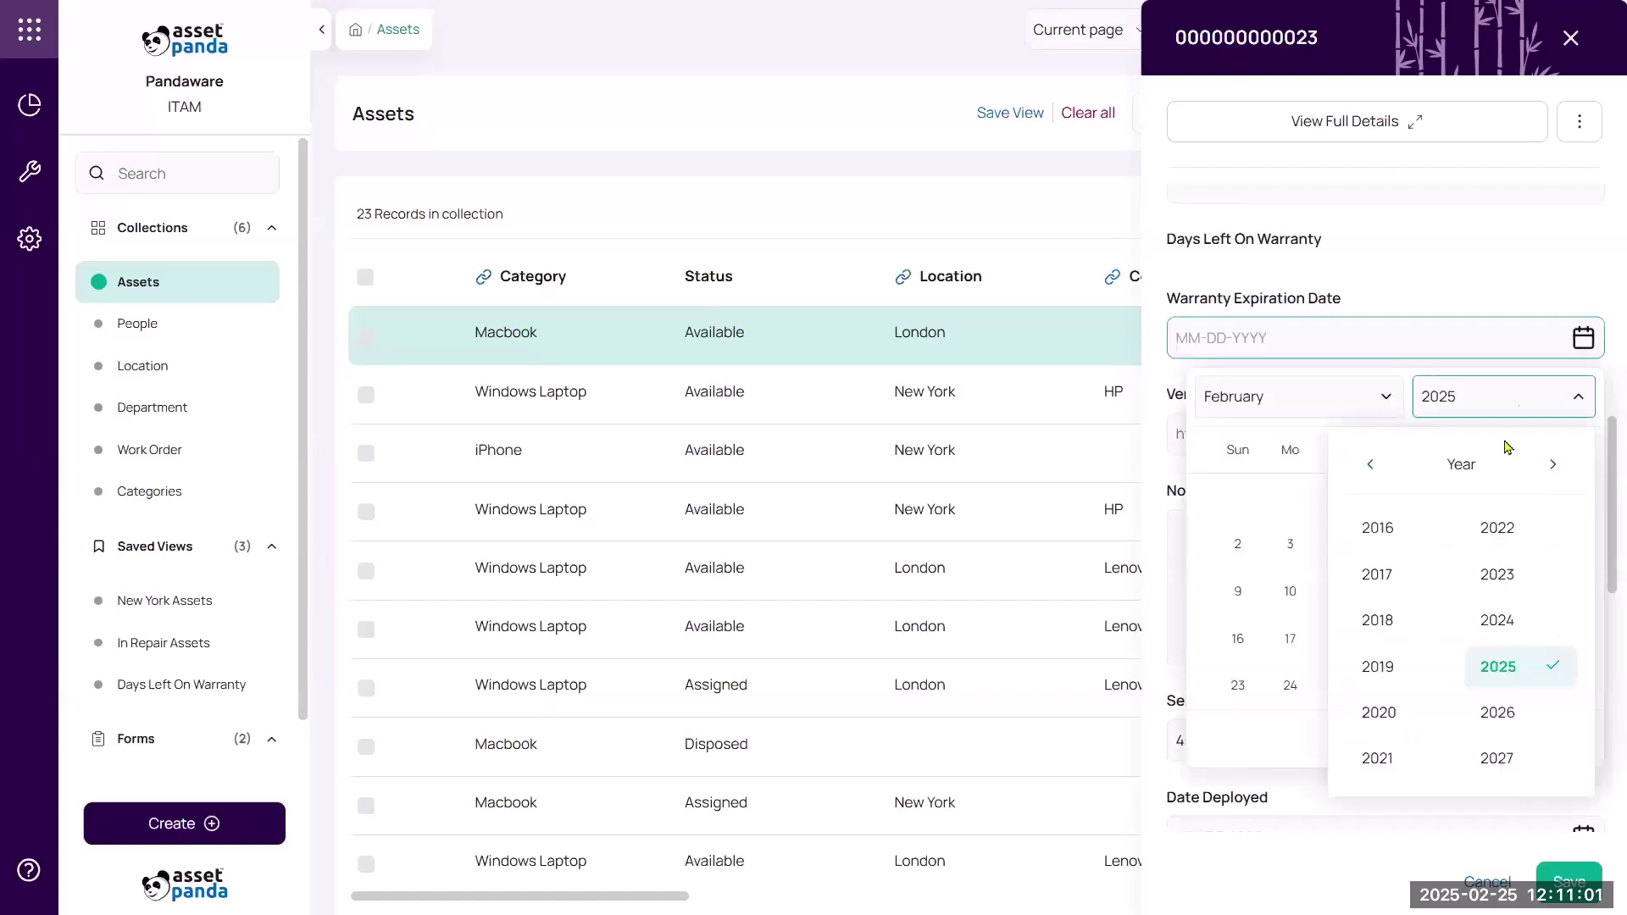
pyautogui.click(1512, 710)
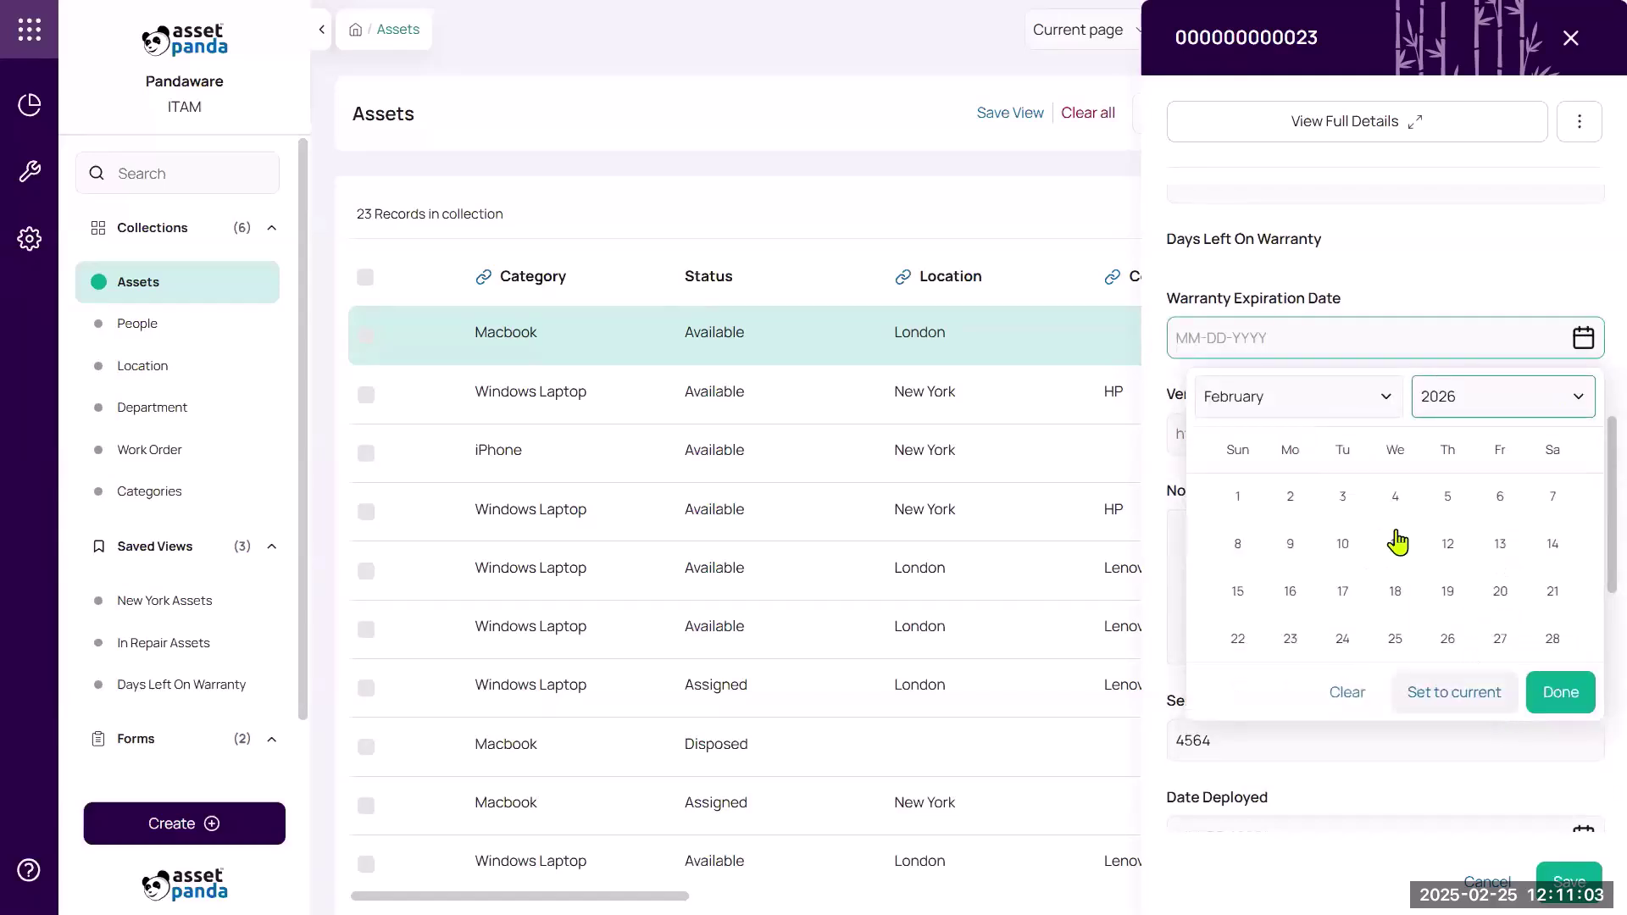
pyautogui.click(1438, 599)
pyautogui.click(1544, 693)
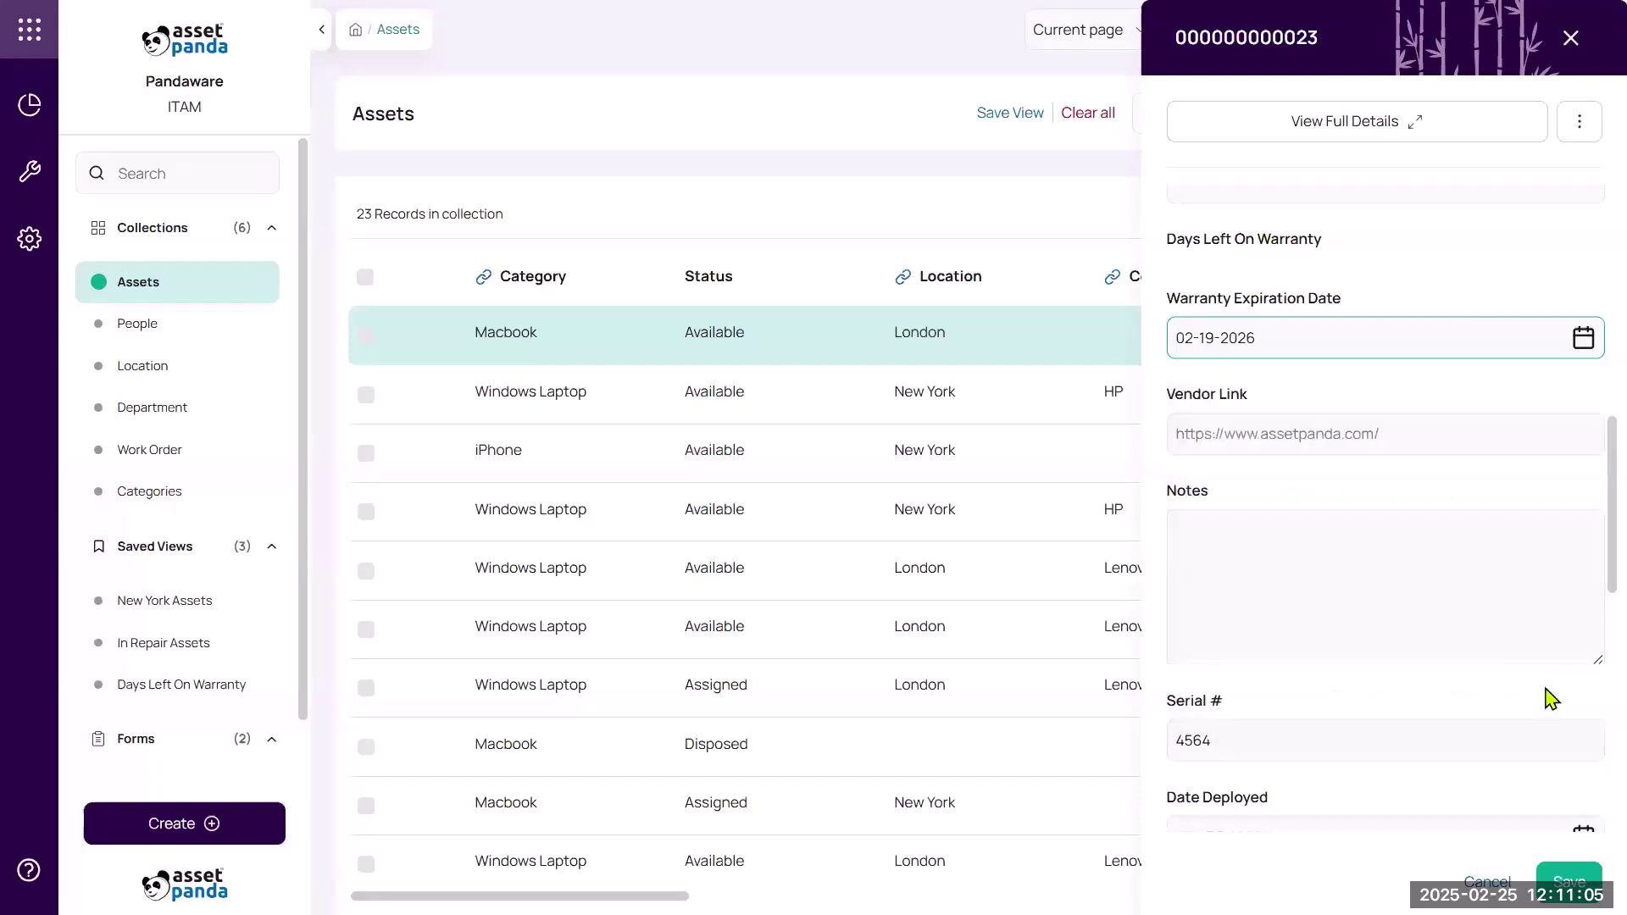
pyautogui.click(1569, 882)
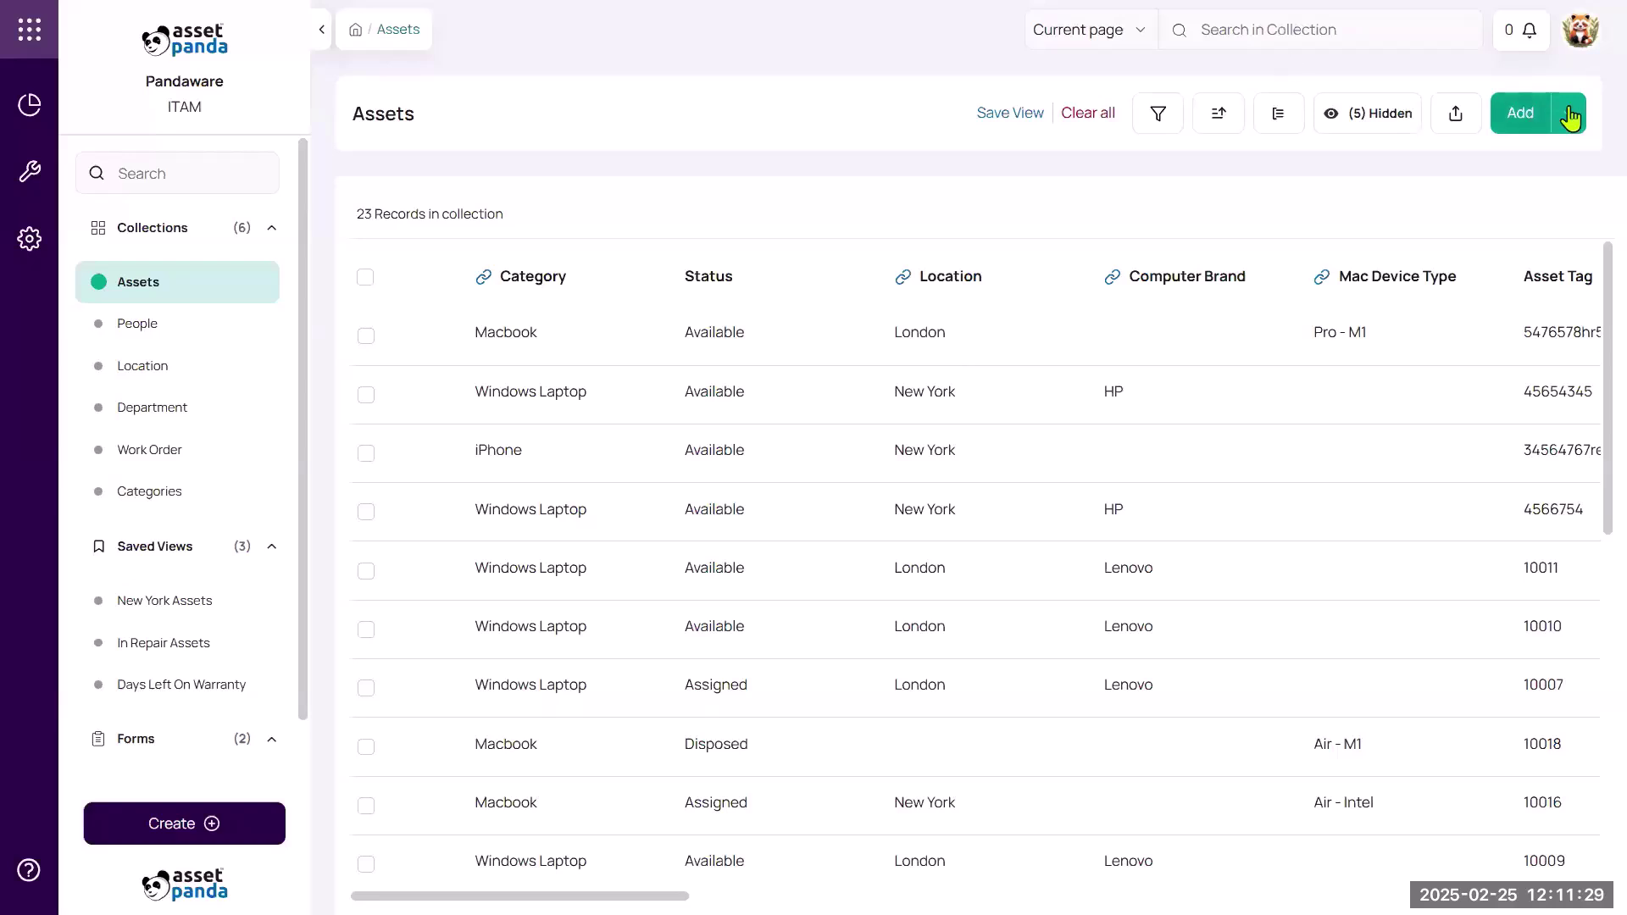
# Start a spreadsheet import into Assets and upload the Import Workbook file.
pyautogui.click(1569, 115)
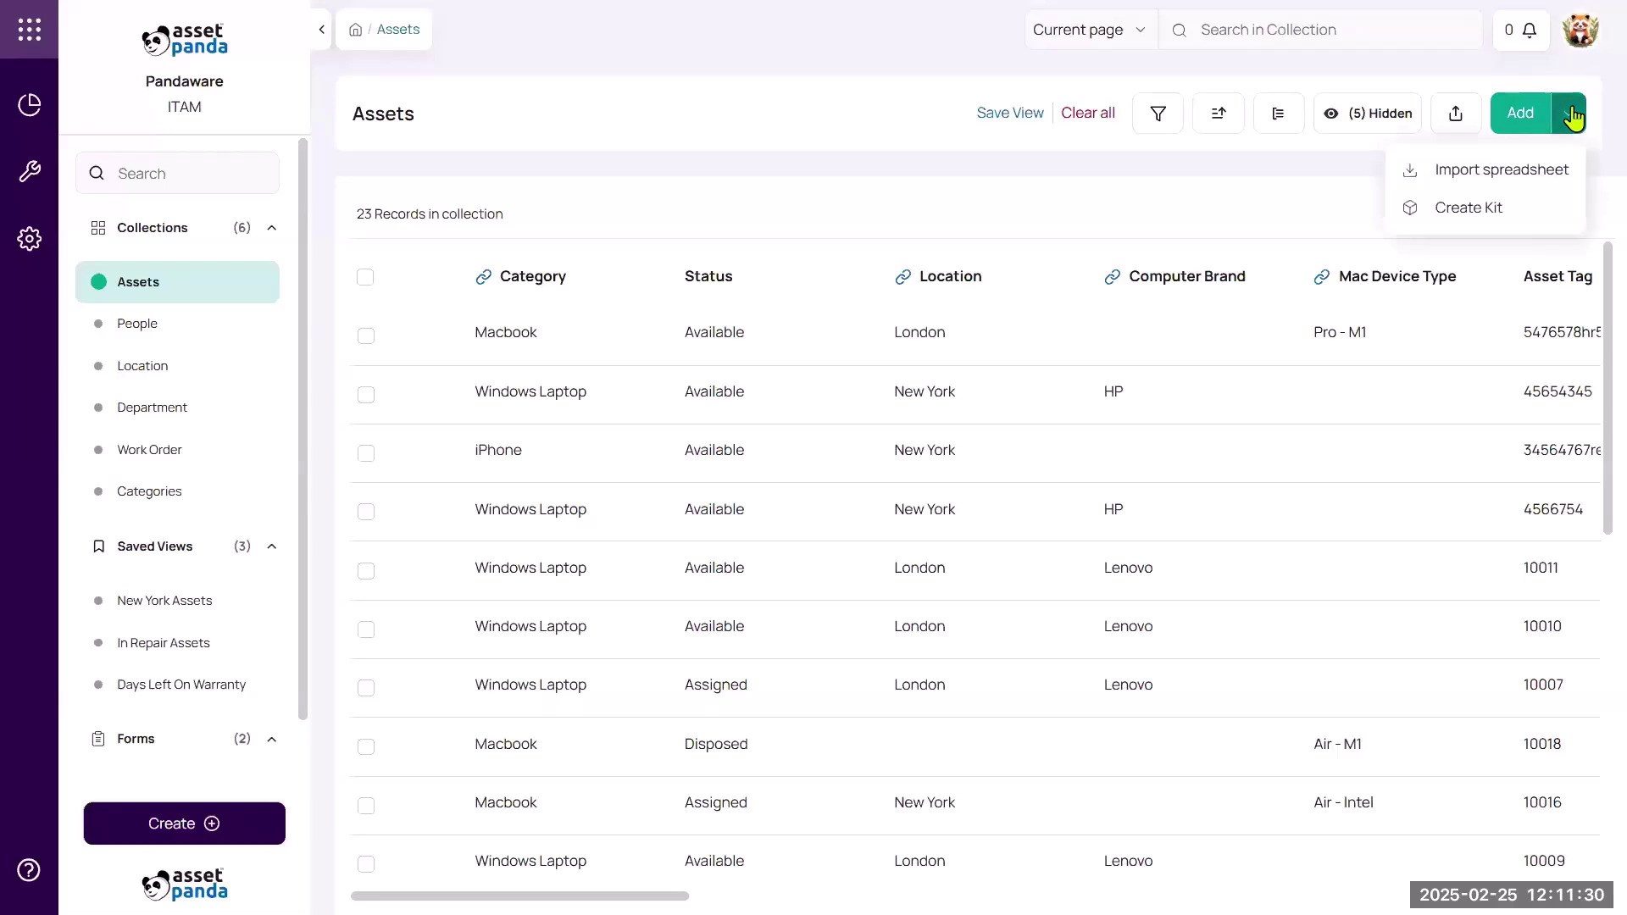
pyautogui.click(1506, 177)
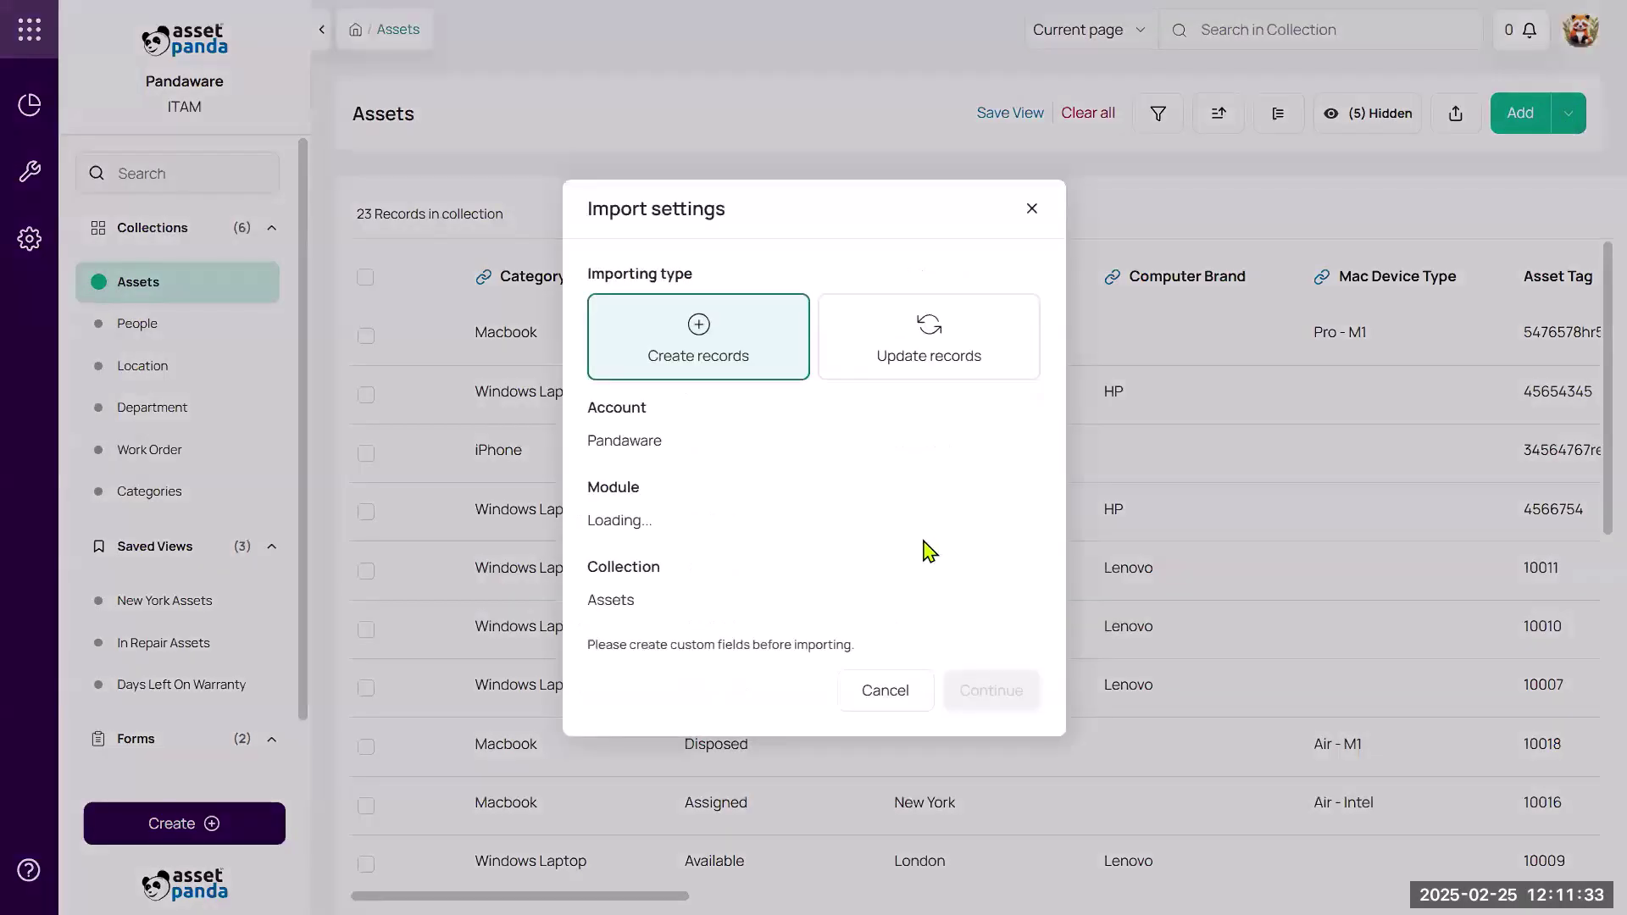
pyautogui.click(1001, 697)
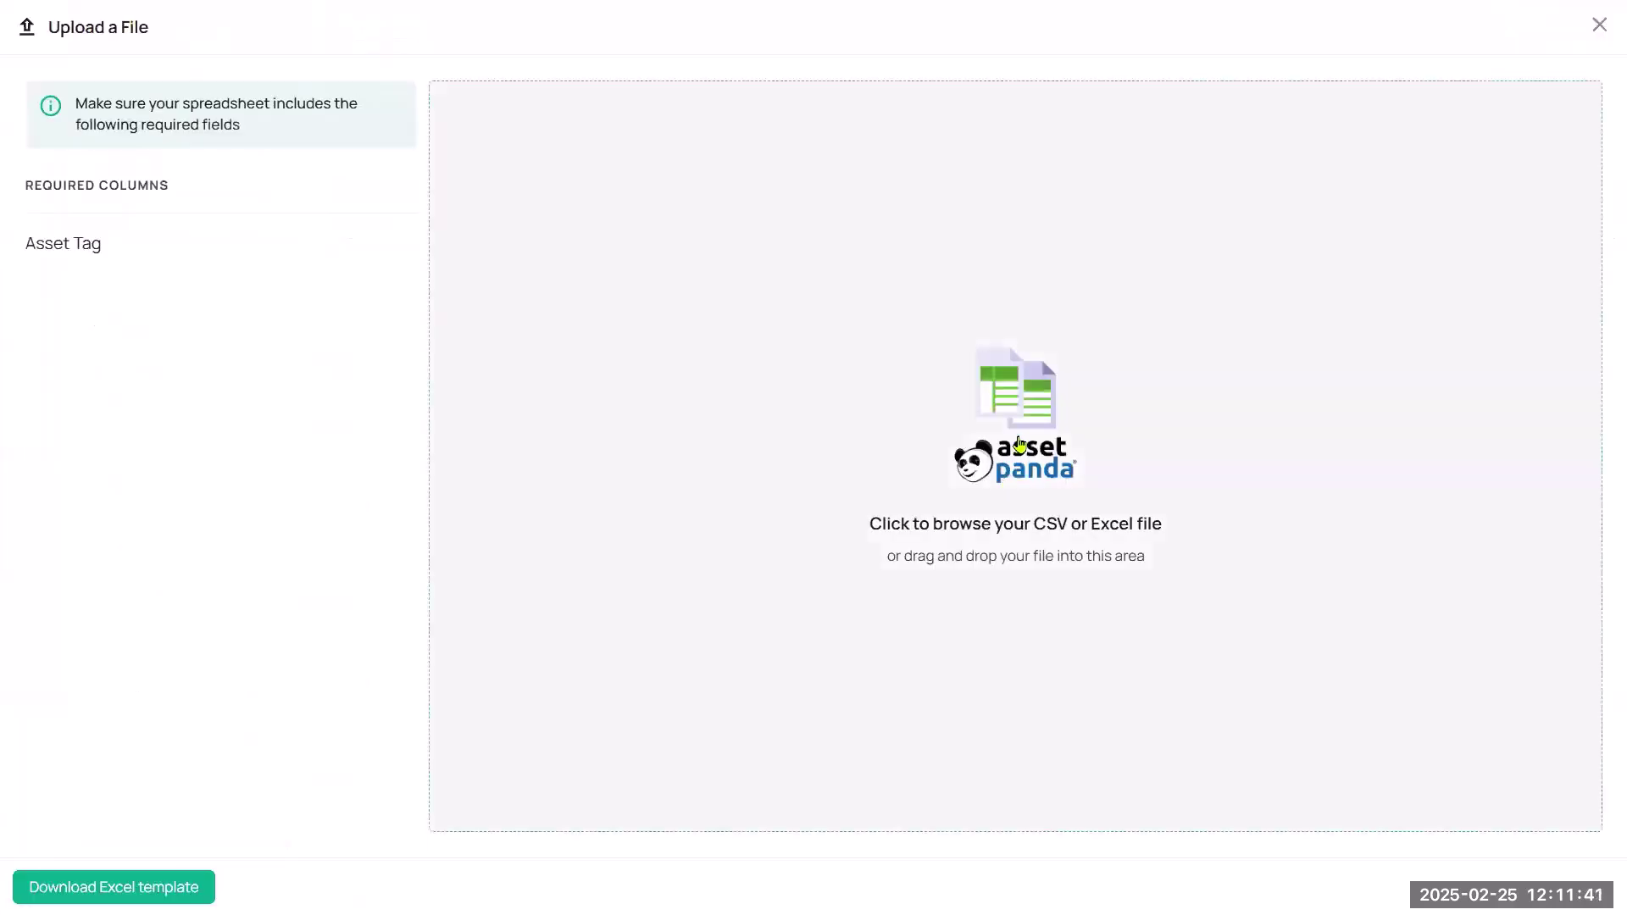
pyautogui.click(1019, 444)
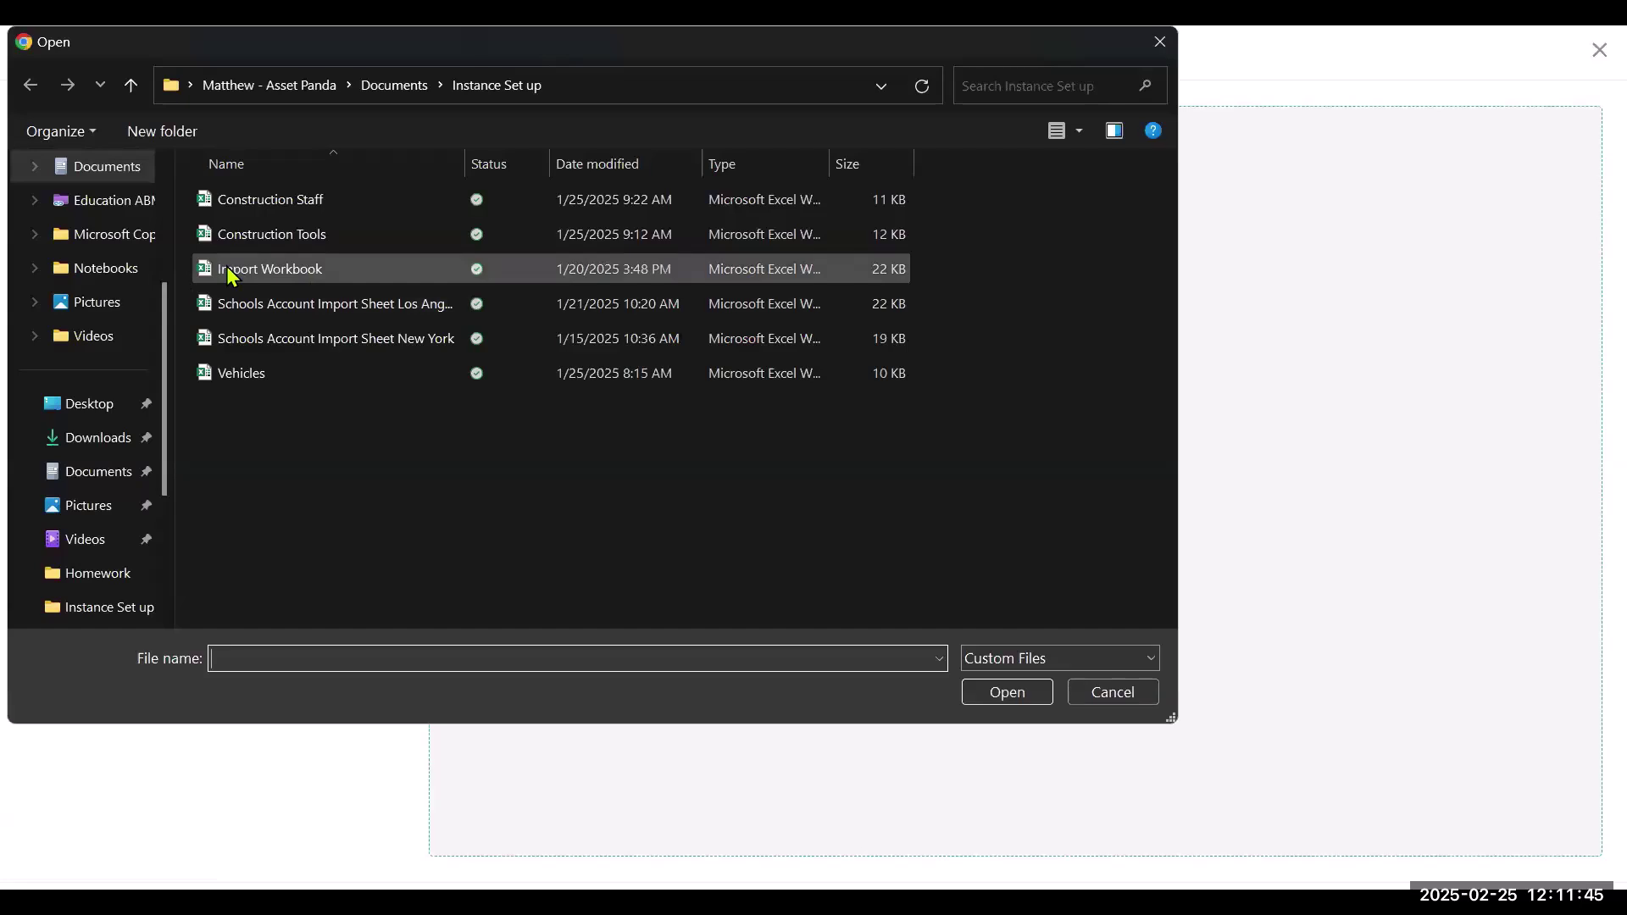
pyautogui.click(997, 694)
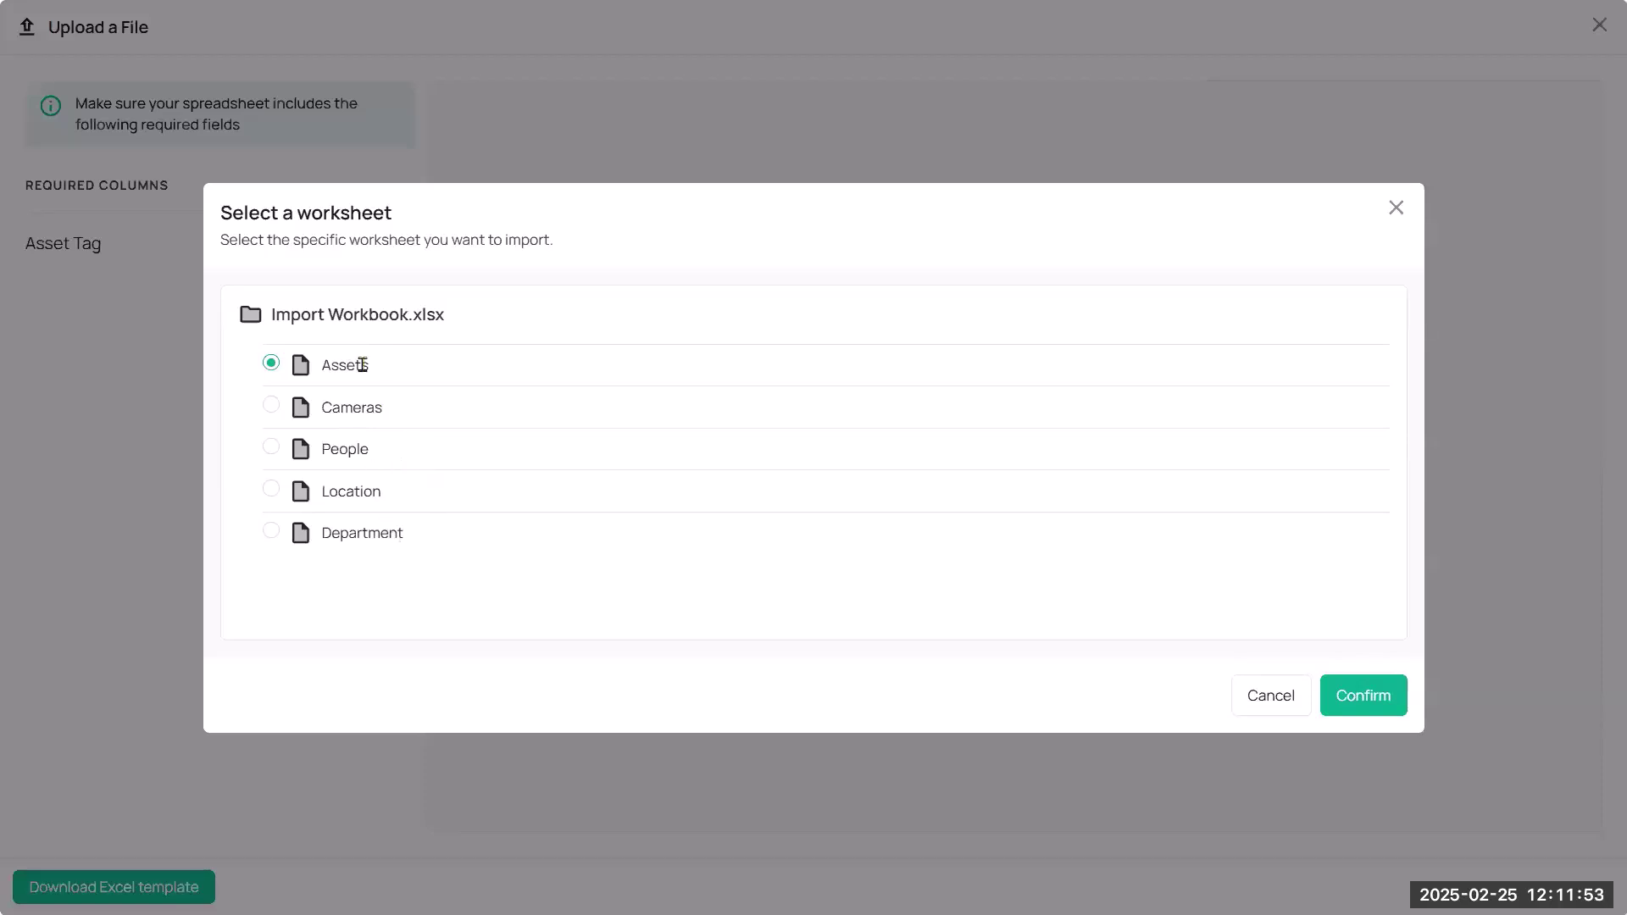
# Confirm the Assets worksheet and accept the first row as headers.
pyautogui.click(1356, 697)
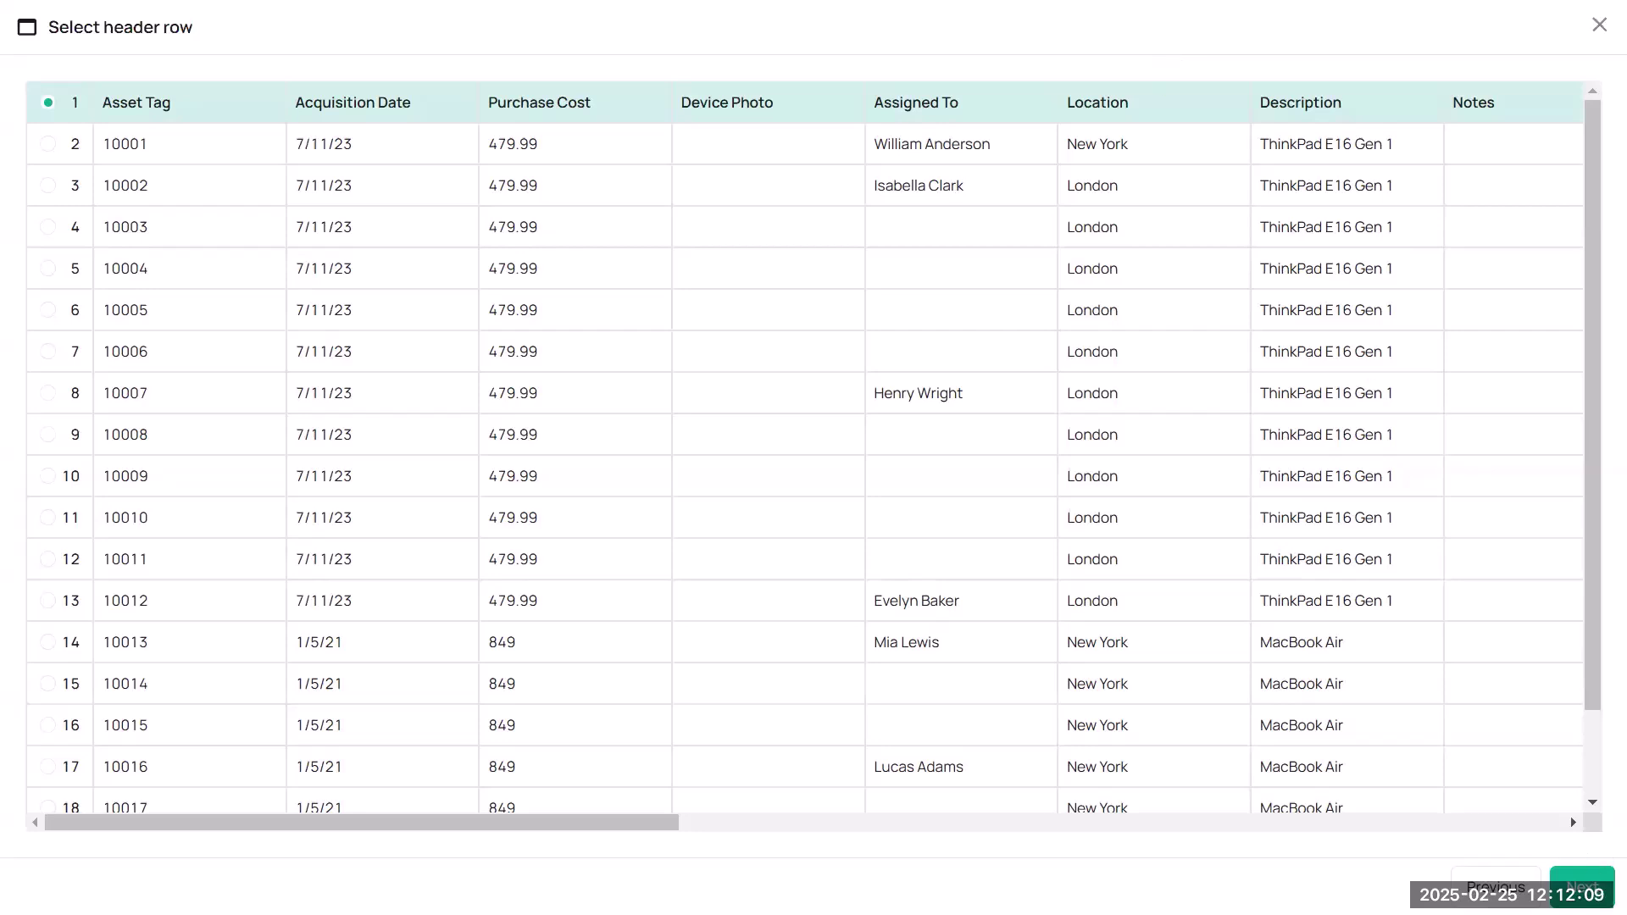
pyautogui.click(1585, 885)
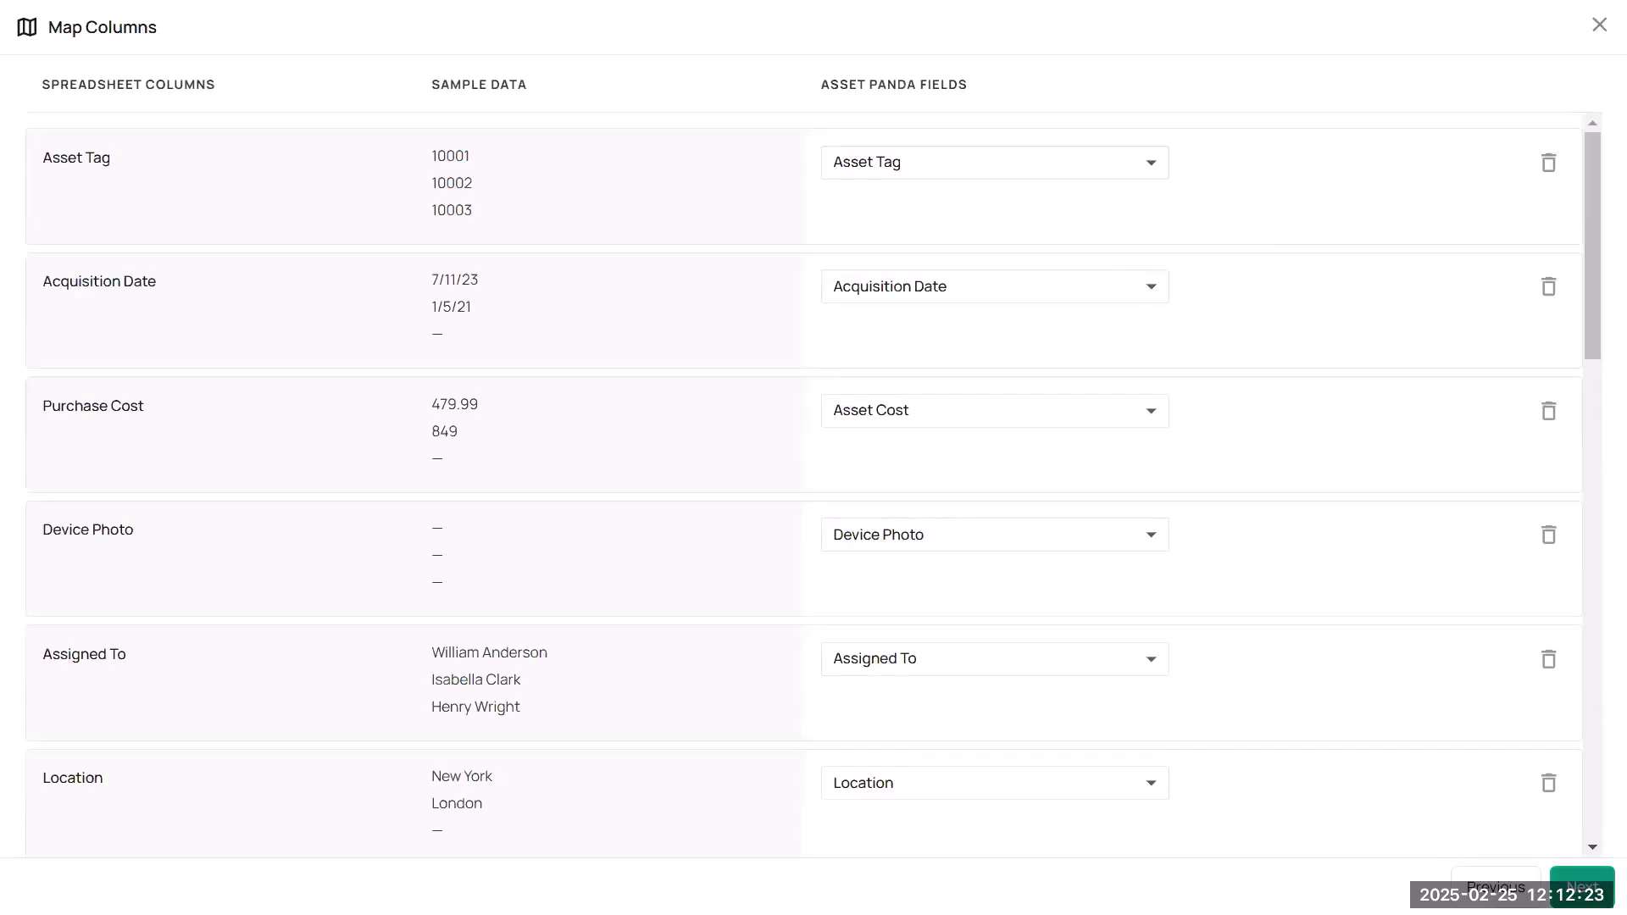
# Accept the mapping, fix all Acquisition Date formatting errors, then close the import review.
pyautogui.click(1582, 886)
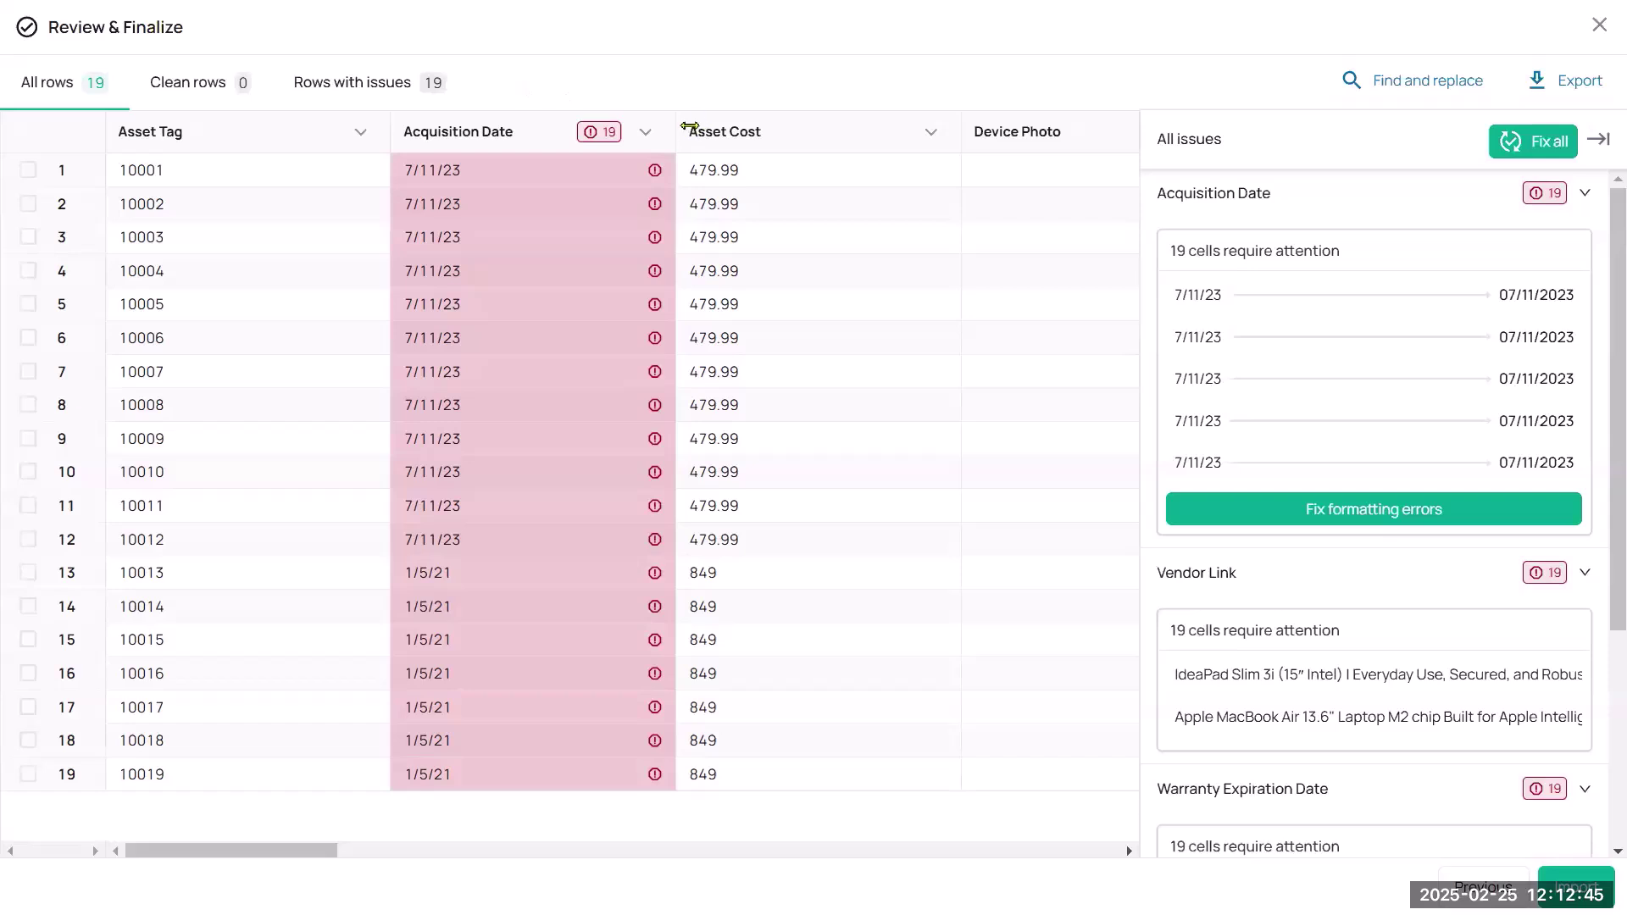
pyautogui.click(647, 134)
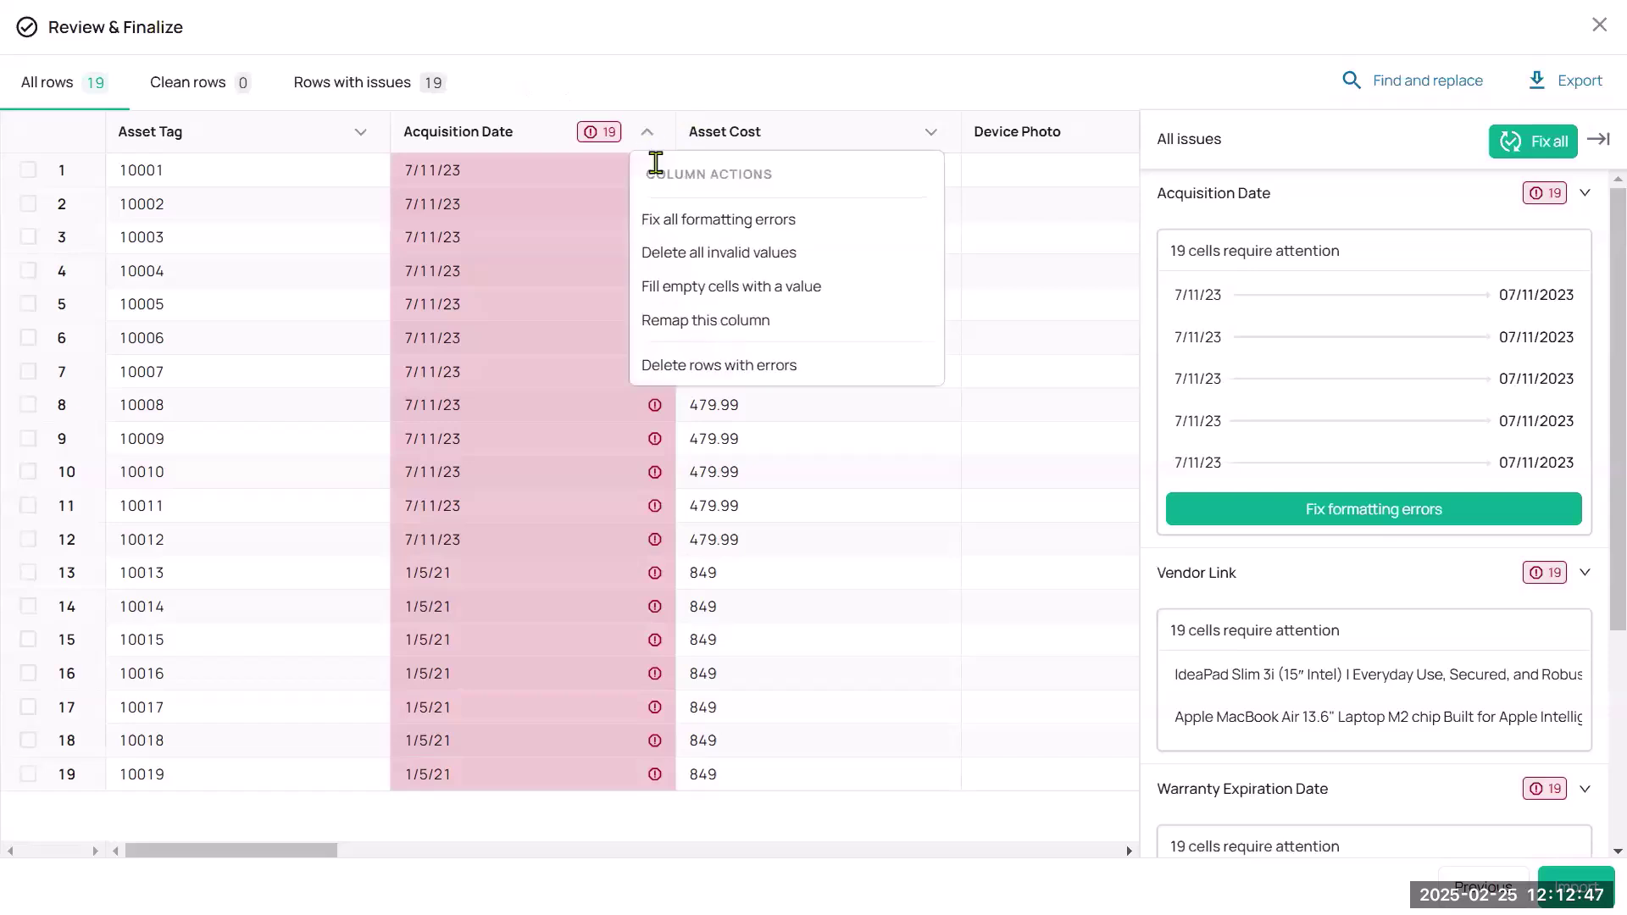
pyautogui.click(670, 222)
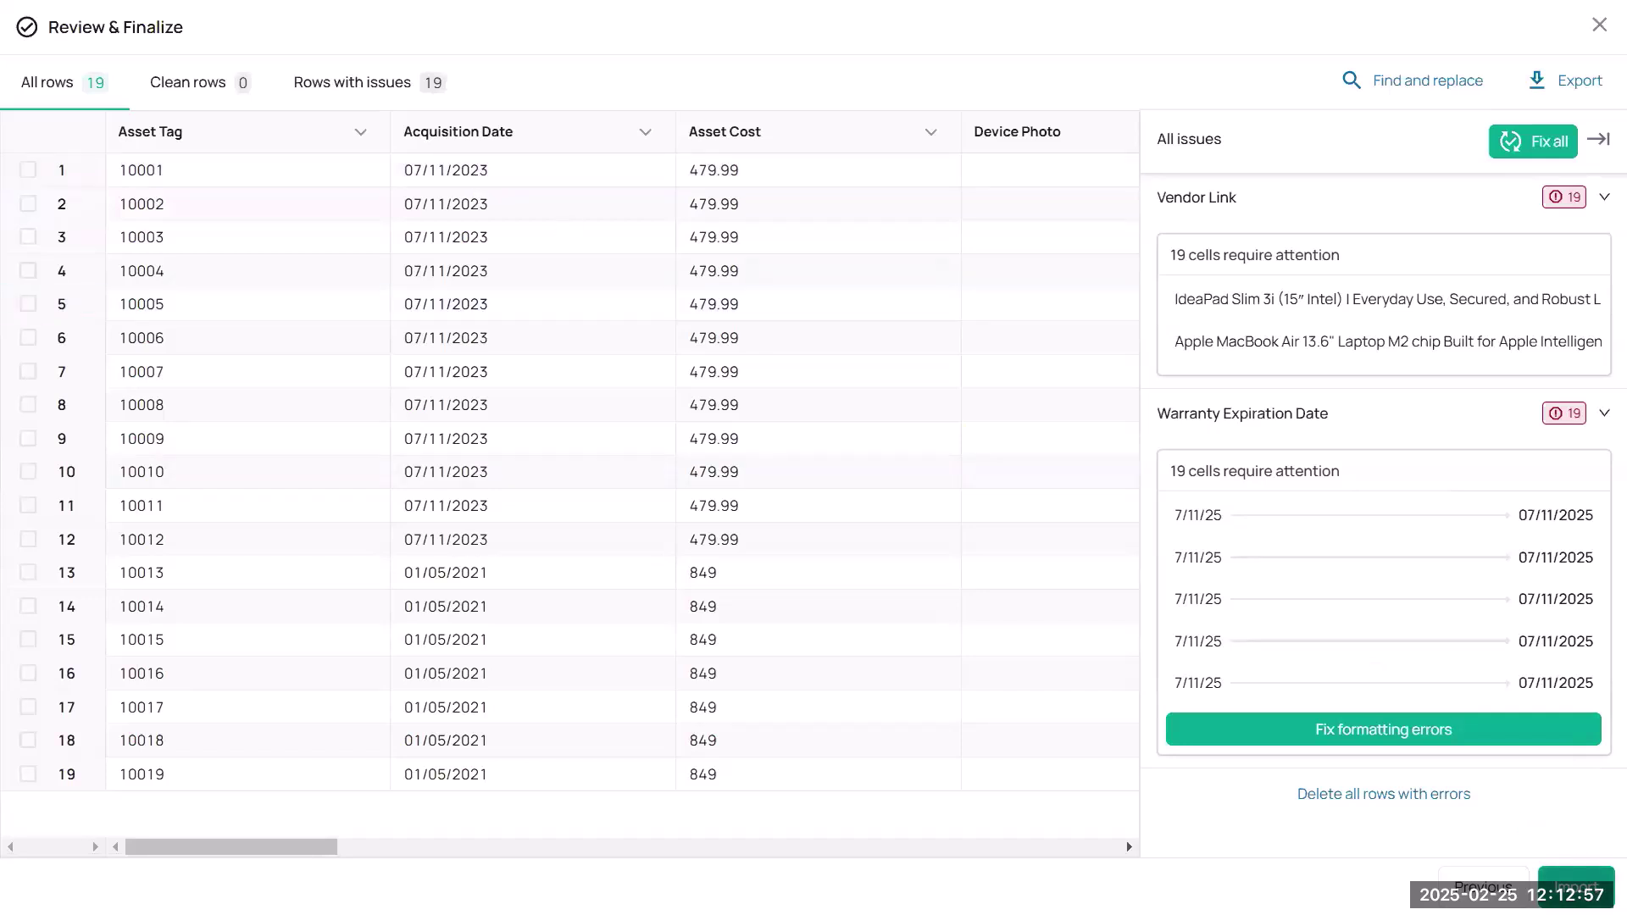
pyautogui.click(1599, 27)
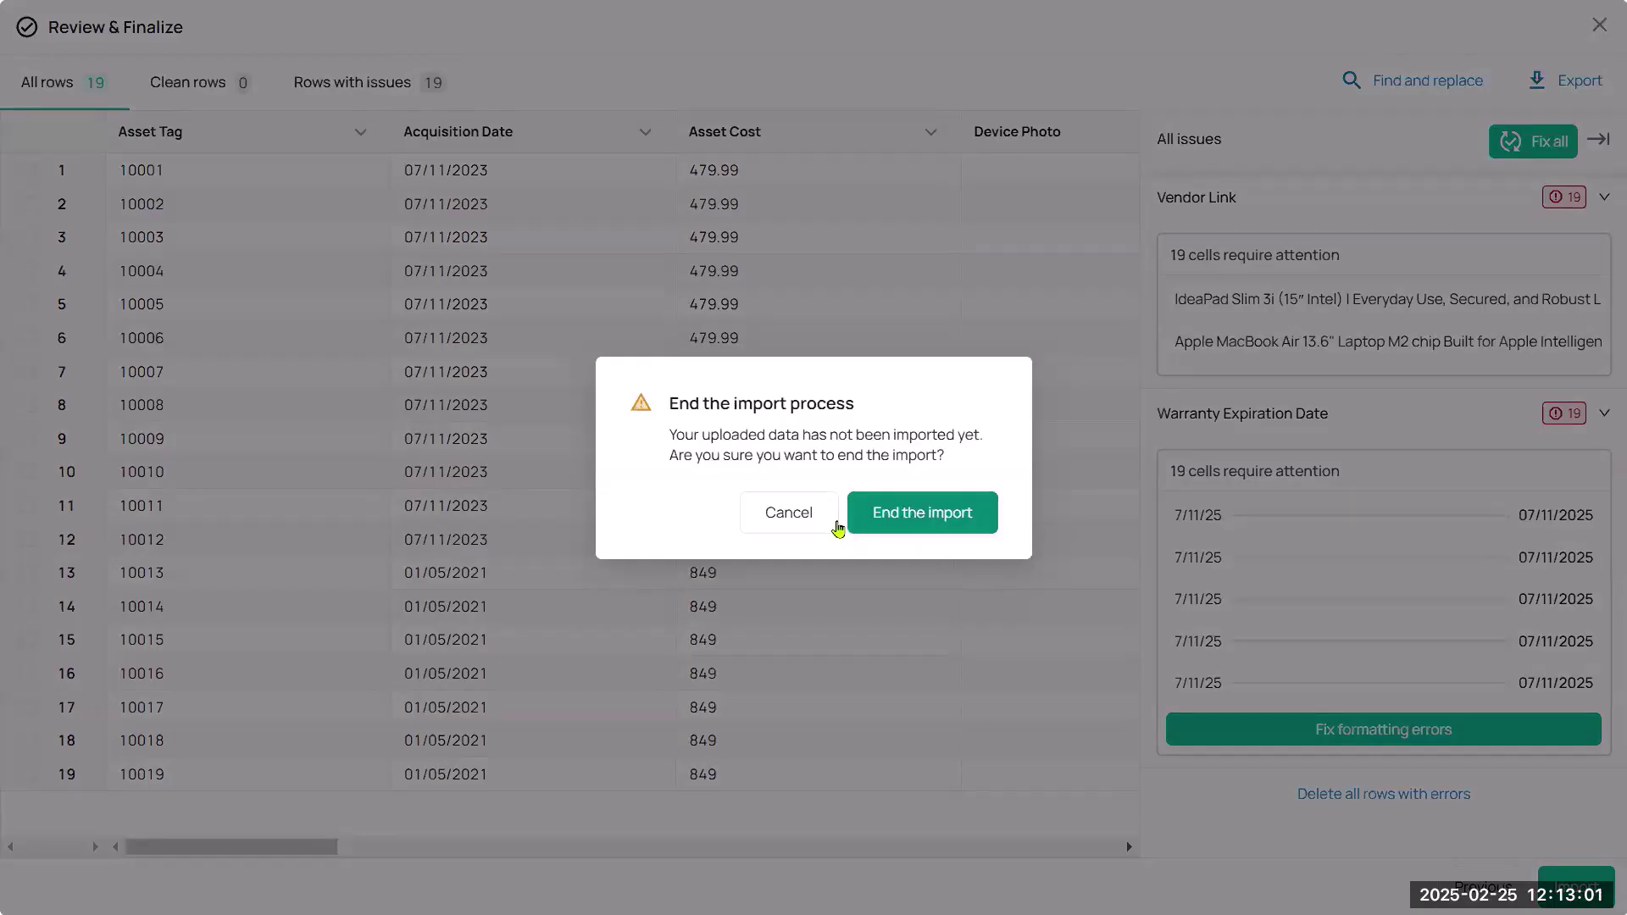
# End the import and clear the stray text selection in the Assets table.
pyautogui.click(938, 520)
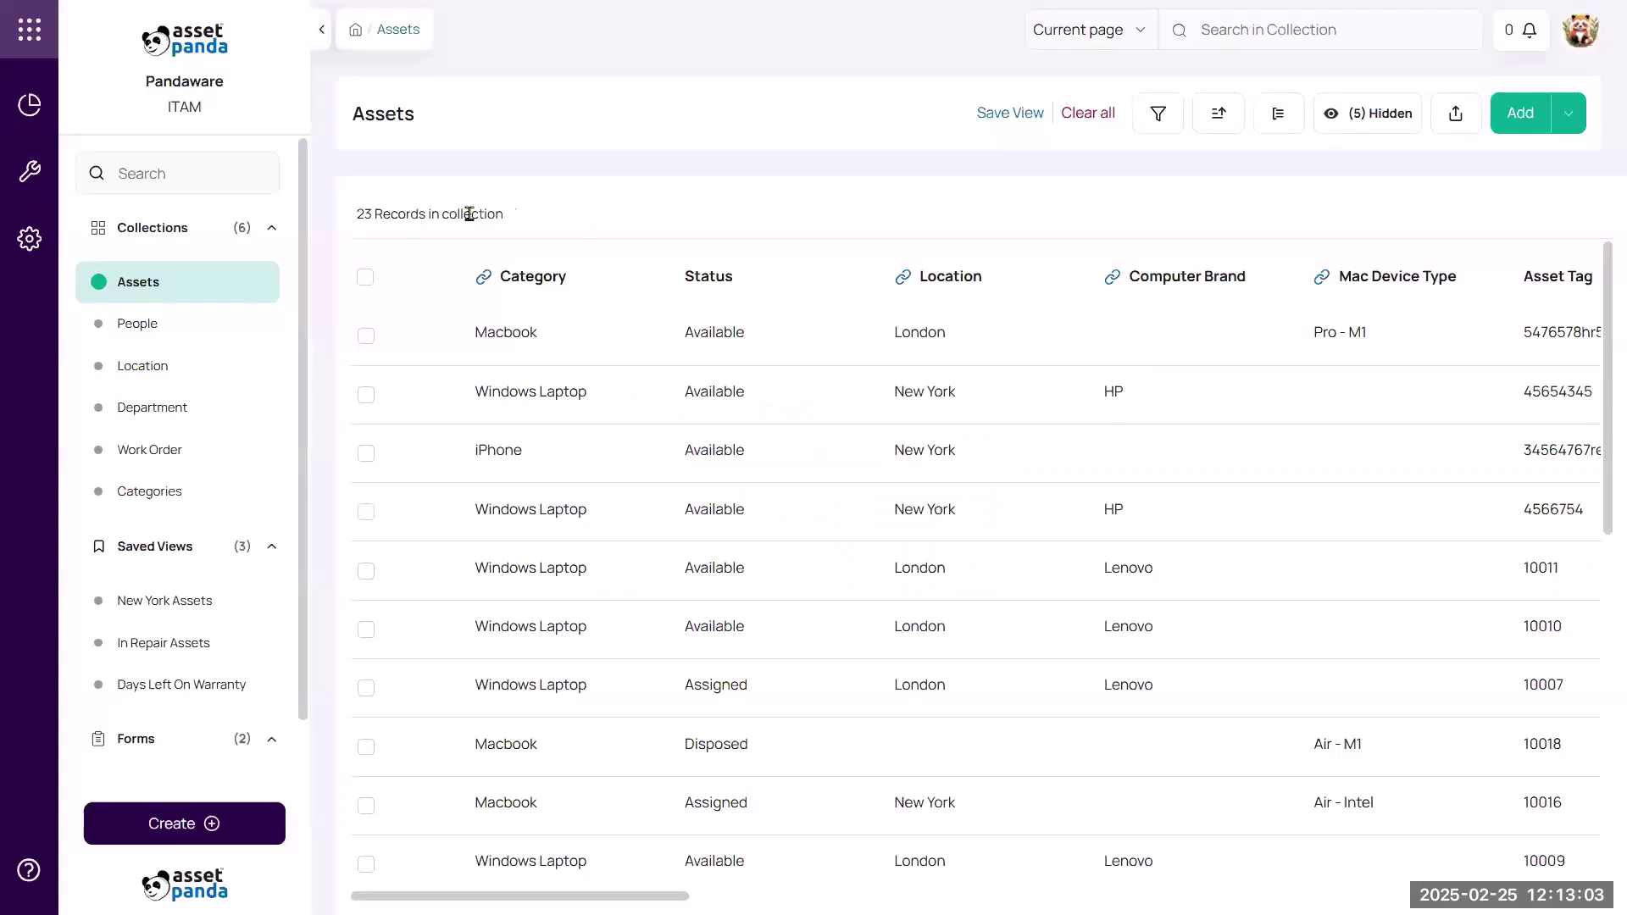
pyautogui.moveTo(650, 626); pyautogui.dragTo(726, 646)
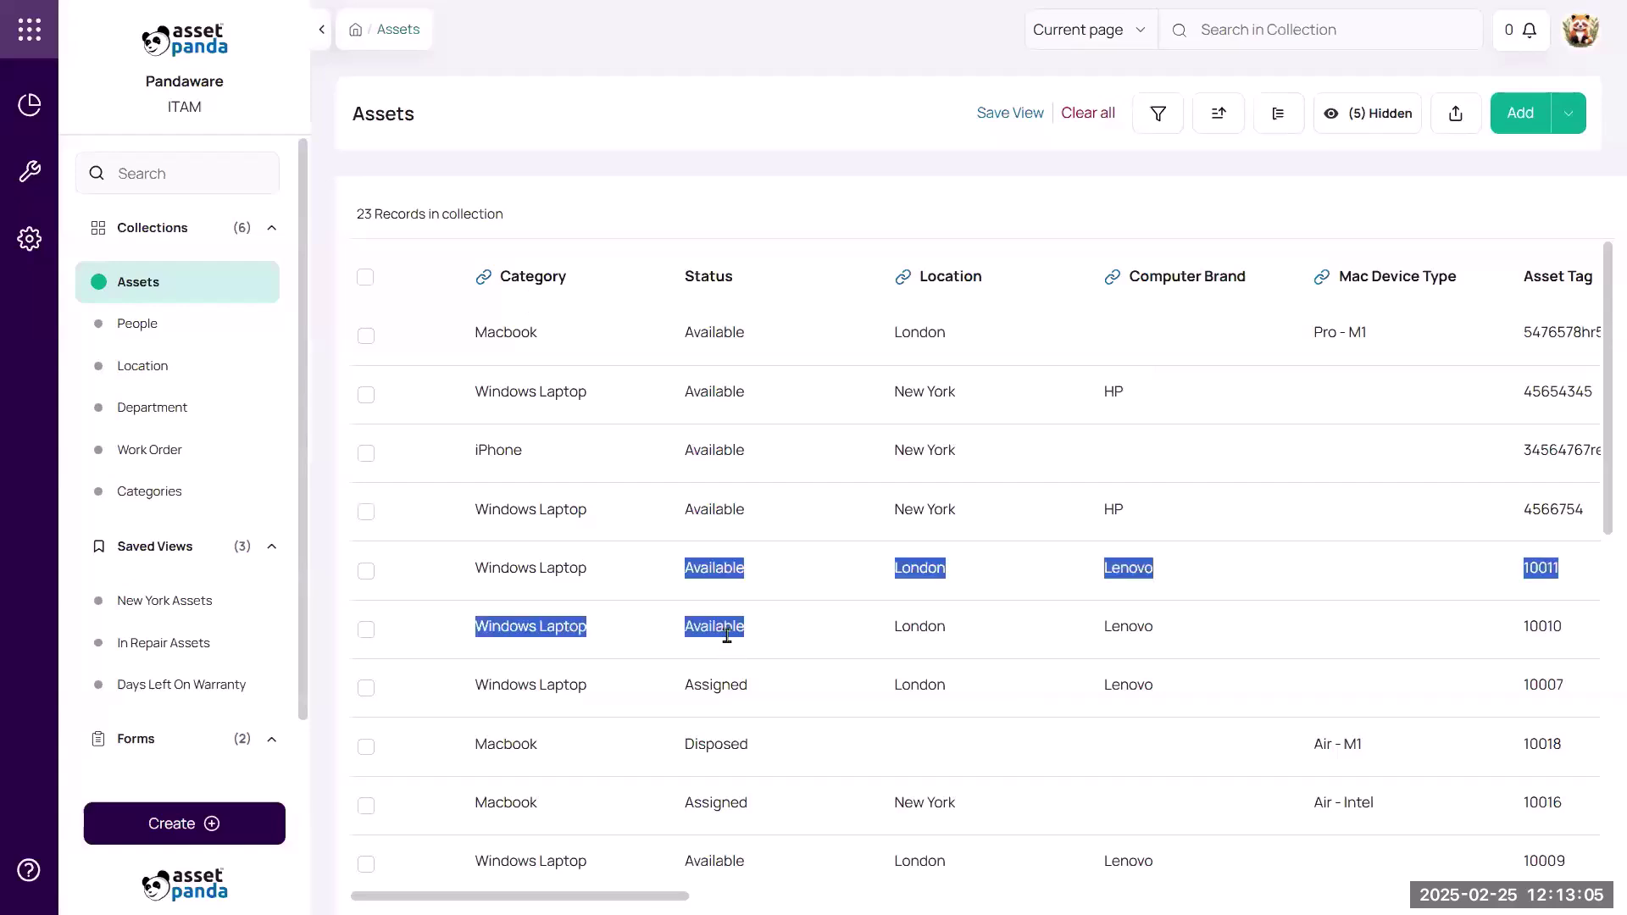
pyautogui.click(746, 214)
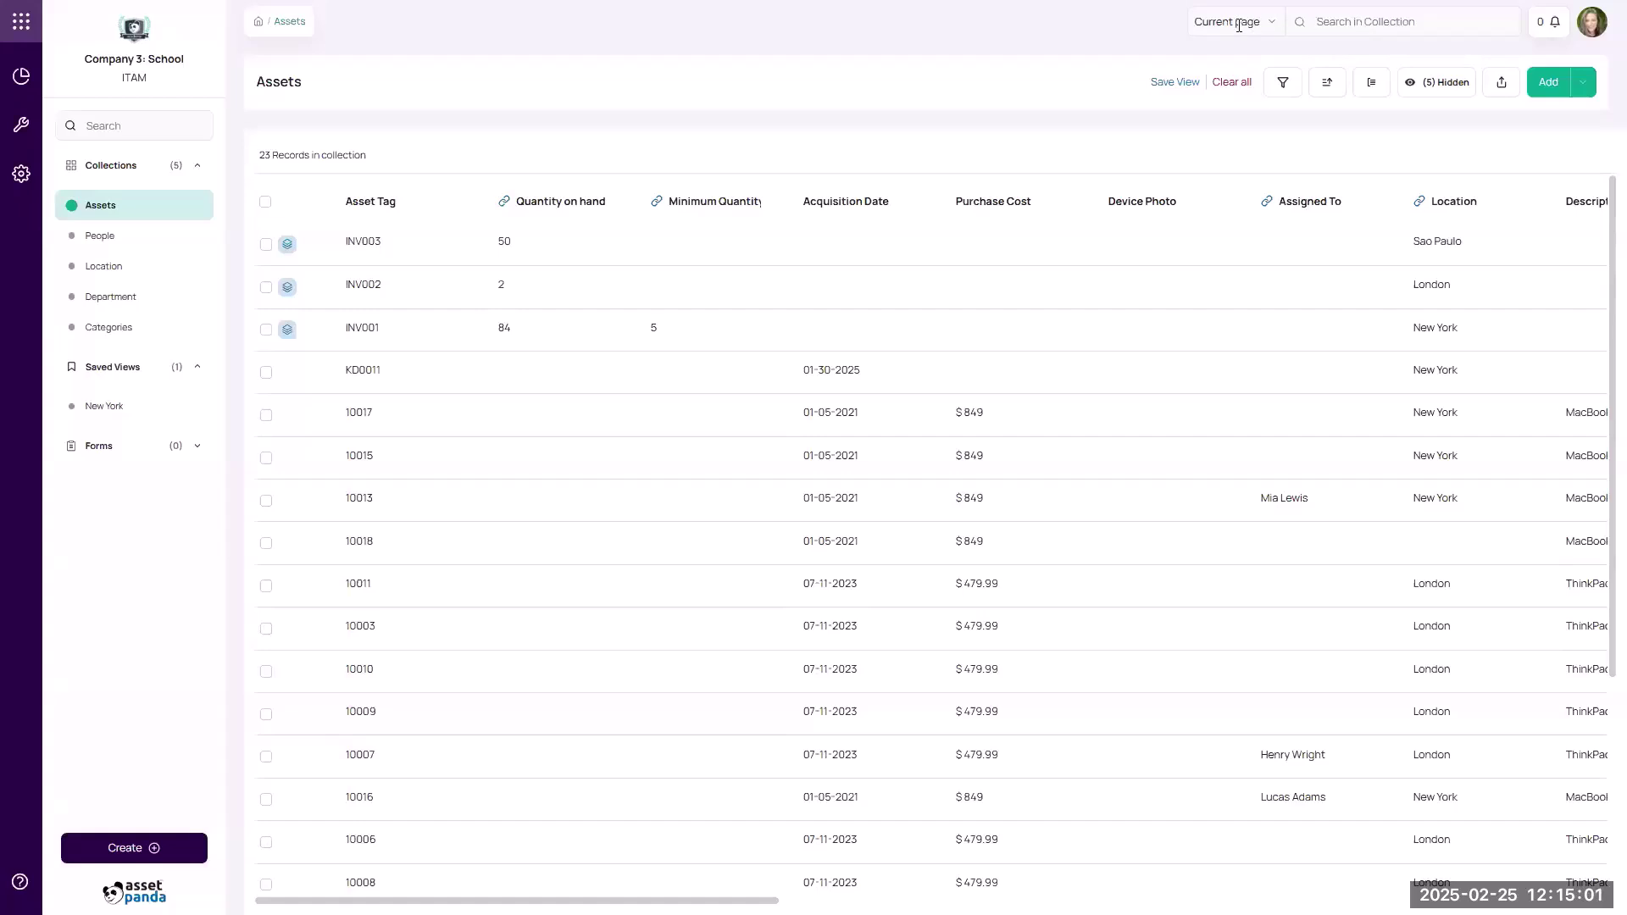
# Search the asset collection for 12, replacing the first 123, with the scope widened to Global.
pyautogui.click(1327, 18)
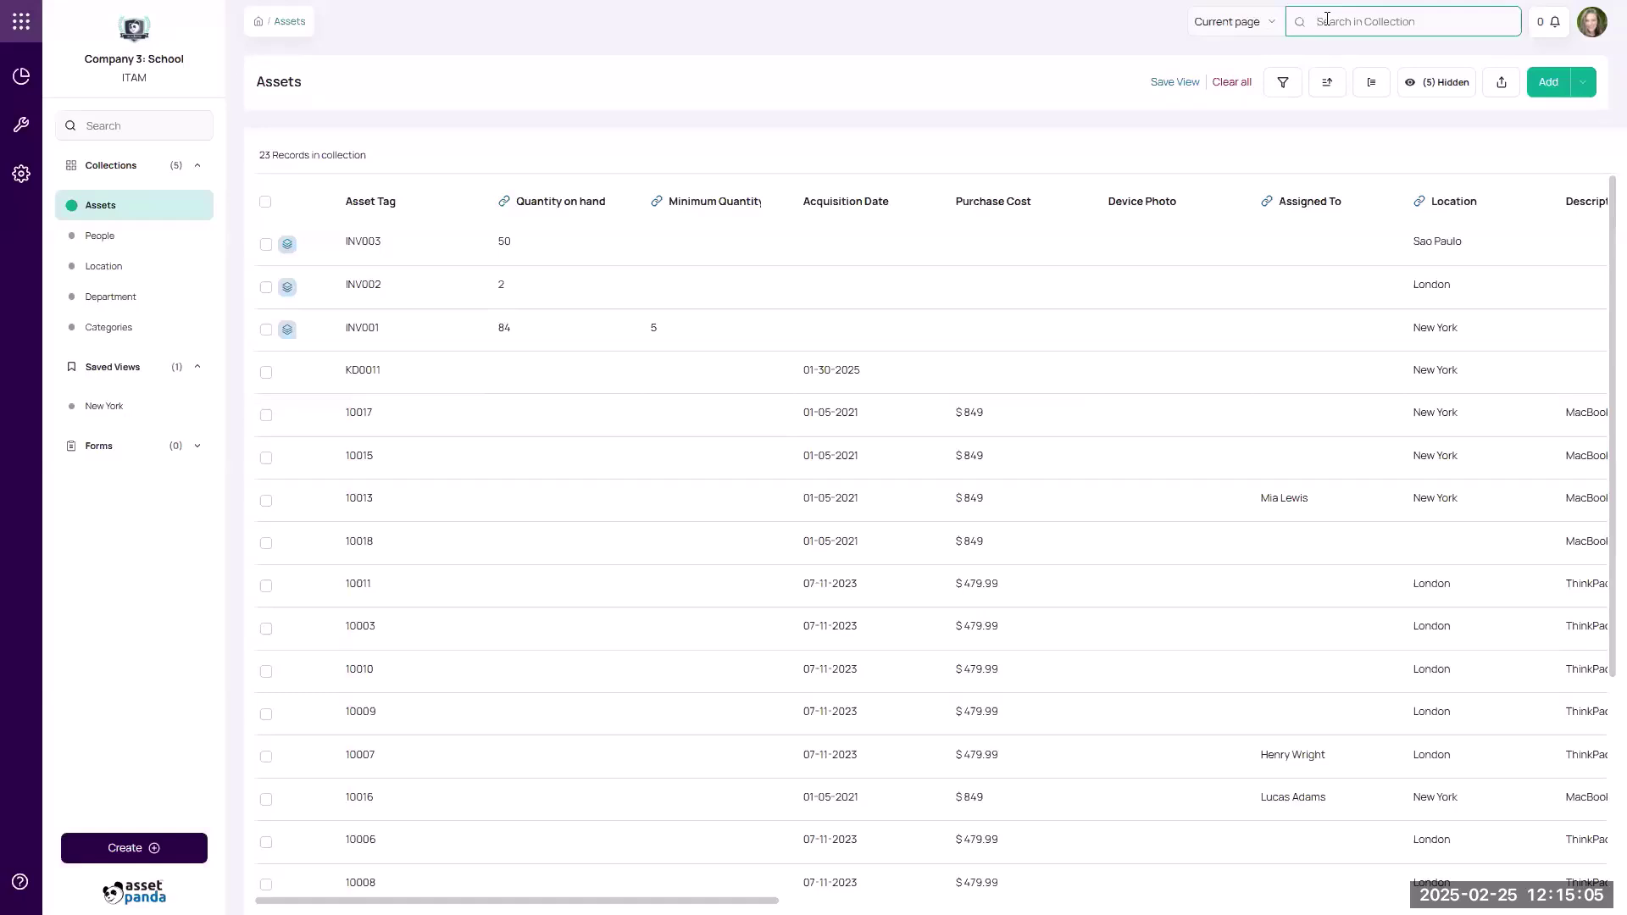
pyautogui.write('123')
pyautogui.click(1301, 24)
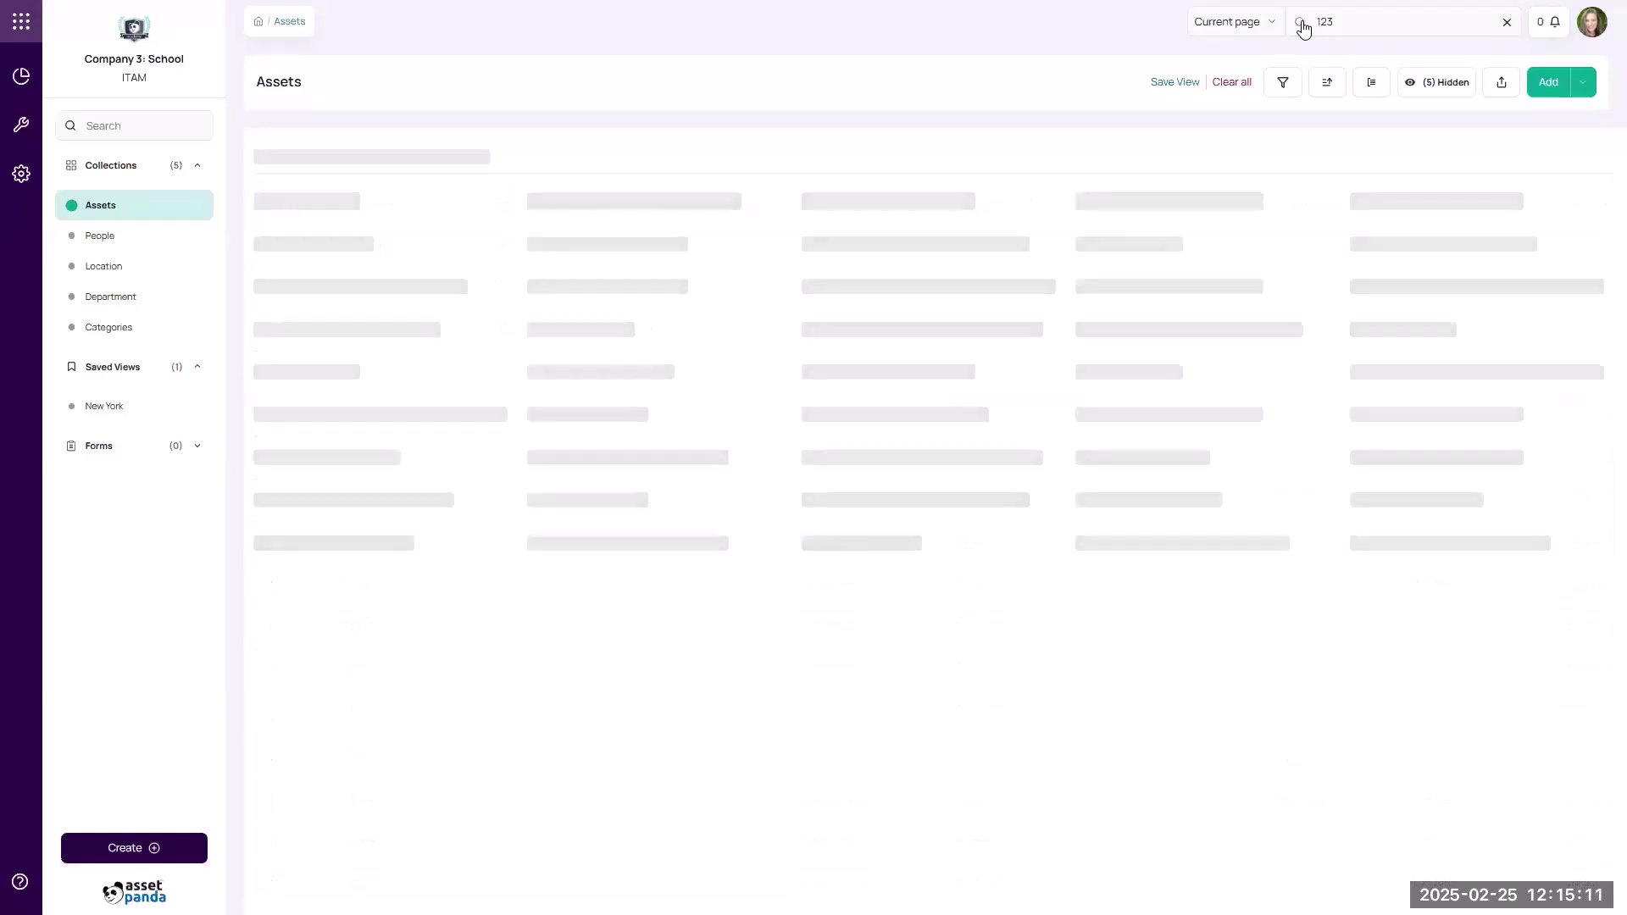
pyautogui.doubleClick(1333, 20)
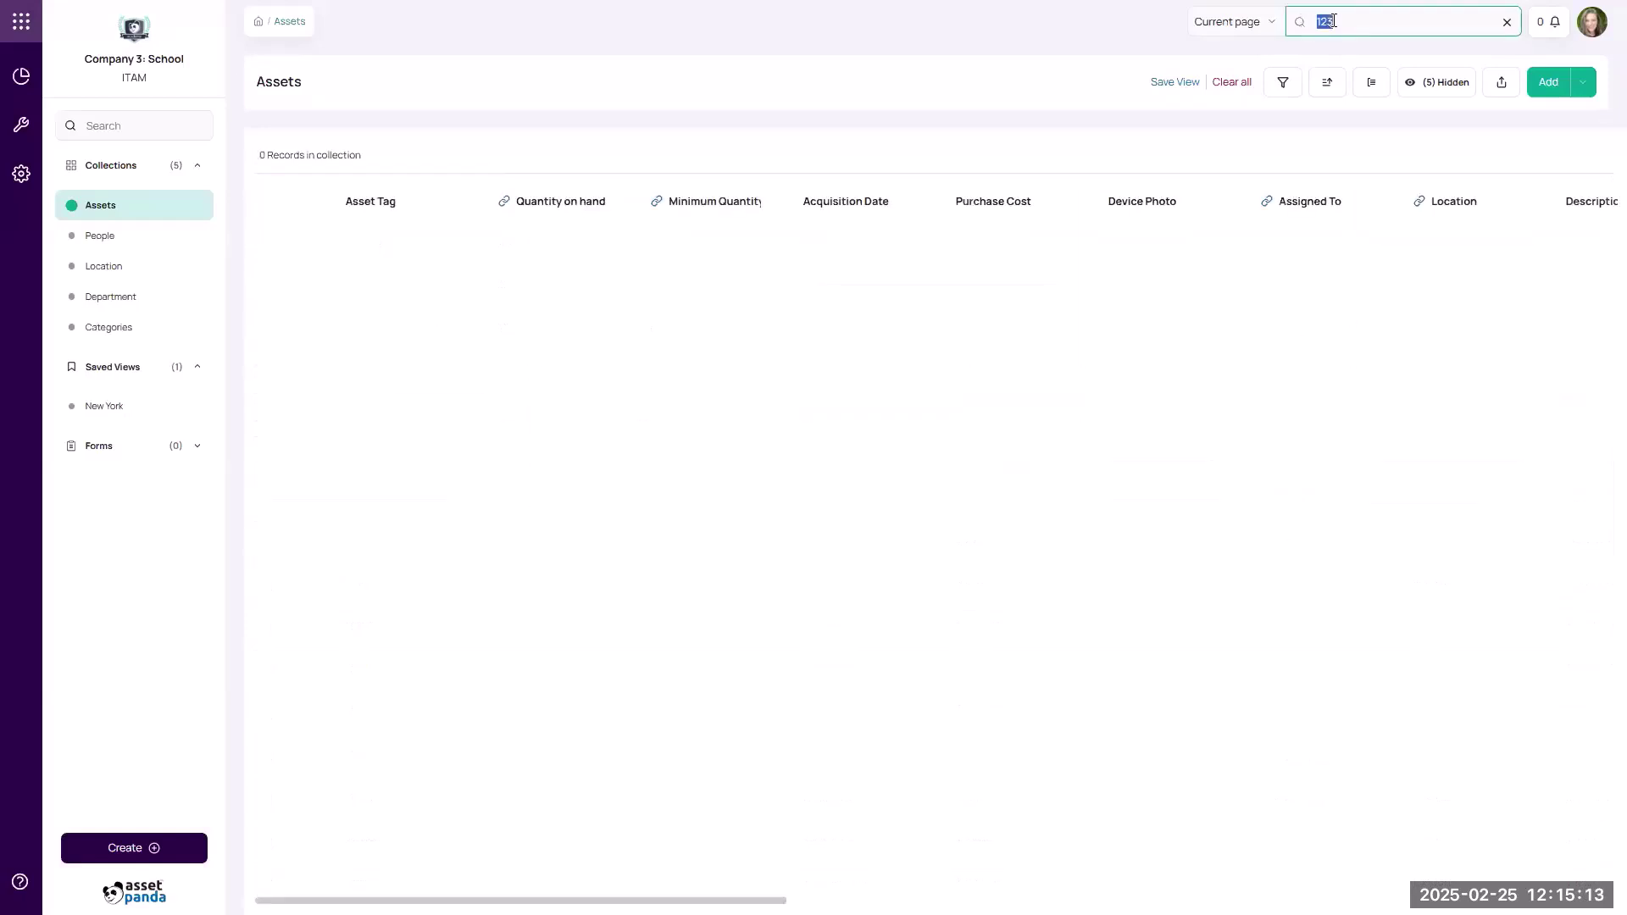
pyautogui.press('BackSpace')
pyautogui.write('12')
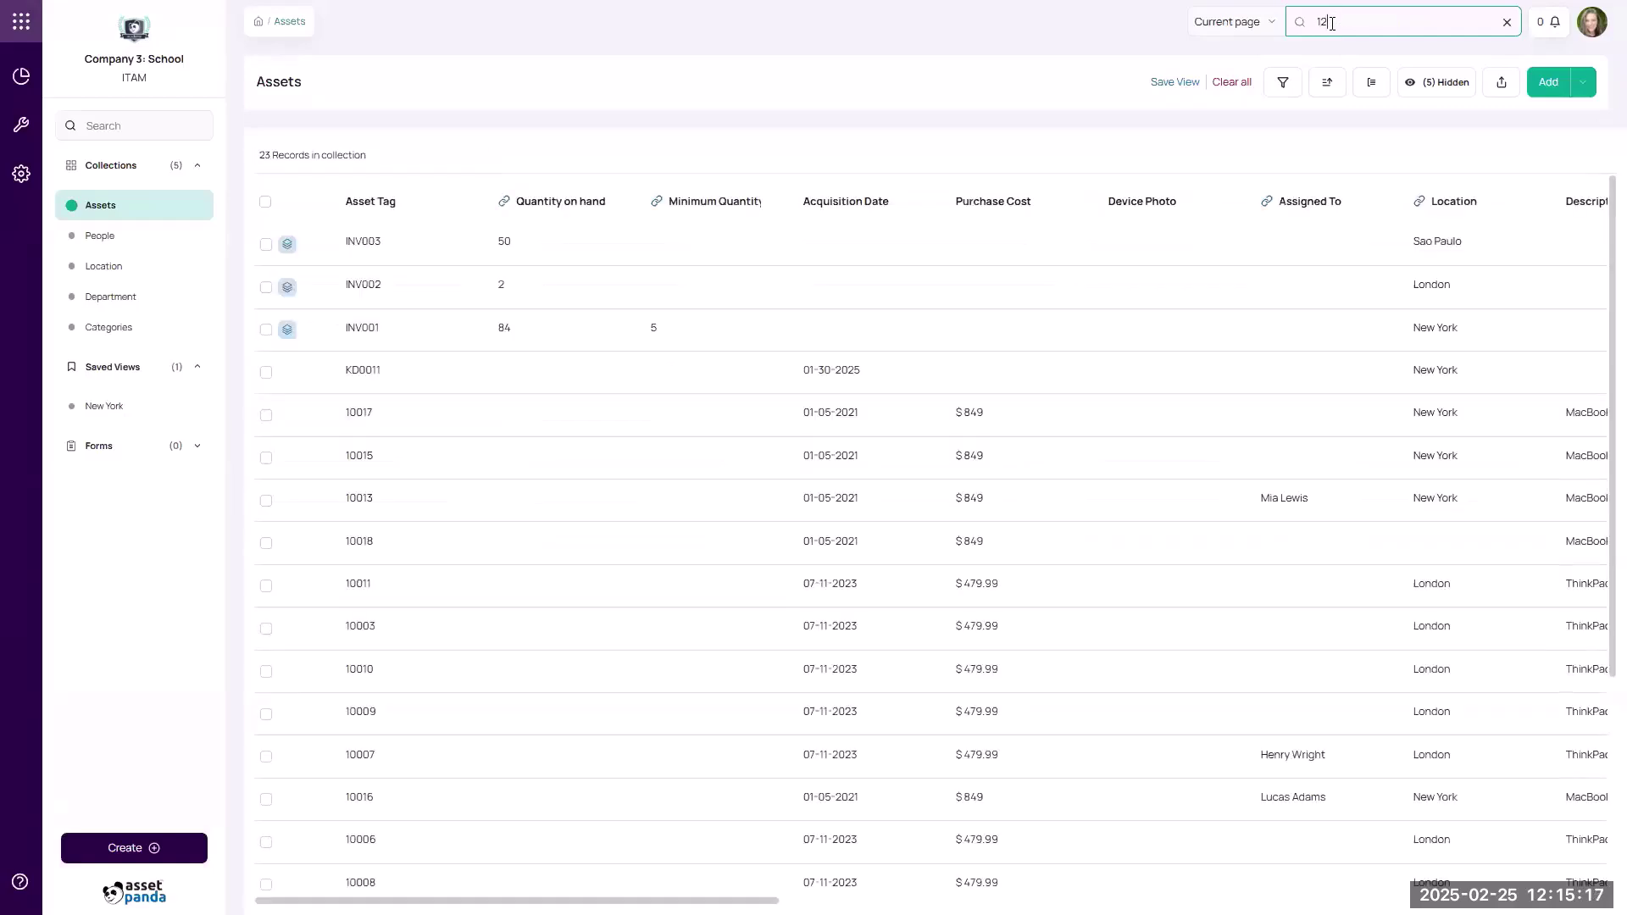
pyautogui.click(1265, 26)
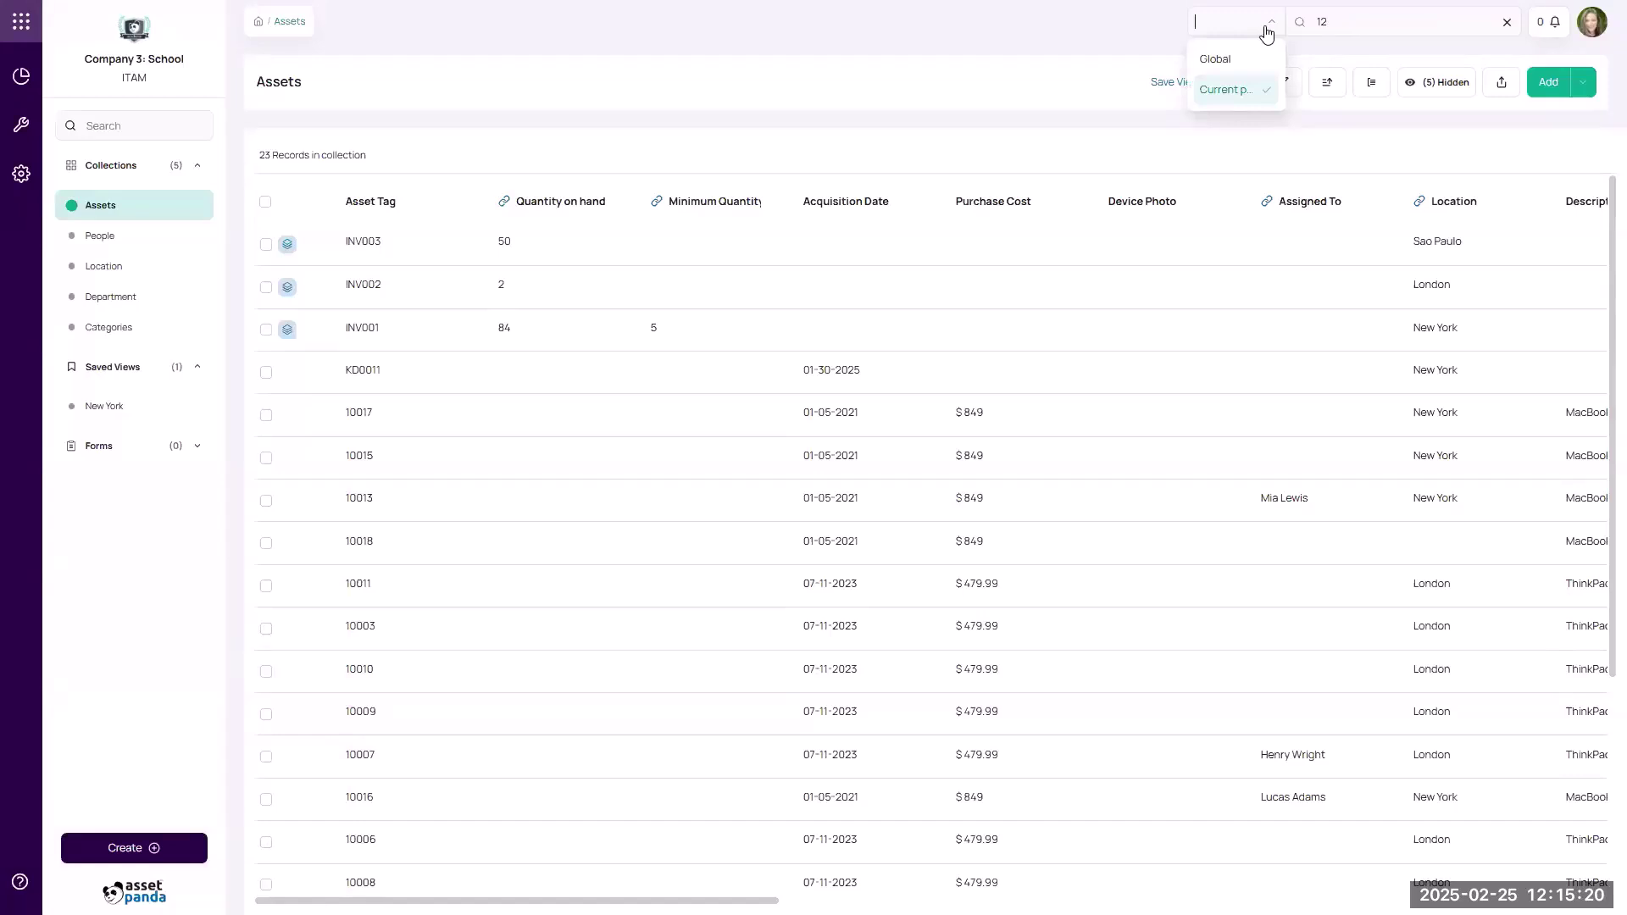
pyautogui.click(1227, 65)
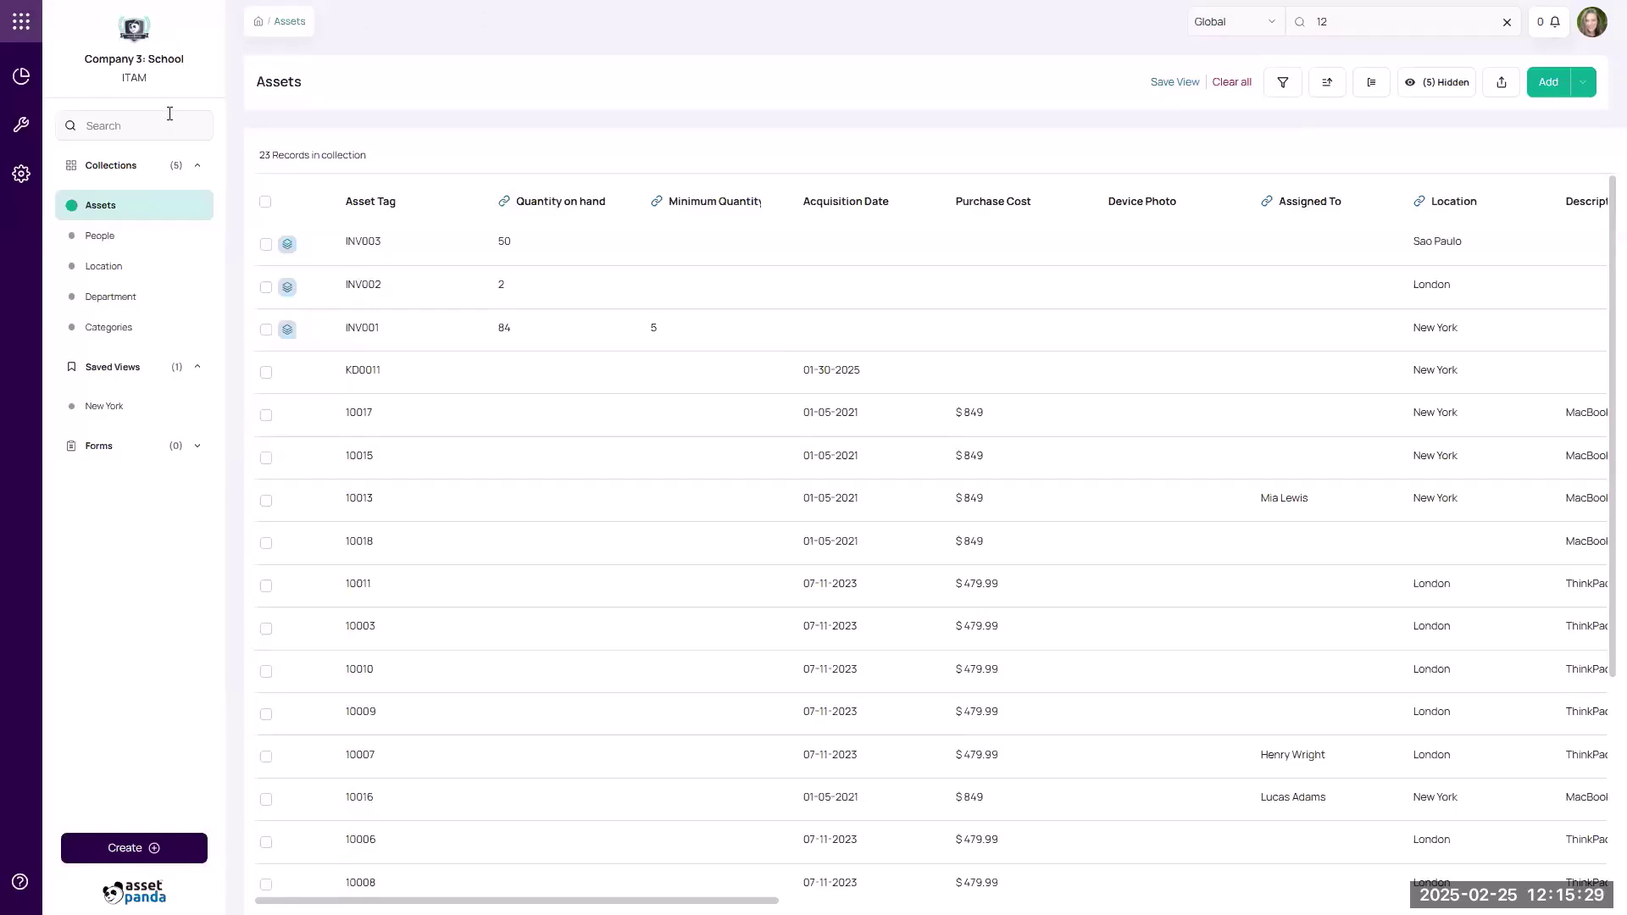
pyautogui.click(34, 180)
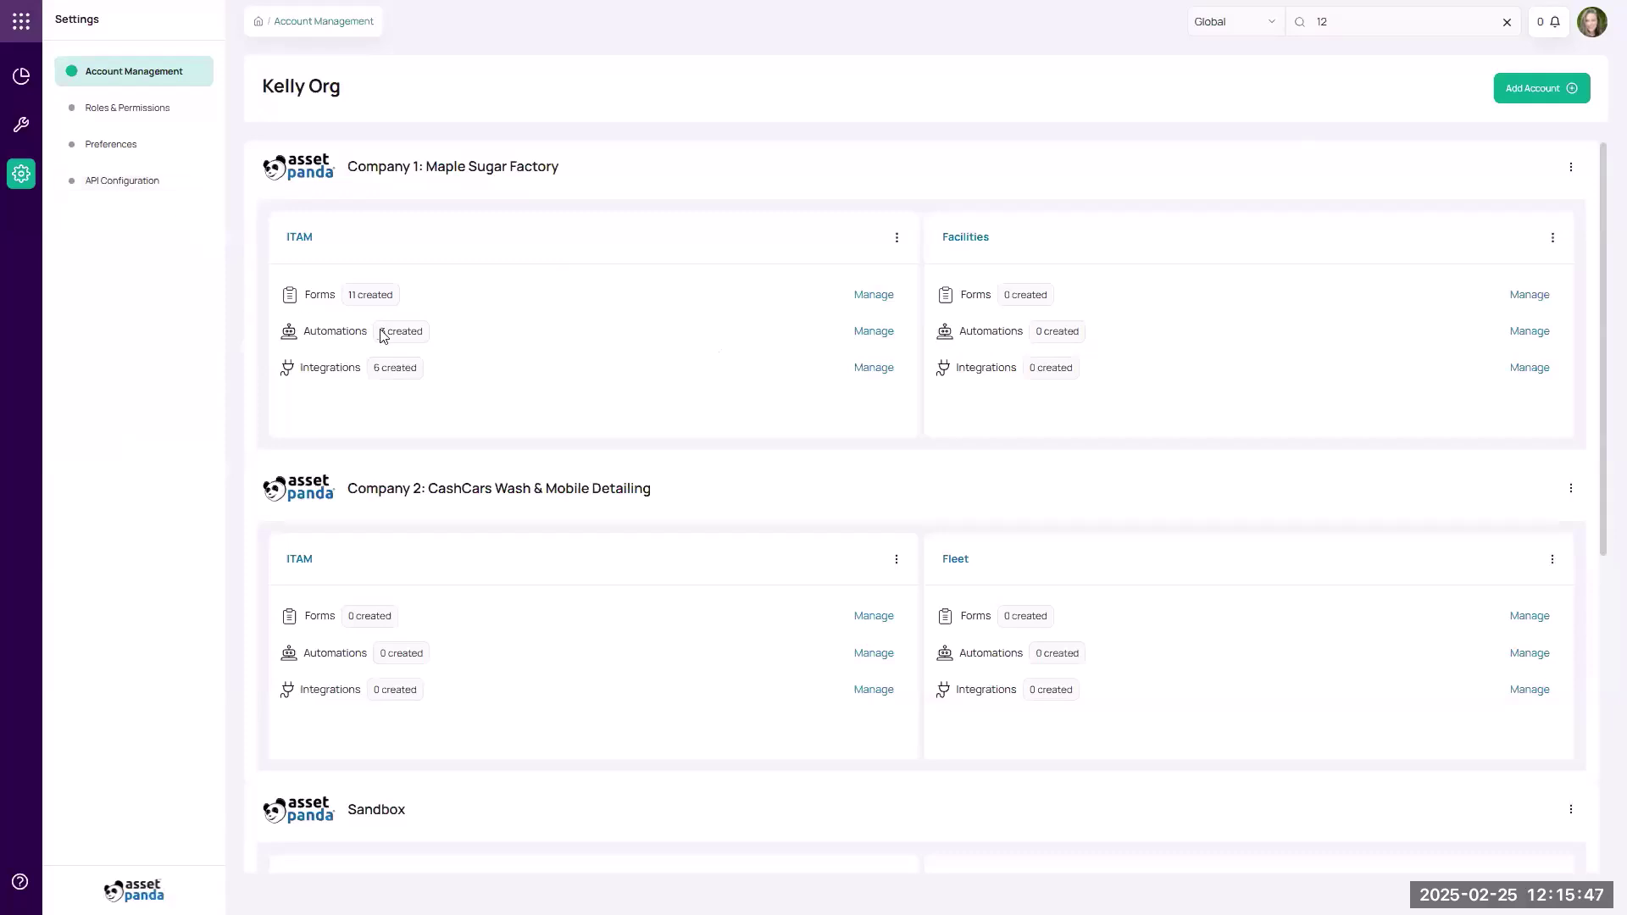
pyautogui.scroll(-6, 381, 332)
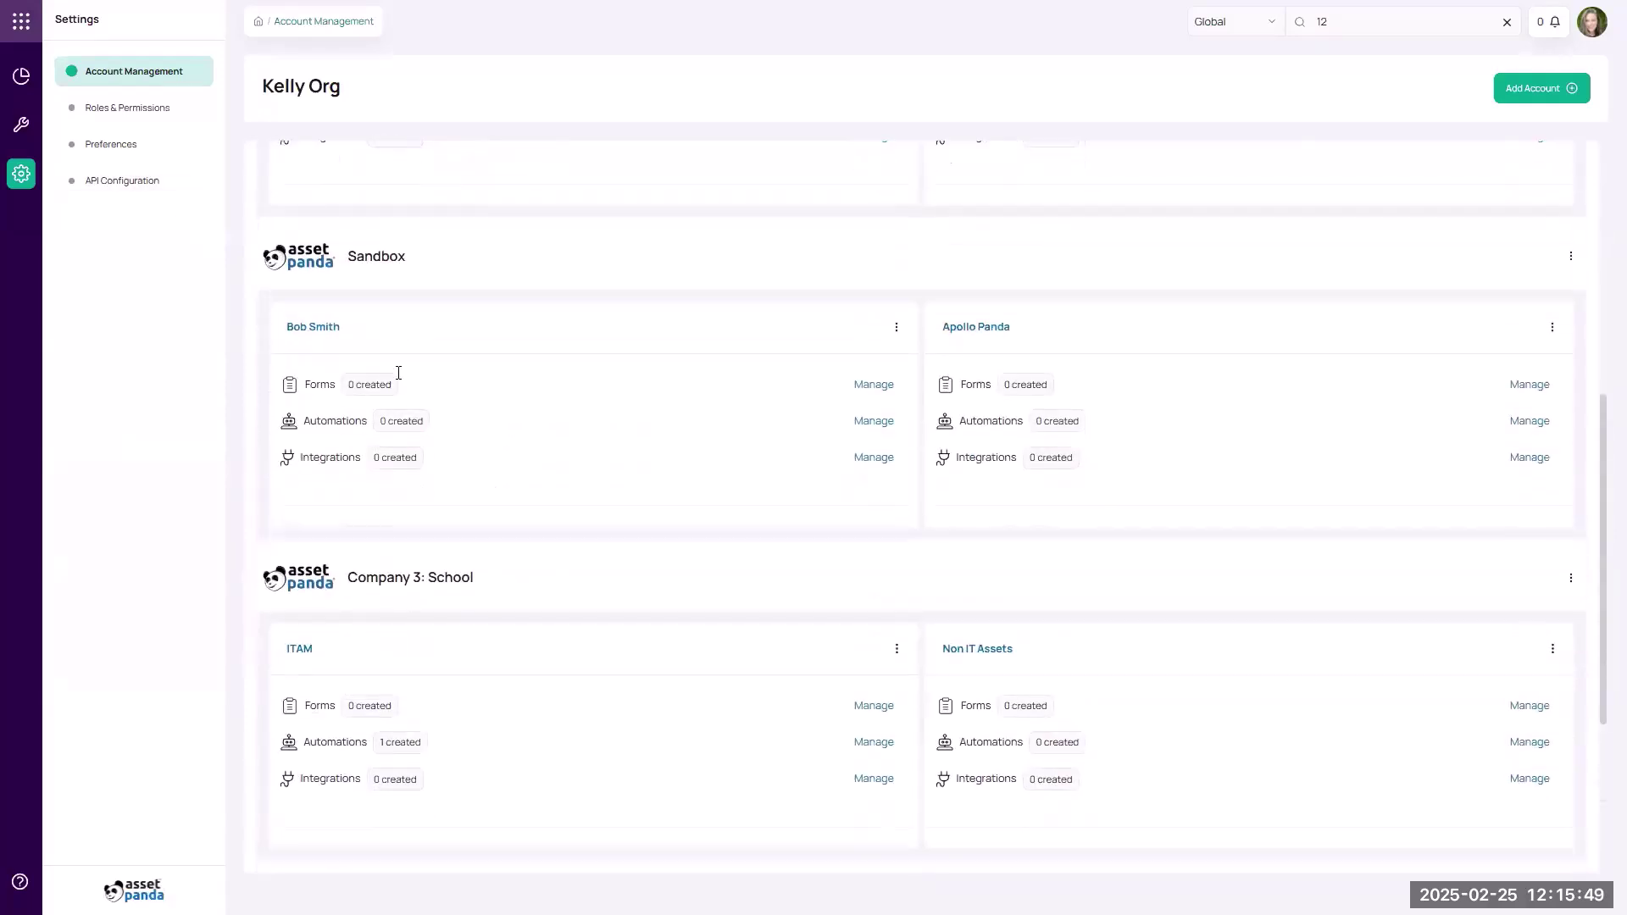
pyautogui.click(304, 480)
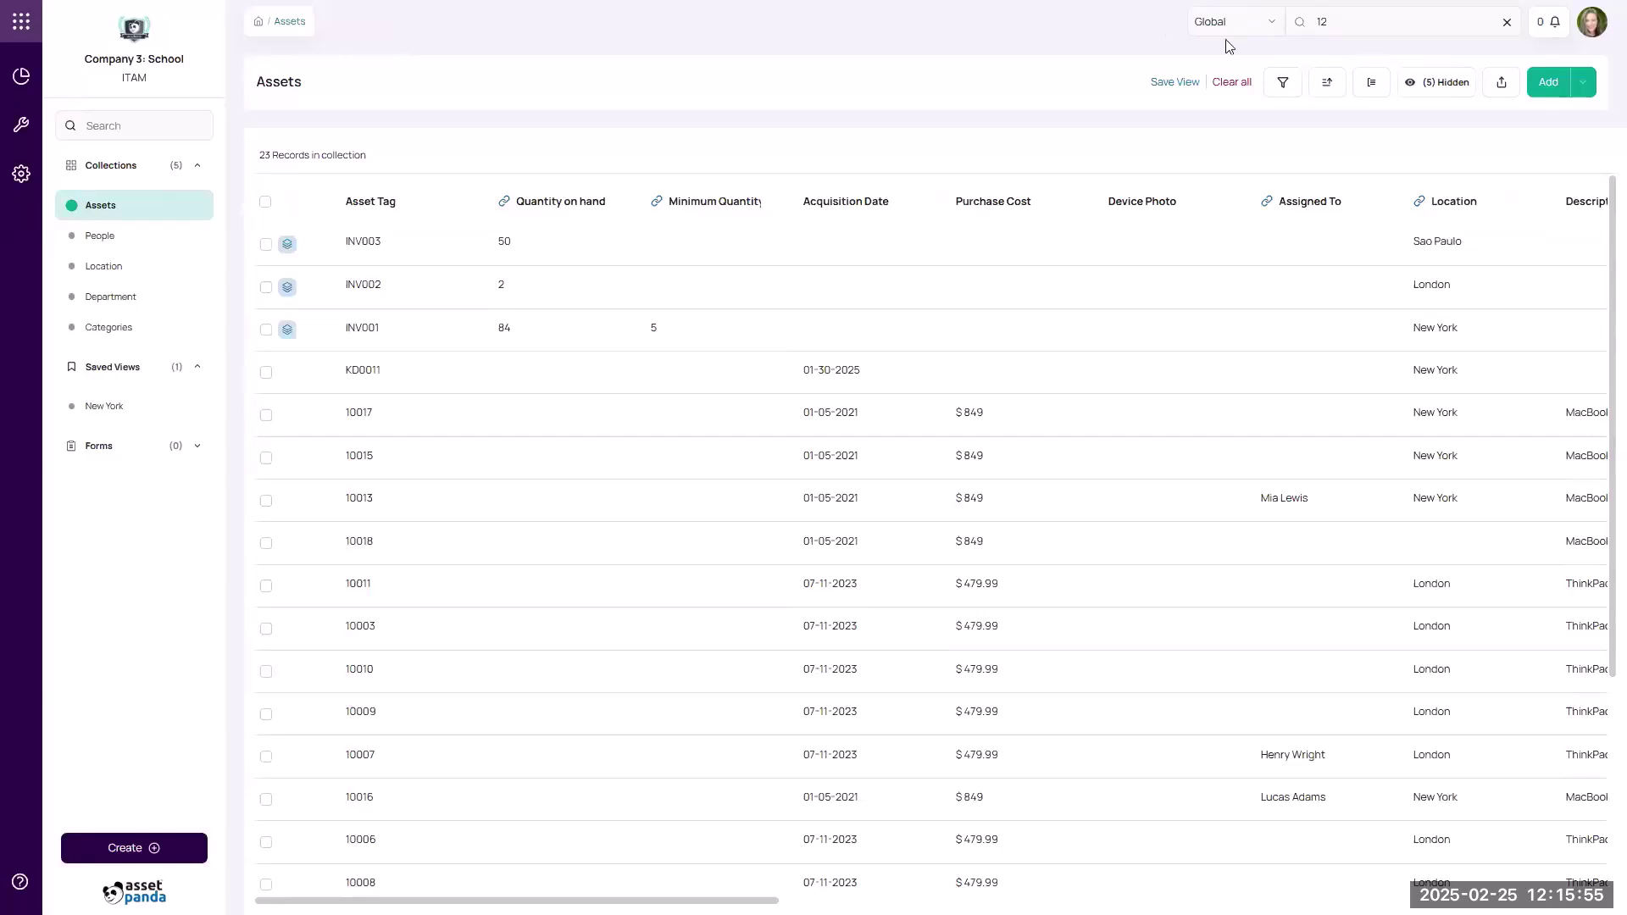
# Run the Global search for 12, returning 77 Assets and People results across companies.
pyautogui.click(1300, 25)
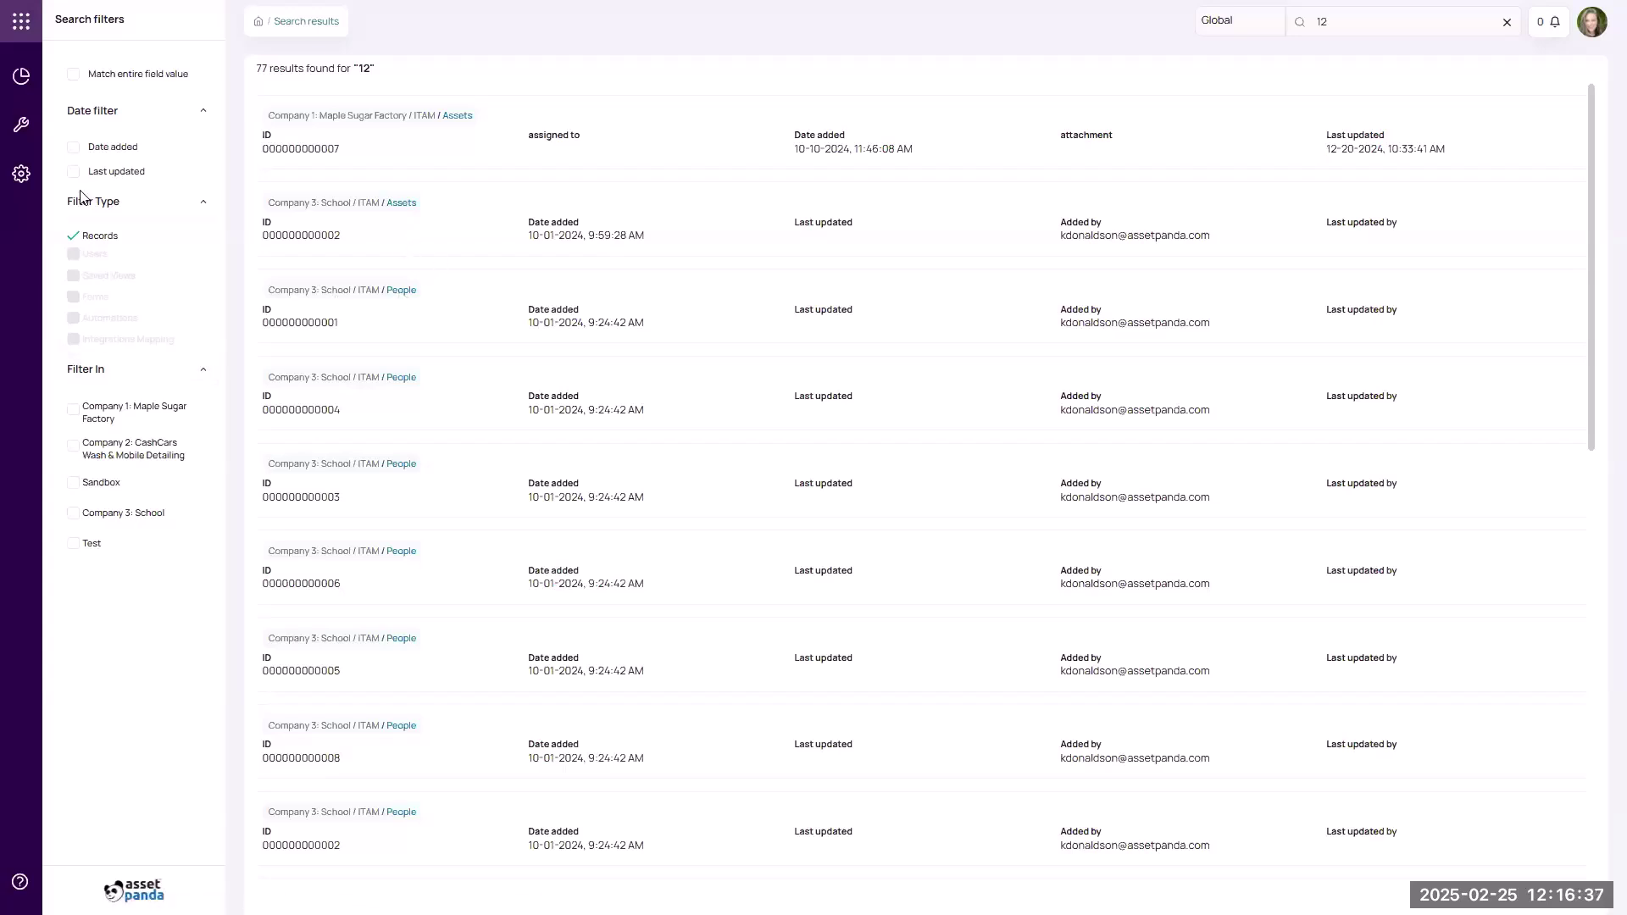
# Open Company 3: School's ITAM Assets collection and clear the leftover '12' search to list all 23 records.
pyautogui.click(21, 175)
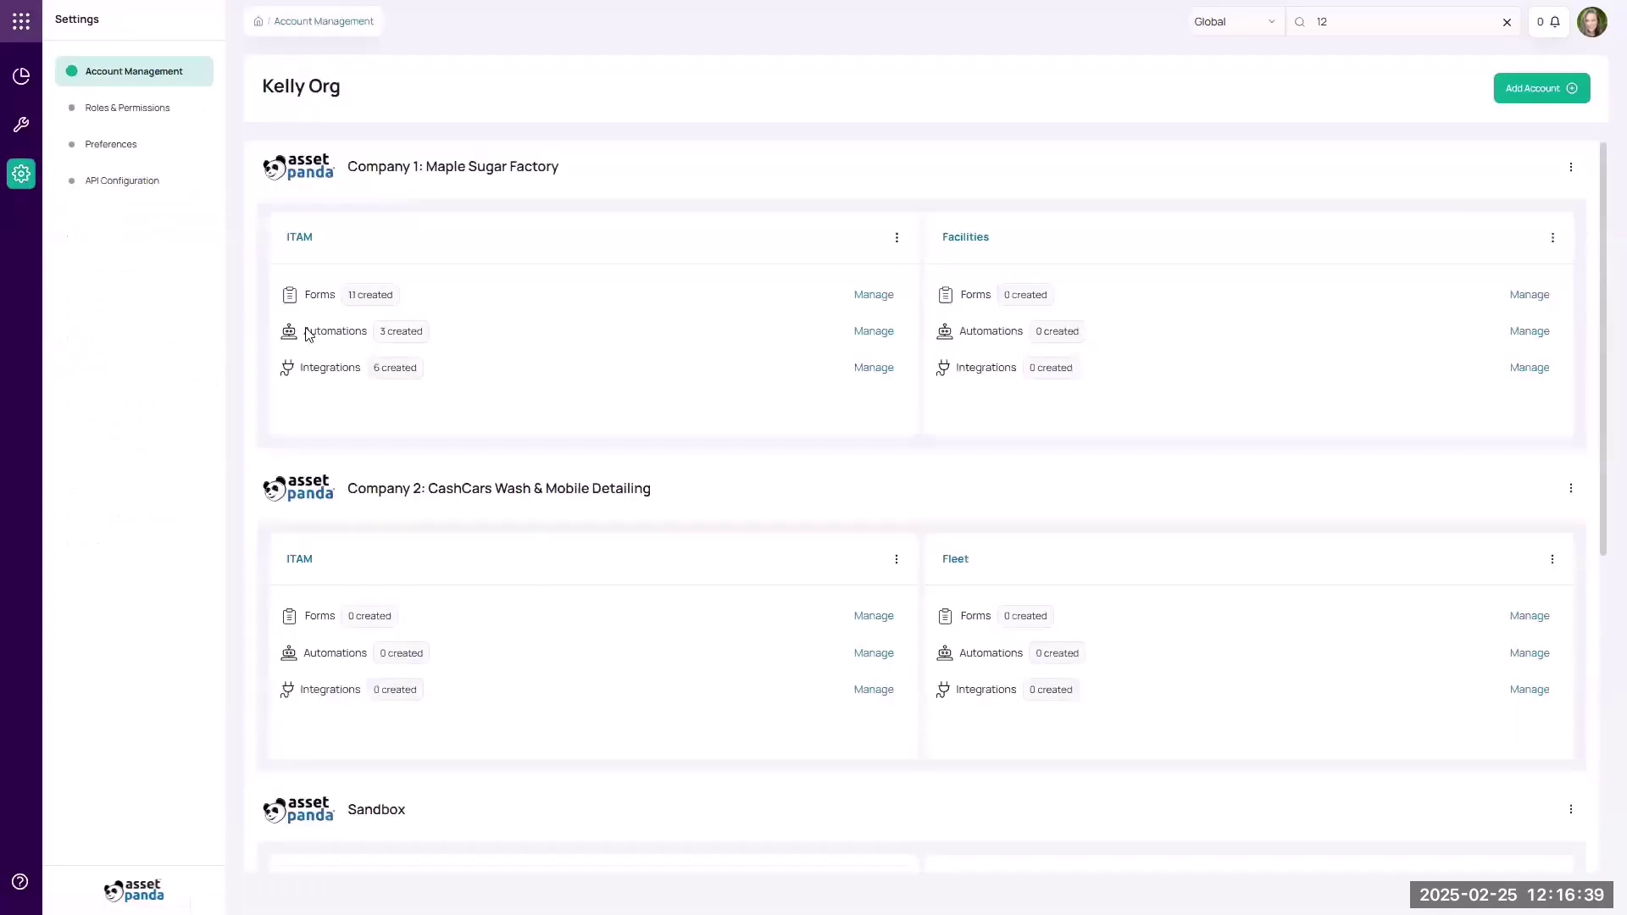
pyautogui.scroll(-5, 339, 347)
pyautogui.scroll(-2, 344, 356)
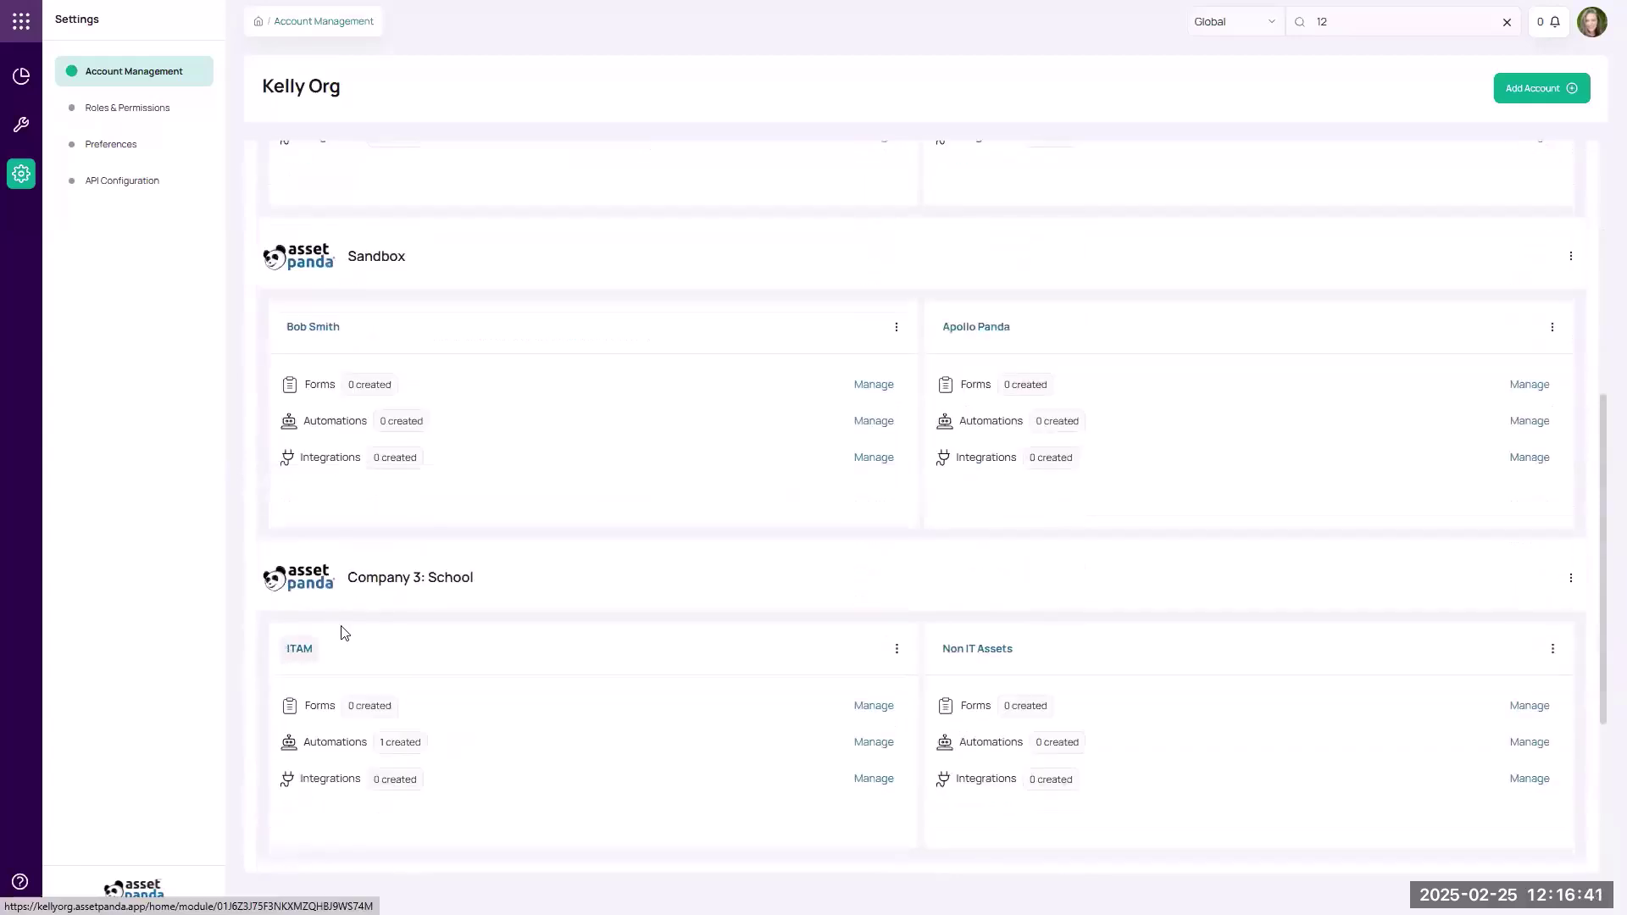
pyautogui.click(301, 647)
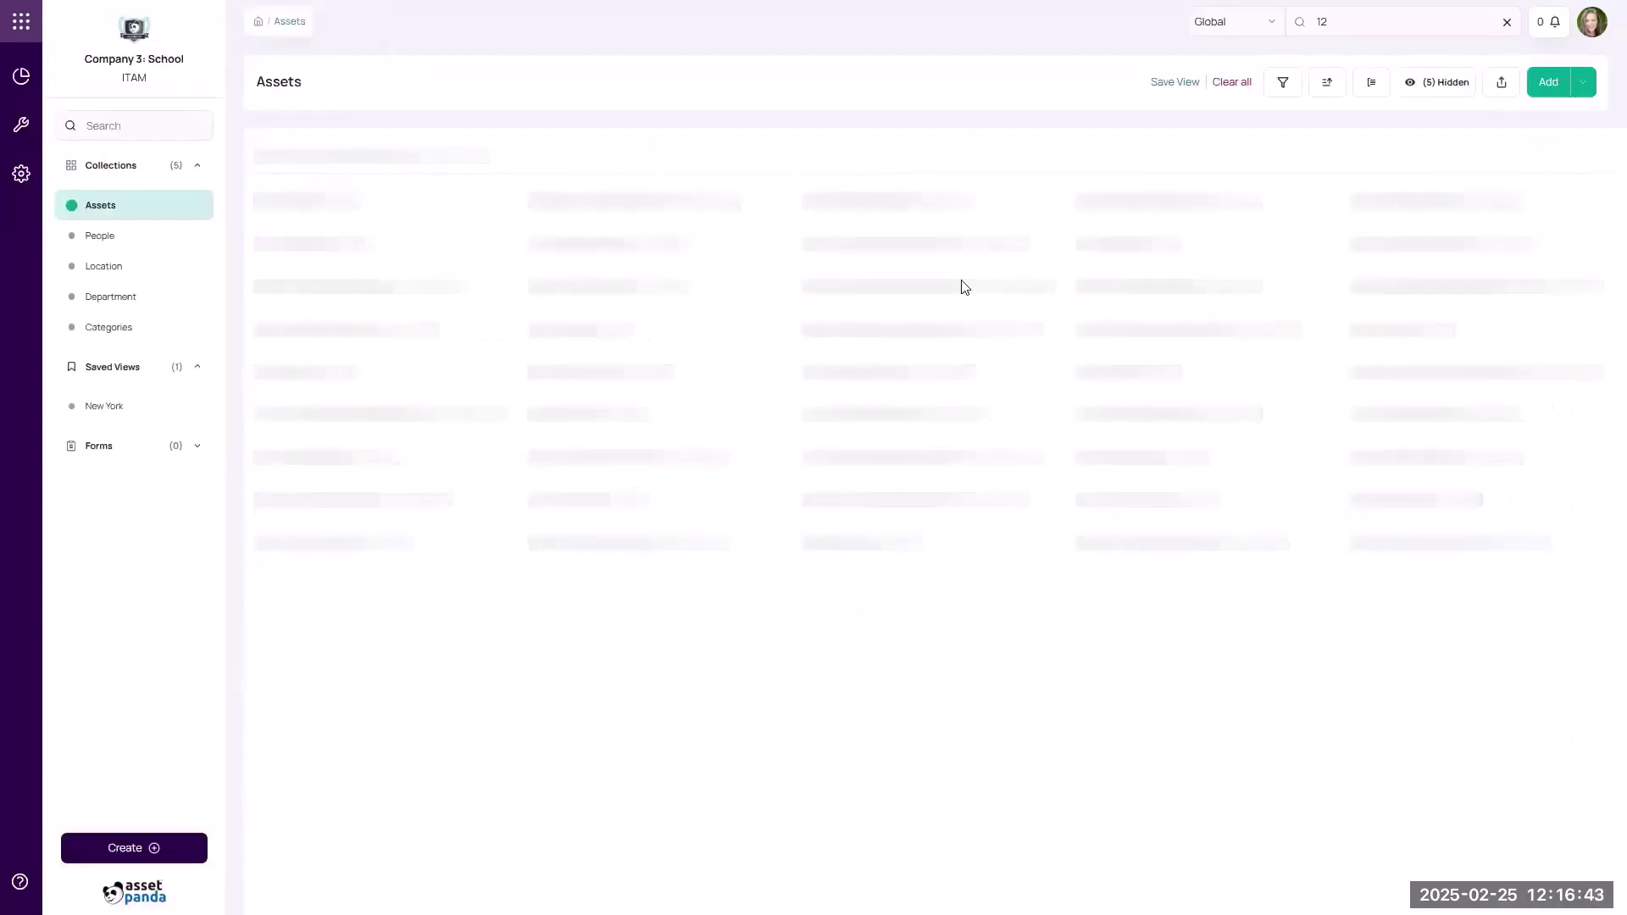
pyautogui.click(1506, 22)
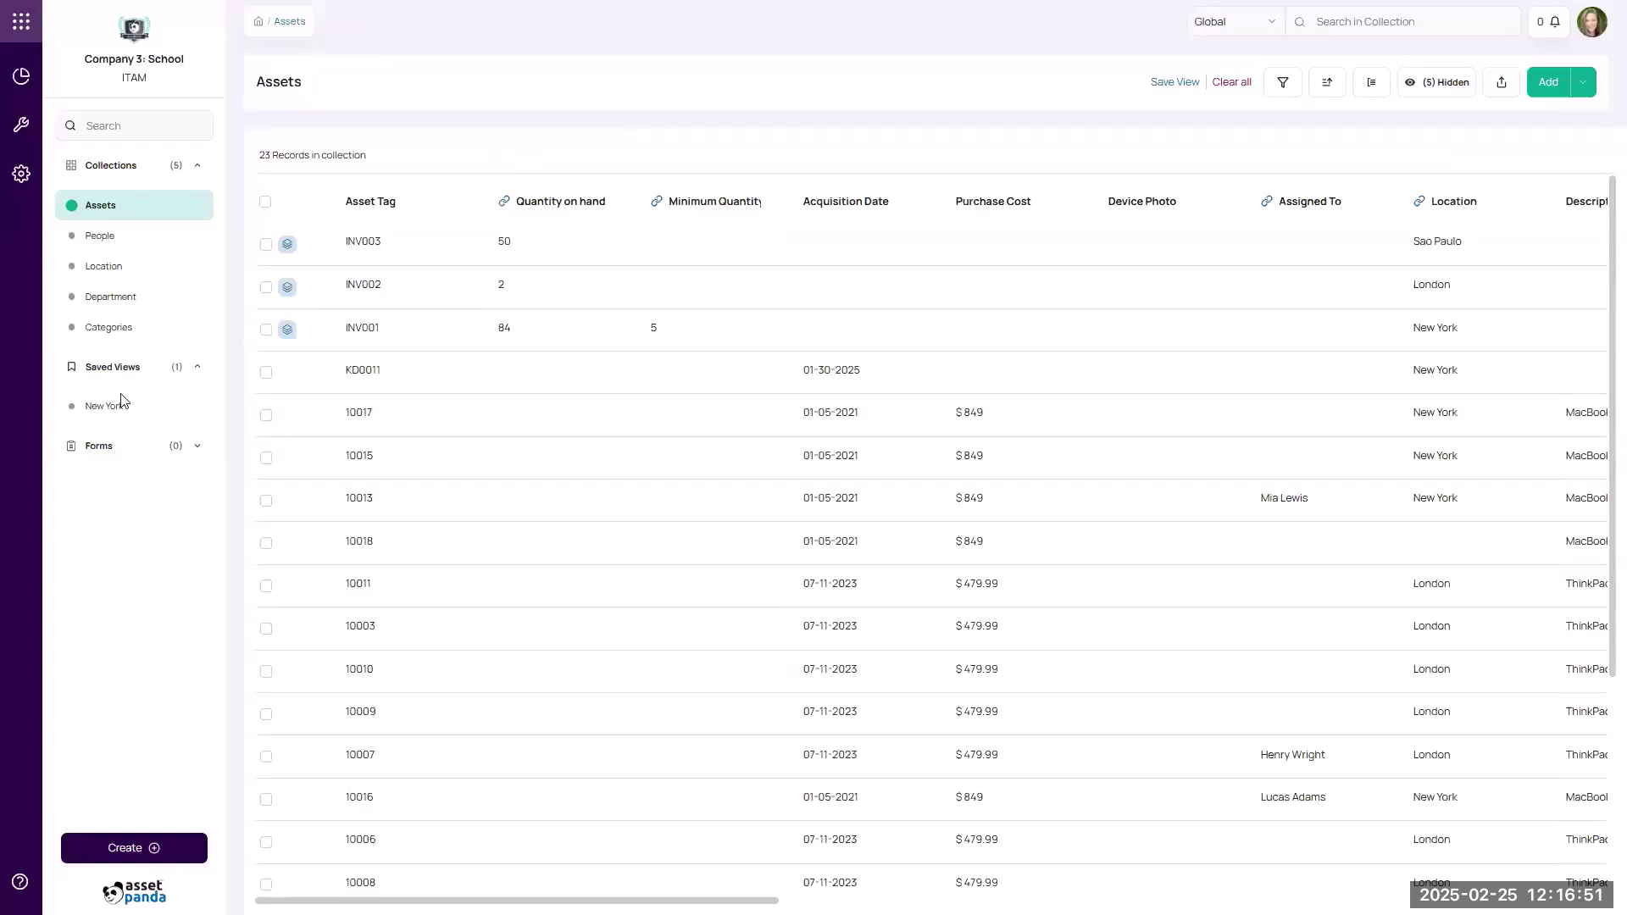
pyautogui.moveTo(139, 410)
# Filter assets to Purchase Cost equal to exactly 849, leaving 7 records.
pyautogui.click(1290, 89)
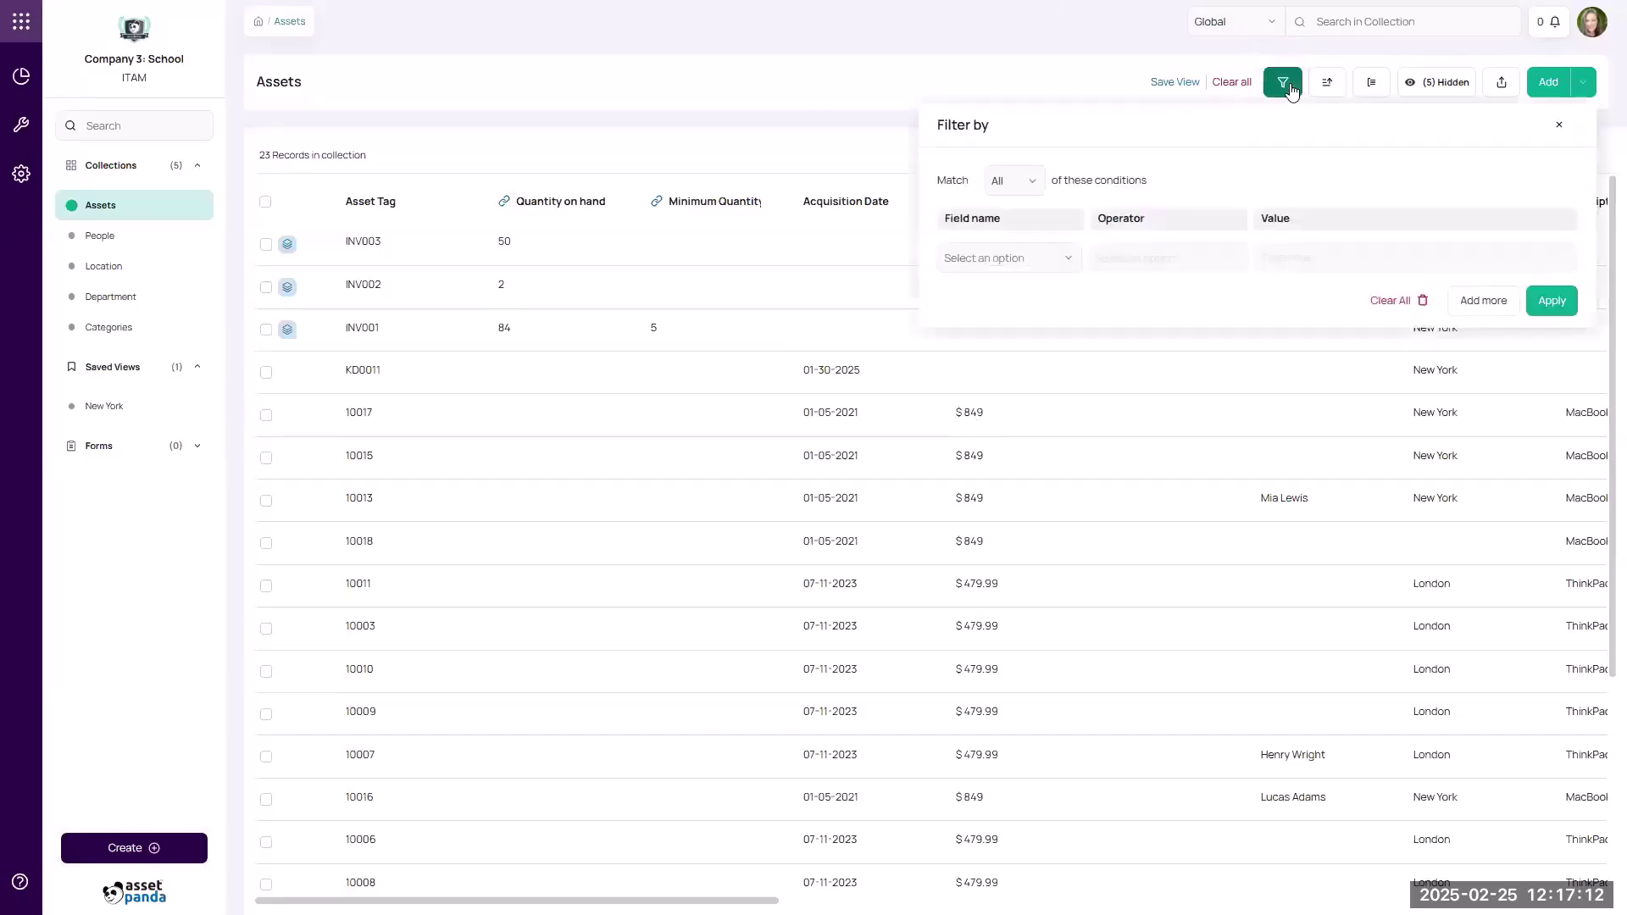
pyautogui.click(1005, 263)
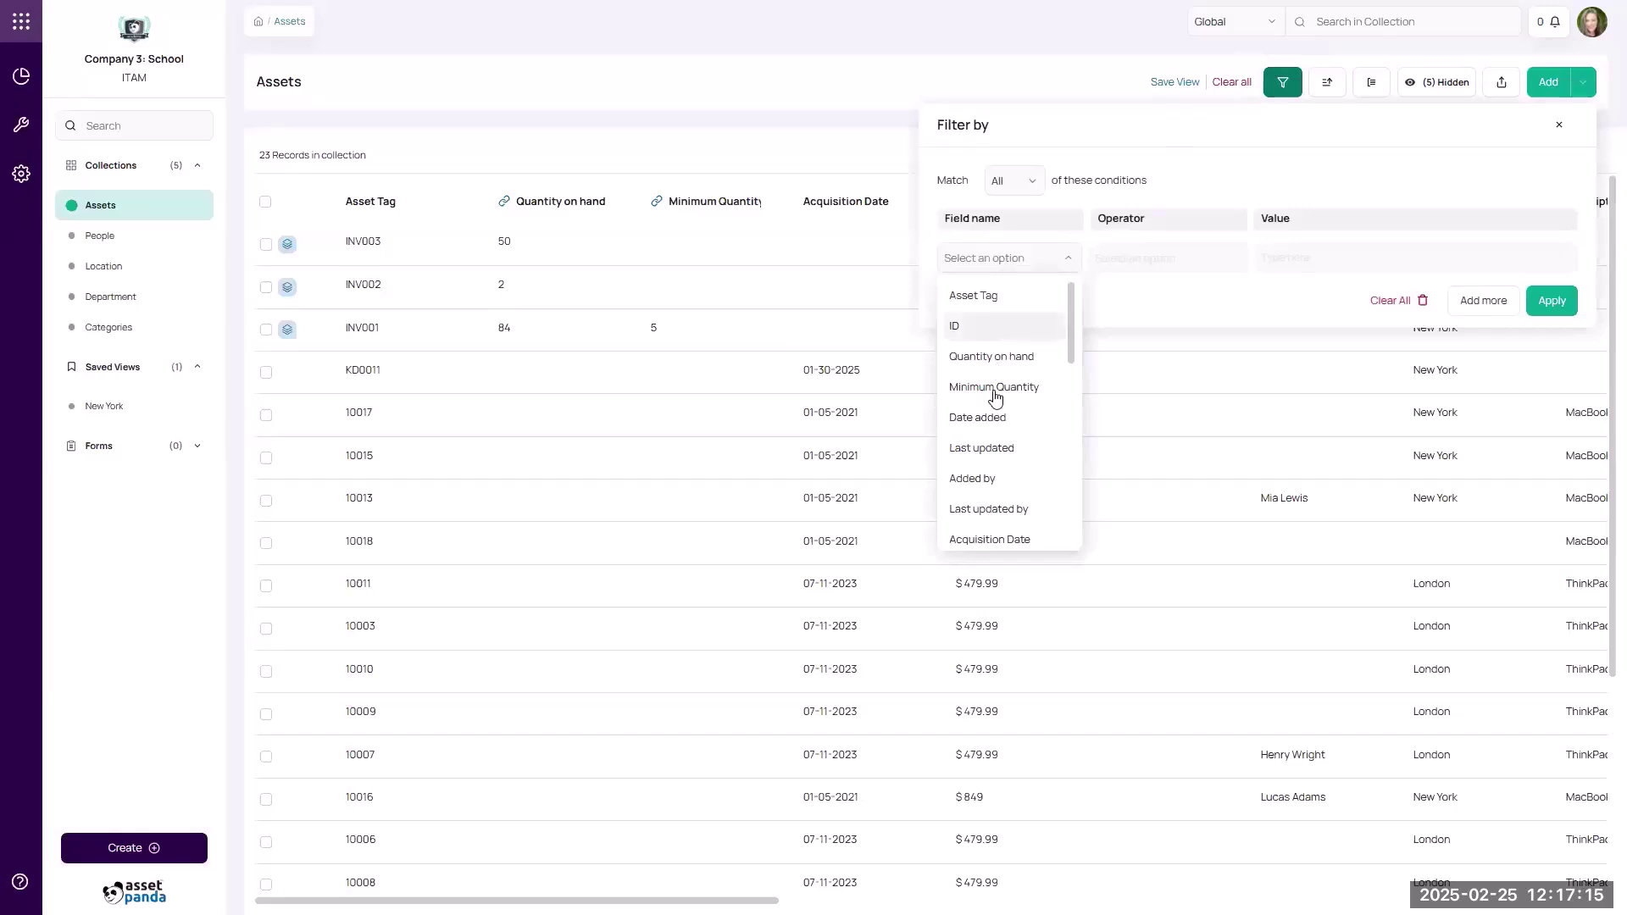
pyautogui.scroll(-1, 981, 458)
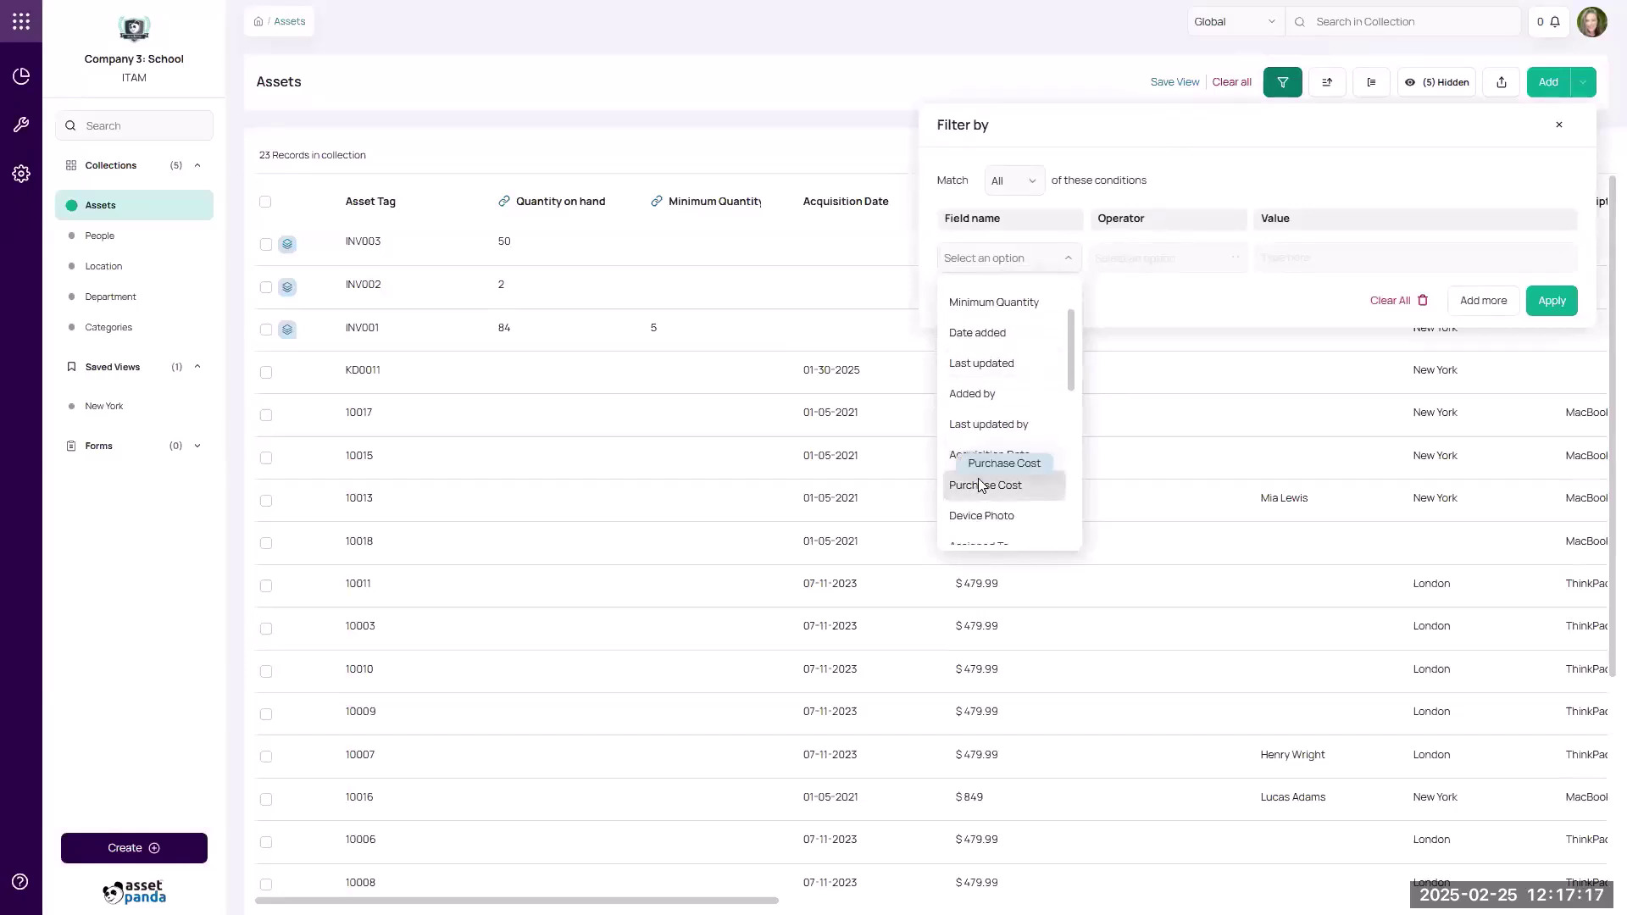
pyautogui.click(983, 487)
pyautogui.click(1145, 259)
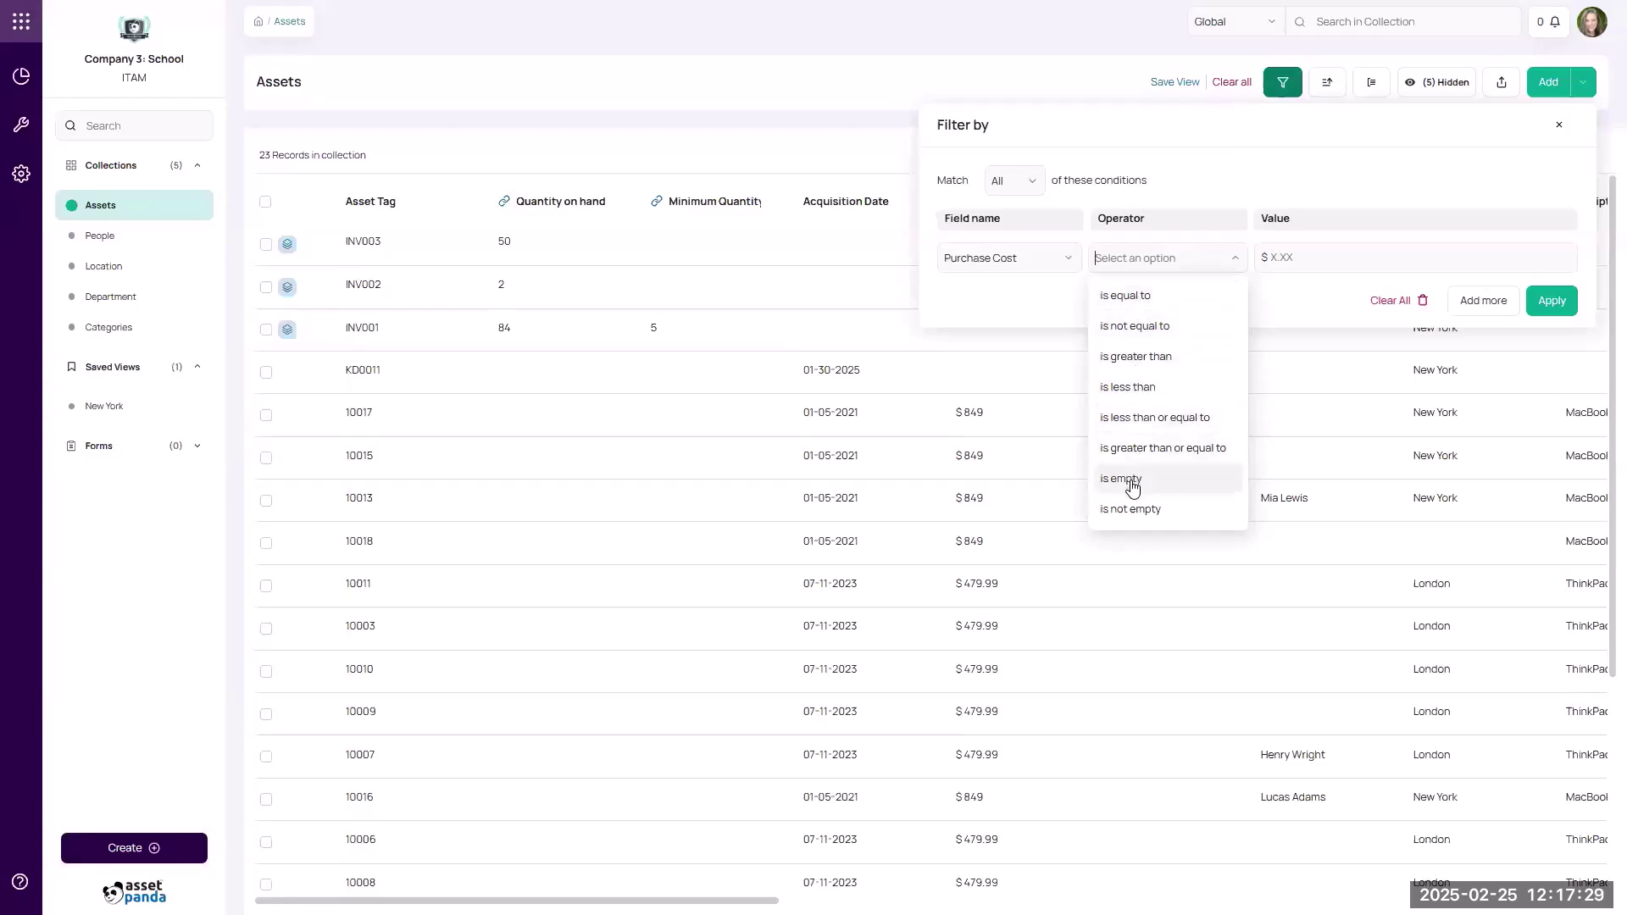
pyautogui.click(1140, 297)
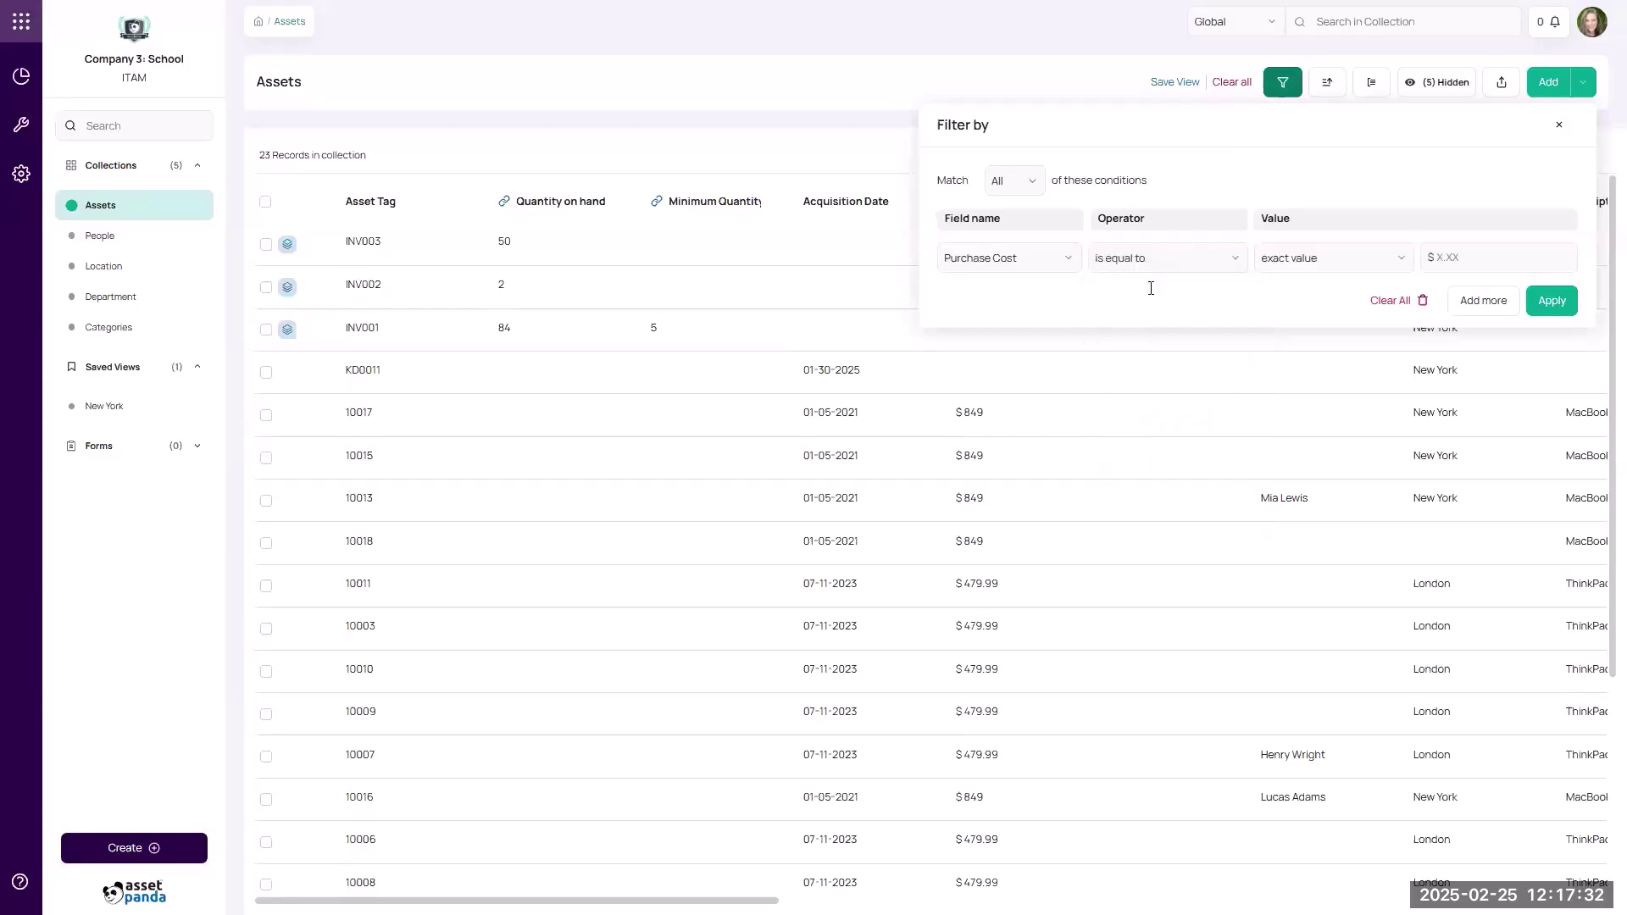
pyautogui.click(1342, 261)
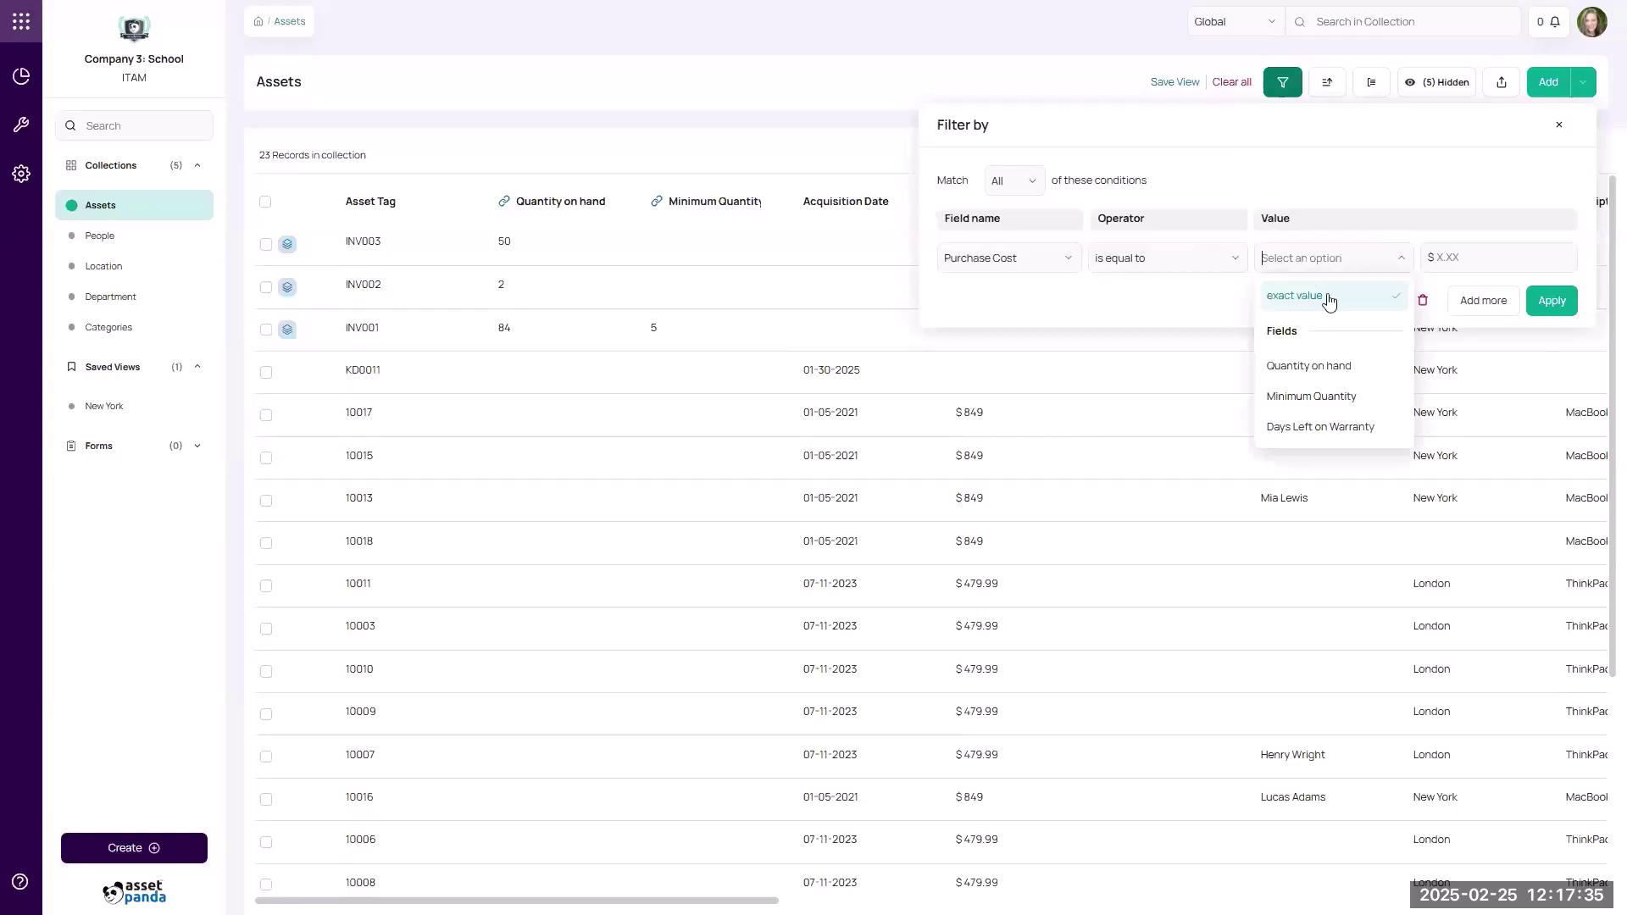
pyautogui.click(1432, 259)
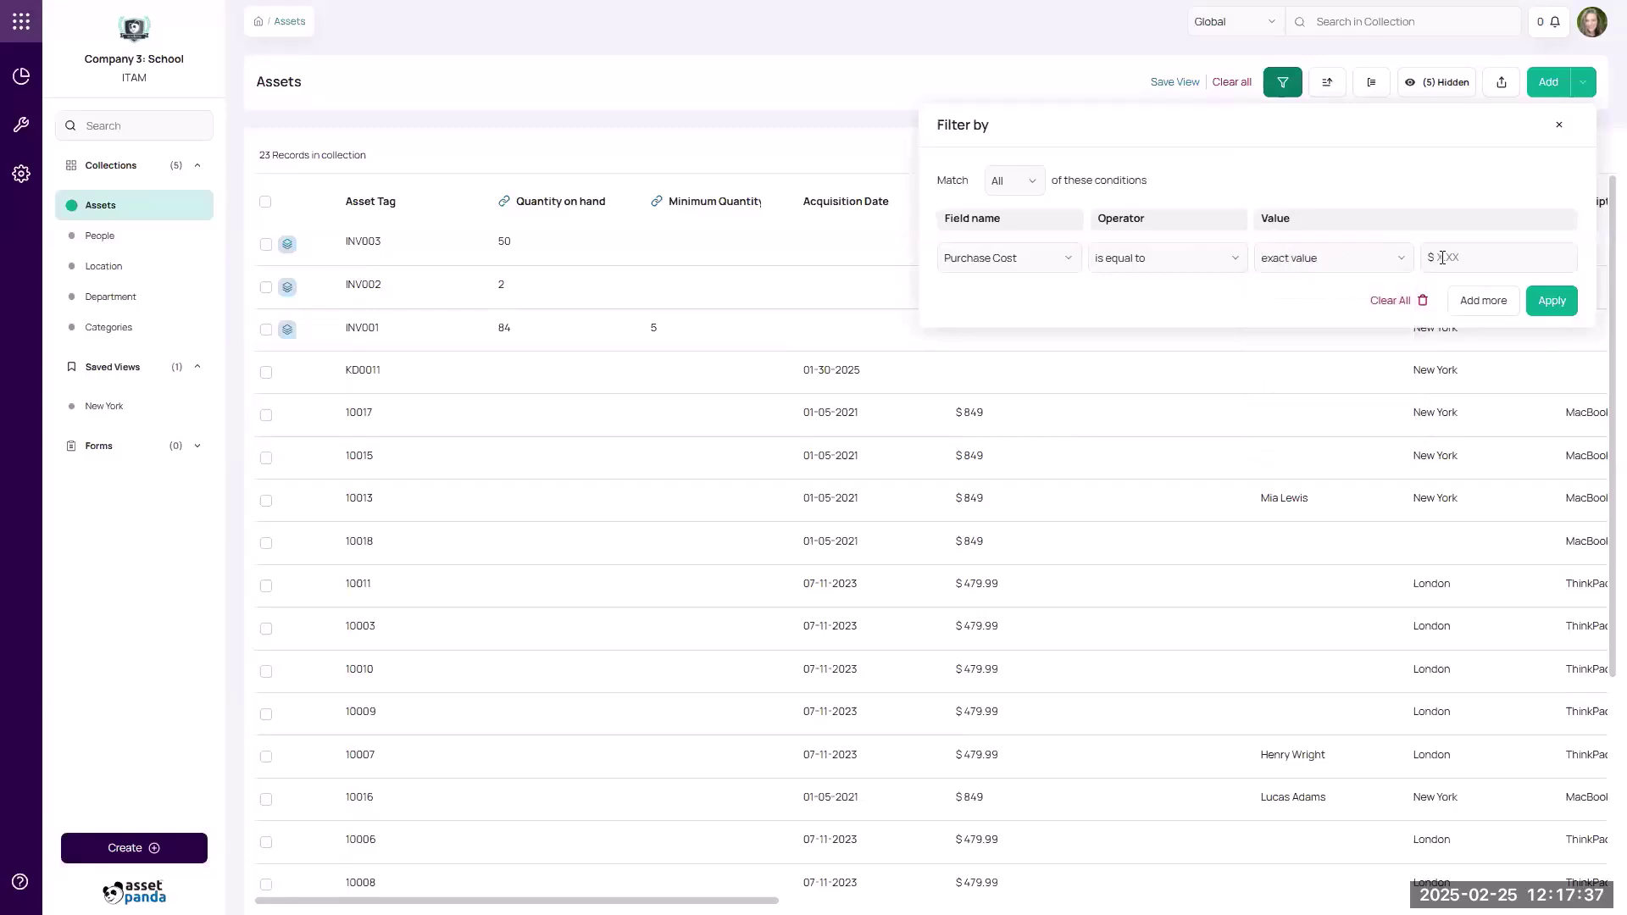
pyautogui.click(1441, 258)
pyautogui.write('849')
pyautogui.click(1550, 301)
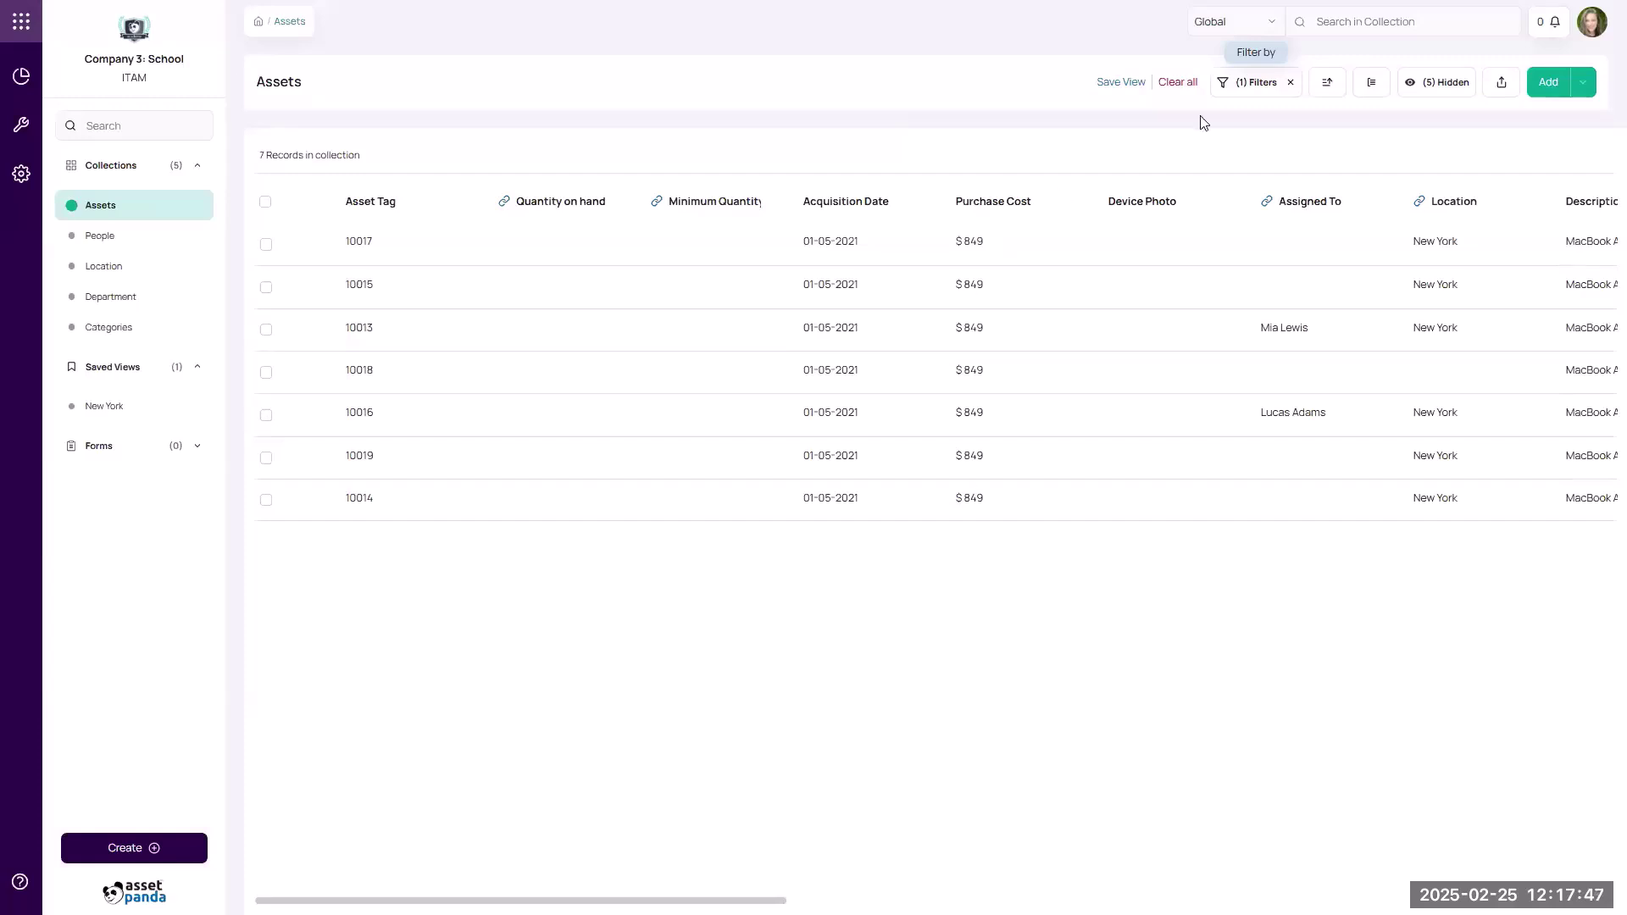
# Clear the $849 Purchase Cost filter, keeping Match all, so all 23 assets show again.
pyautogui.click(1243, 87)
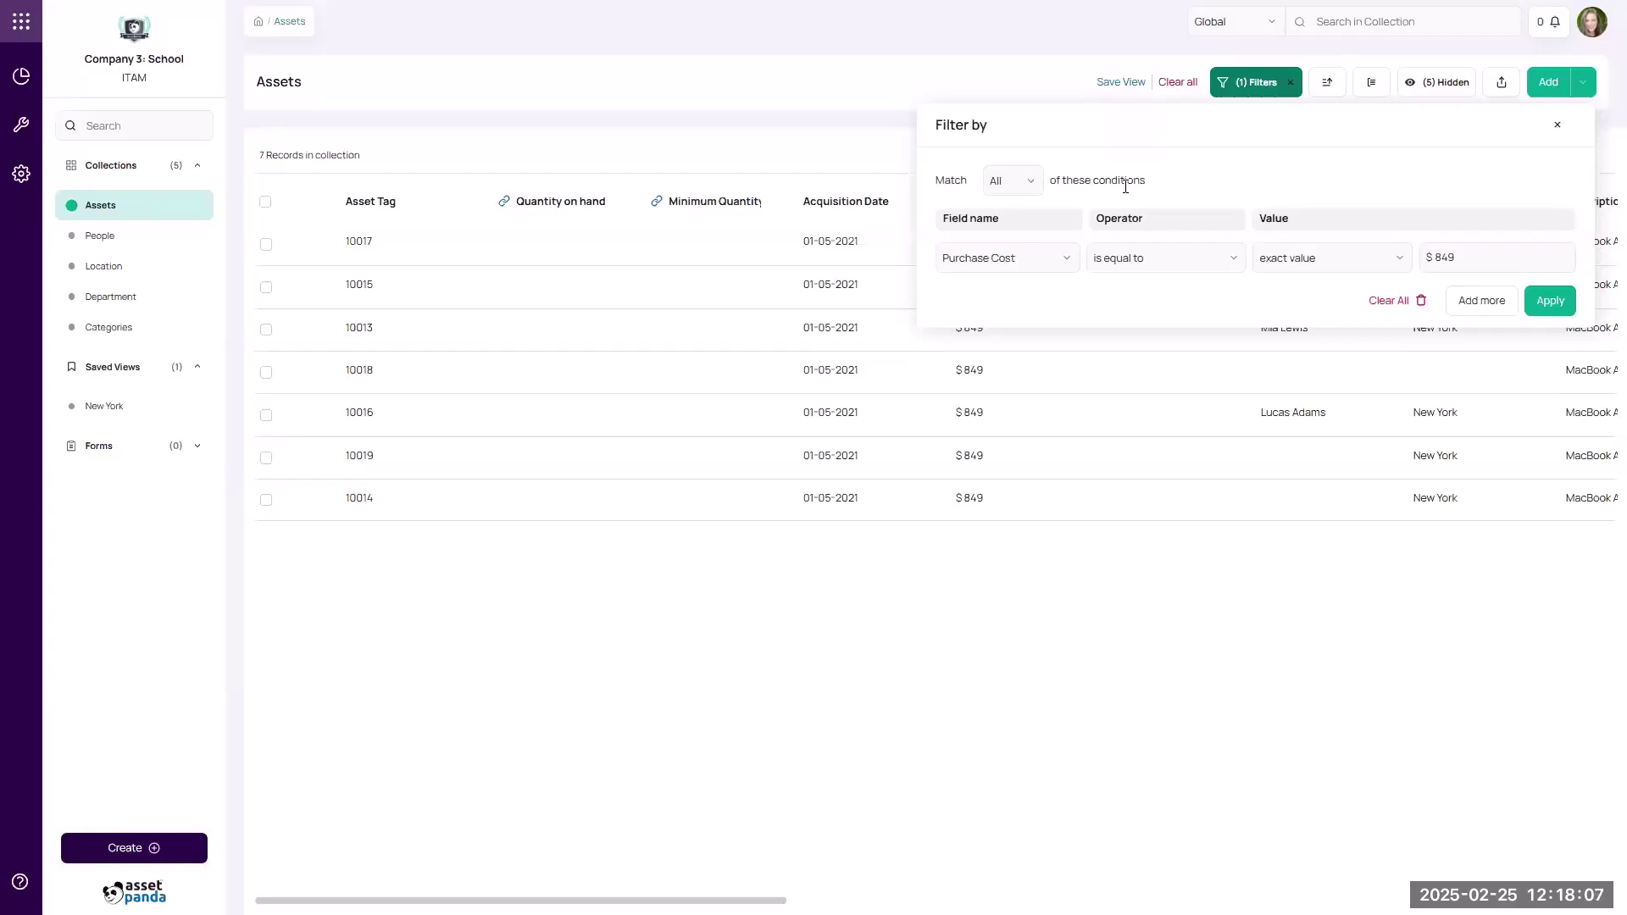
pyautogui.click(1030, 188)
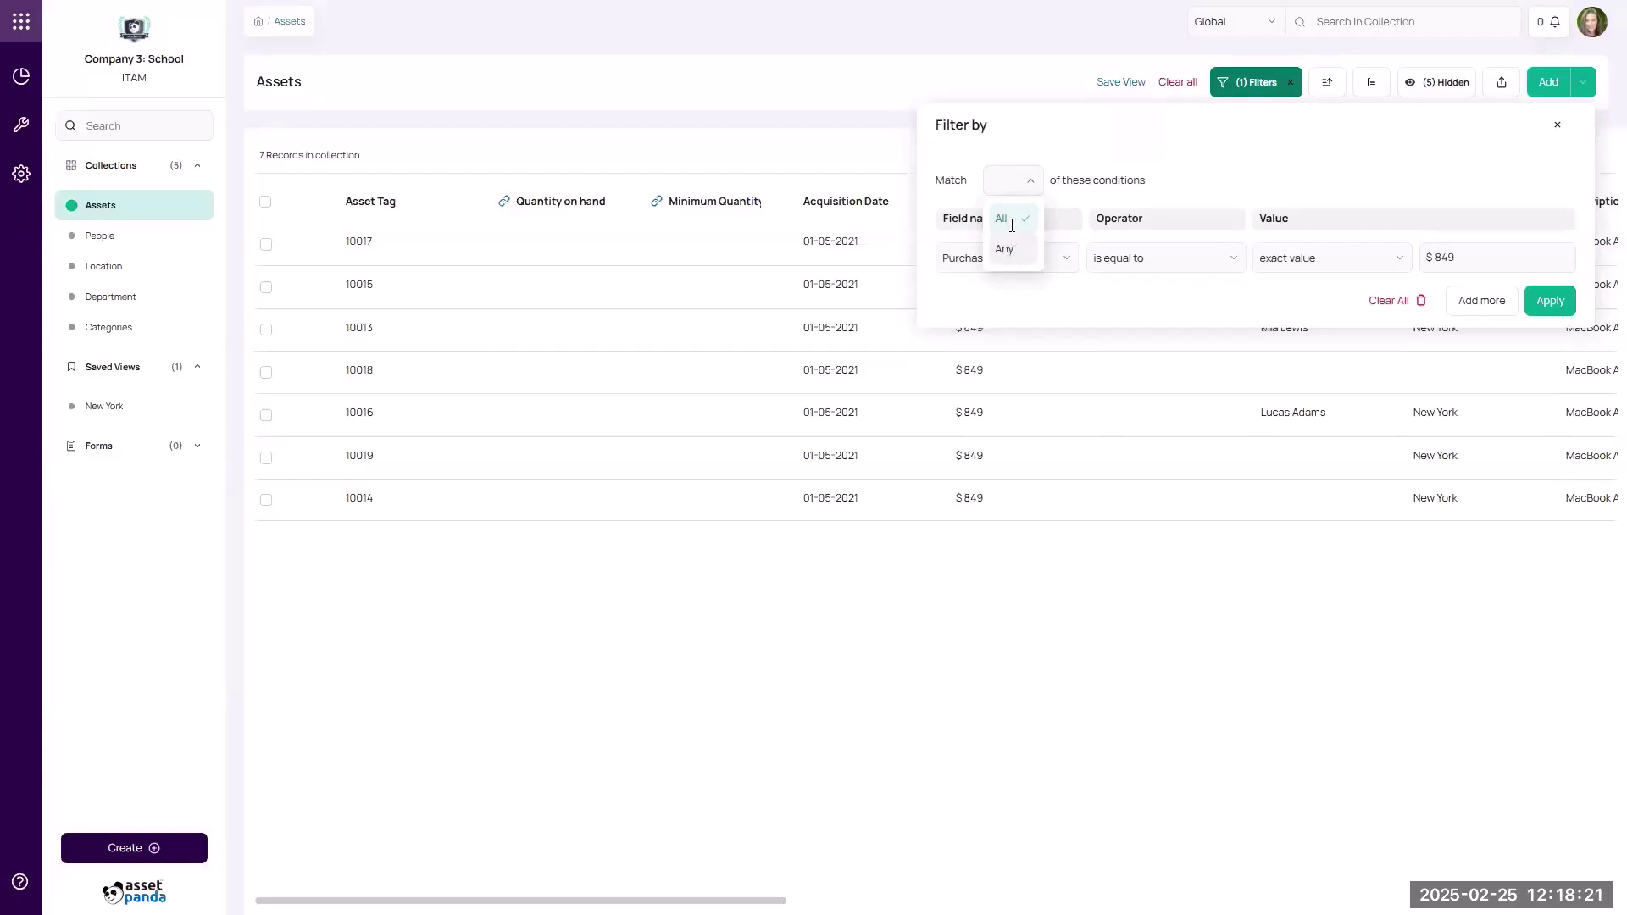
pyautogui.click(1178, 166)
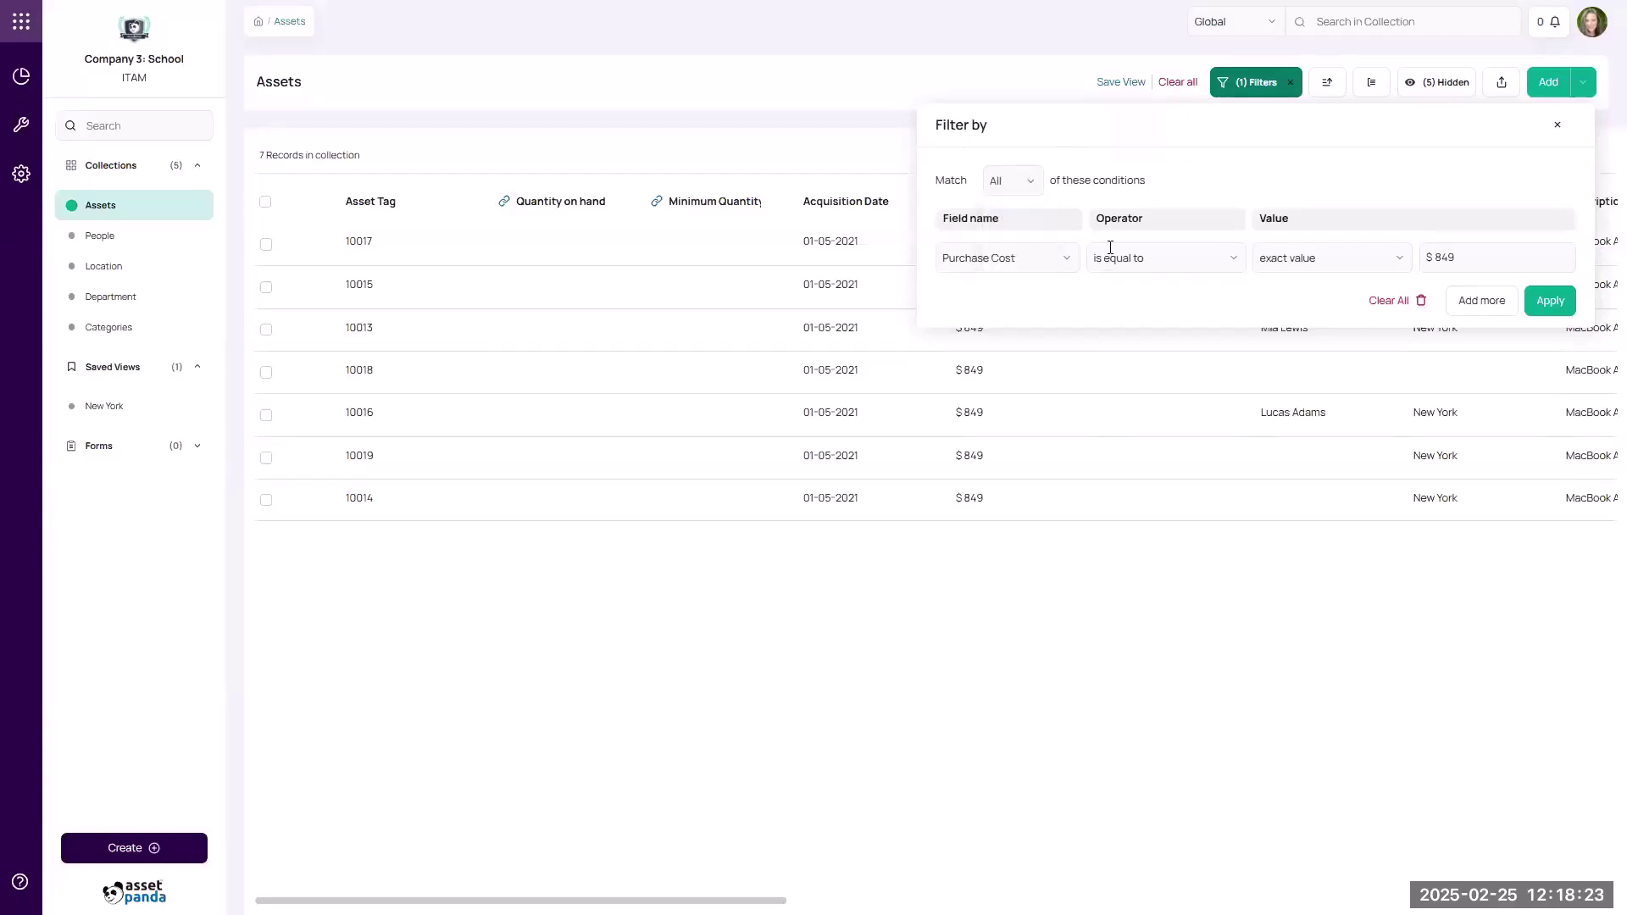
pyautogui.click(1405, 305)
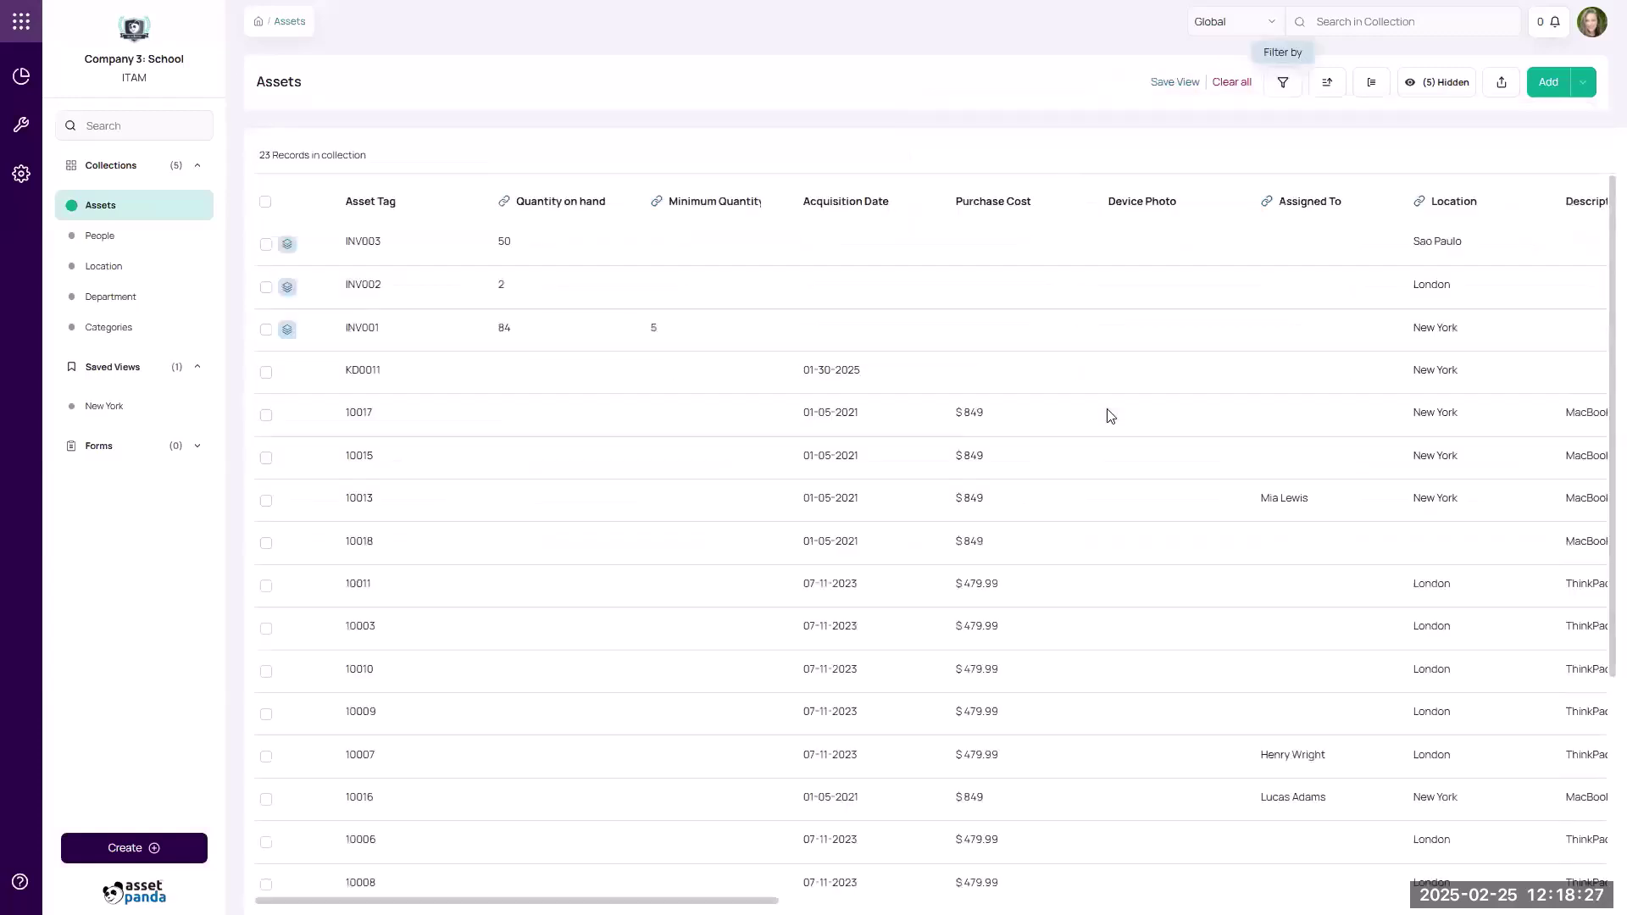
pyautogui.click(1329, 88)
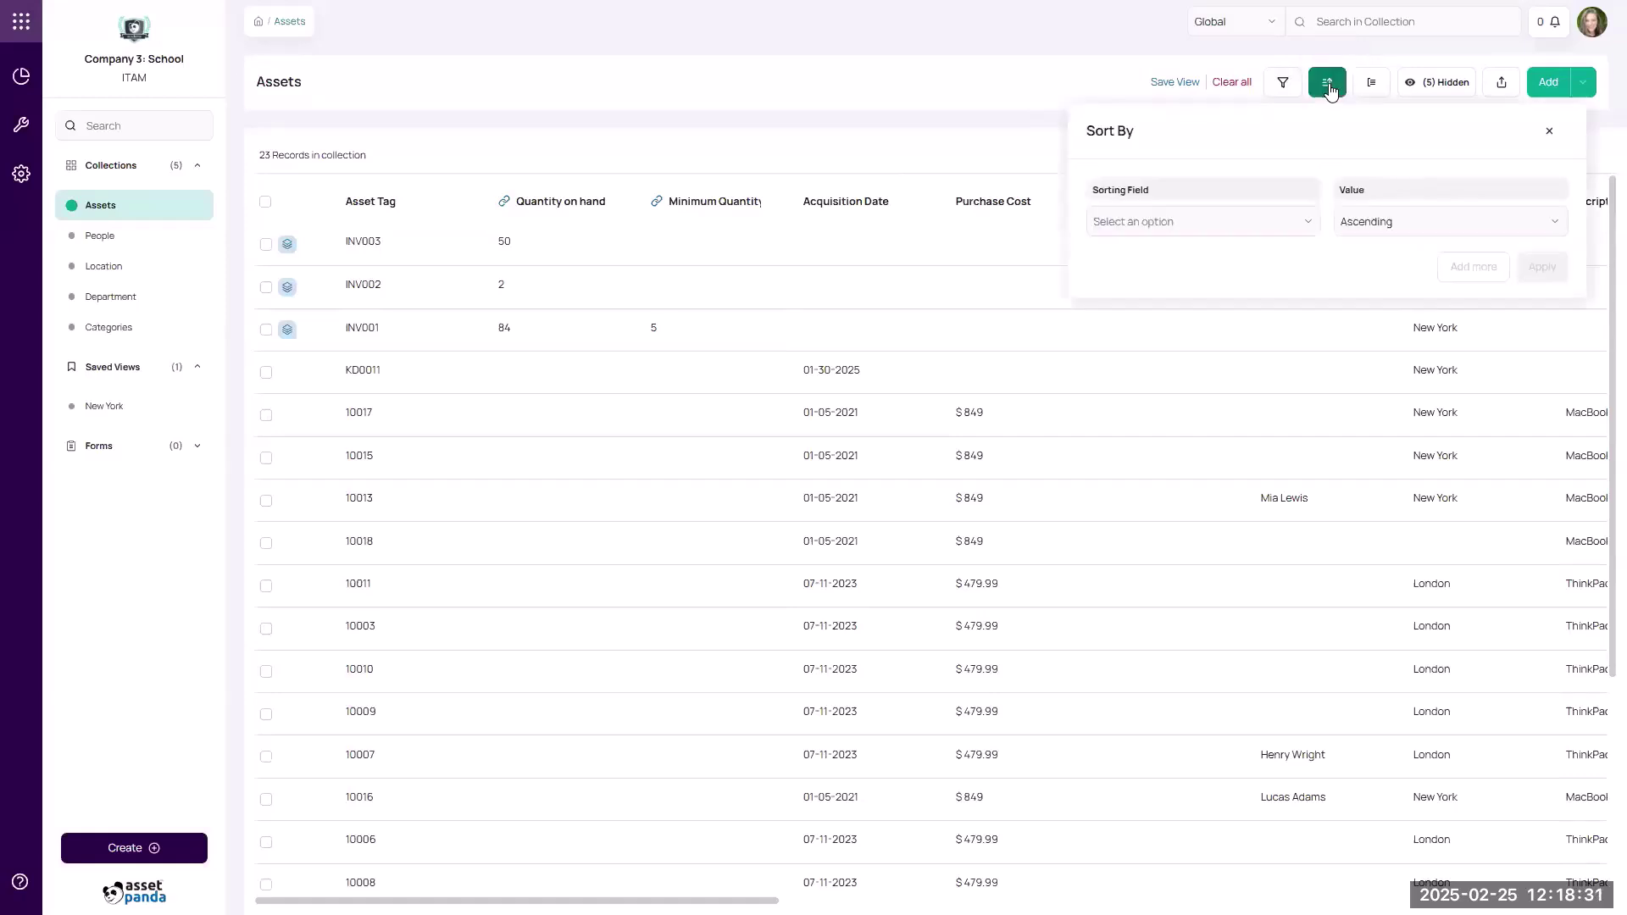
pyautogui.click(1193, 224)
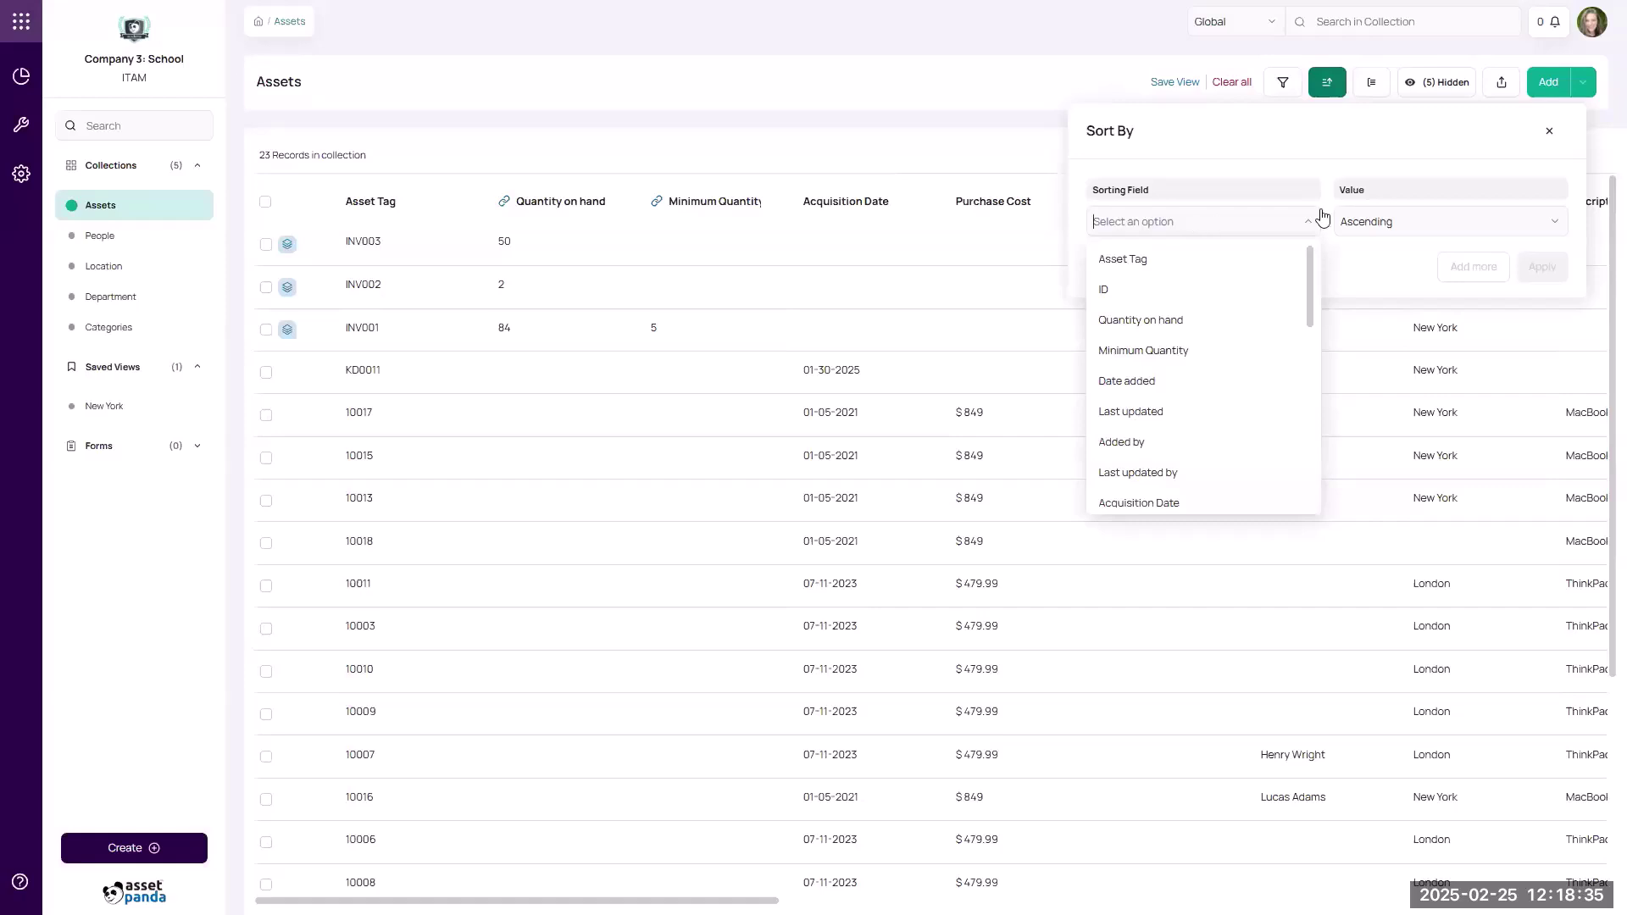
pyautogui.click(1352, 222)
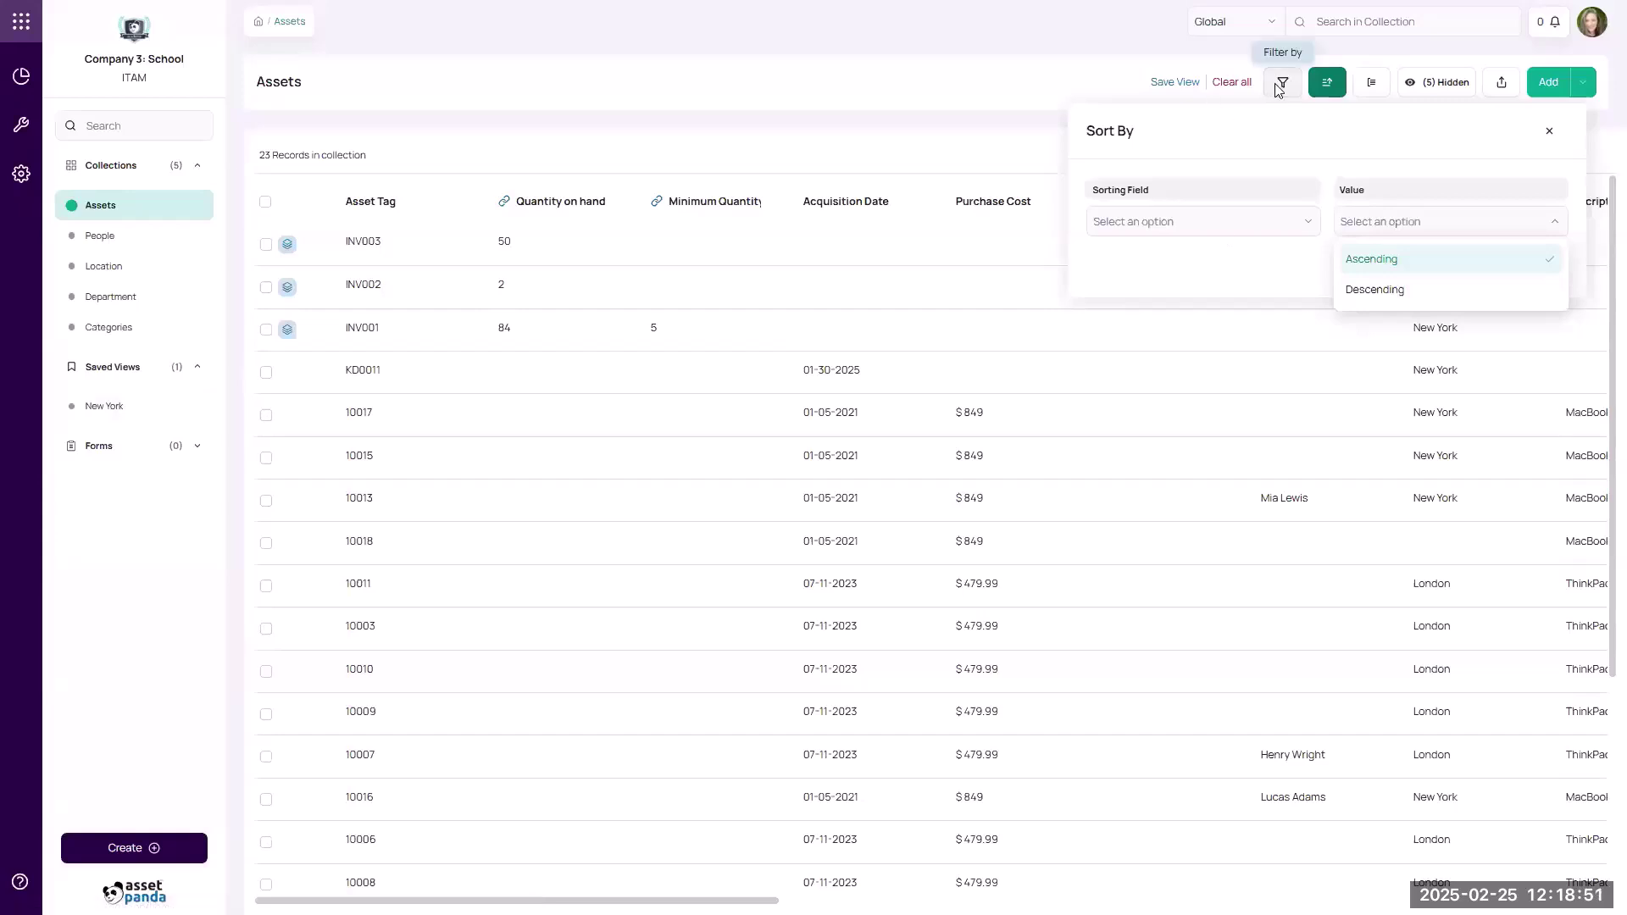
pyautogui.click(1369, 86)
# Set Purchase Cost as the primary grouping, giving 479.99 (12), 849 (7) and empty (4) groups.
pyautogui.click(1364, 95)
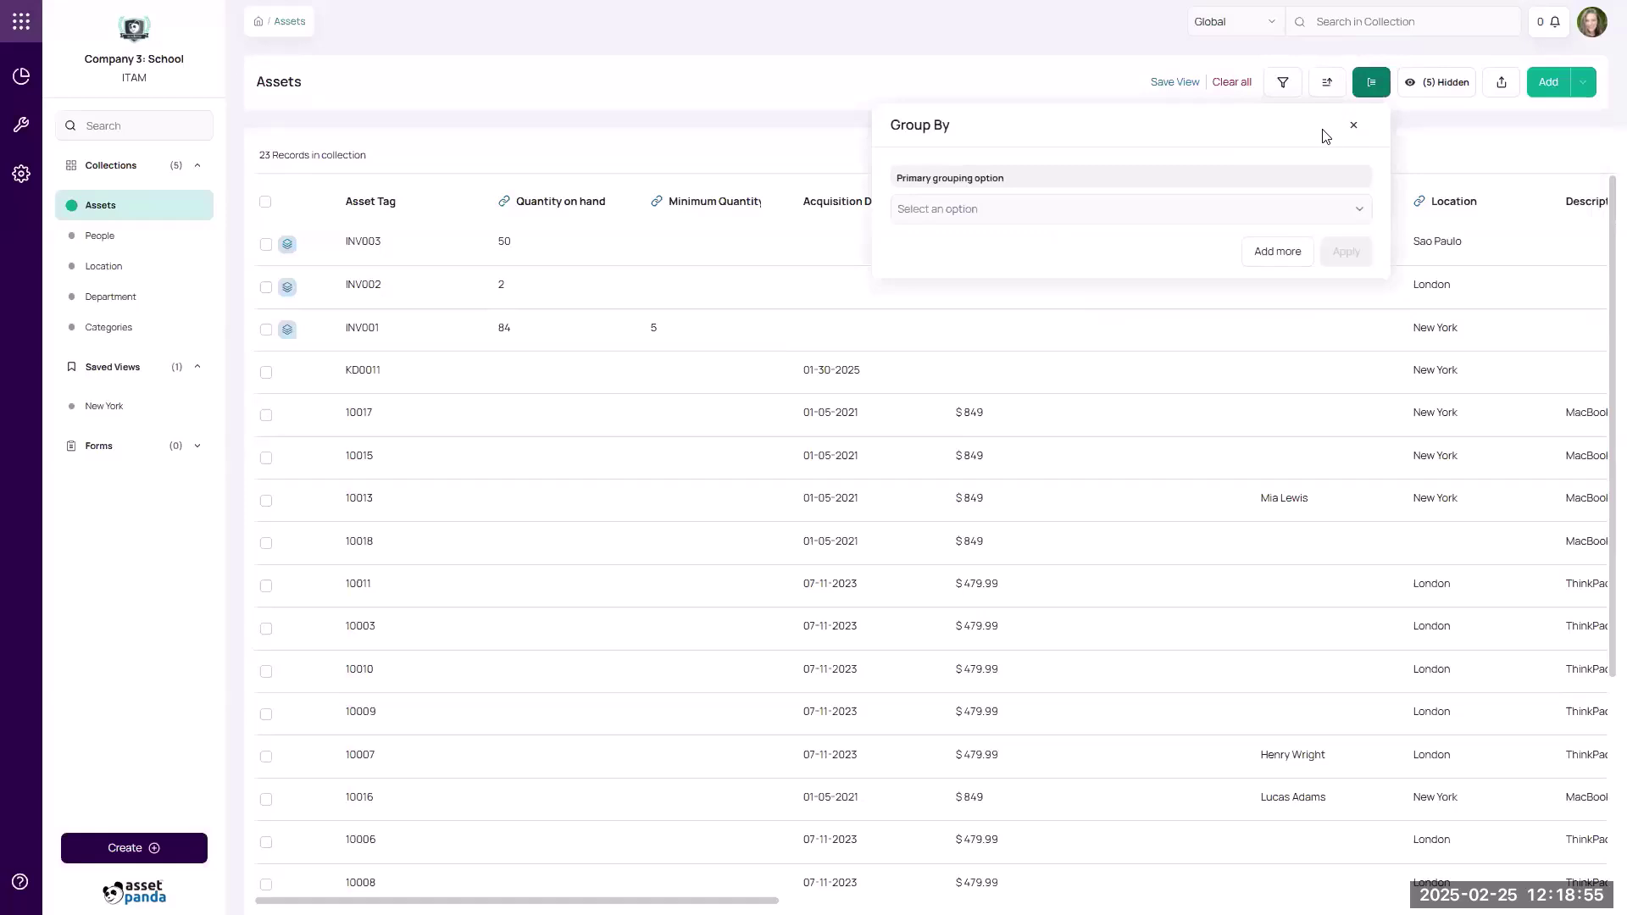
pyautogui.click(1038, 211)
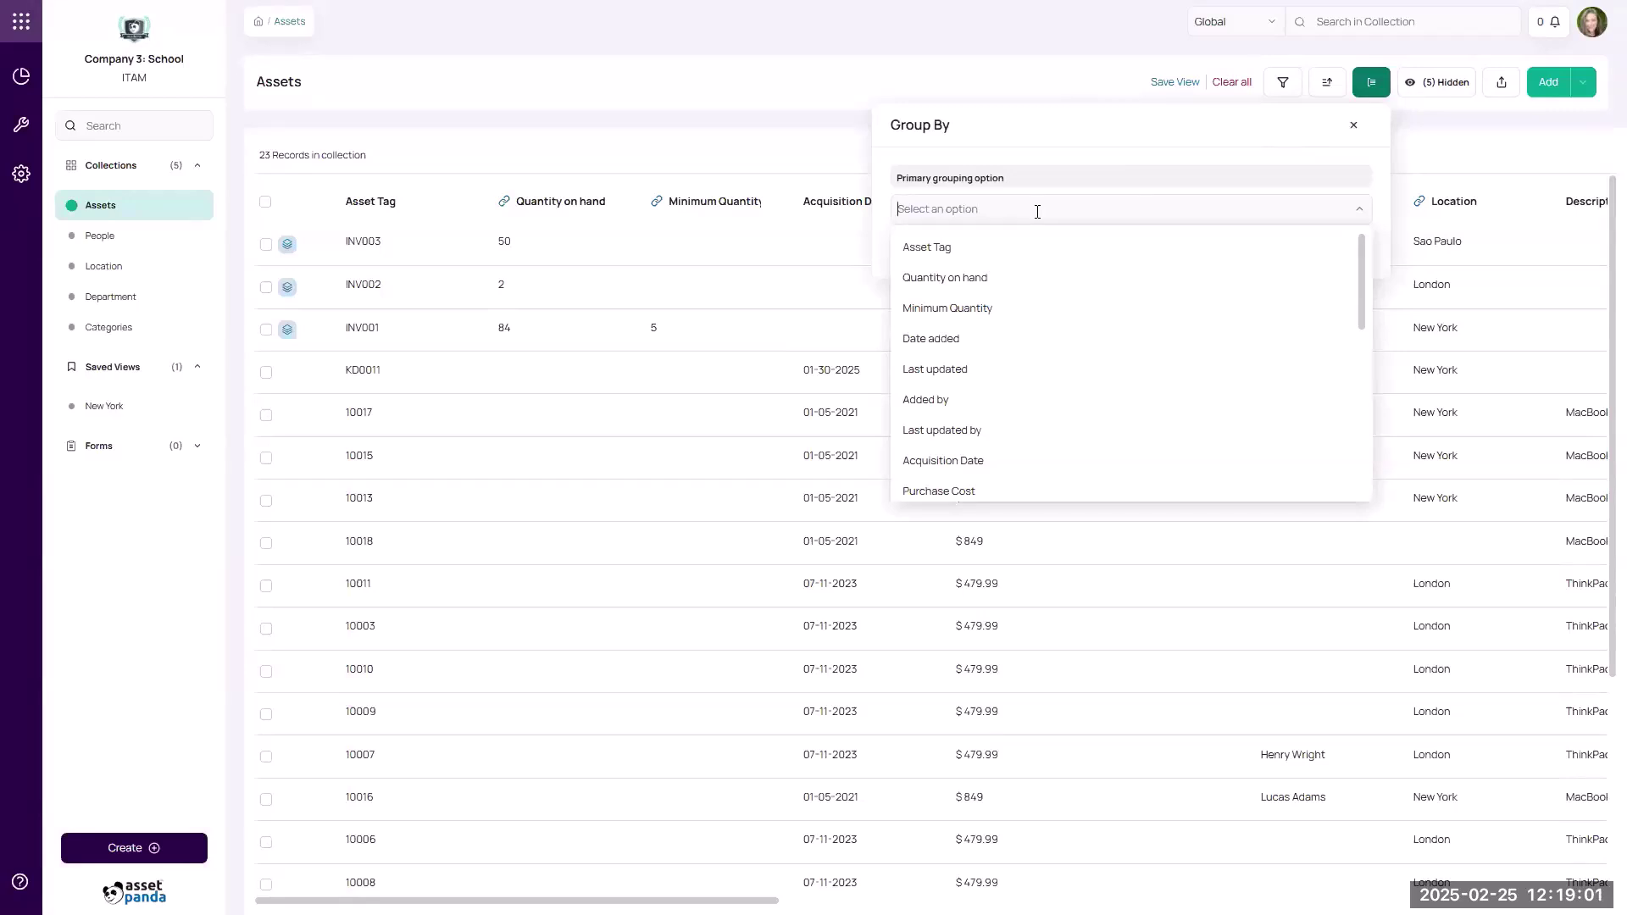
pyautogui.scroll(-2, 1047, 248)
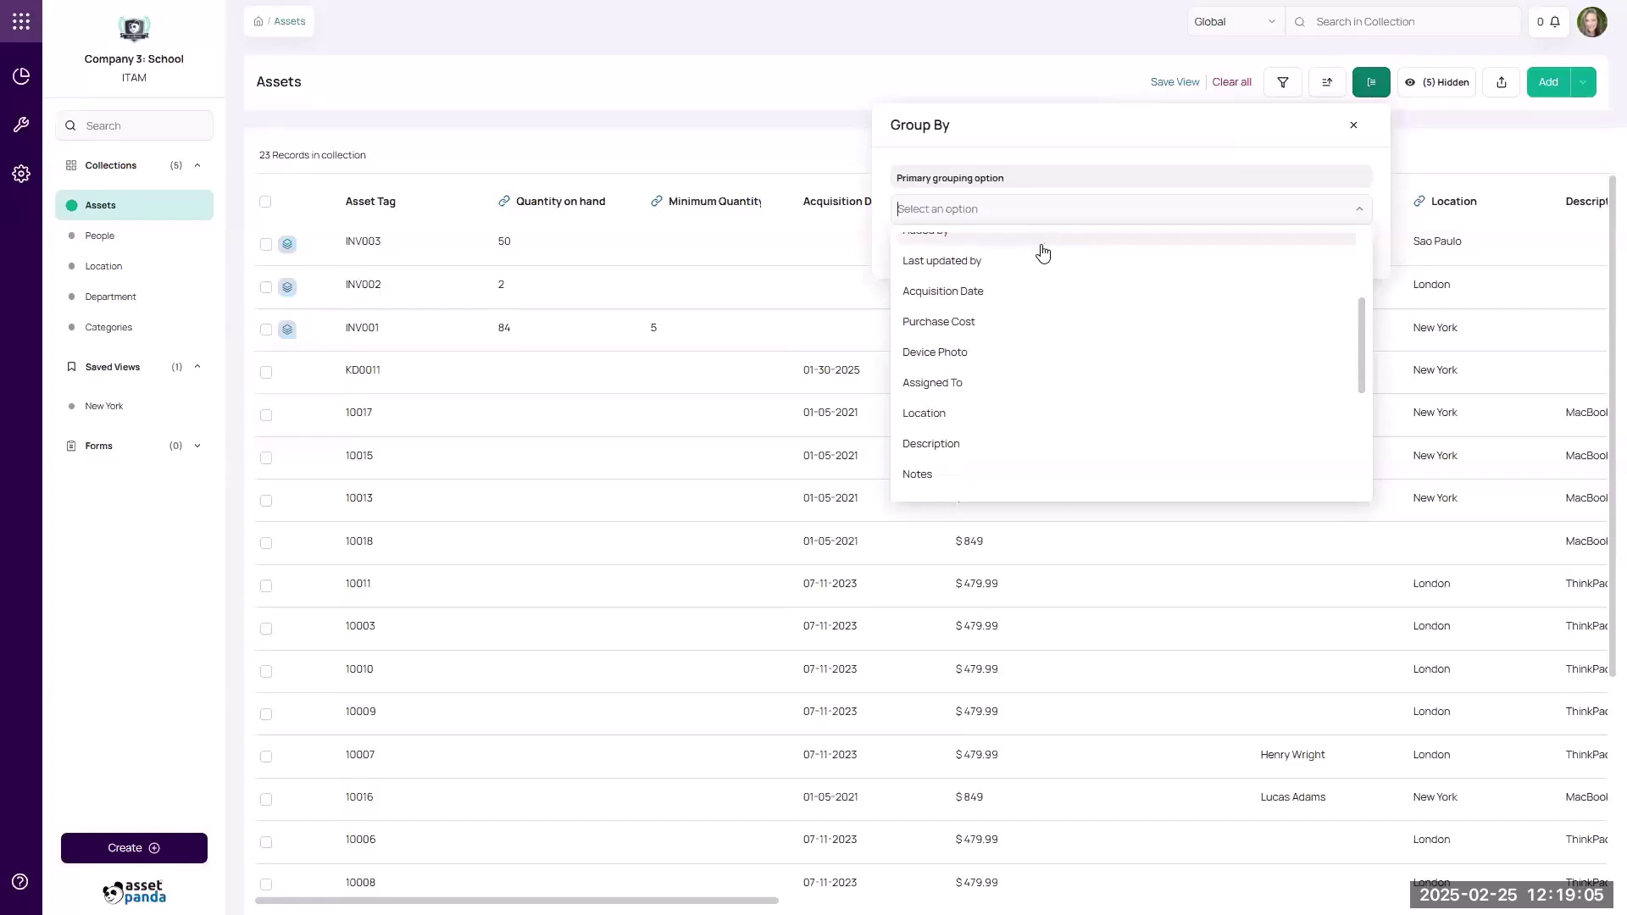
pyautogui.click(1000, 322)
pyautogui.click(1345, 252)
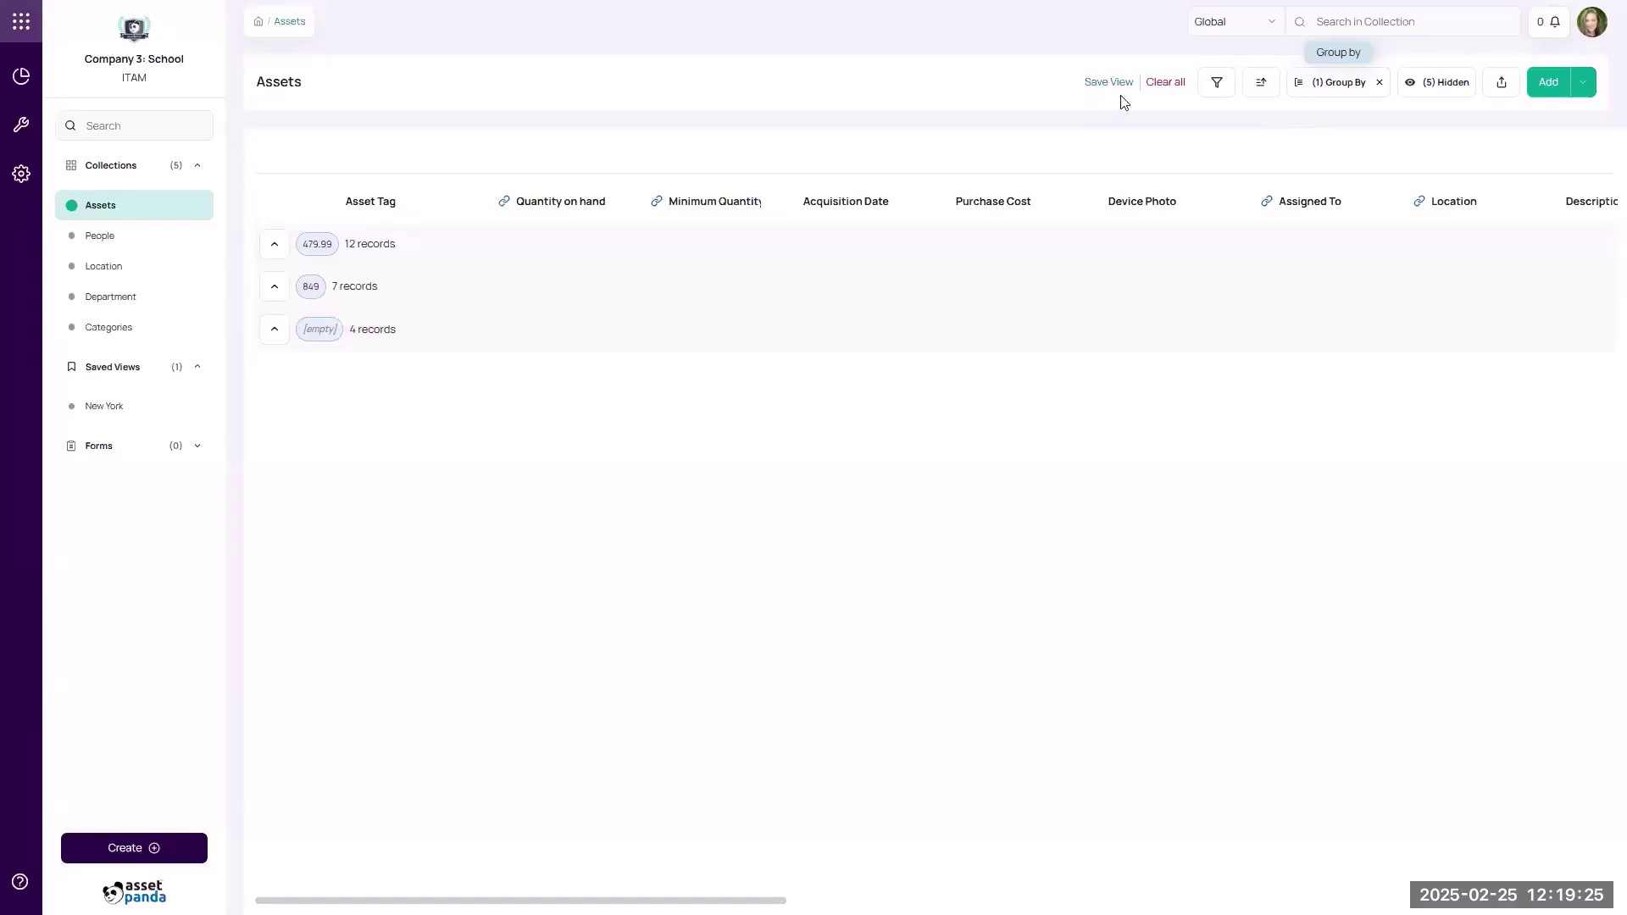
# Save the grouped list as Test View and open it from Saved Views.
pyautogui.click(1101, 85)
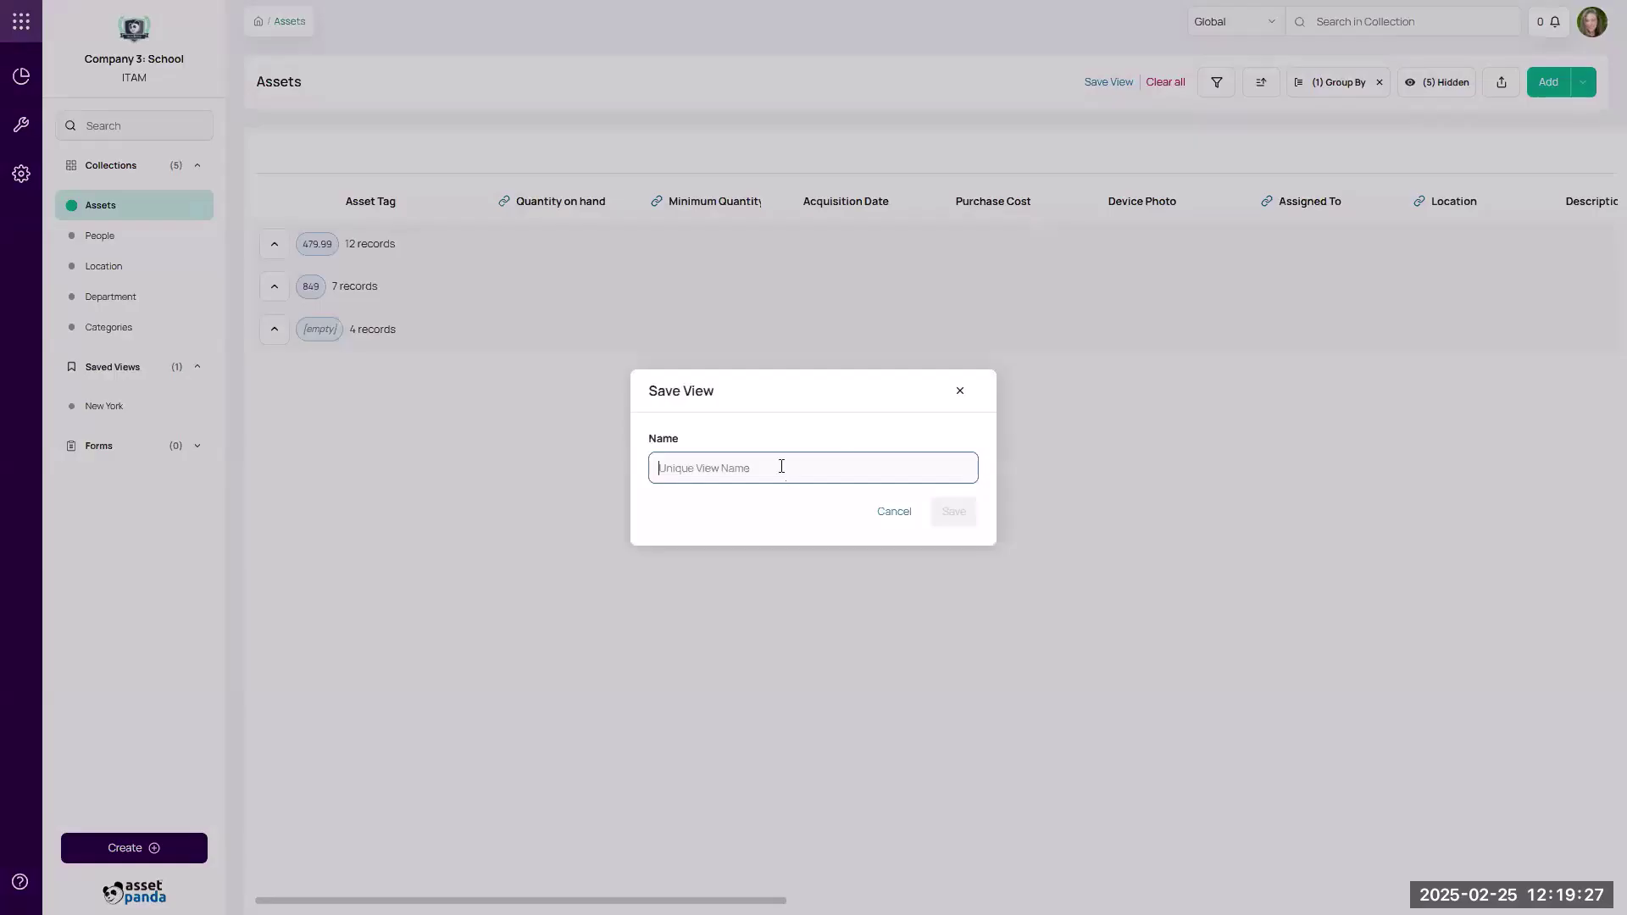
pyautogui.write('Tes')
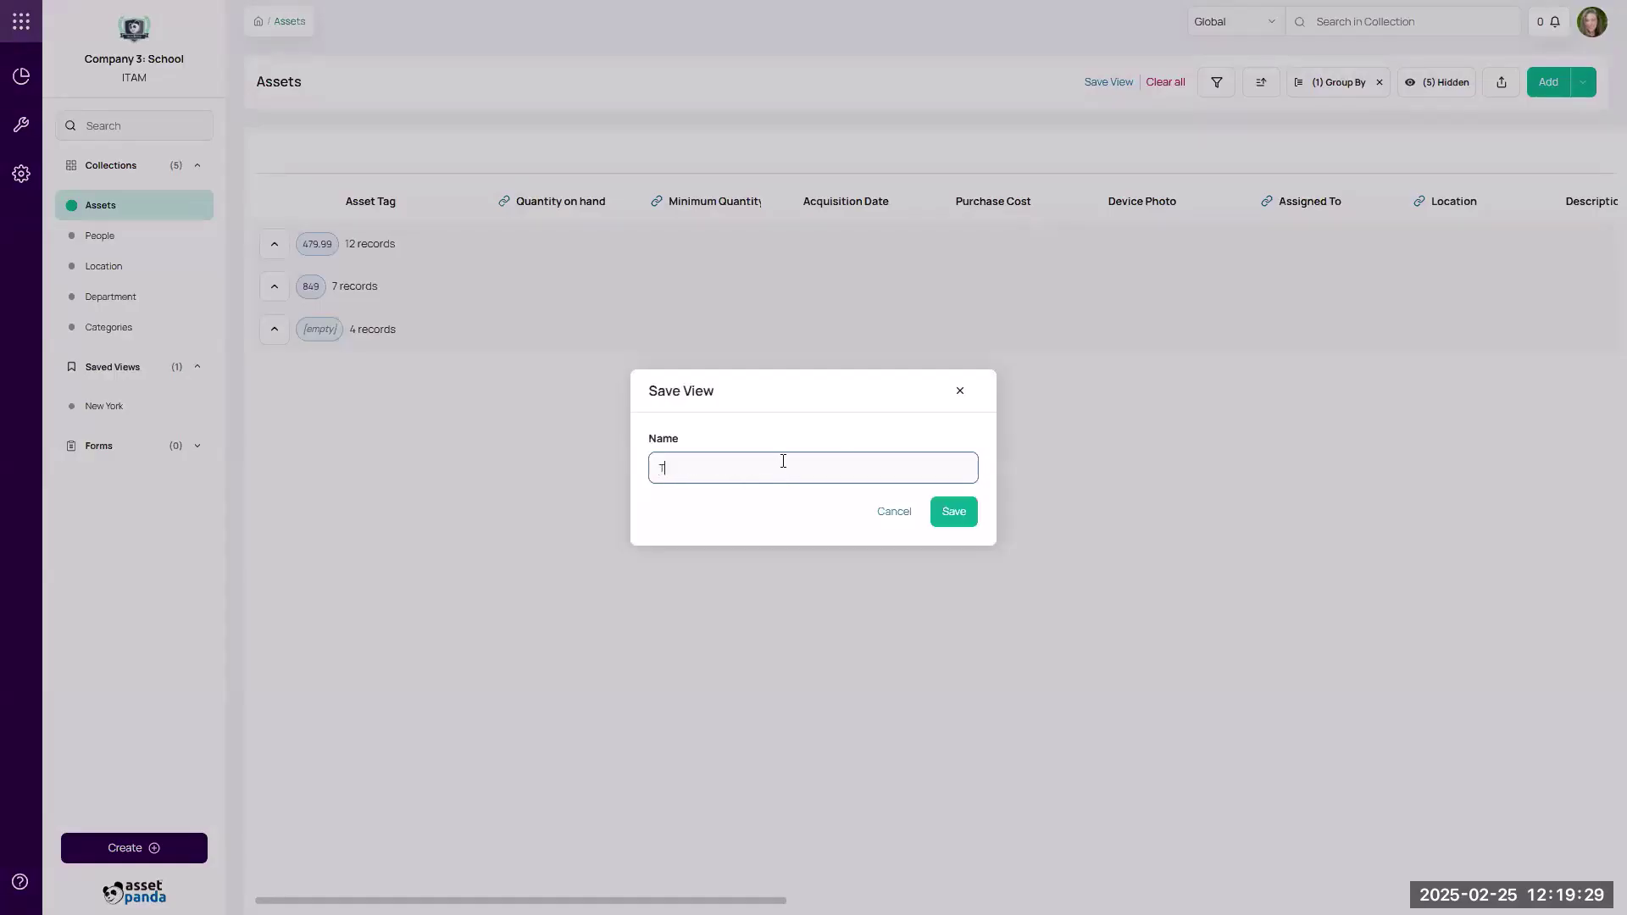
pyautogui.write('t View')
pyautogui.click(952, 510)
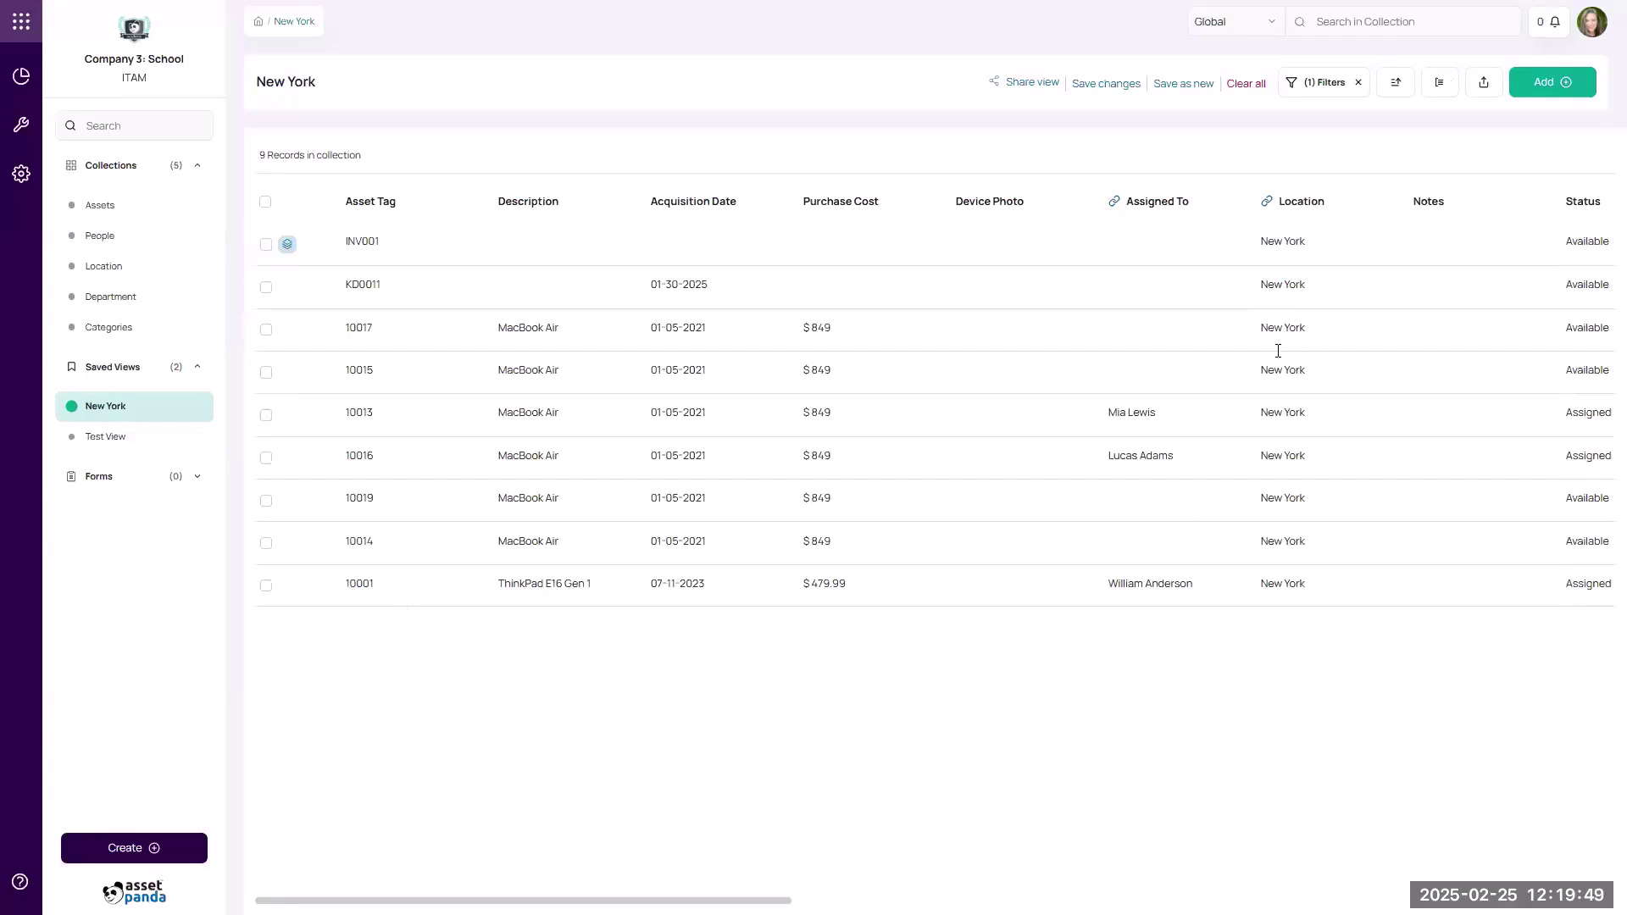
pyautogui.click(127, 450)
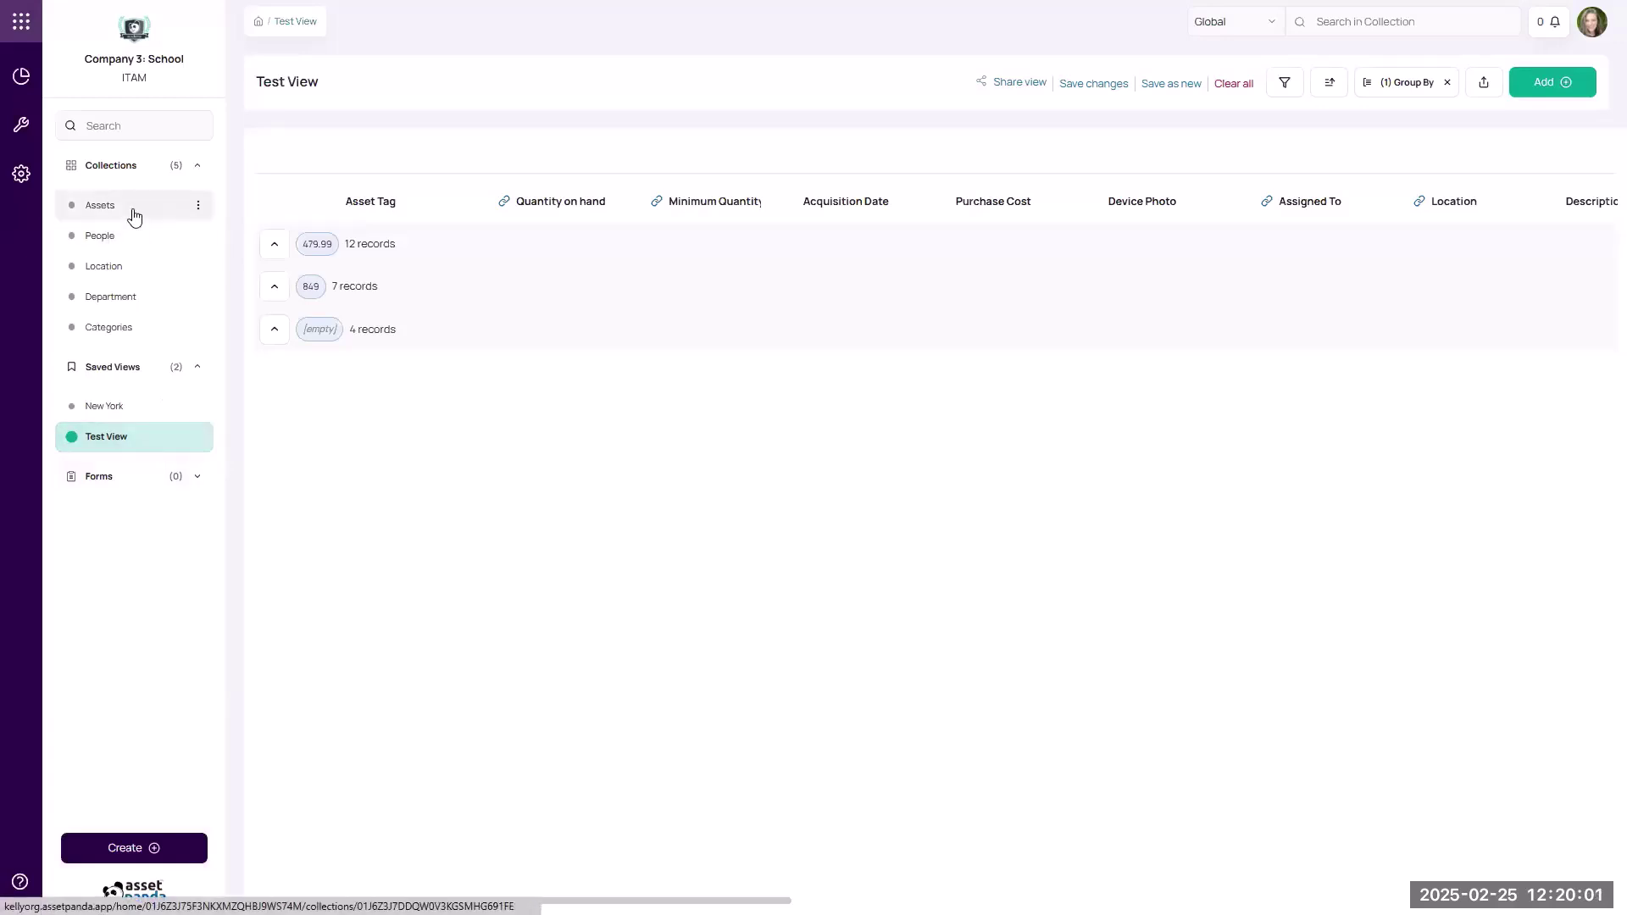
# Open the Assets collection and clear all search, grouping and hidden fields to show 23 records.
pyautogui.click(159, 221)
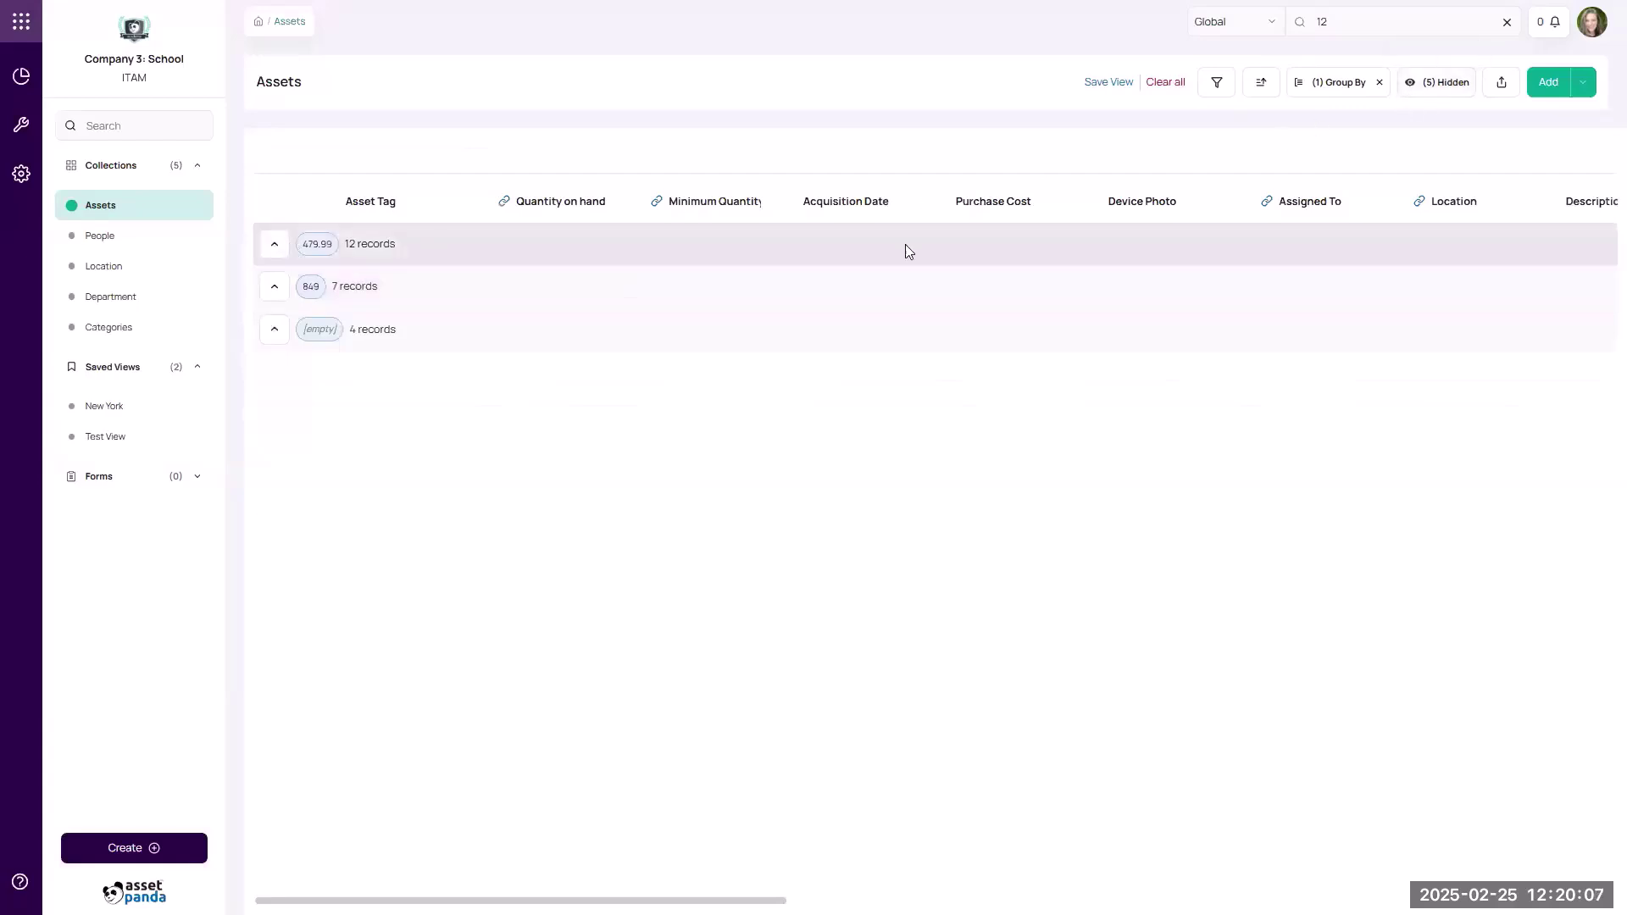
pyautogui.click(1167, 83)
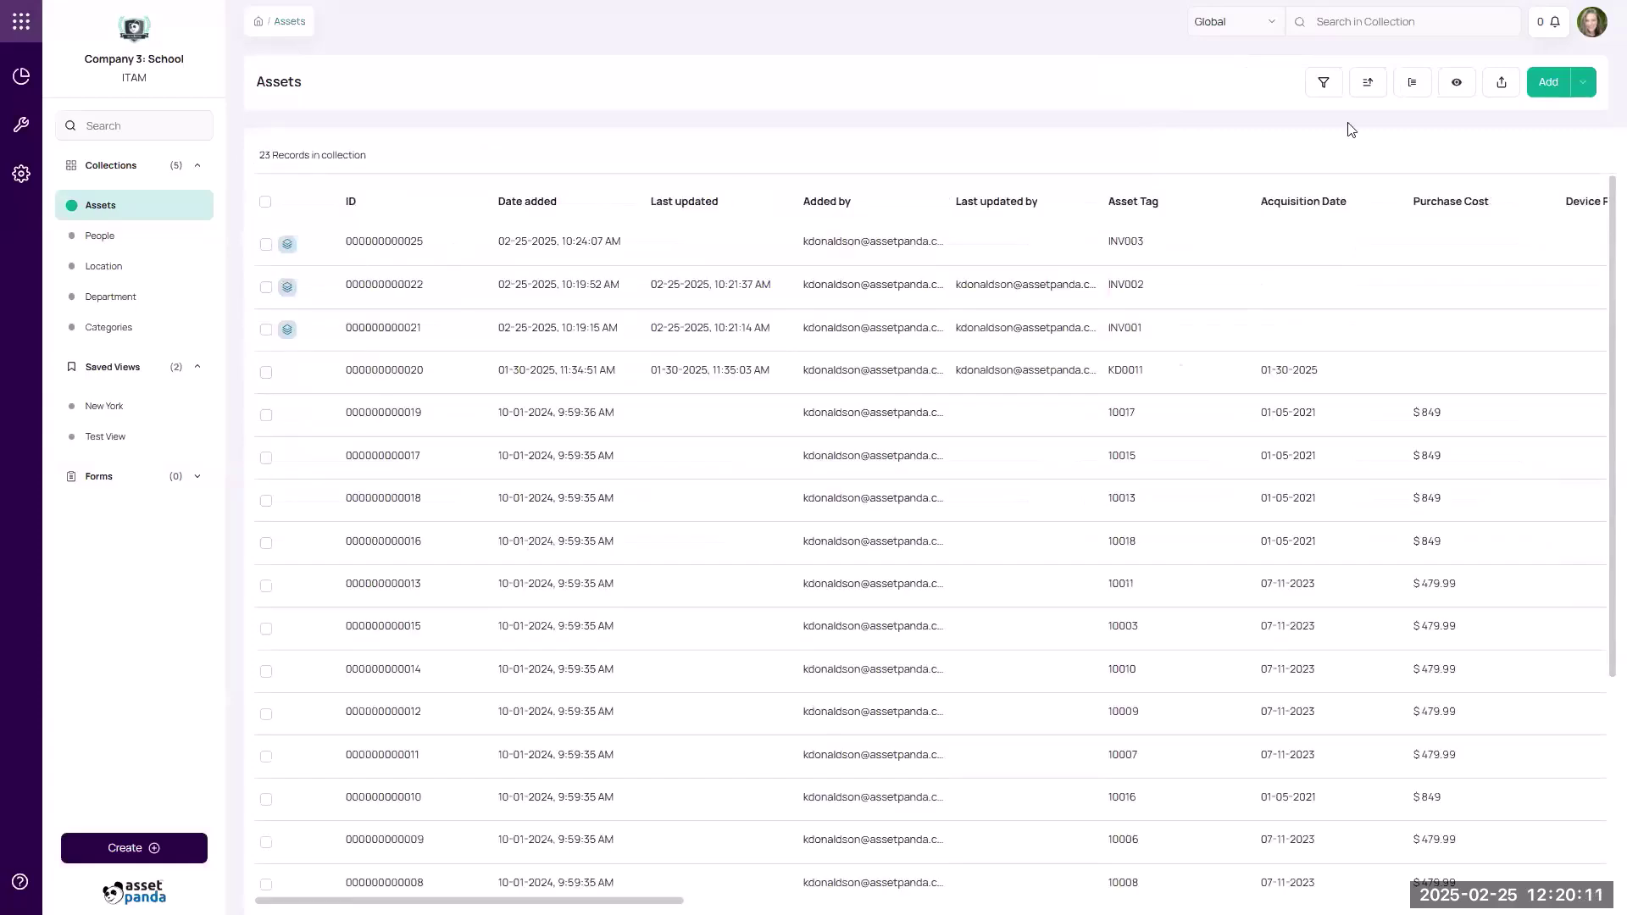
# Hide the ID, Date added, Last updated, Added by and Last updated by columns.
pyautogui.click(1461, 85)
pyautogui.click(1446, 193)
pyautogui.click(1446, 226)
pyautogui.click(1446, 257)
pyautogui.click(1444, 289)
pyautogui.click(1437, 324)
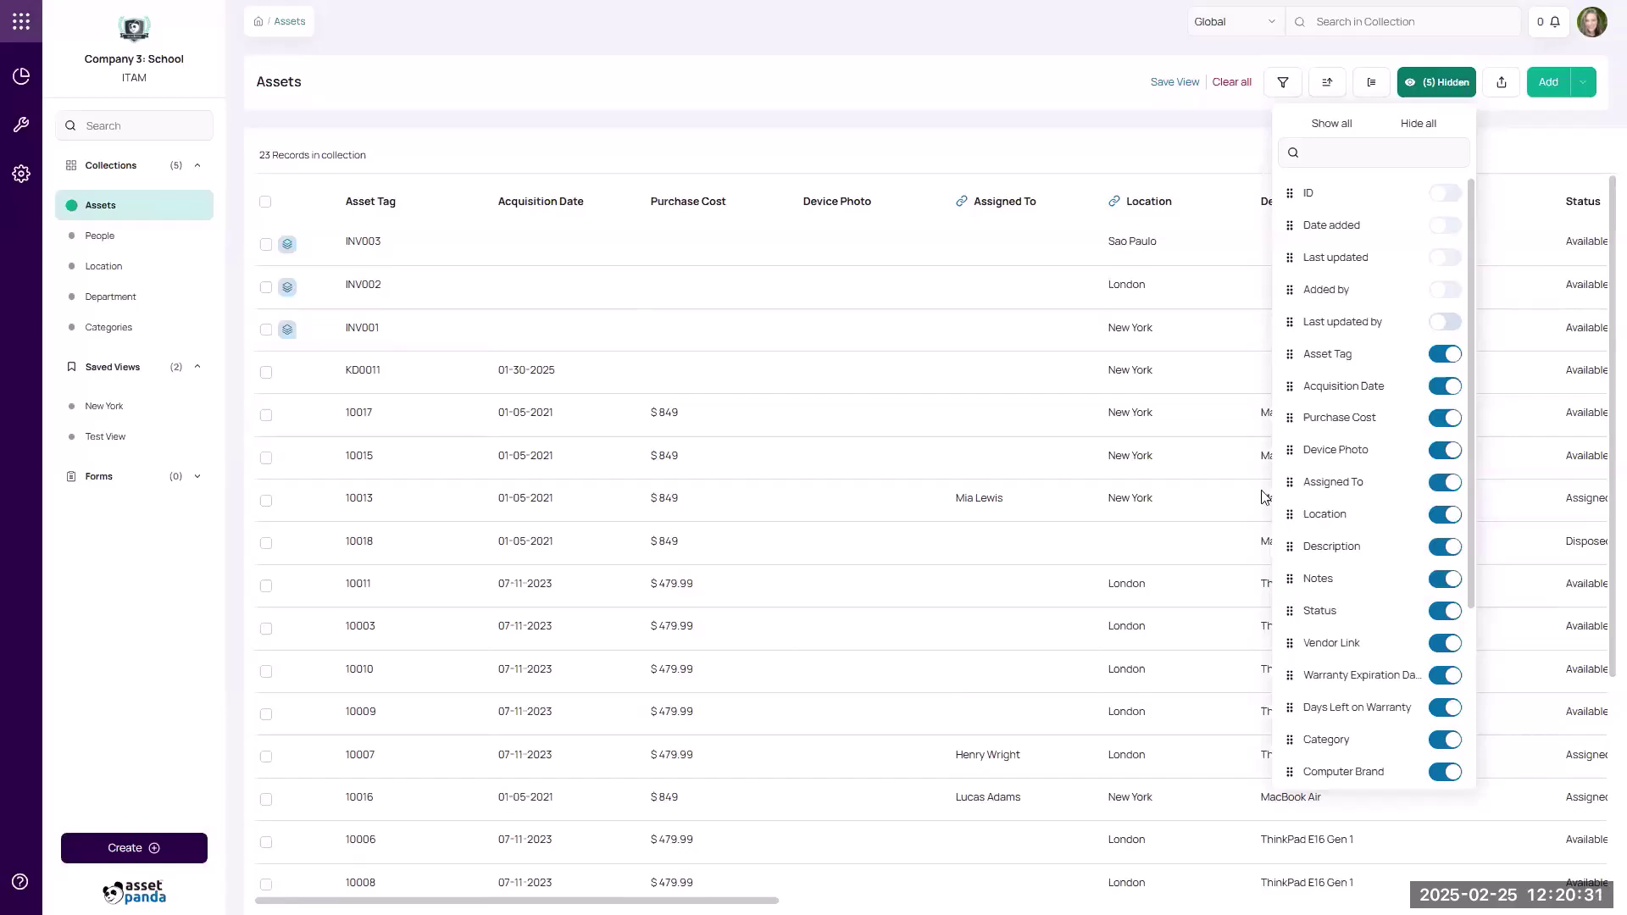
pyautogui.hscroll(10, 763, 542)
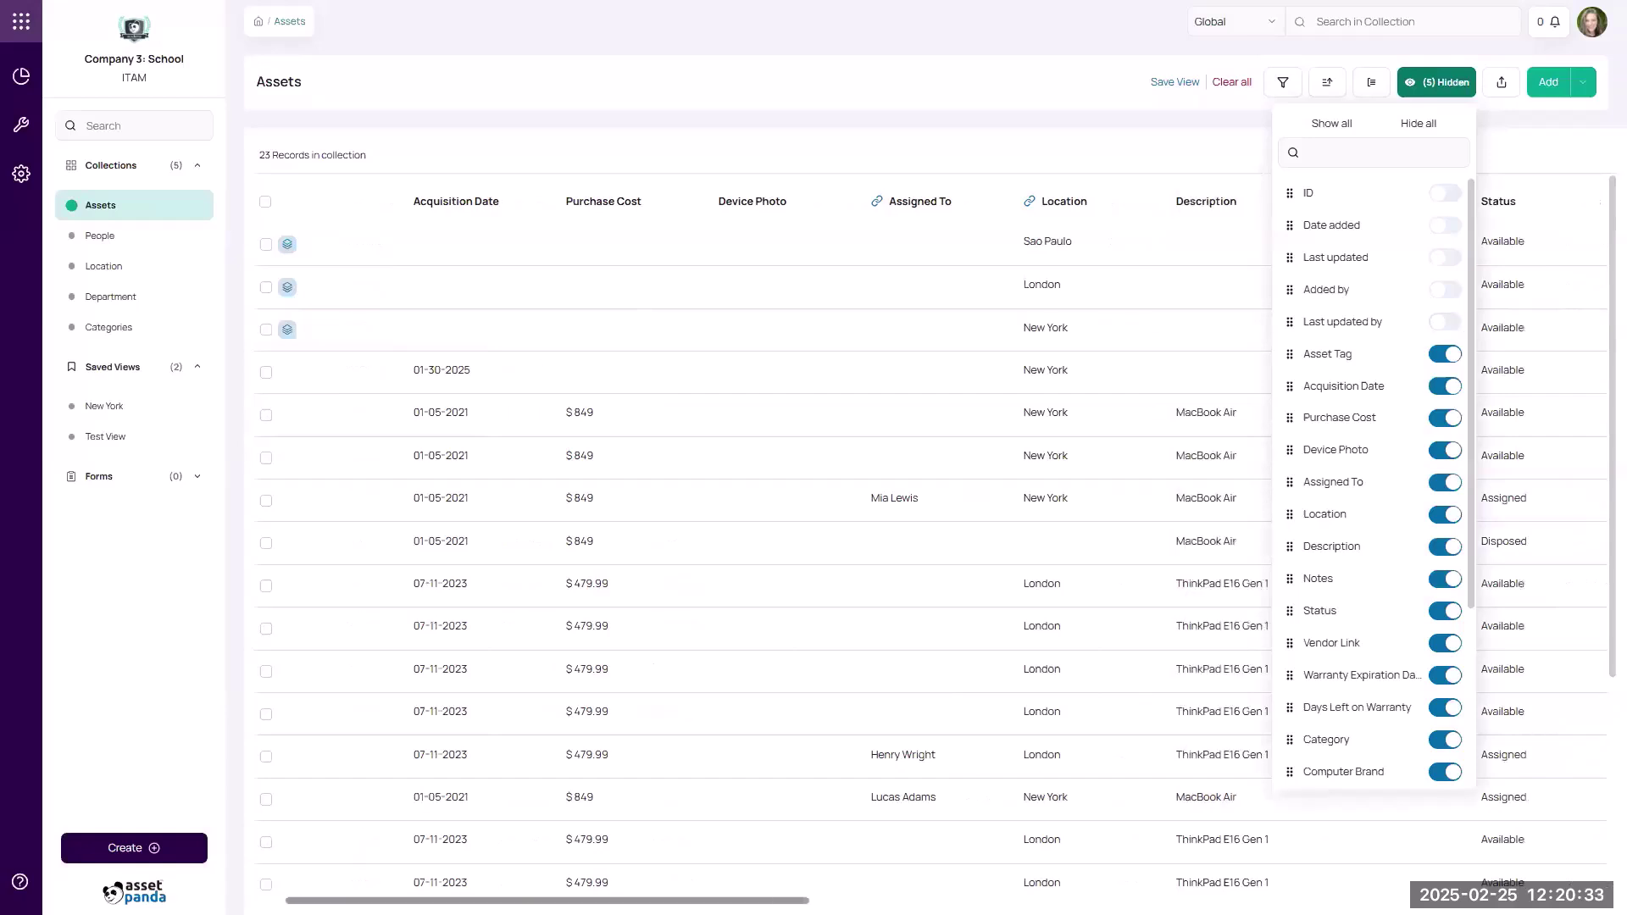
pyautogui.hscroll(5, 763, 543)
pyautogui.hscroll(-10, 762, 543)
pyautogui.hscroll(-5, 874, 871)
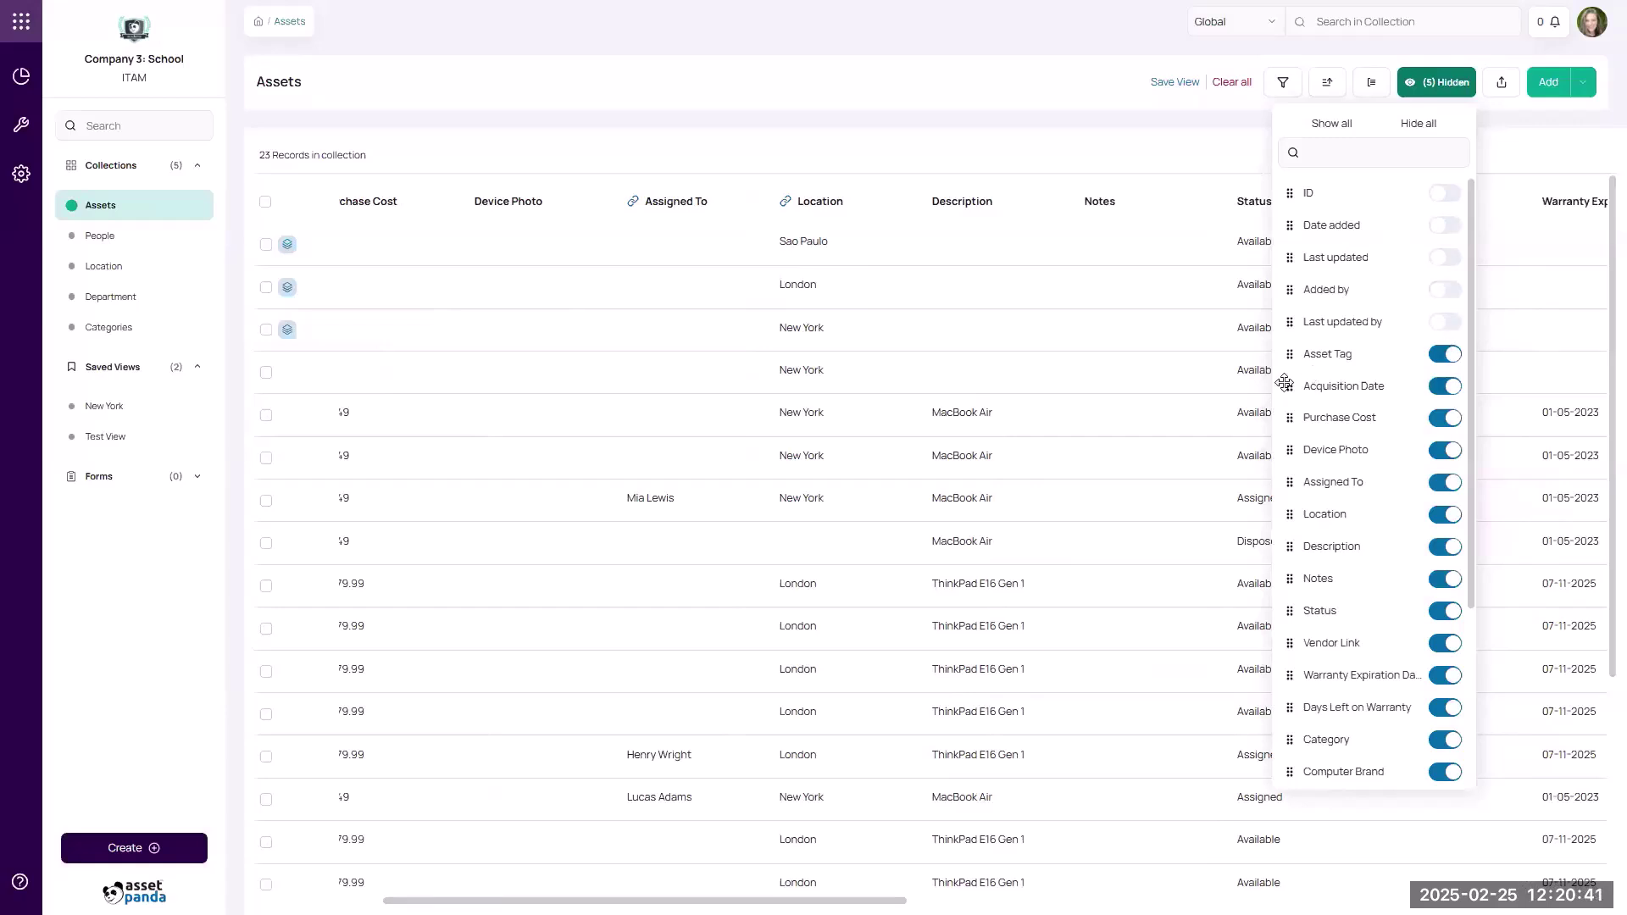
# Move Acquisition Date to the top of the field list to make it the first column.
pyautogui.moveTo(1290, 385); pyautogui.dragTo(1294, 192)
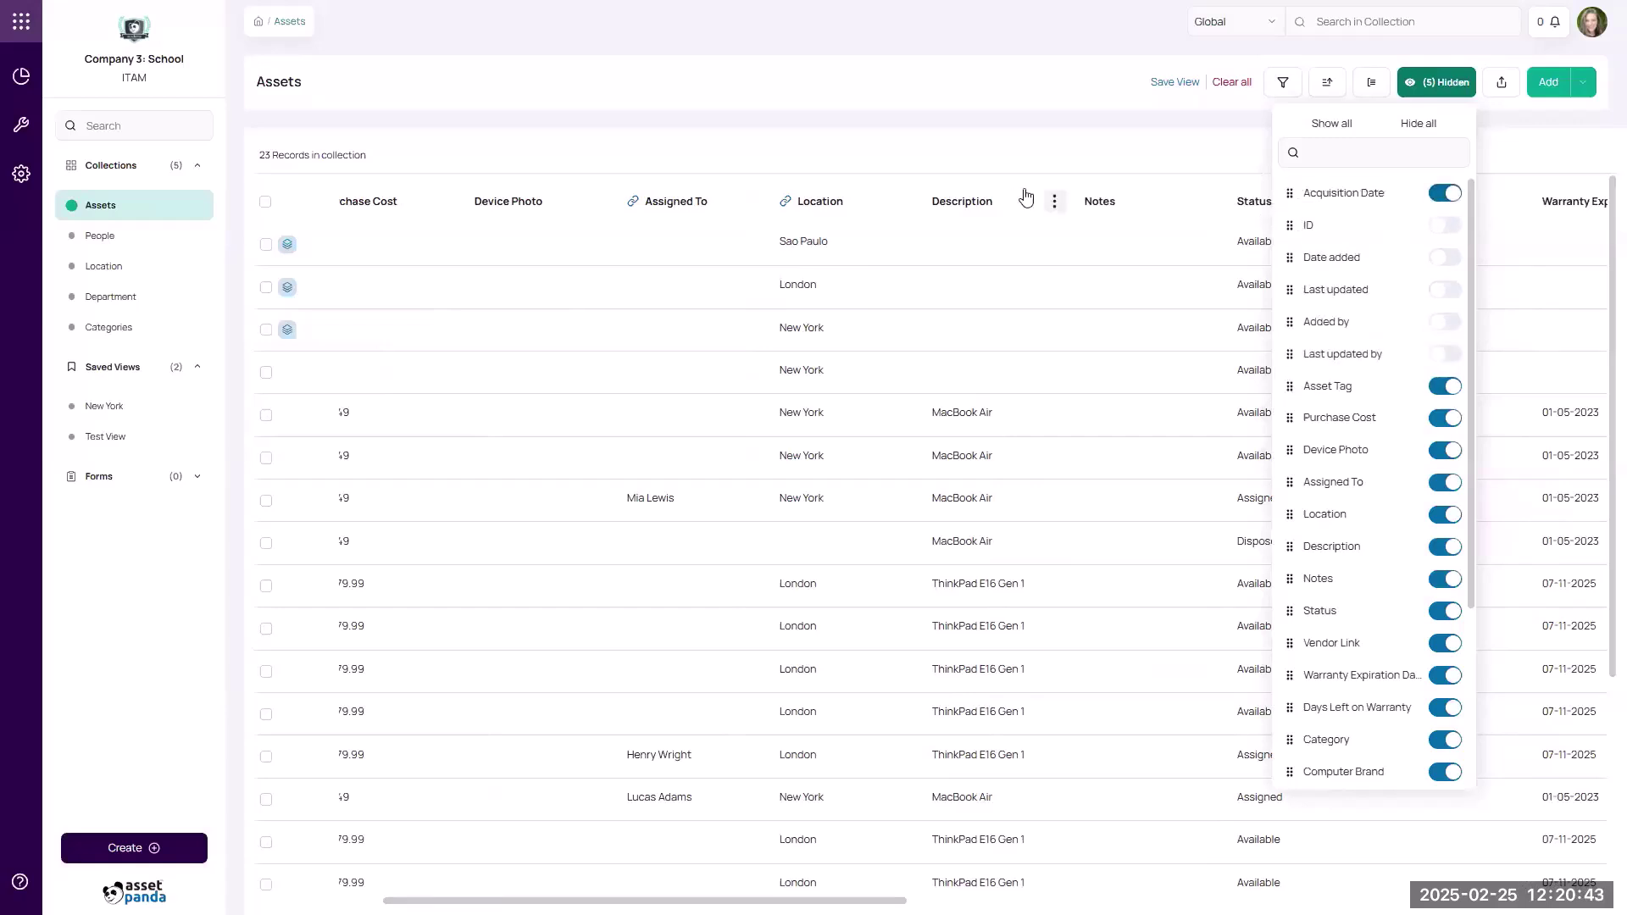
pyautogui.moveTo(713, 901); pyautogui.dragTo(584, 901)
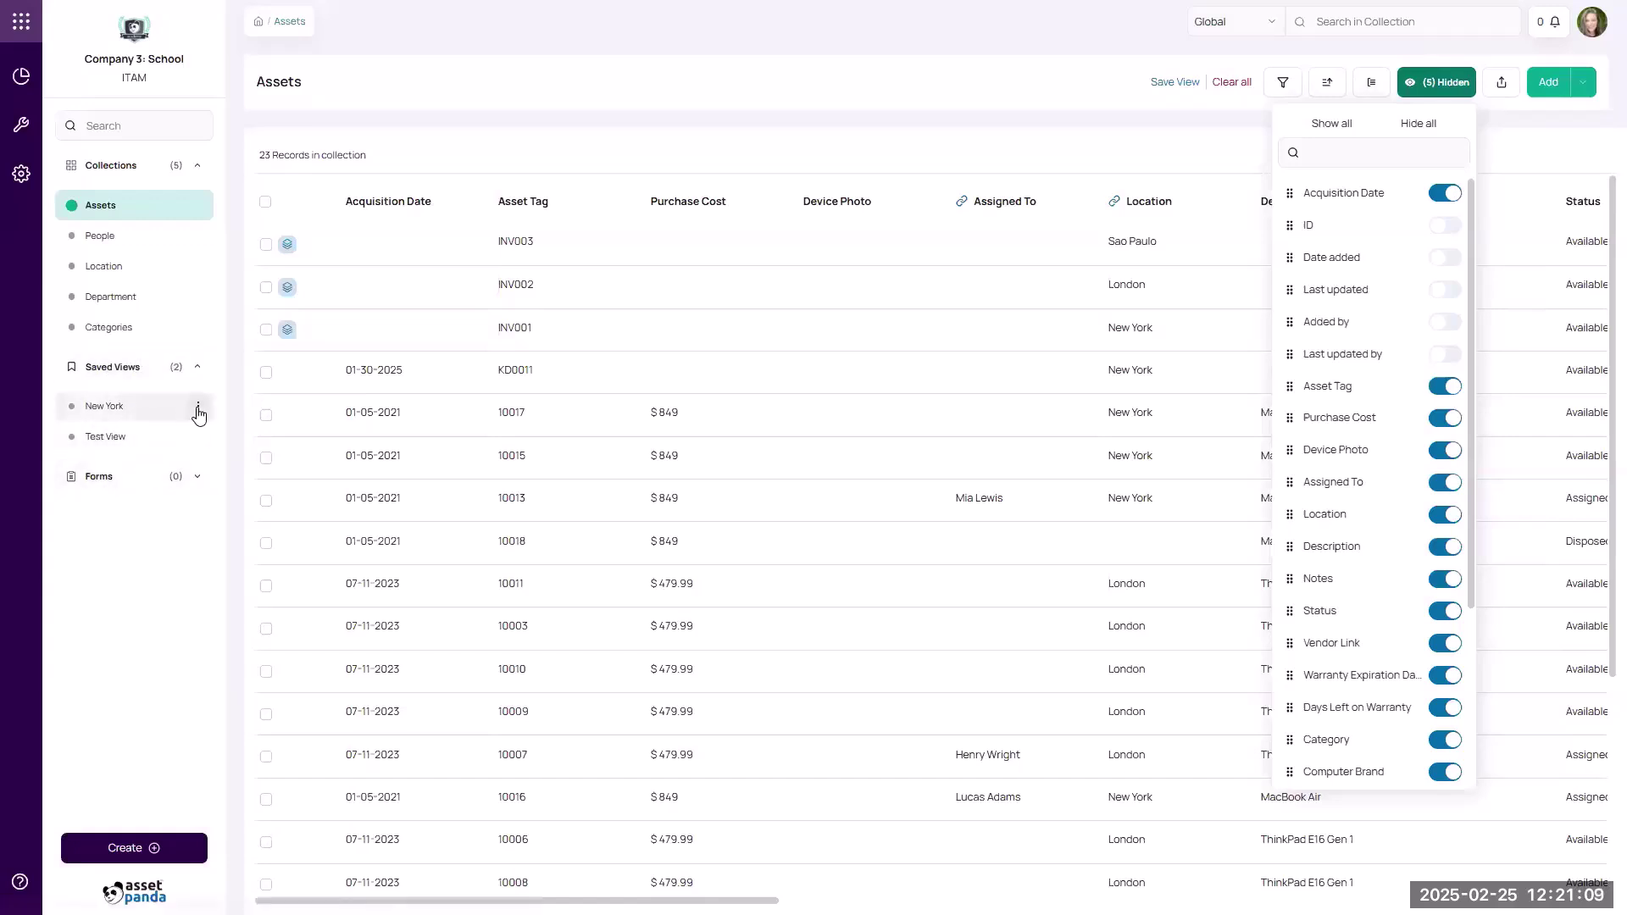
pyautogui.click(198, 406)
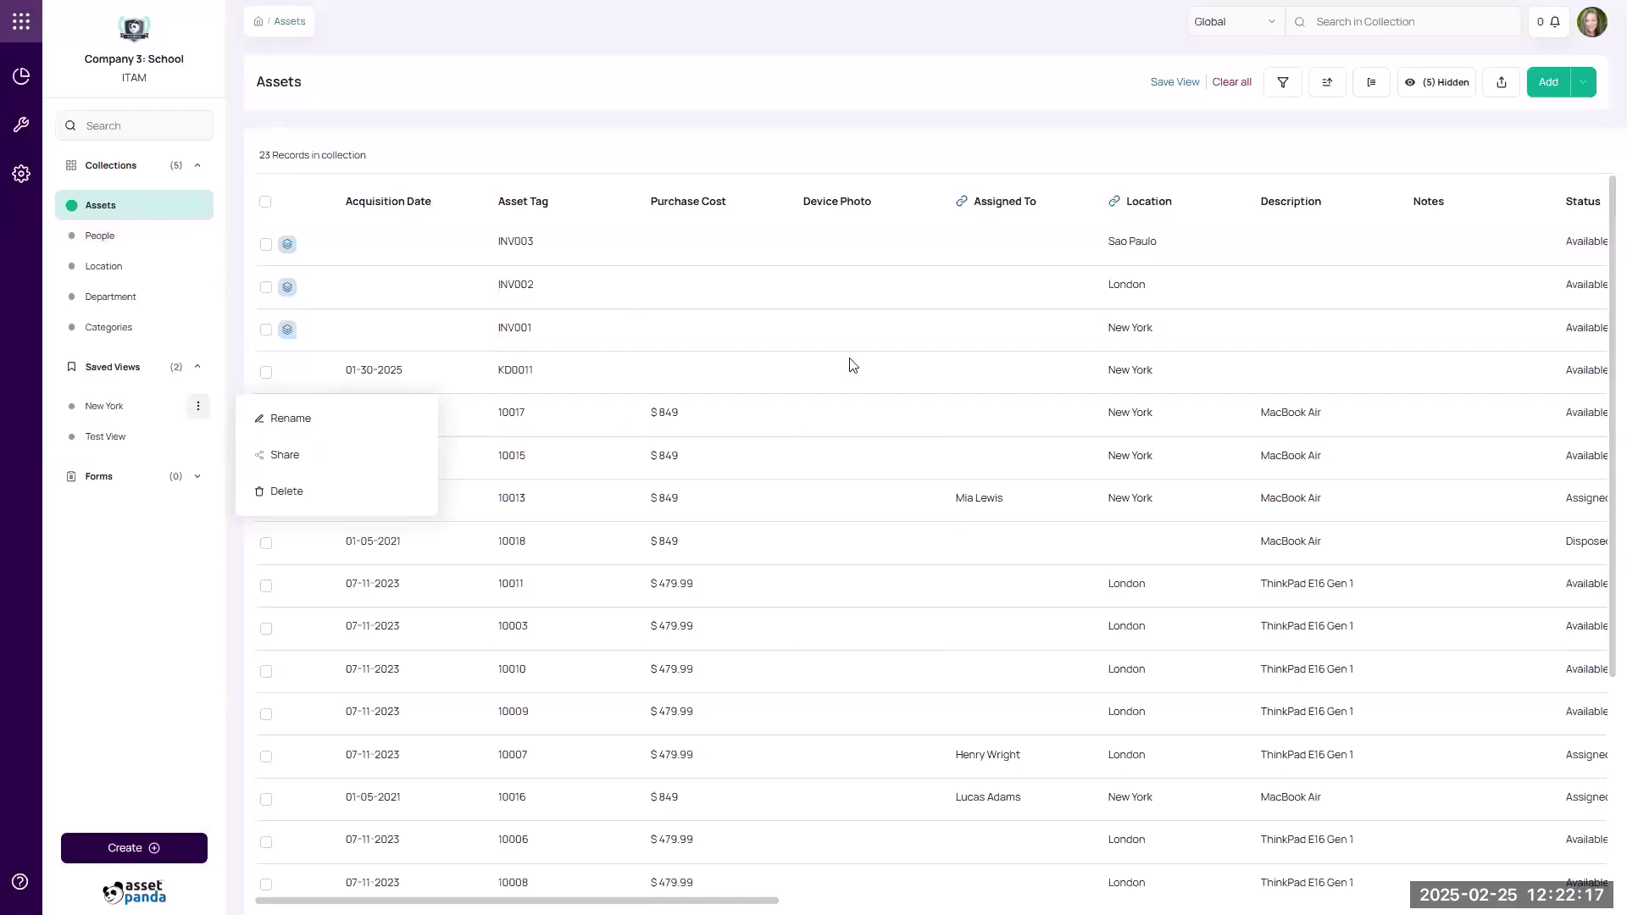
# Switch to the New York saved view, then open the empty 'test 2' dashboard.
pyautogui.click(552, 207)
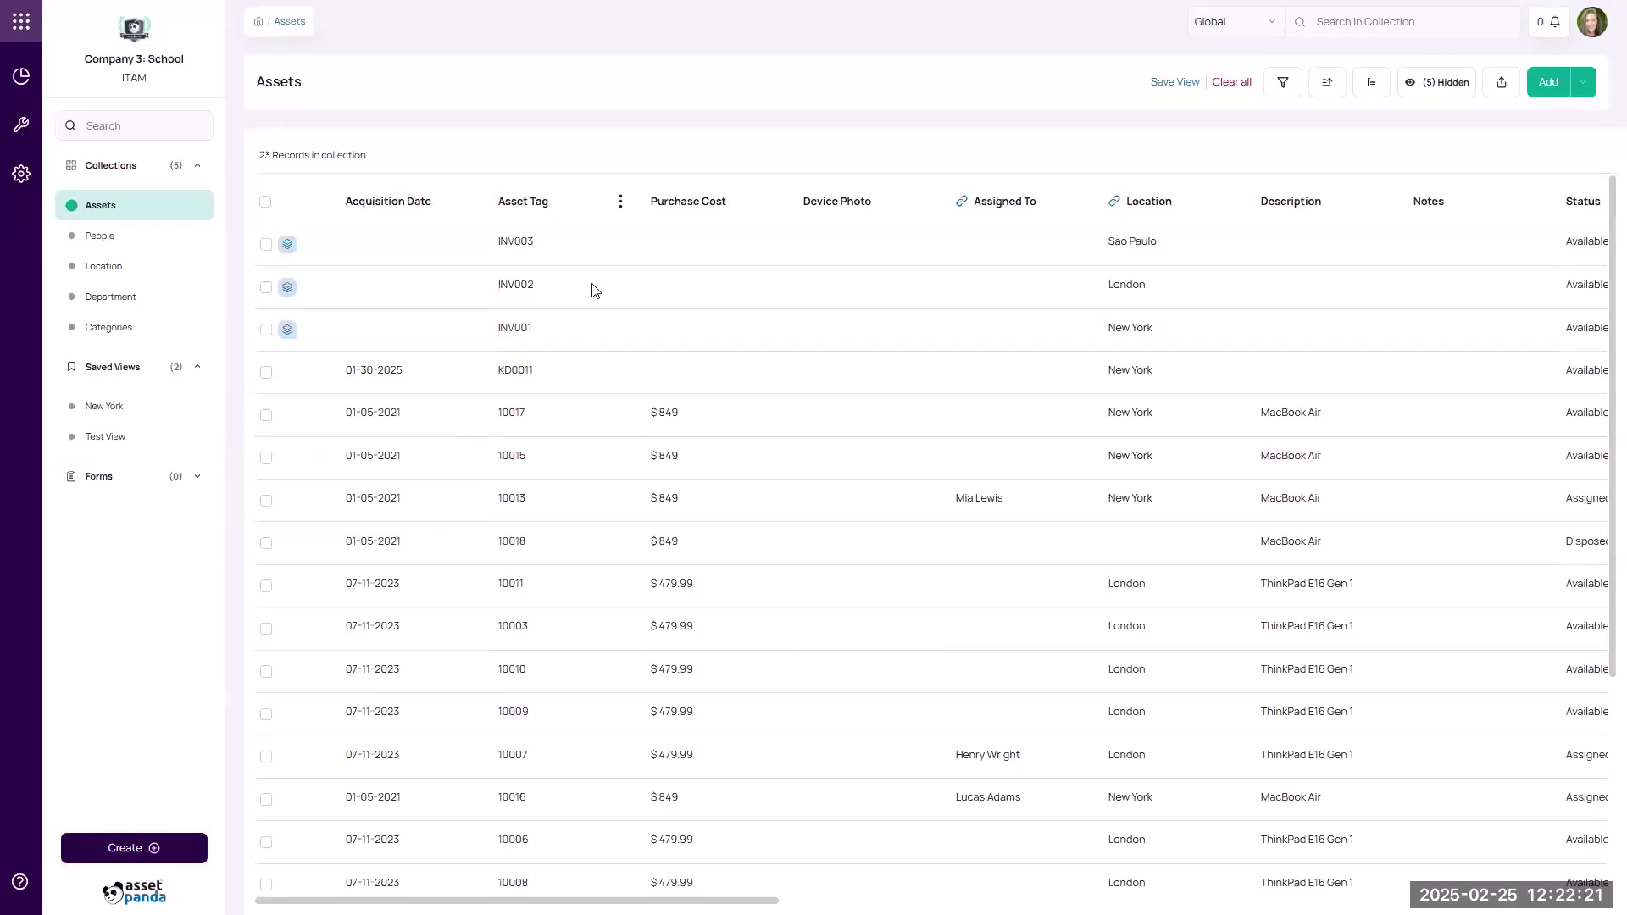
pyautogui.click(157, 417)
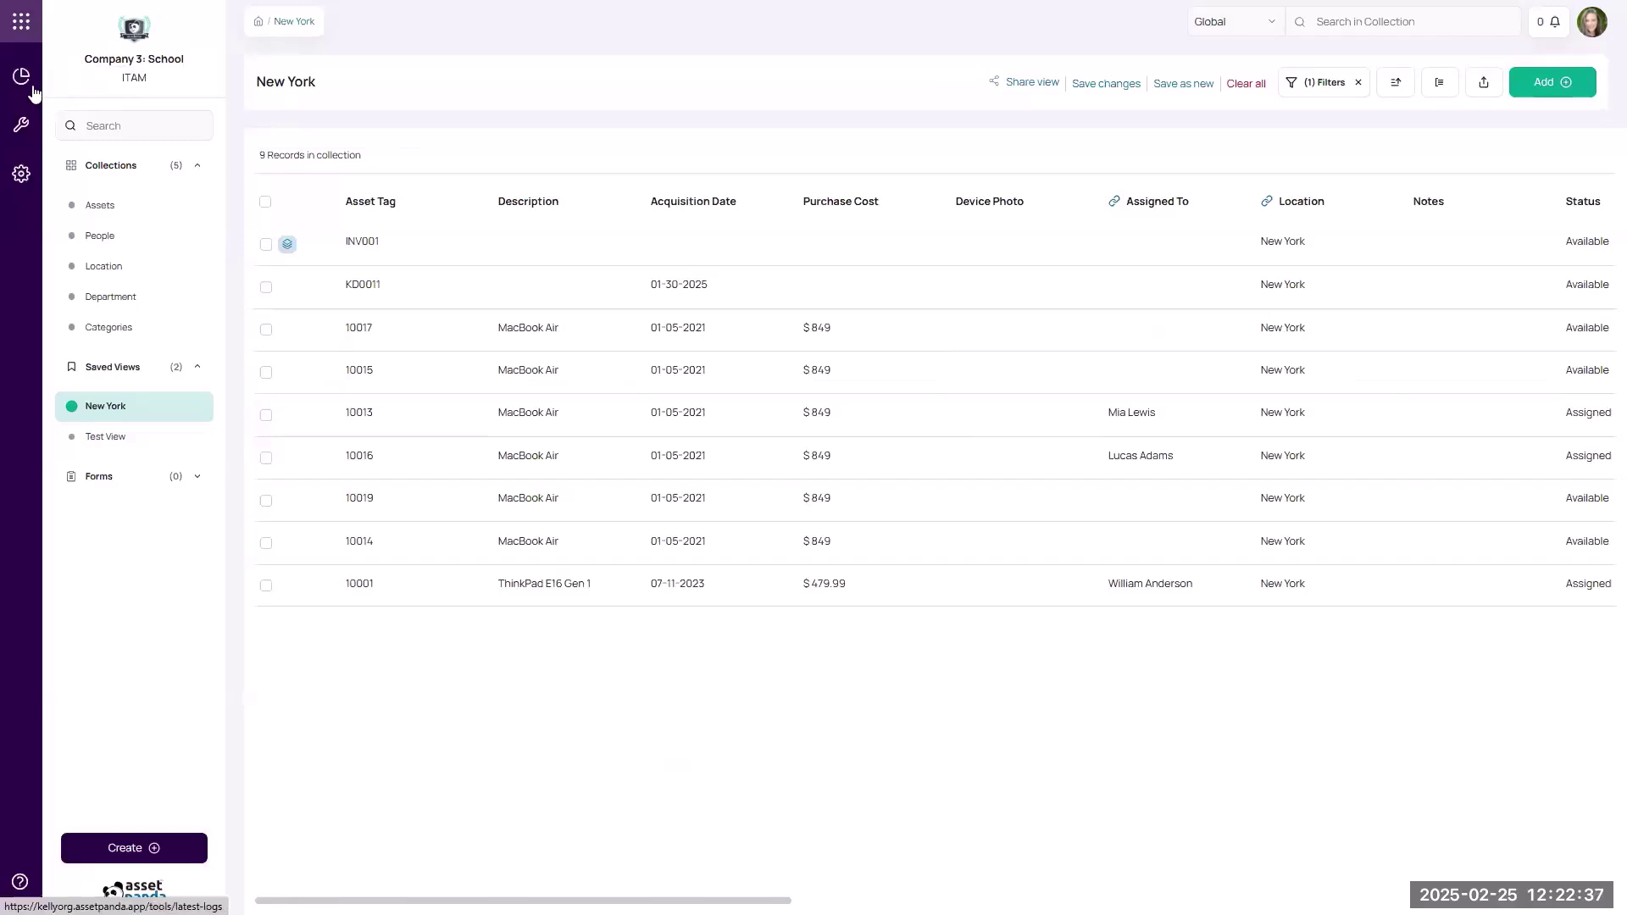
pyautogui.click(30, 88)
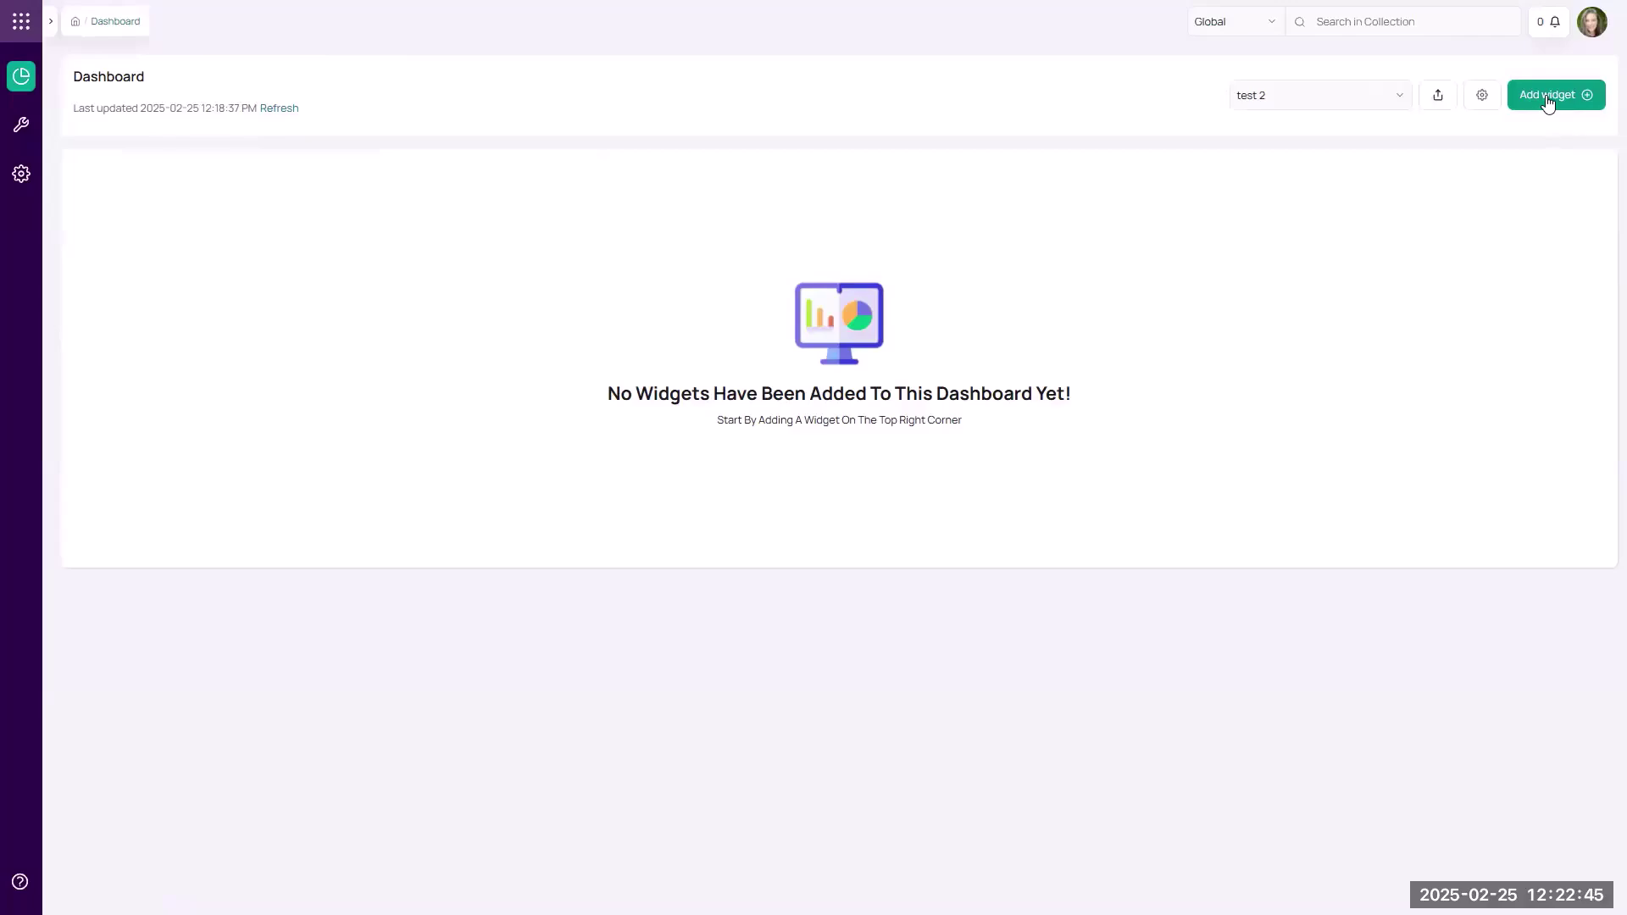
# Start a Count chart widget named 'New York Assets' on the dashboard.
pyautogui.click(1547, 97)
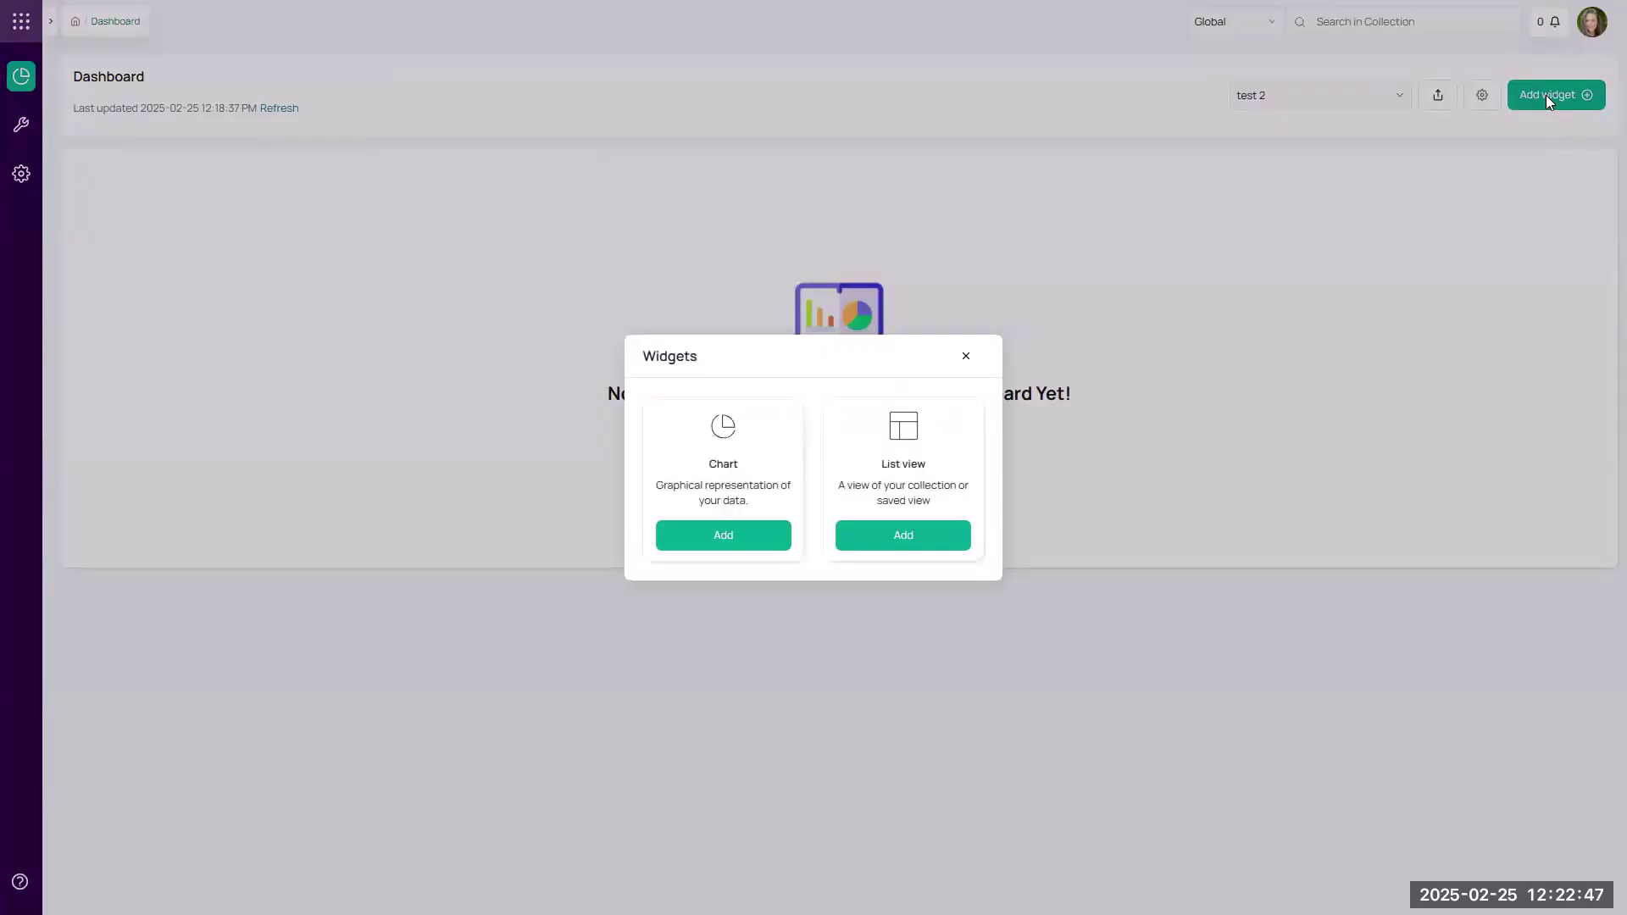
pyautogui.click(708, 535)
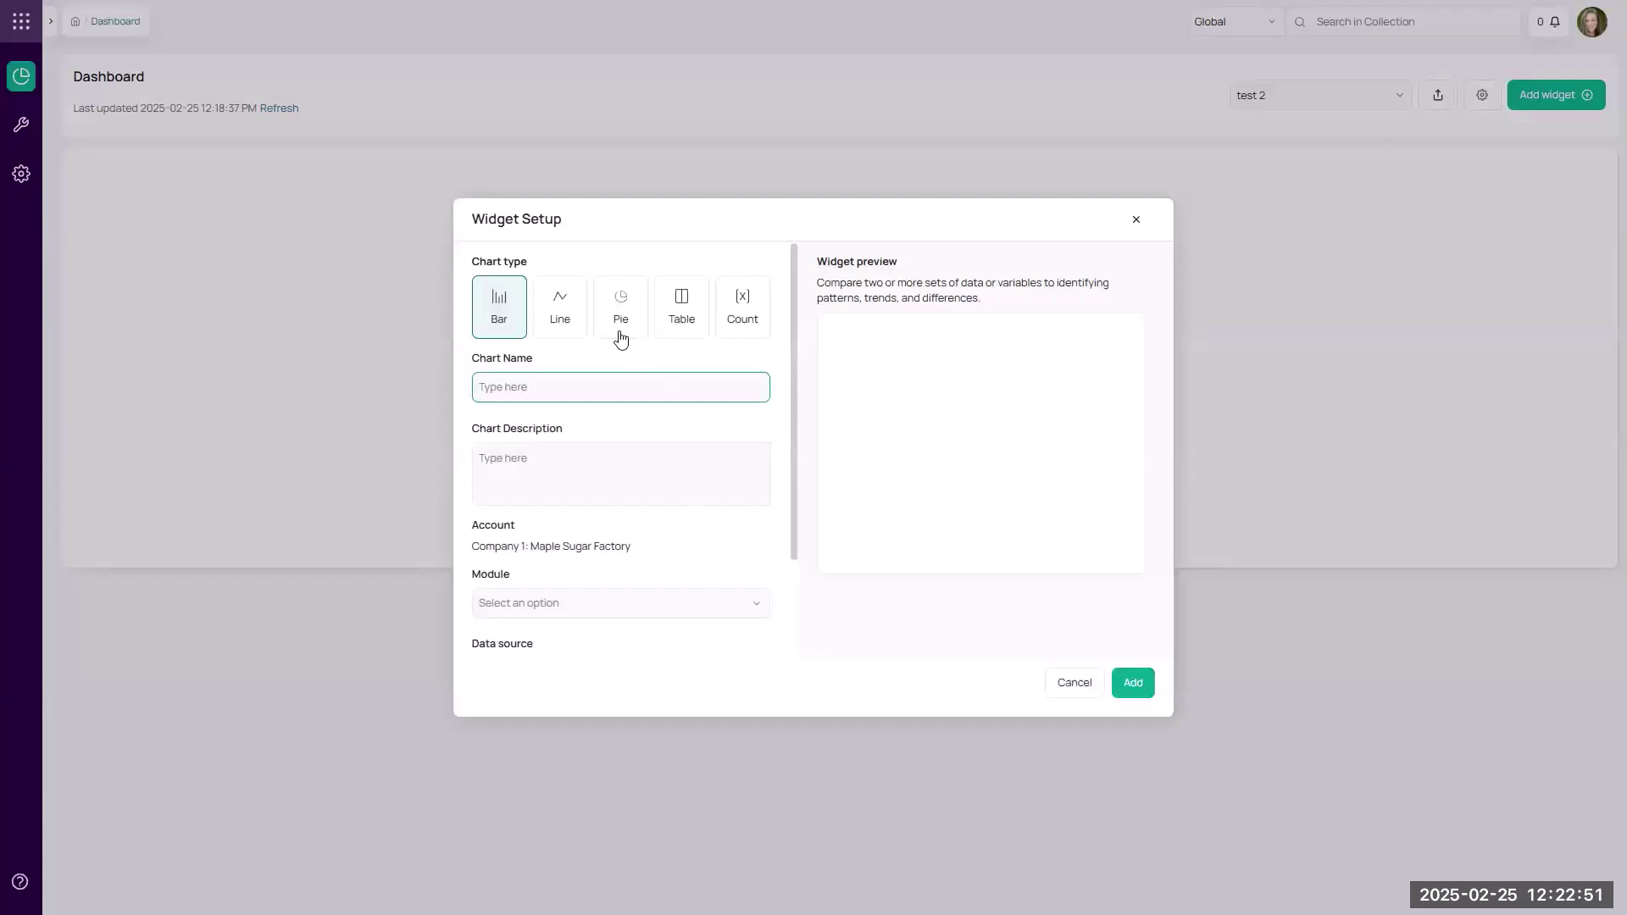
pyautogui.click(734, 345)
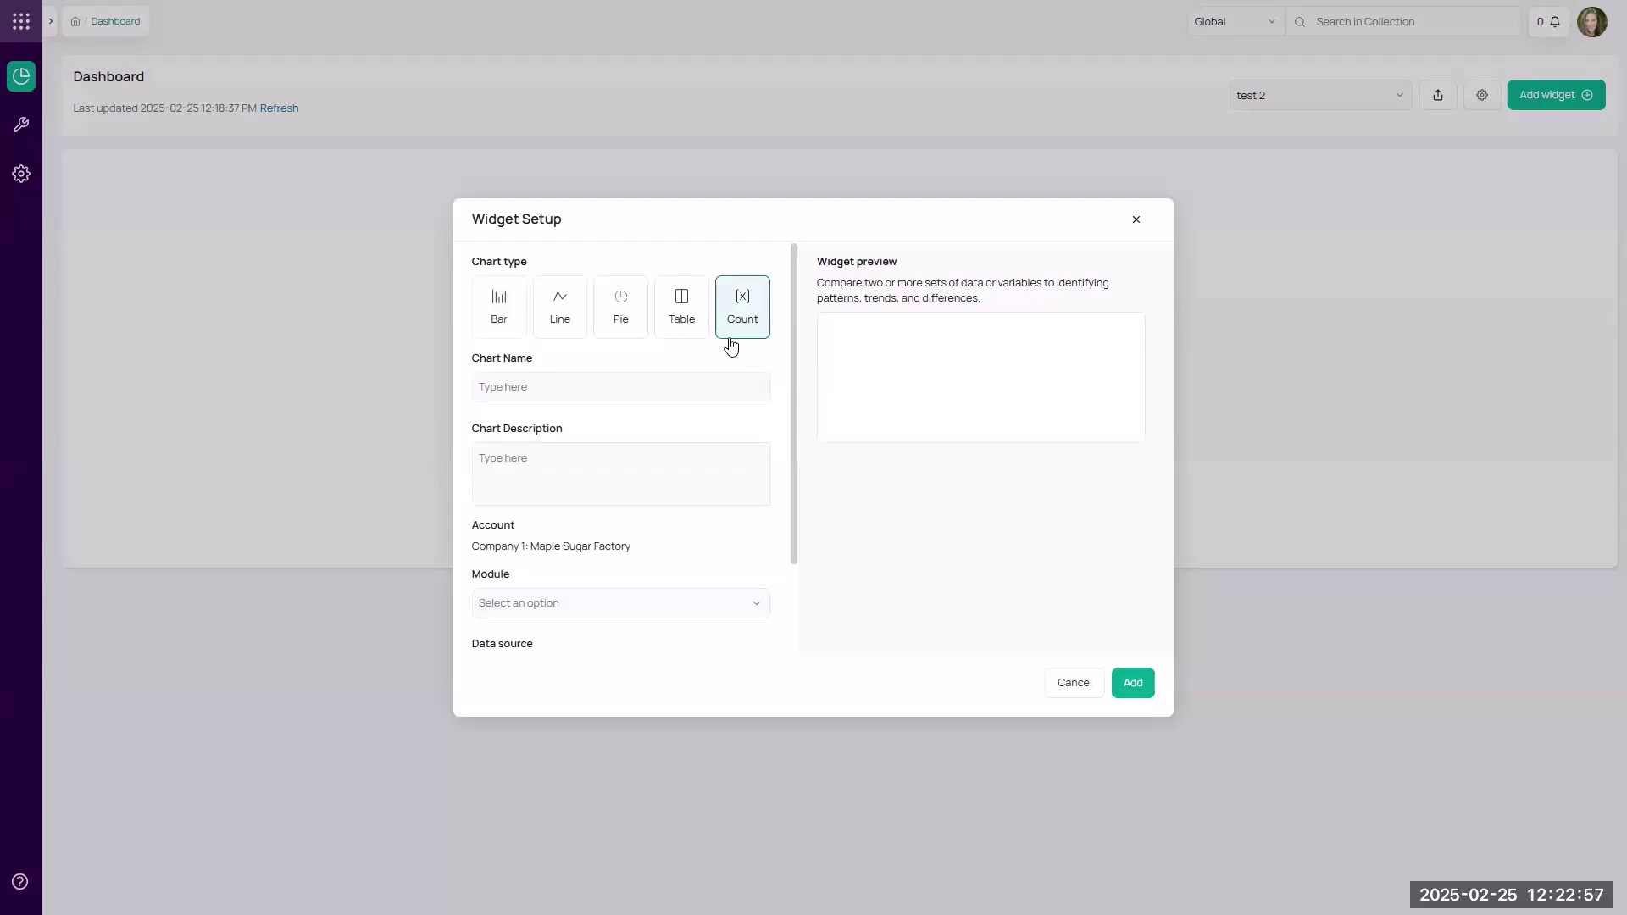
pyautogui.click(592, 389)
pyautogui.write('New York Assets')
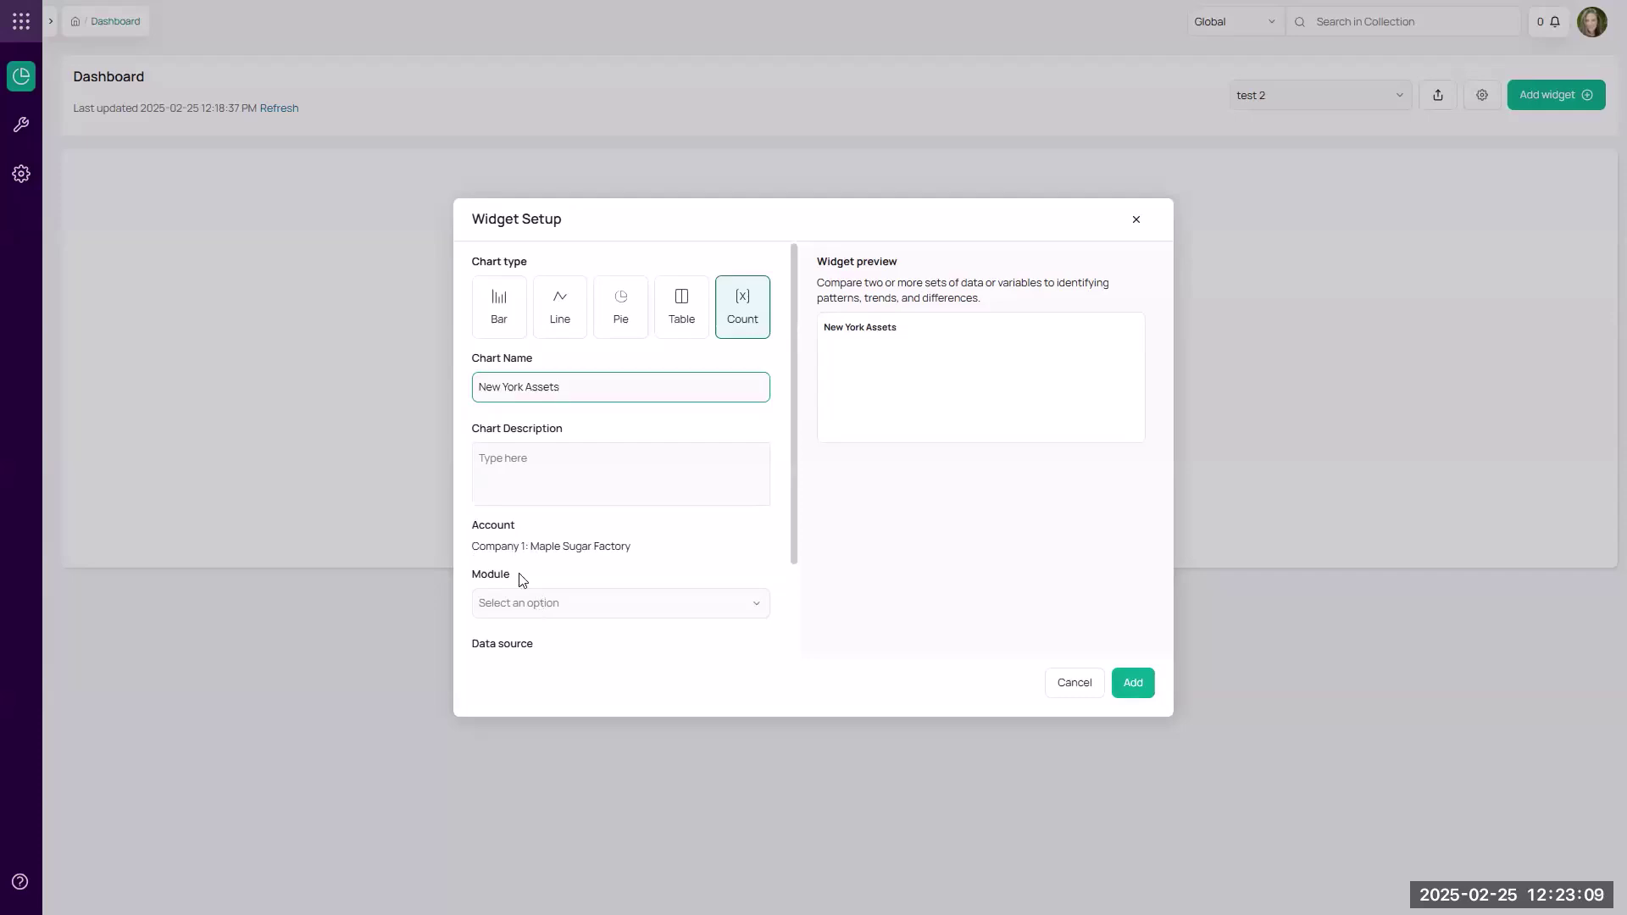
# Set the widget's module to ITAM and its data source to the Furniture view, then add it.
pyautogui.click(521, 599)
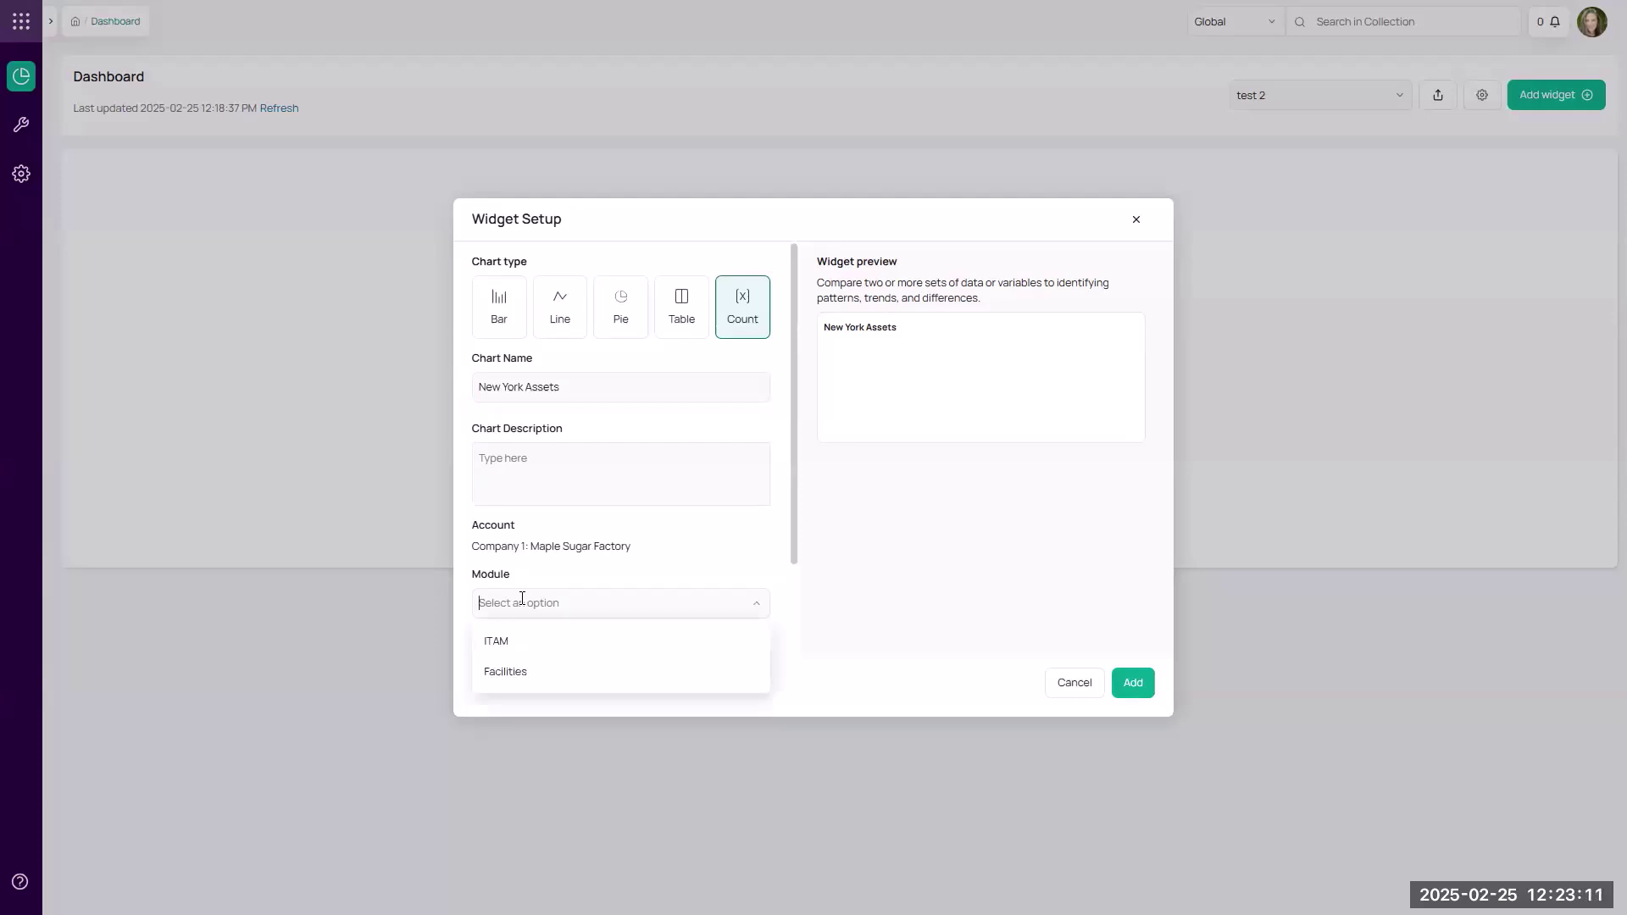
pyautogui.scroll(-1, 523, 599)
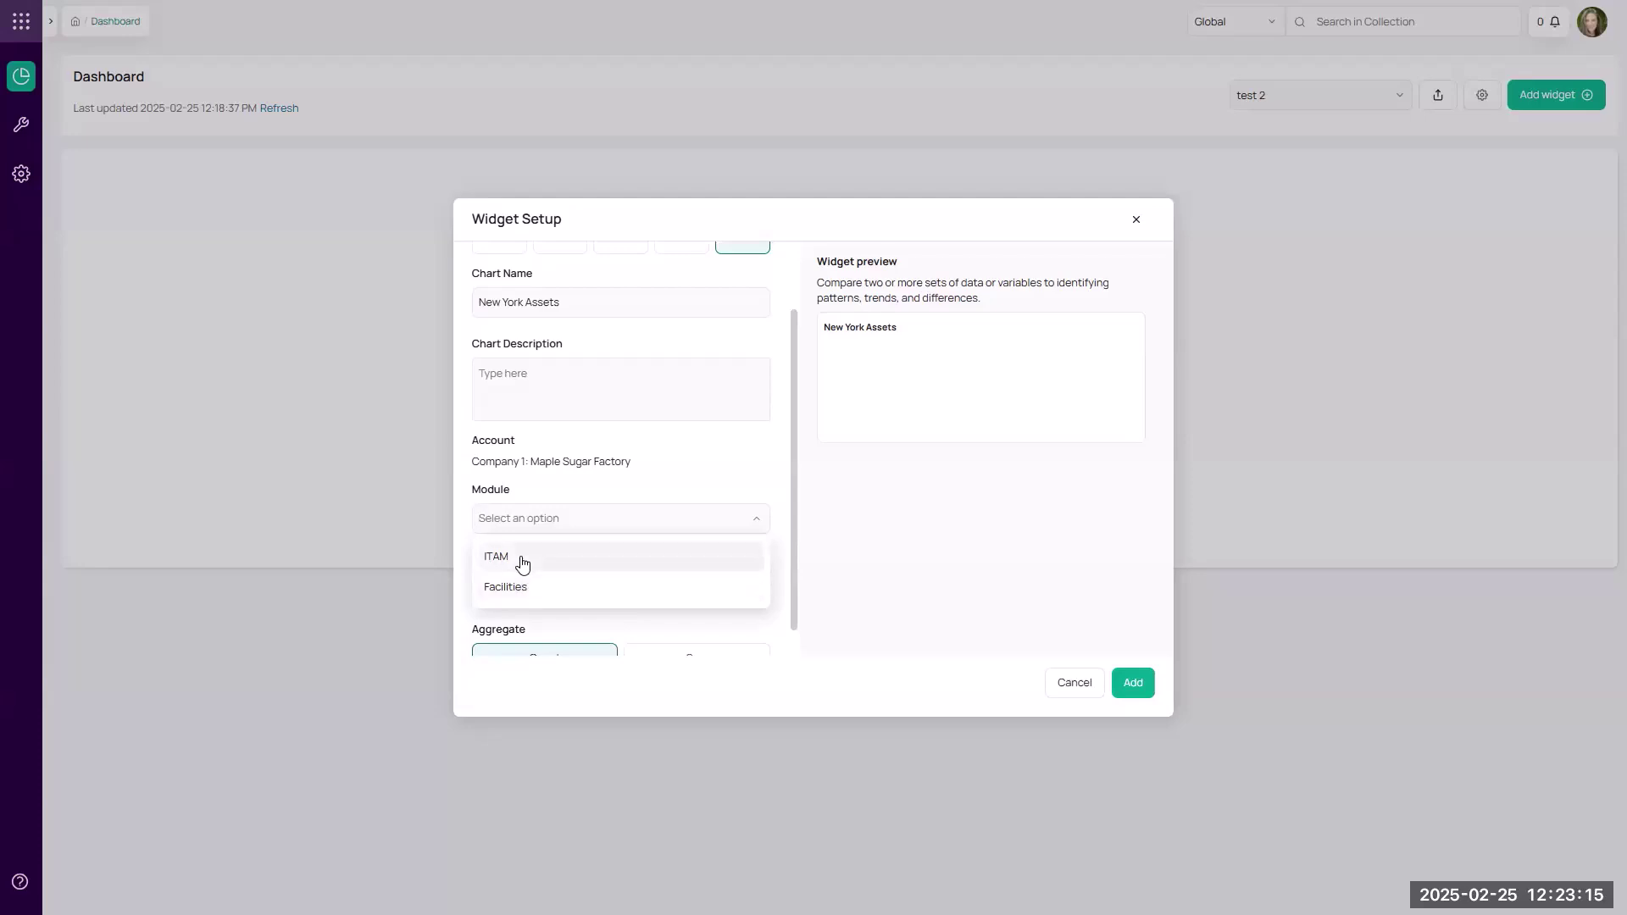
pyautogui.click(522, 563)
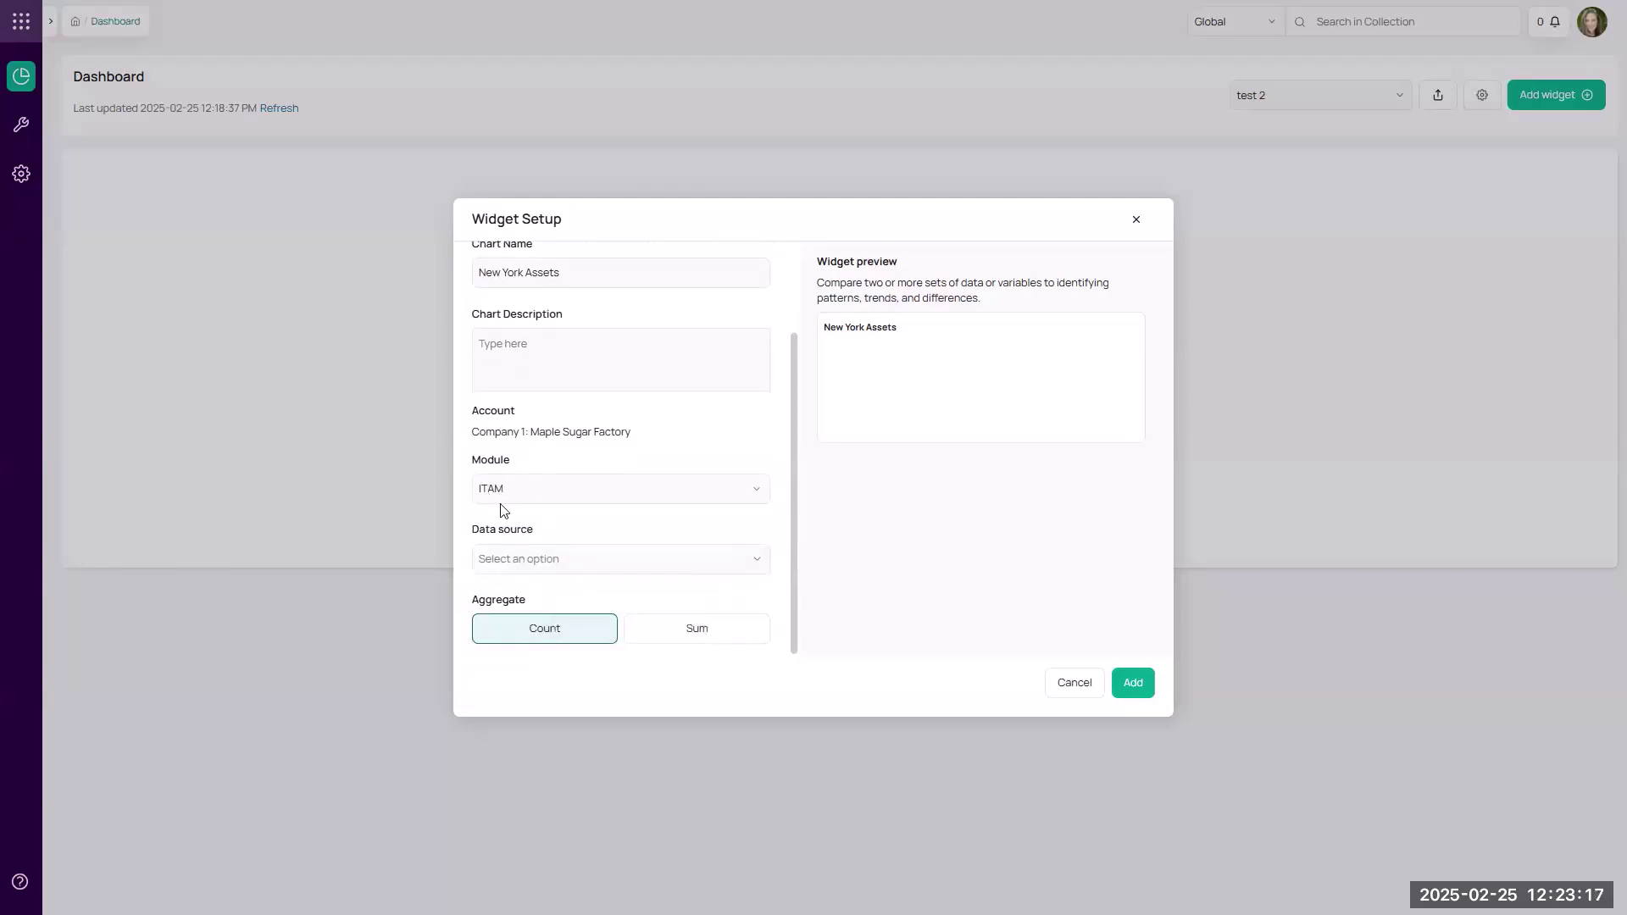
pyautogui.click(513, 561)
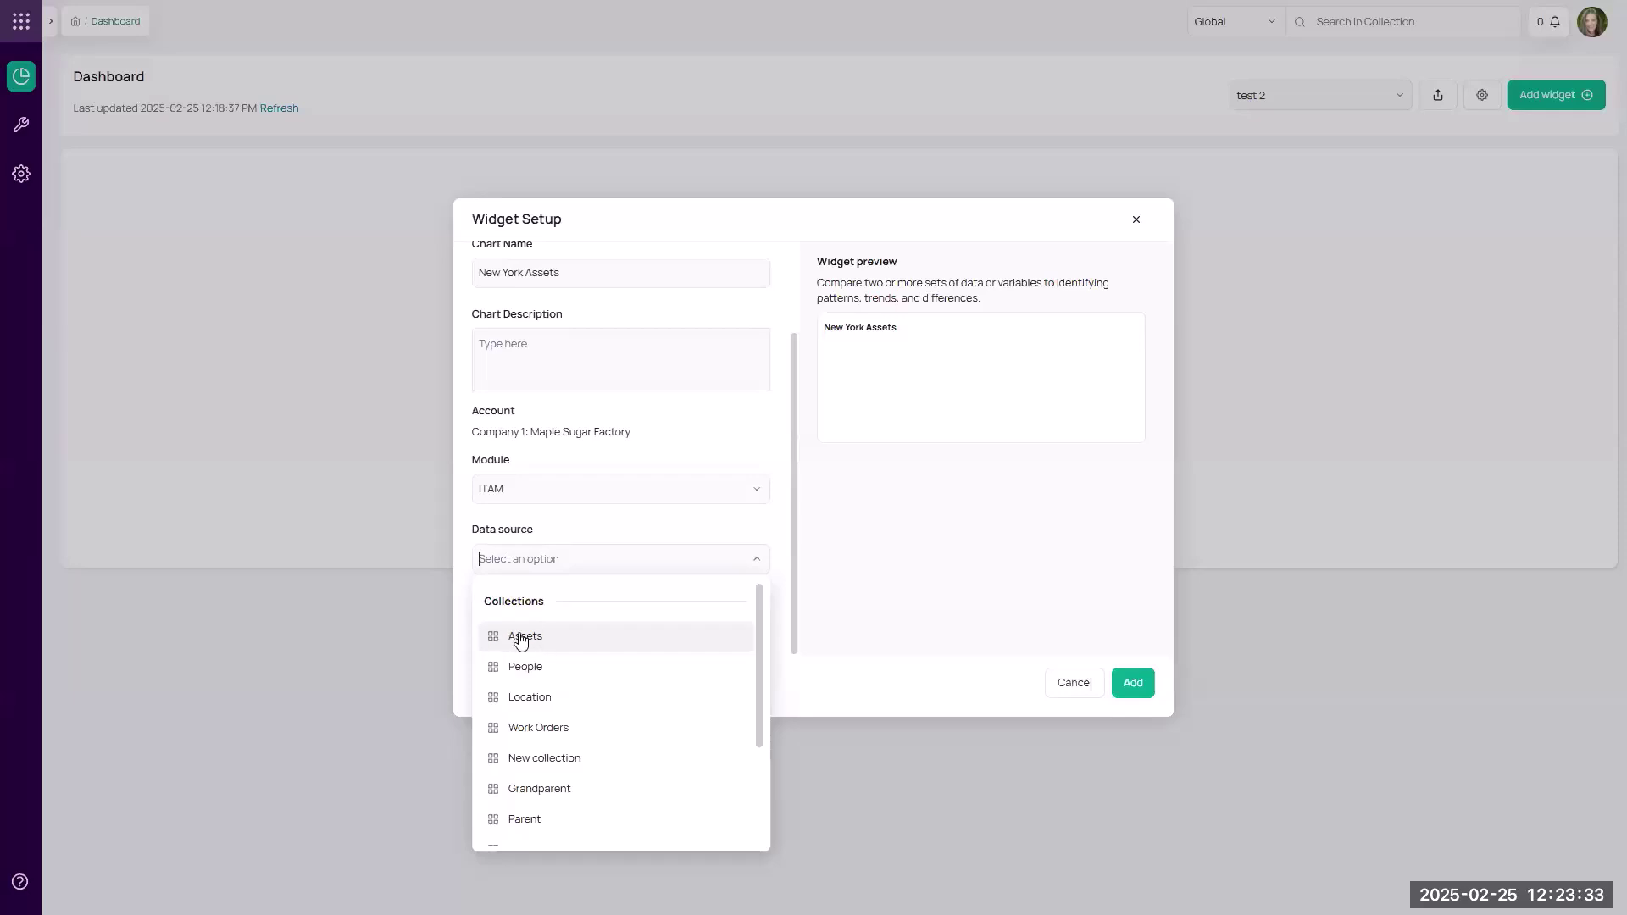
pyautogui.scroll(-2, 521, 641)
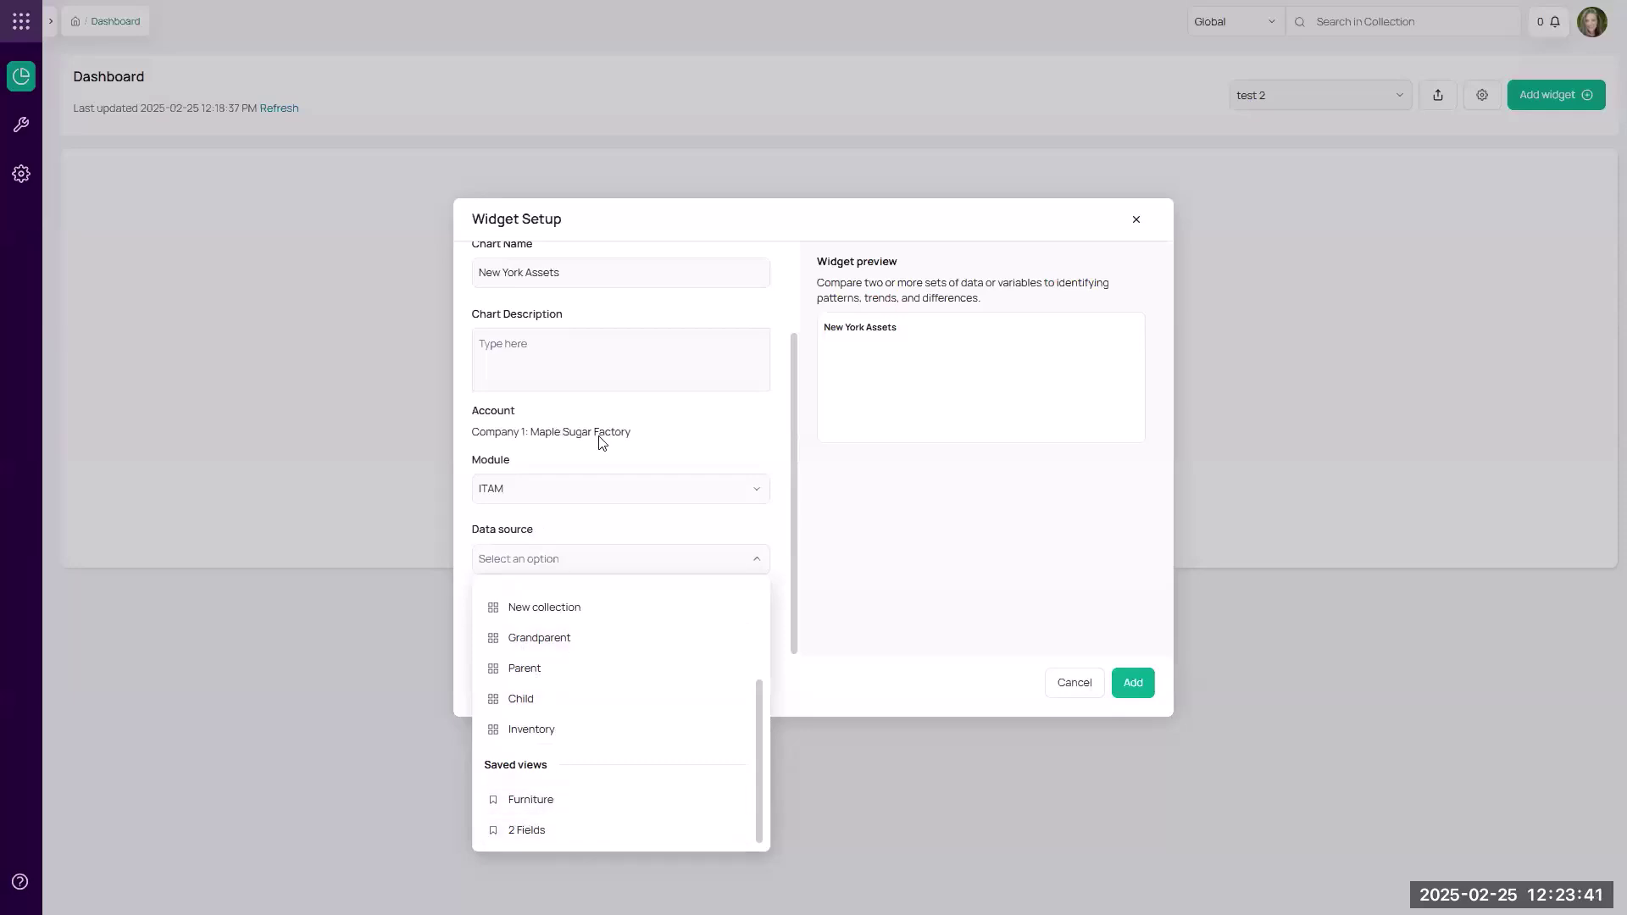
pyautogui.click(523, 805)
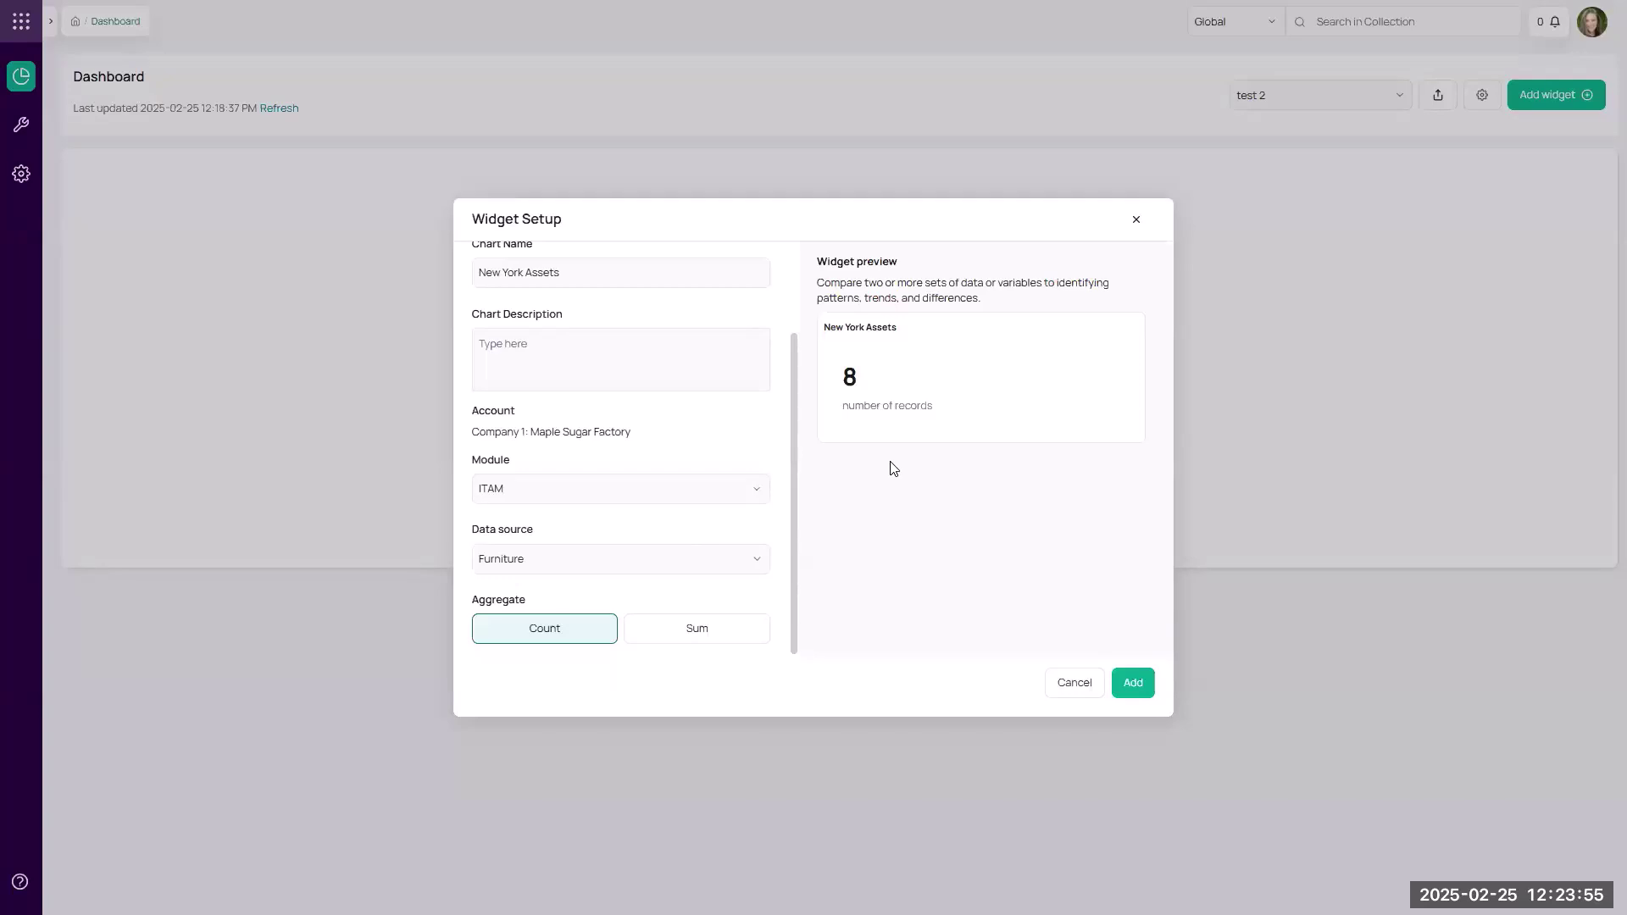
pyautogui.click(1133, 682)
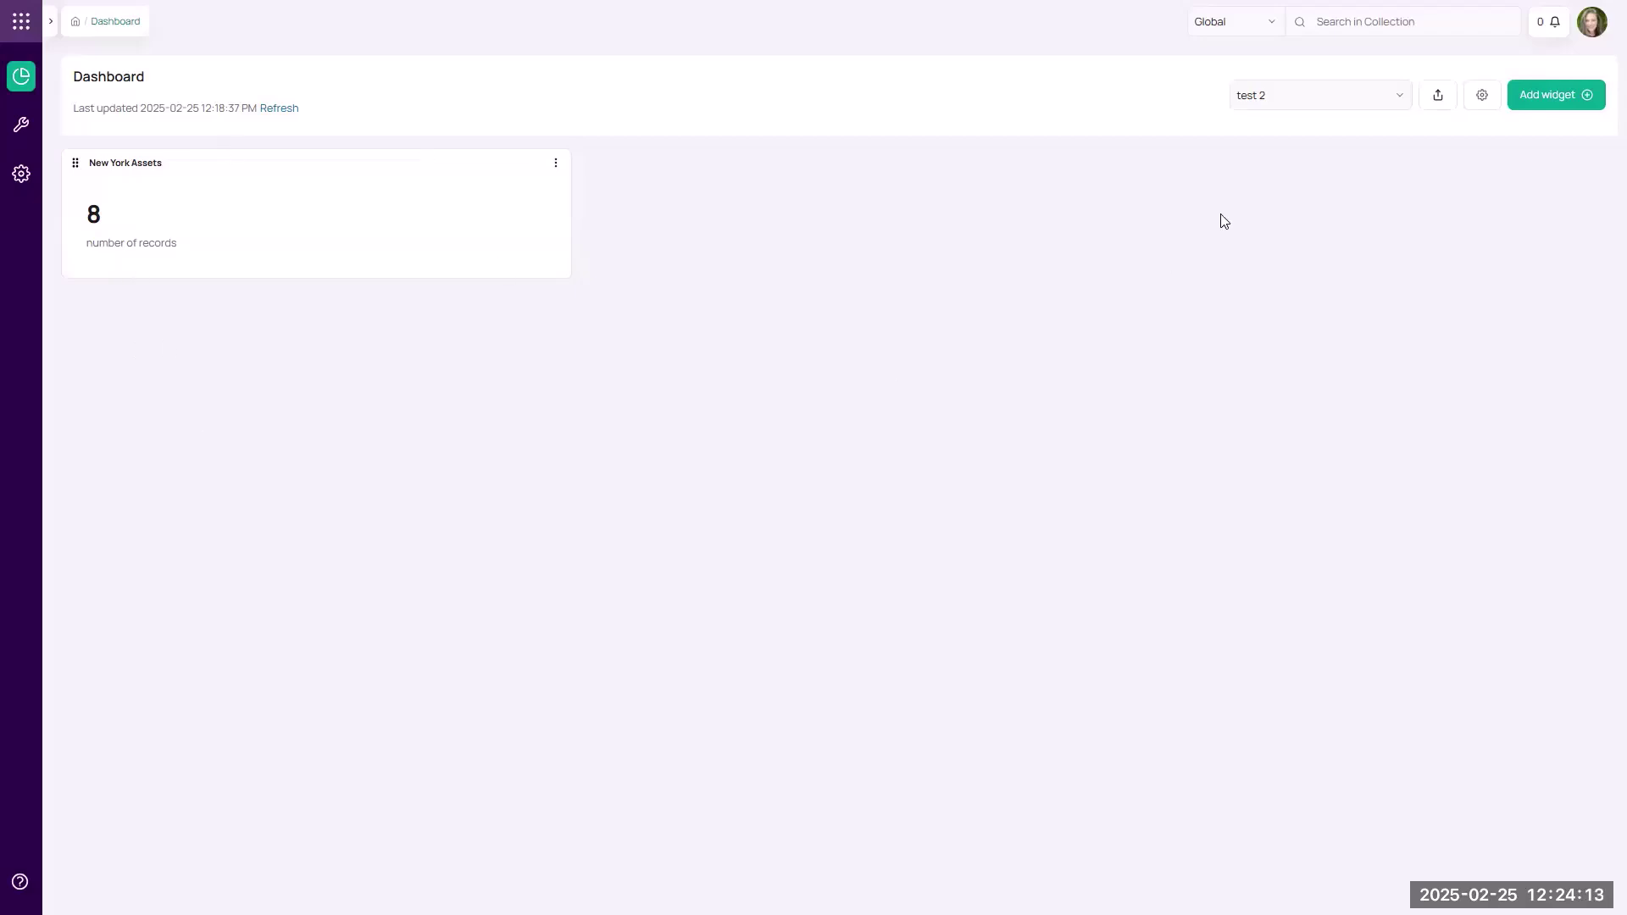
pyautogui.click(1282, 94)
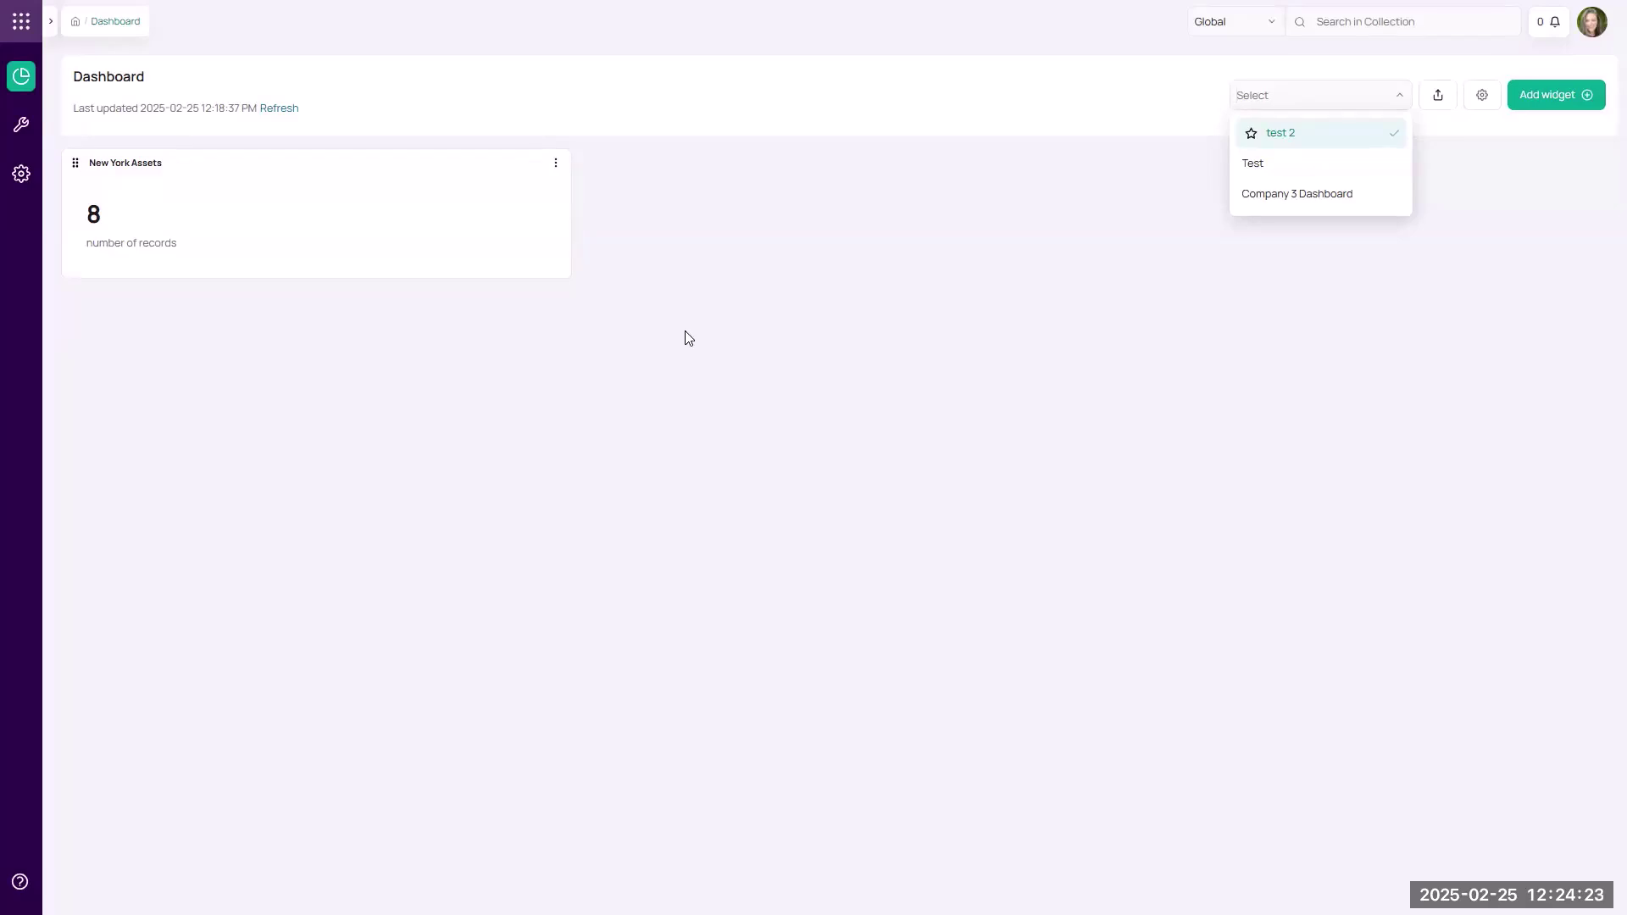
# Go to Settings and open the Automations page for Company 3: School / ITAM.
pyautogui.click(25, 174)
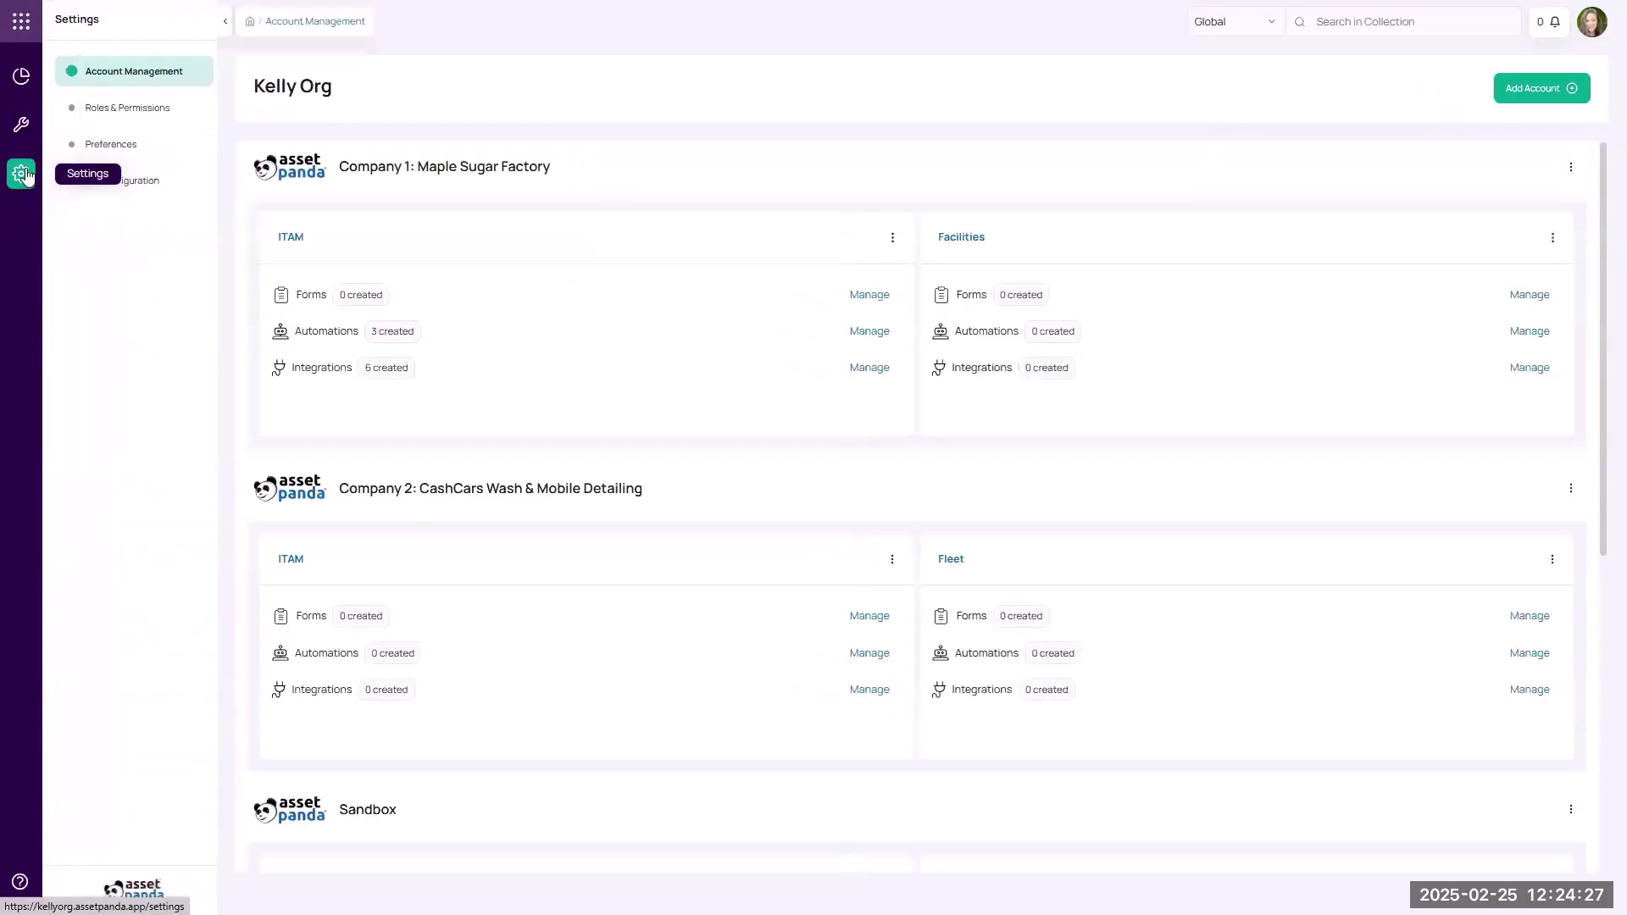
pyautogui.scroll(-5, 418, 345)
pyautogui.scroll(-2, 418, 346)
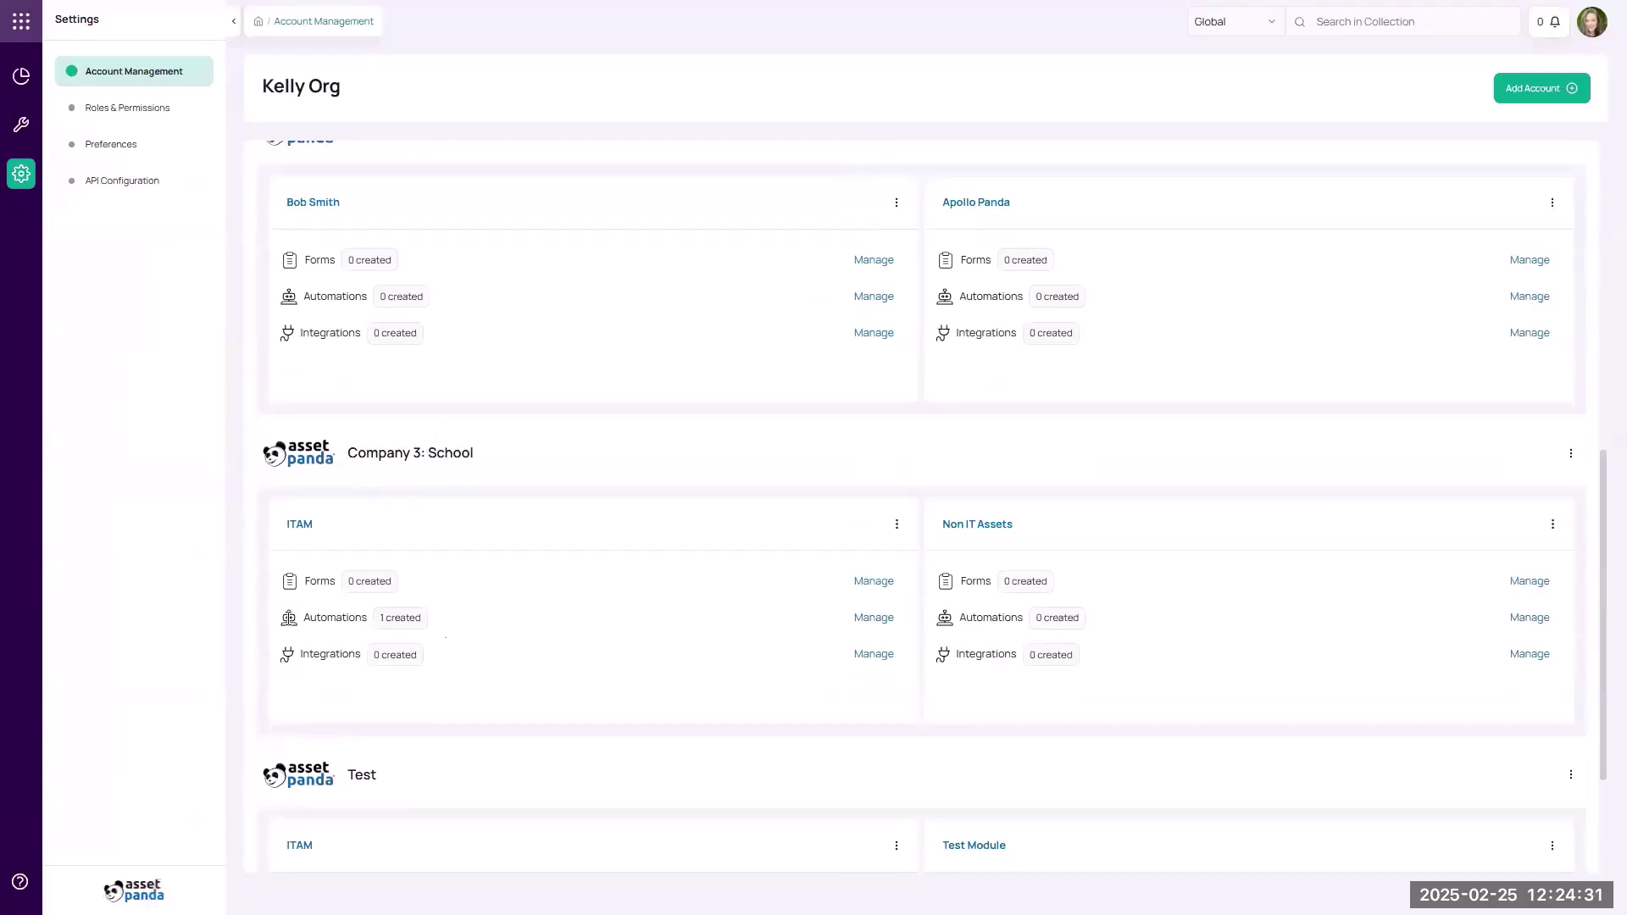
pyautogui.click(861, 618)
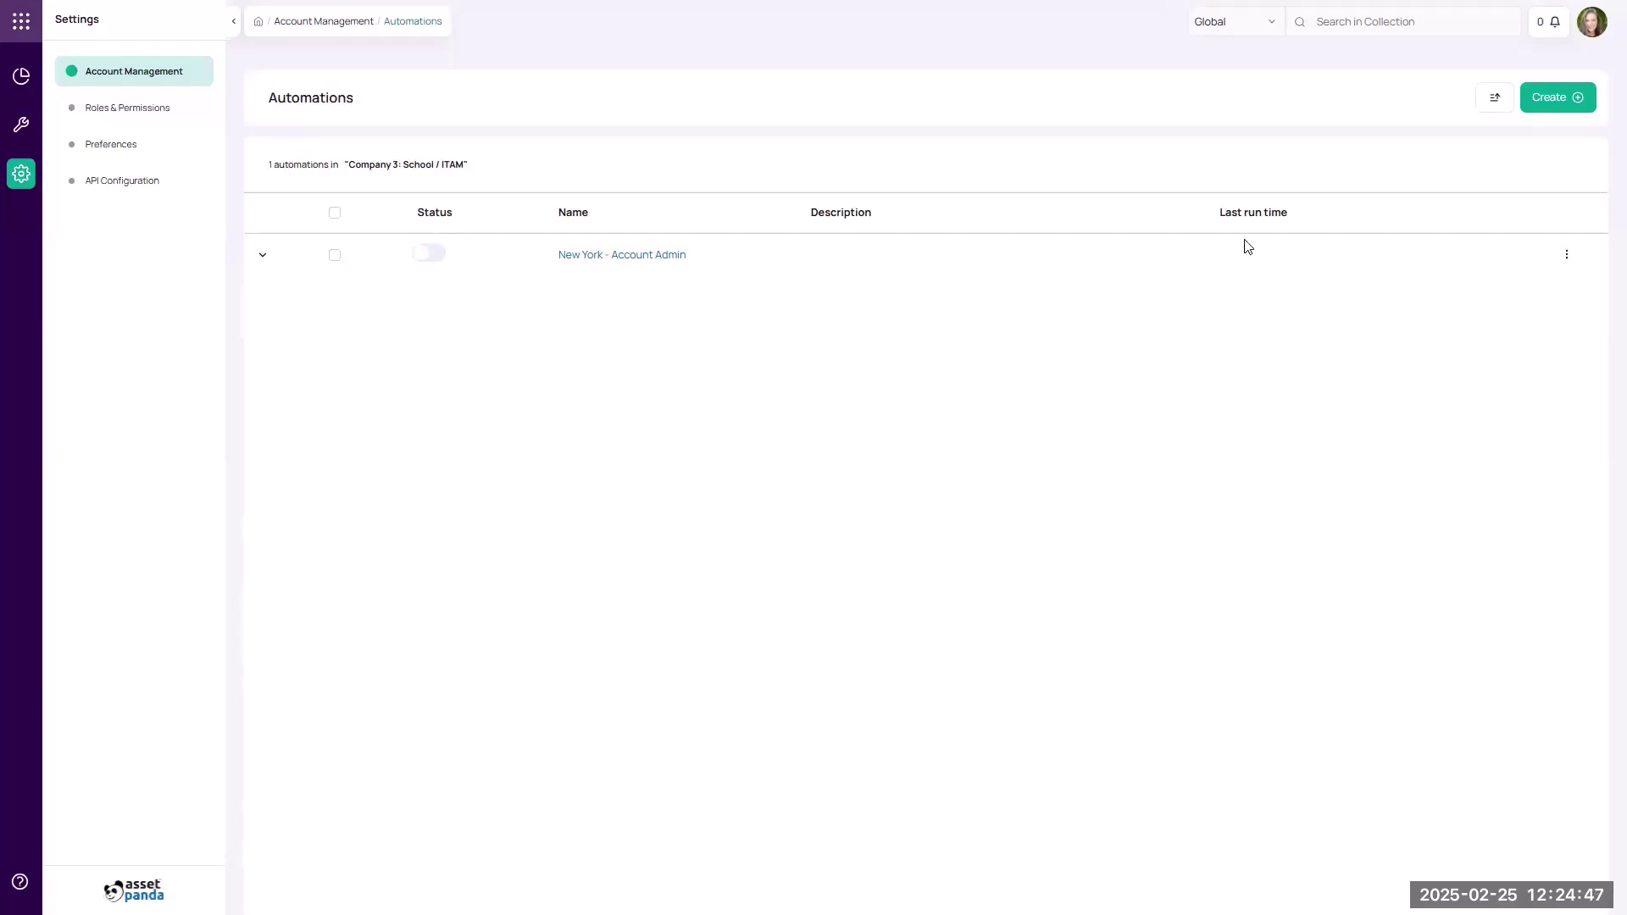
# Create and save an automation called 'New York' to open its trigger editor.
pyautogui.click(1559, 100)
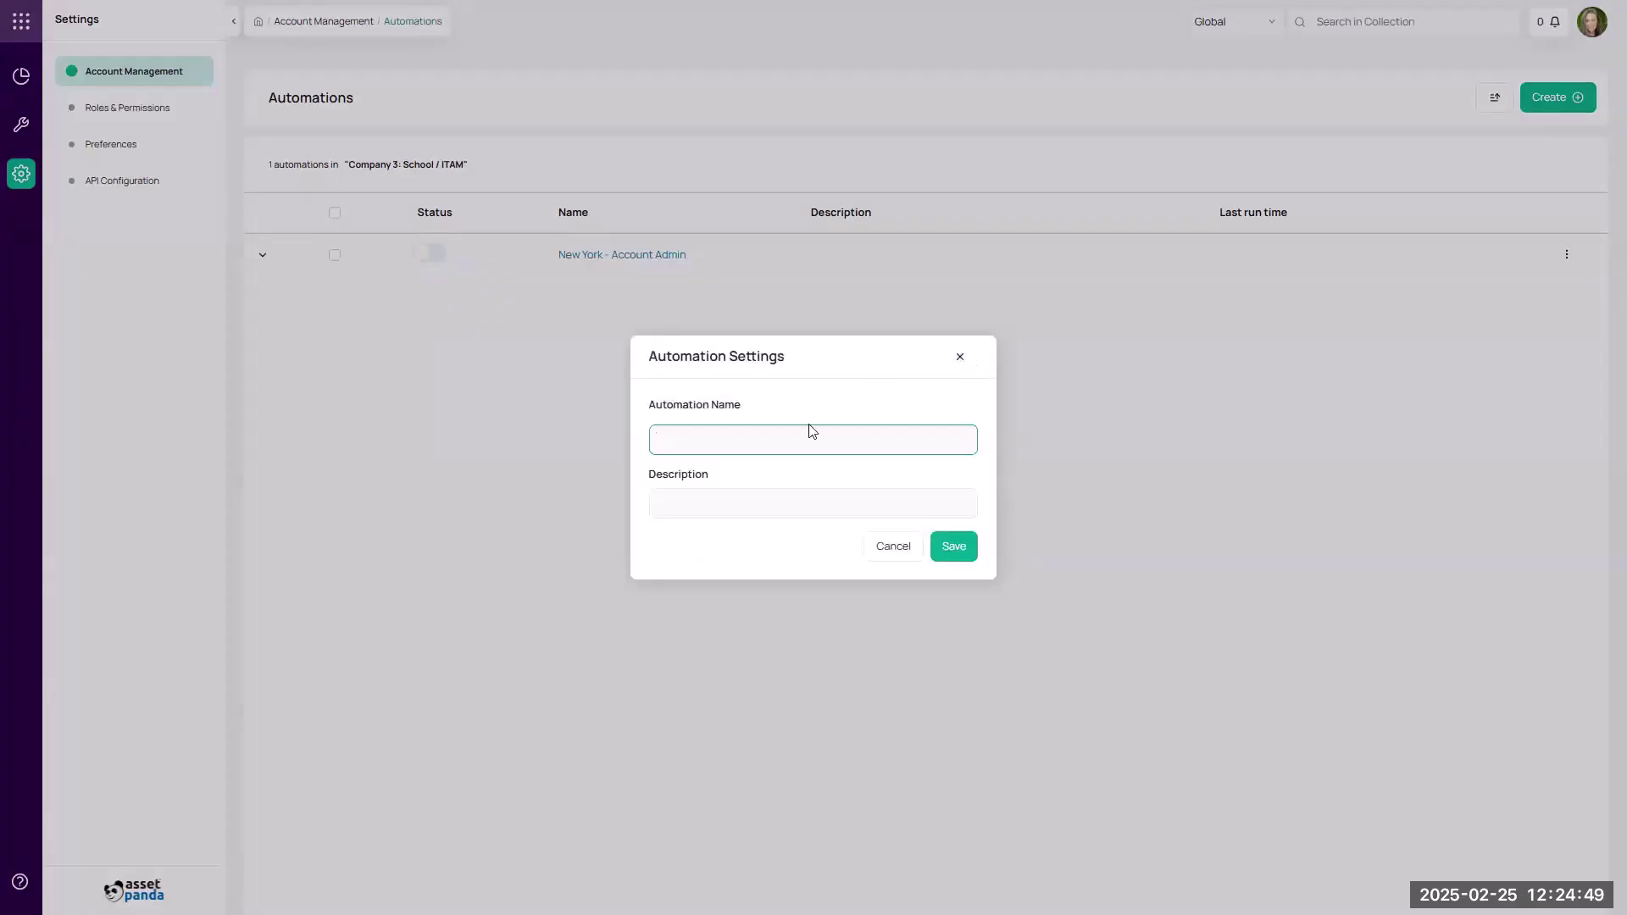
pyautogui.write('New York')
pyautogui.click(964, 548)
pyautogui.click(656, 317)
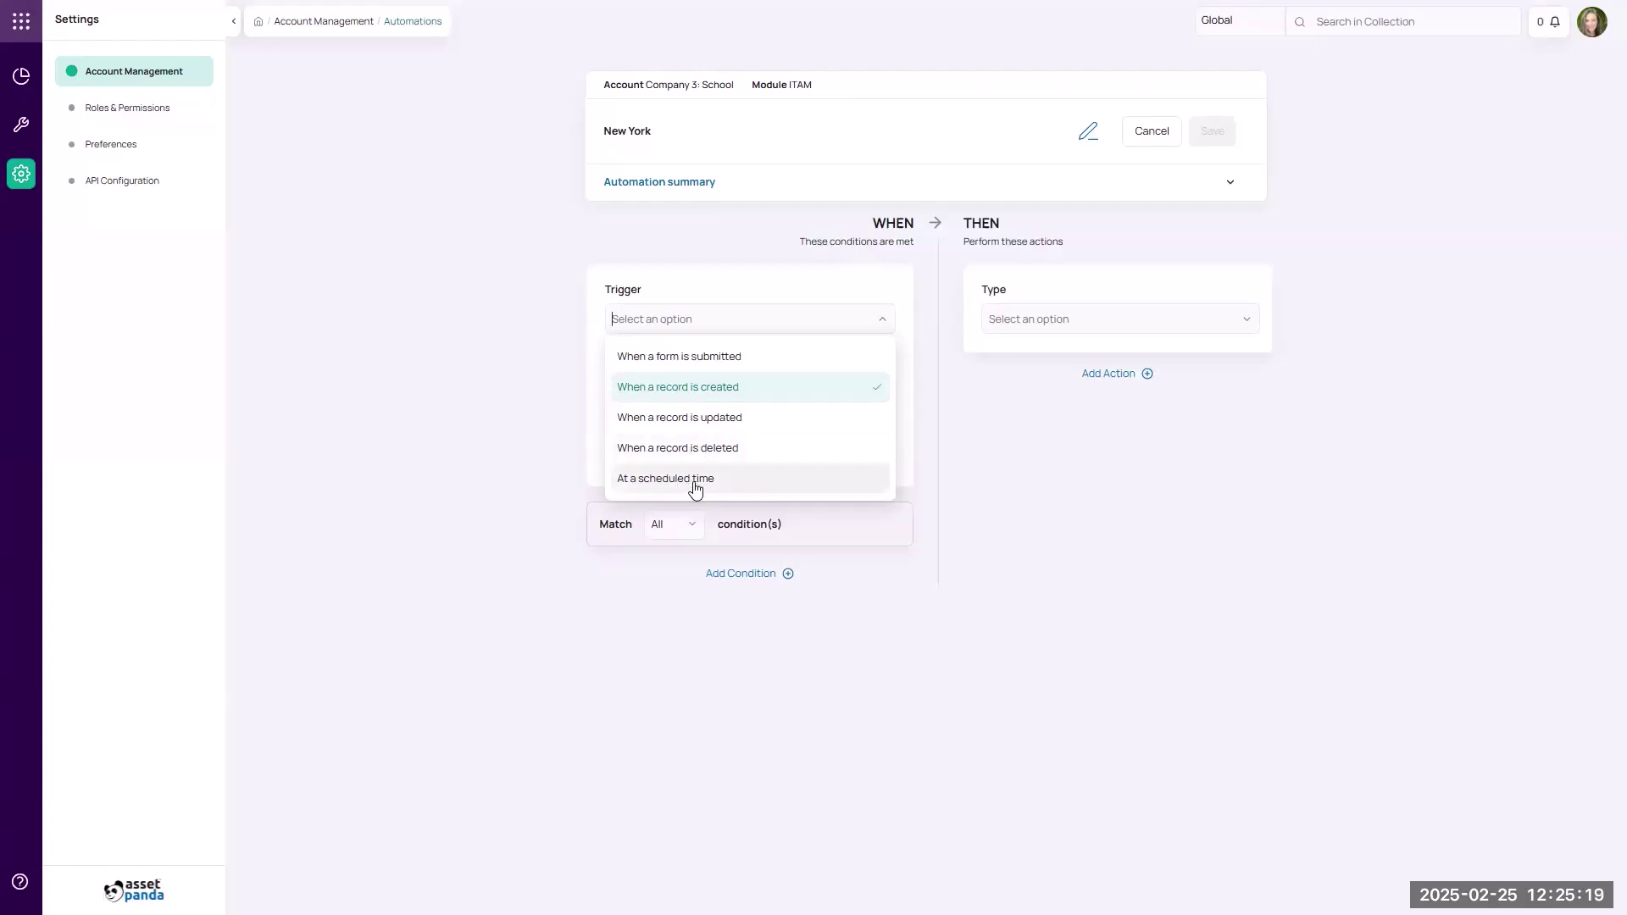
# Set the trigger to 'At a scheduled time' running daily over Assets.
pyautogui.click(695, 480)
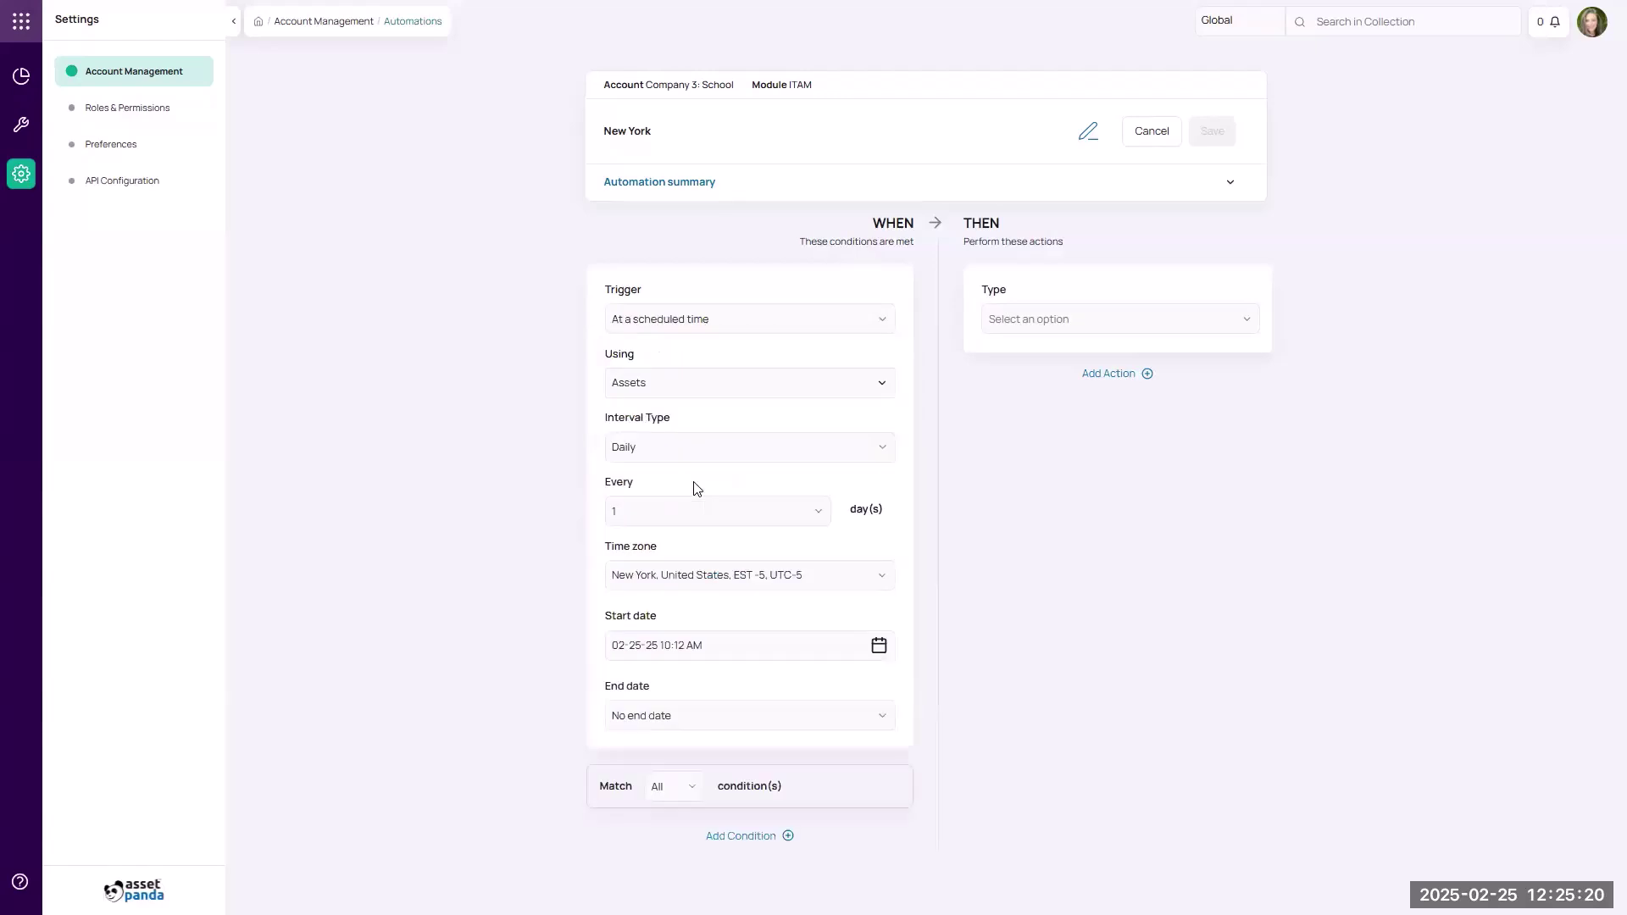
pyautogui.click(637, 388)
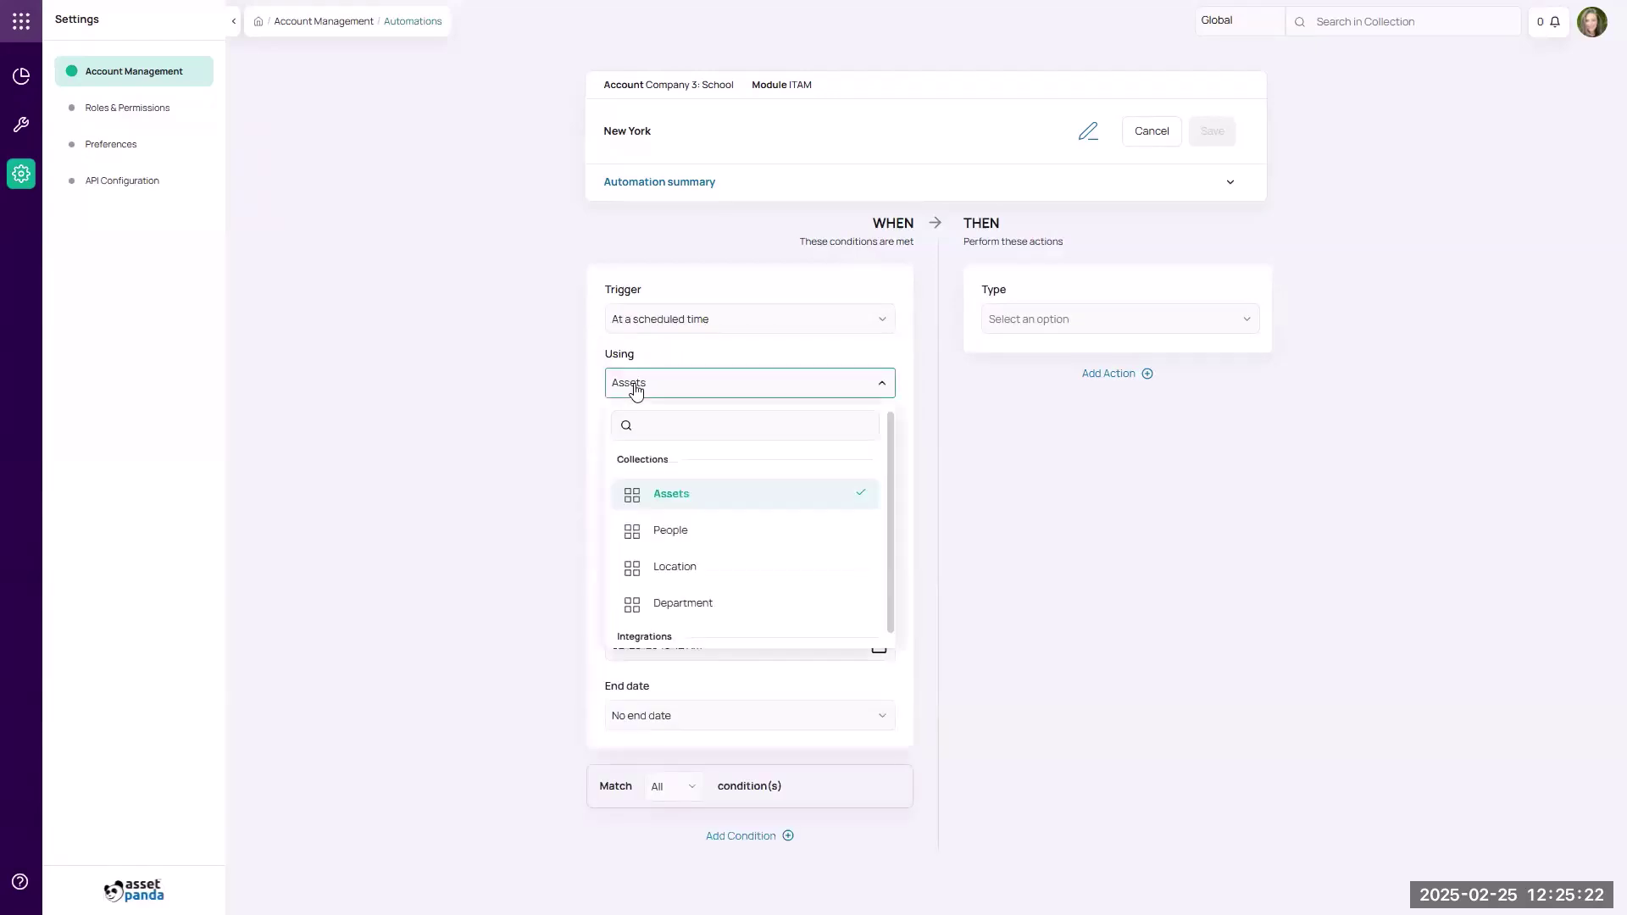
pyautogui.click(654, 499)
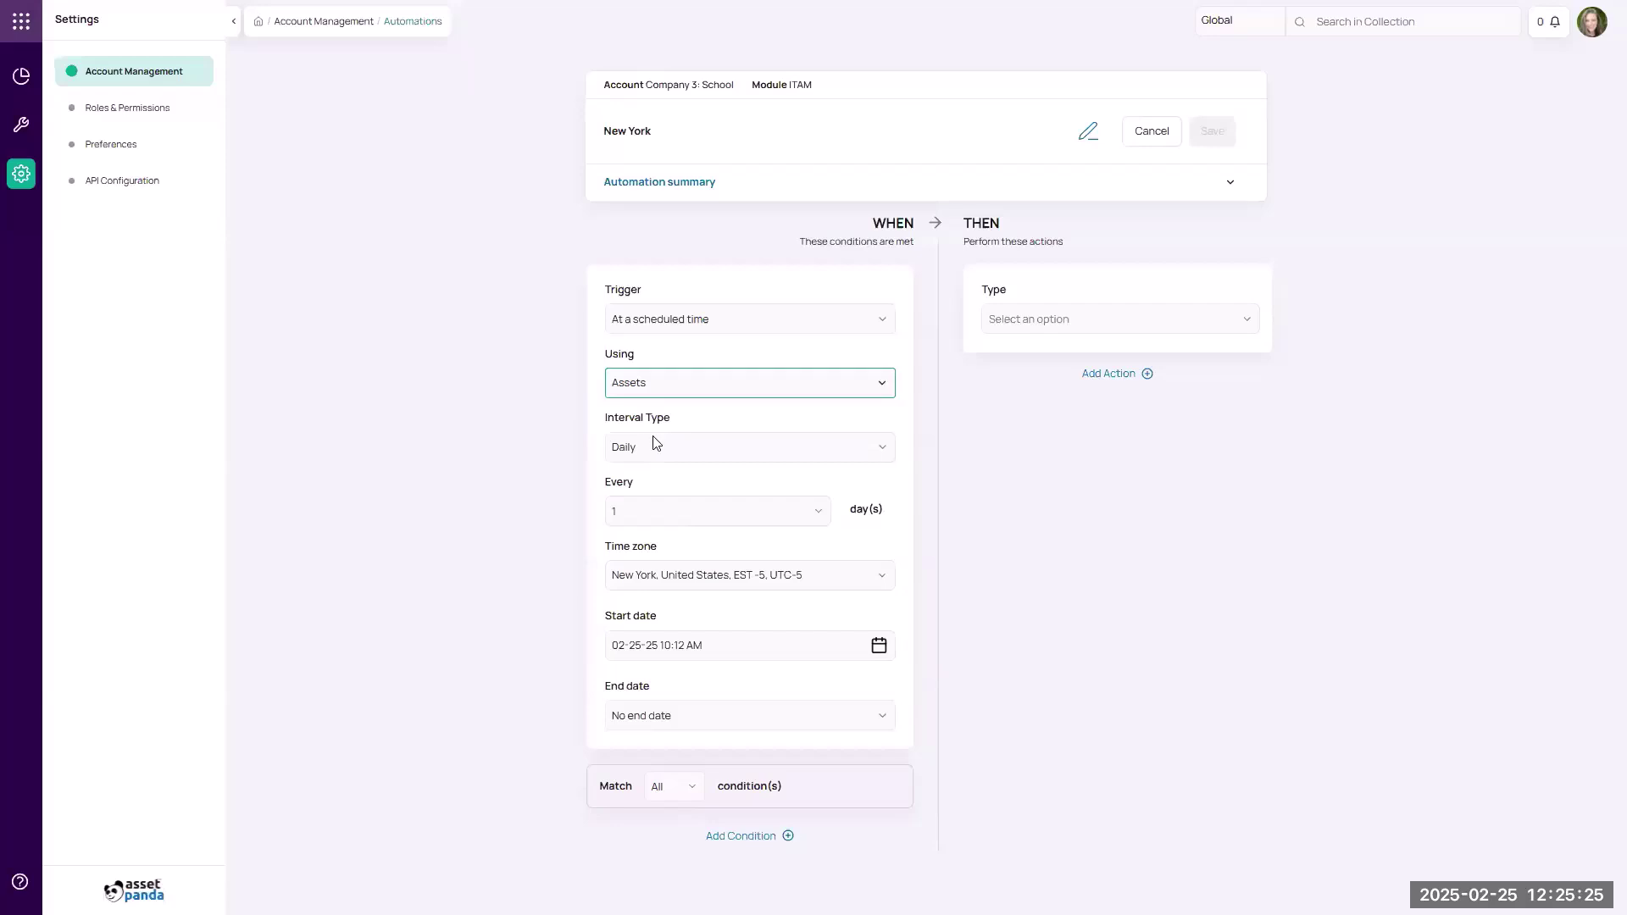
pyautogui.click(665, 392)
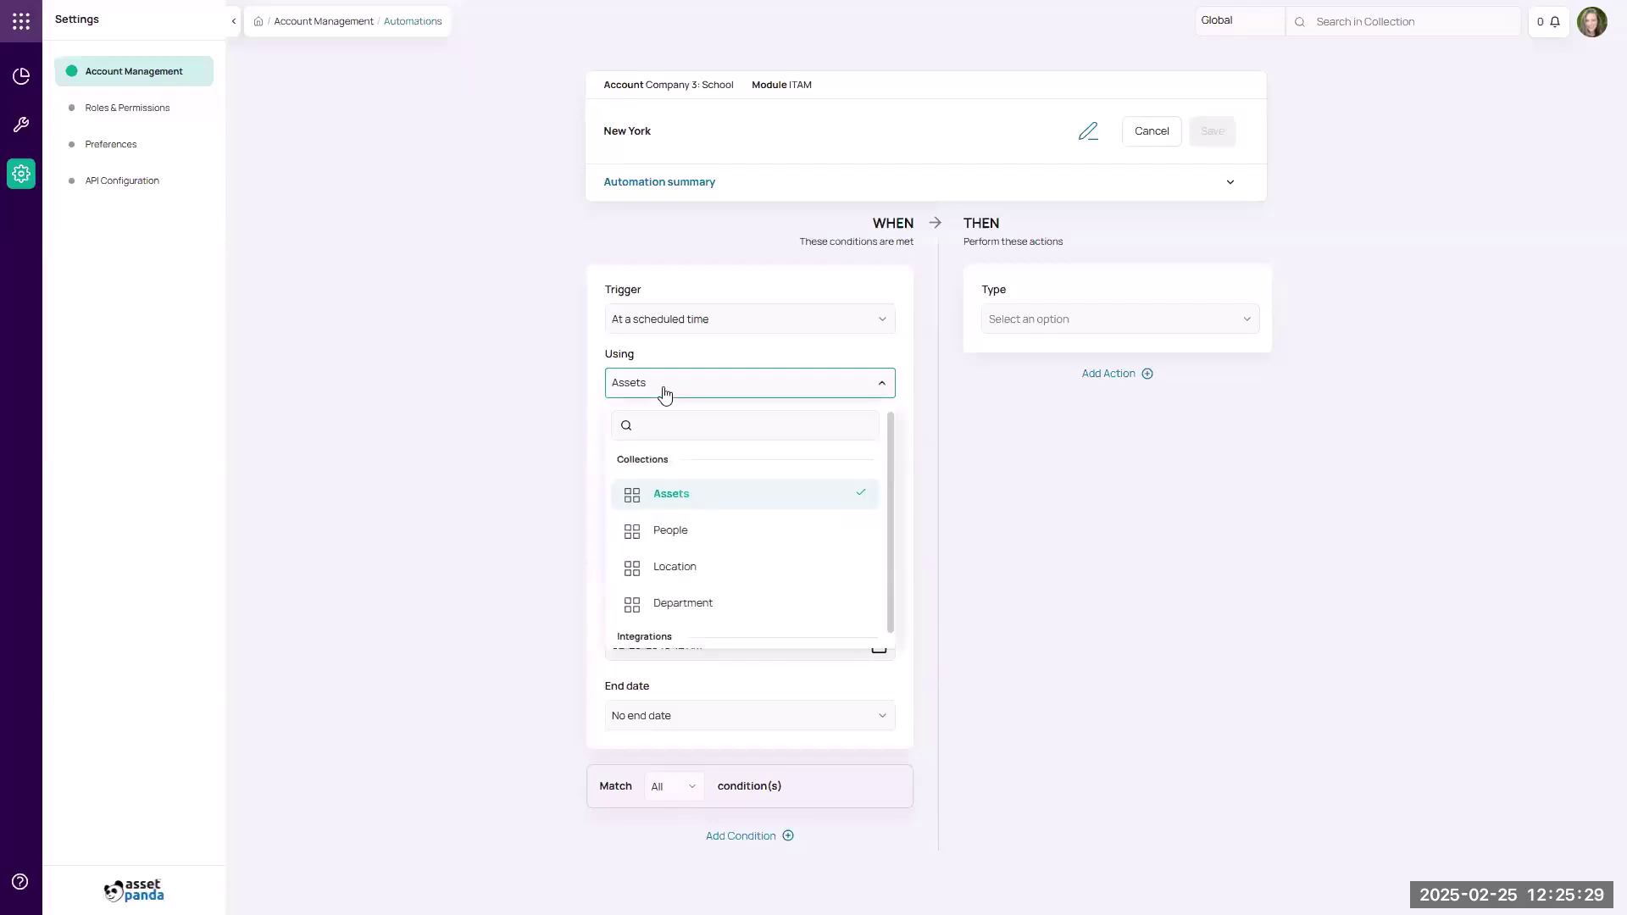
pyautogui.scroll(-1, 678, 490)
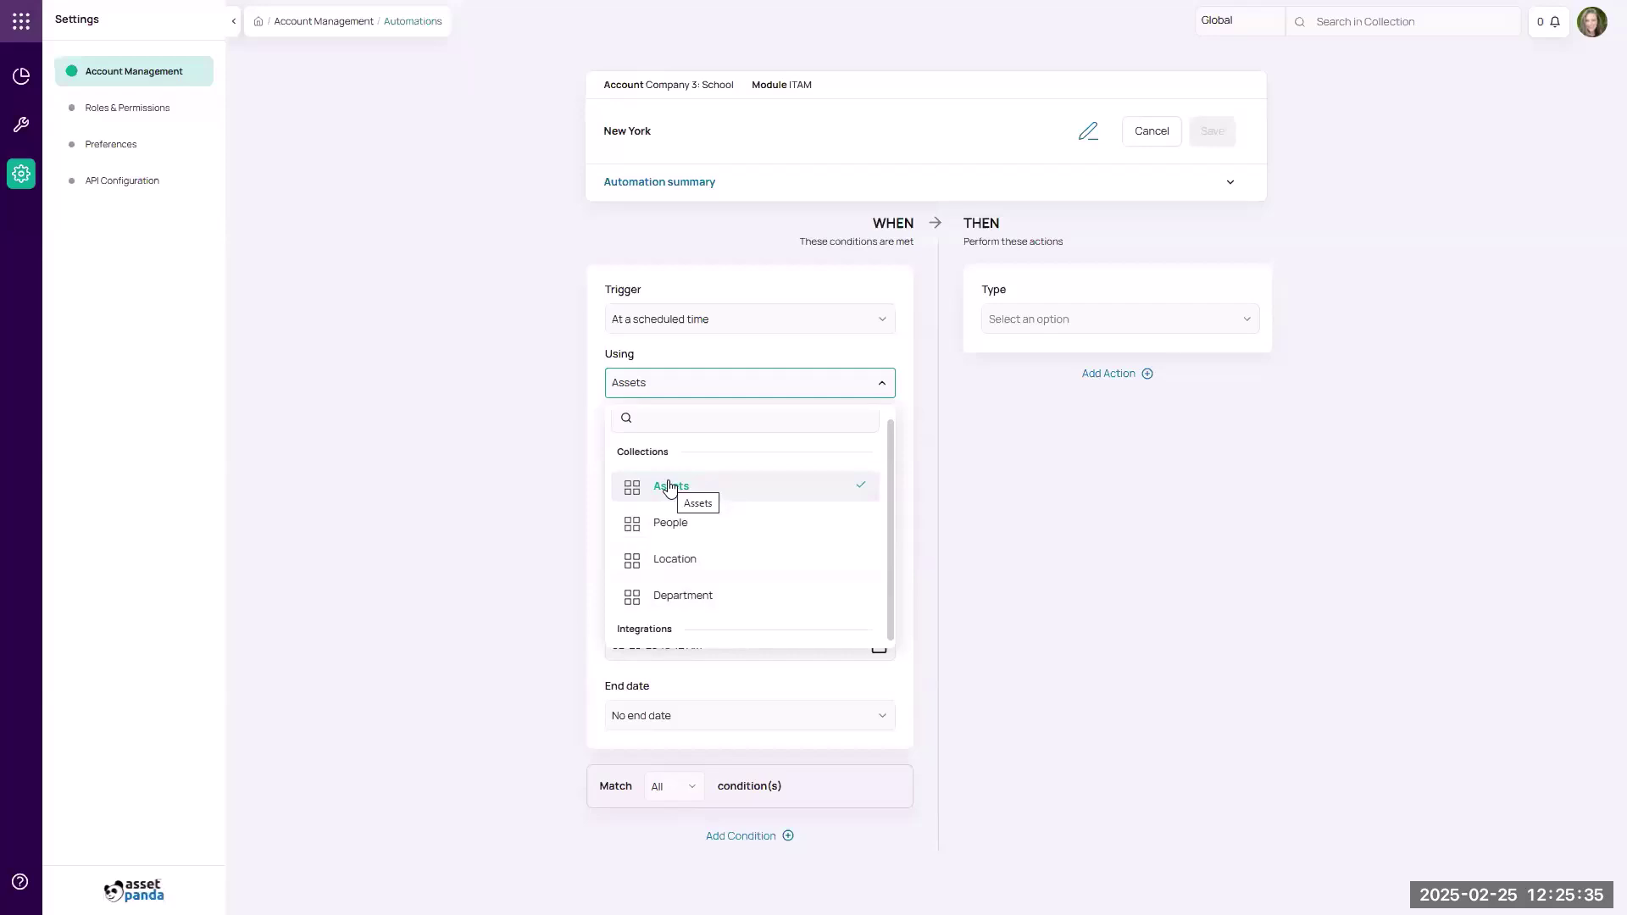
pyautogui.click(598, 414)
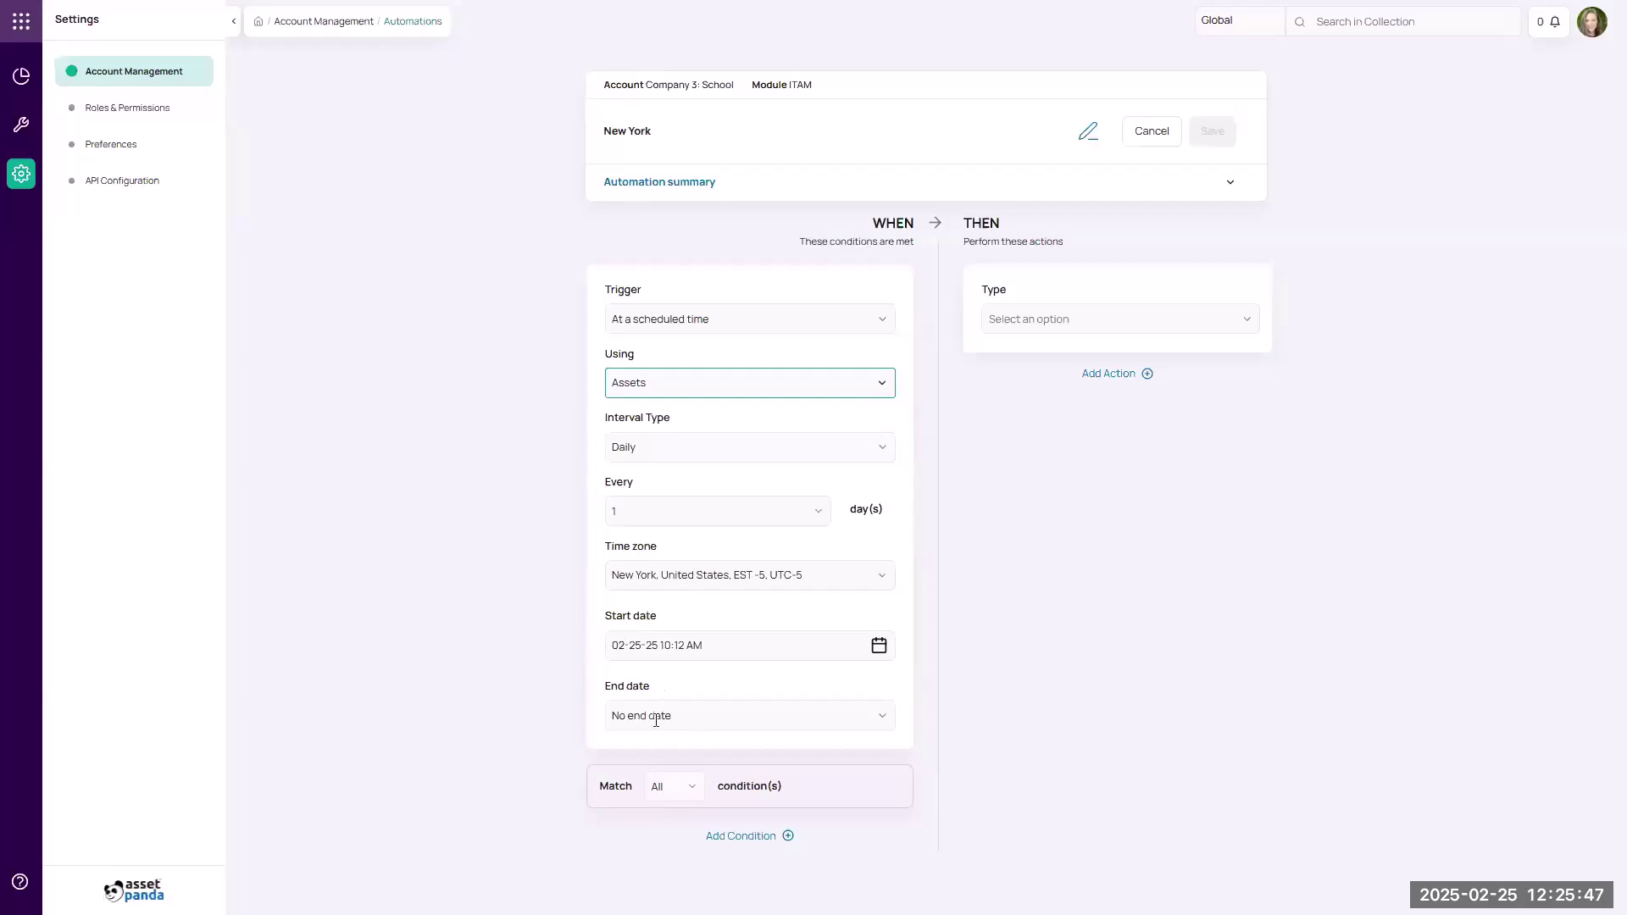
# Add a condition where Location is equal to New York.
pyautogui.click(764, 836)
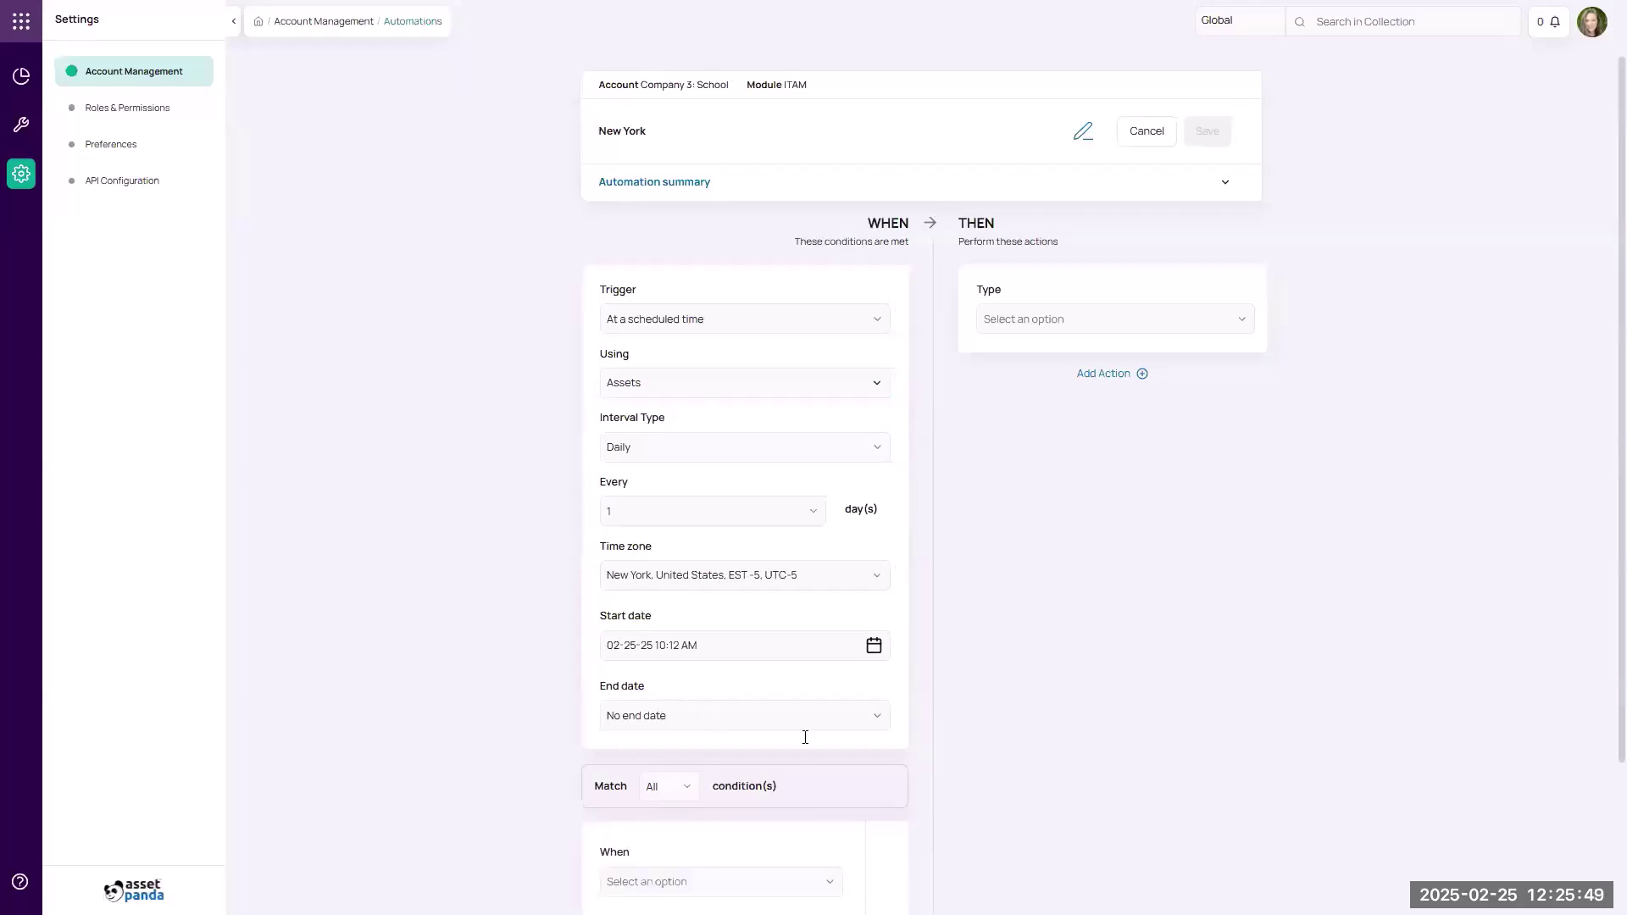
pyautogui.scroll(-3, 803, 725)
pyautogui.click(745, 718)
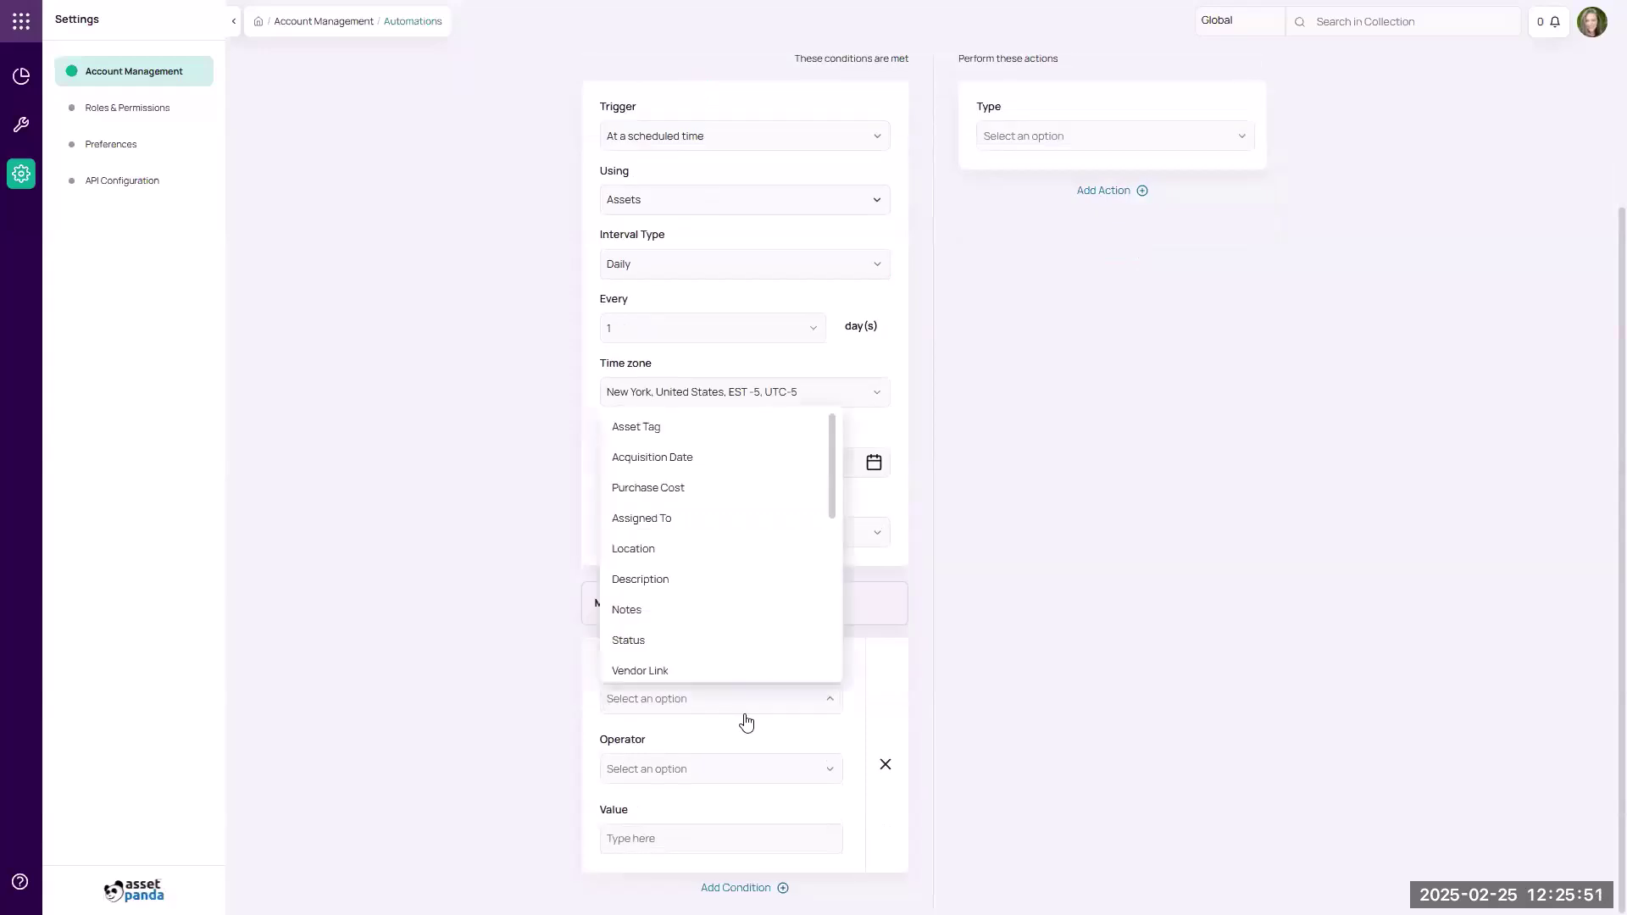
pyautogui.click(696, 561)
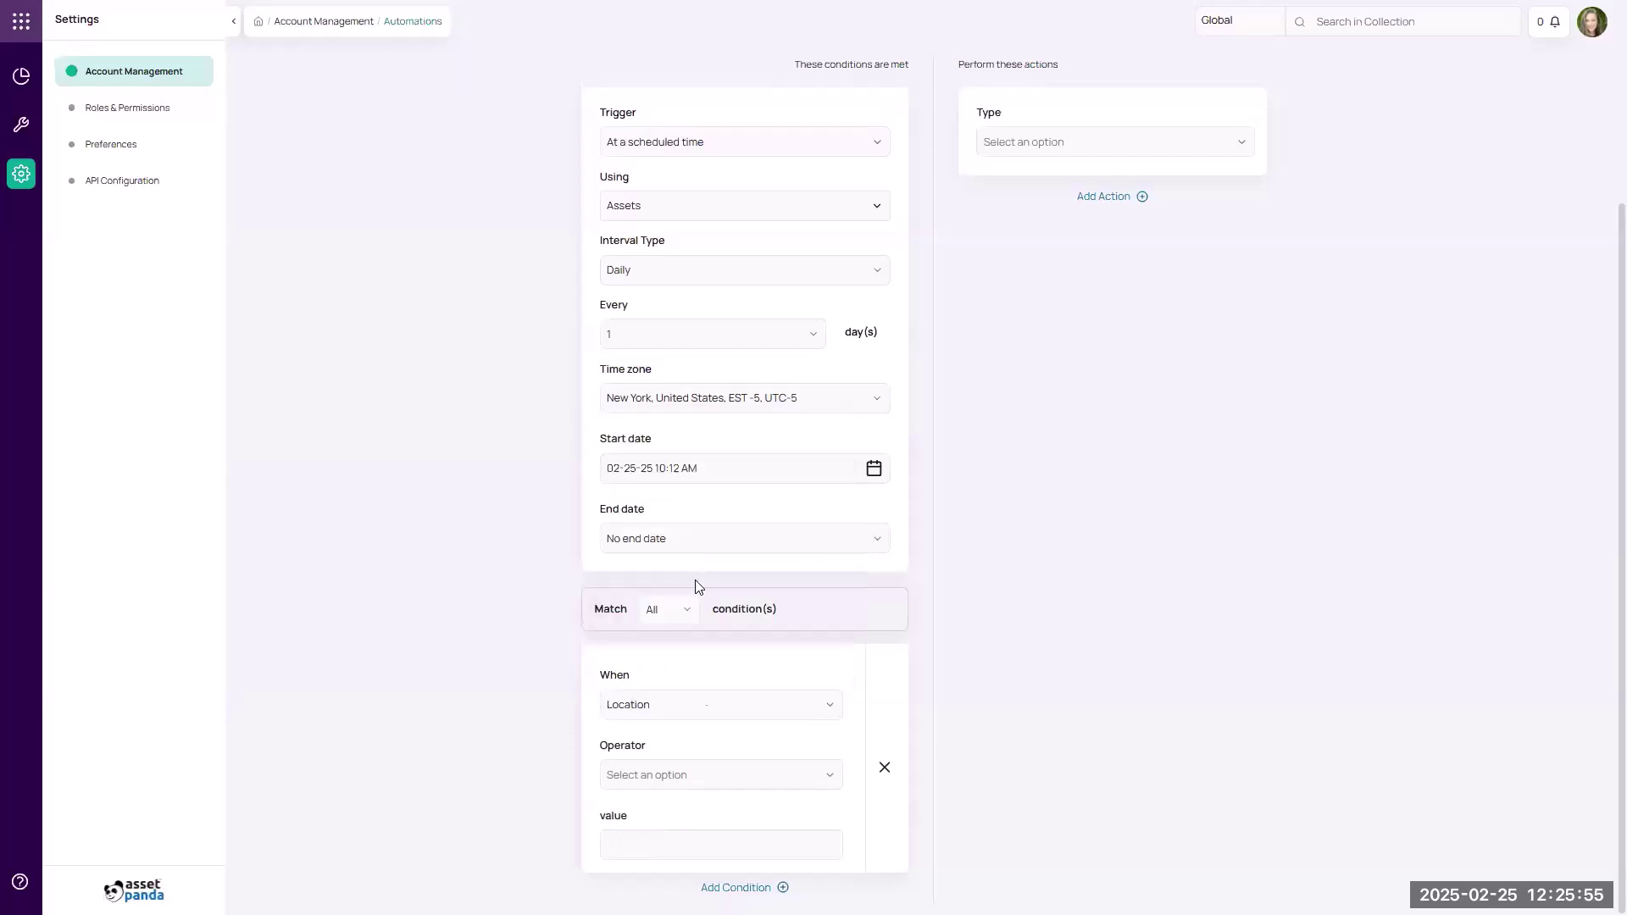
pyautogui.click(691, 774)
pyautogui.click(659, 561)
pyautogui.click(658, 843)
pyautogui.click(669, 686)
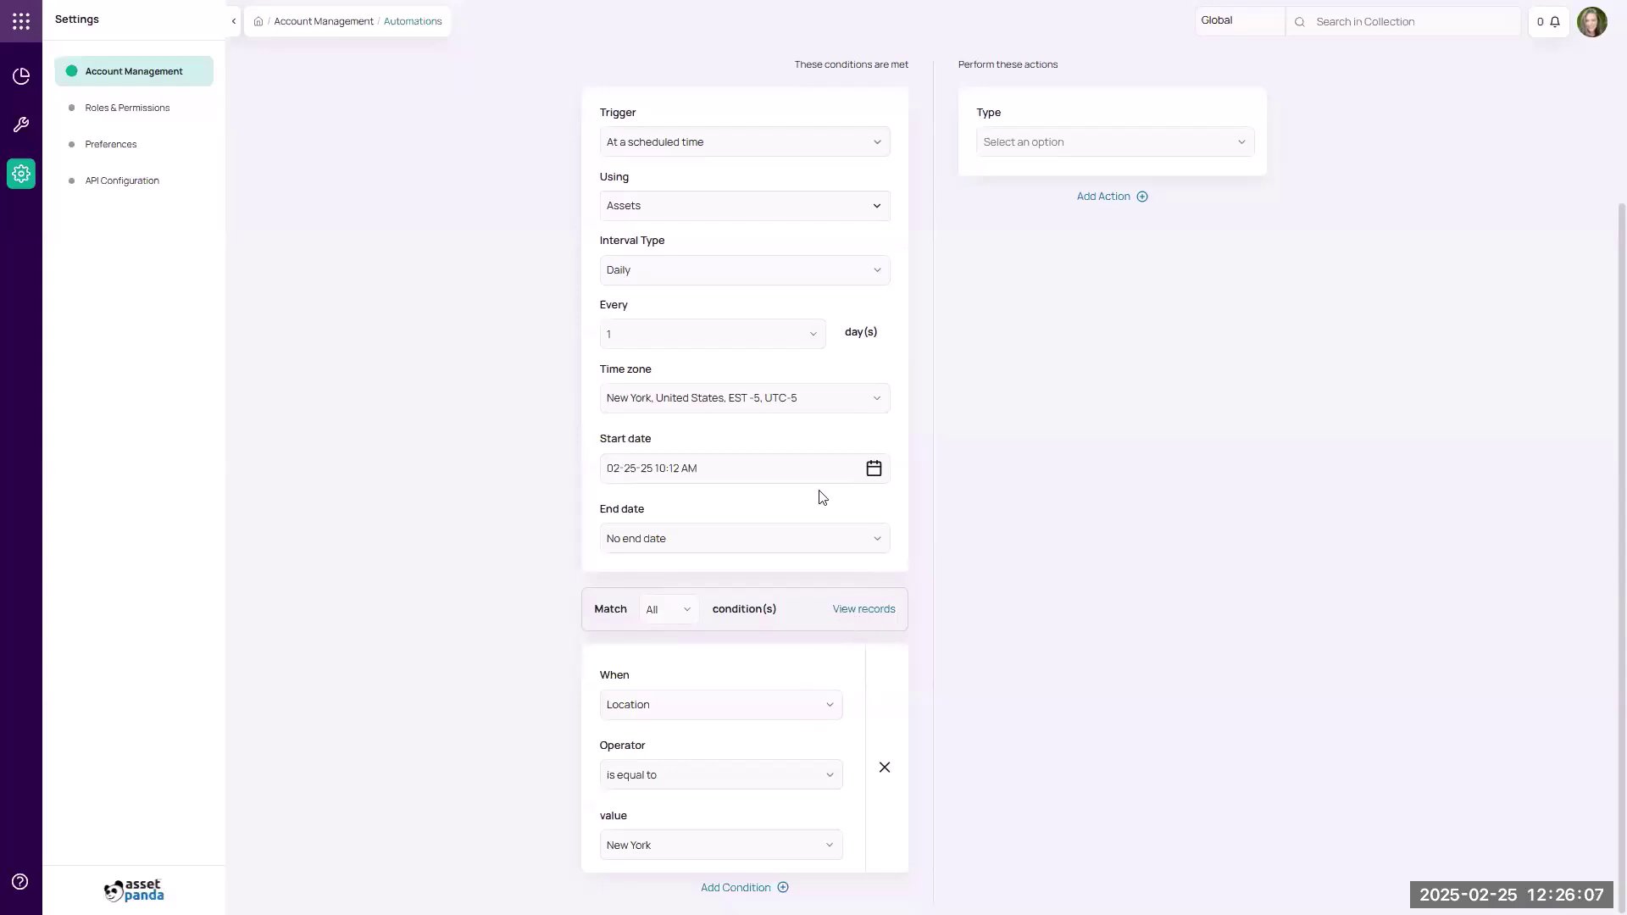
pyautogui.click(1018, 154)
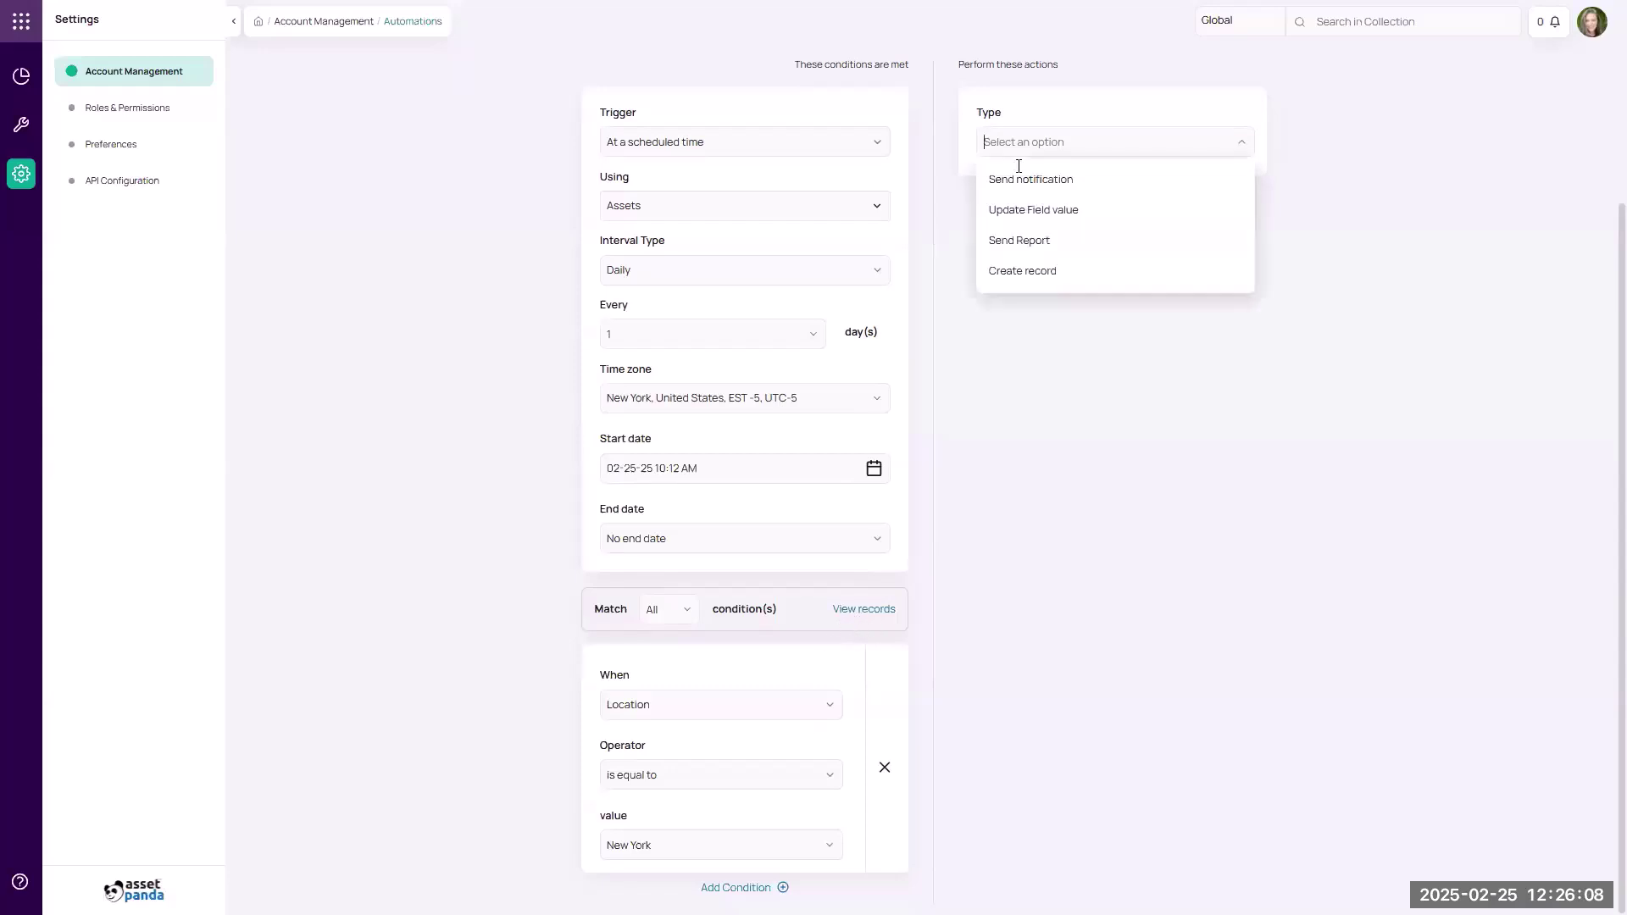
# Make the action Send Report in Excel from the New York saved view, deleting the Location condition.
pyautogui.click(1025, 242)
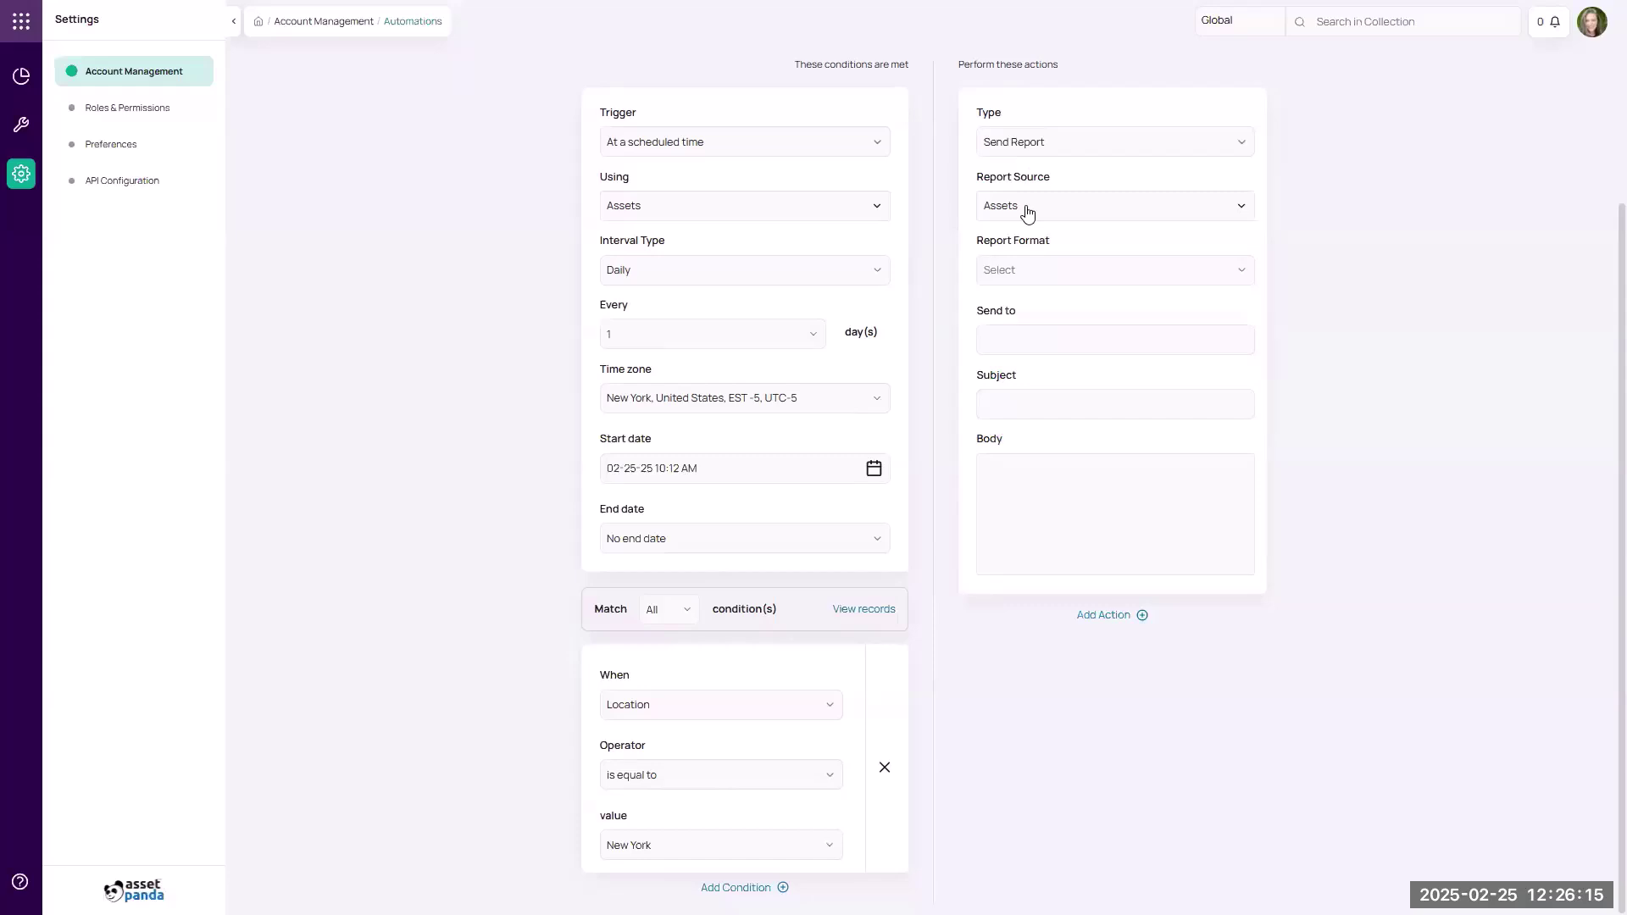
pyautogui.click(1016, 269)
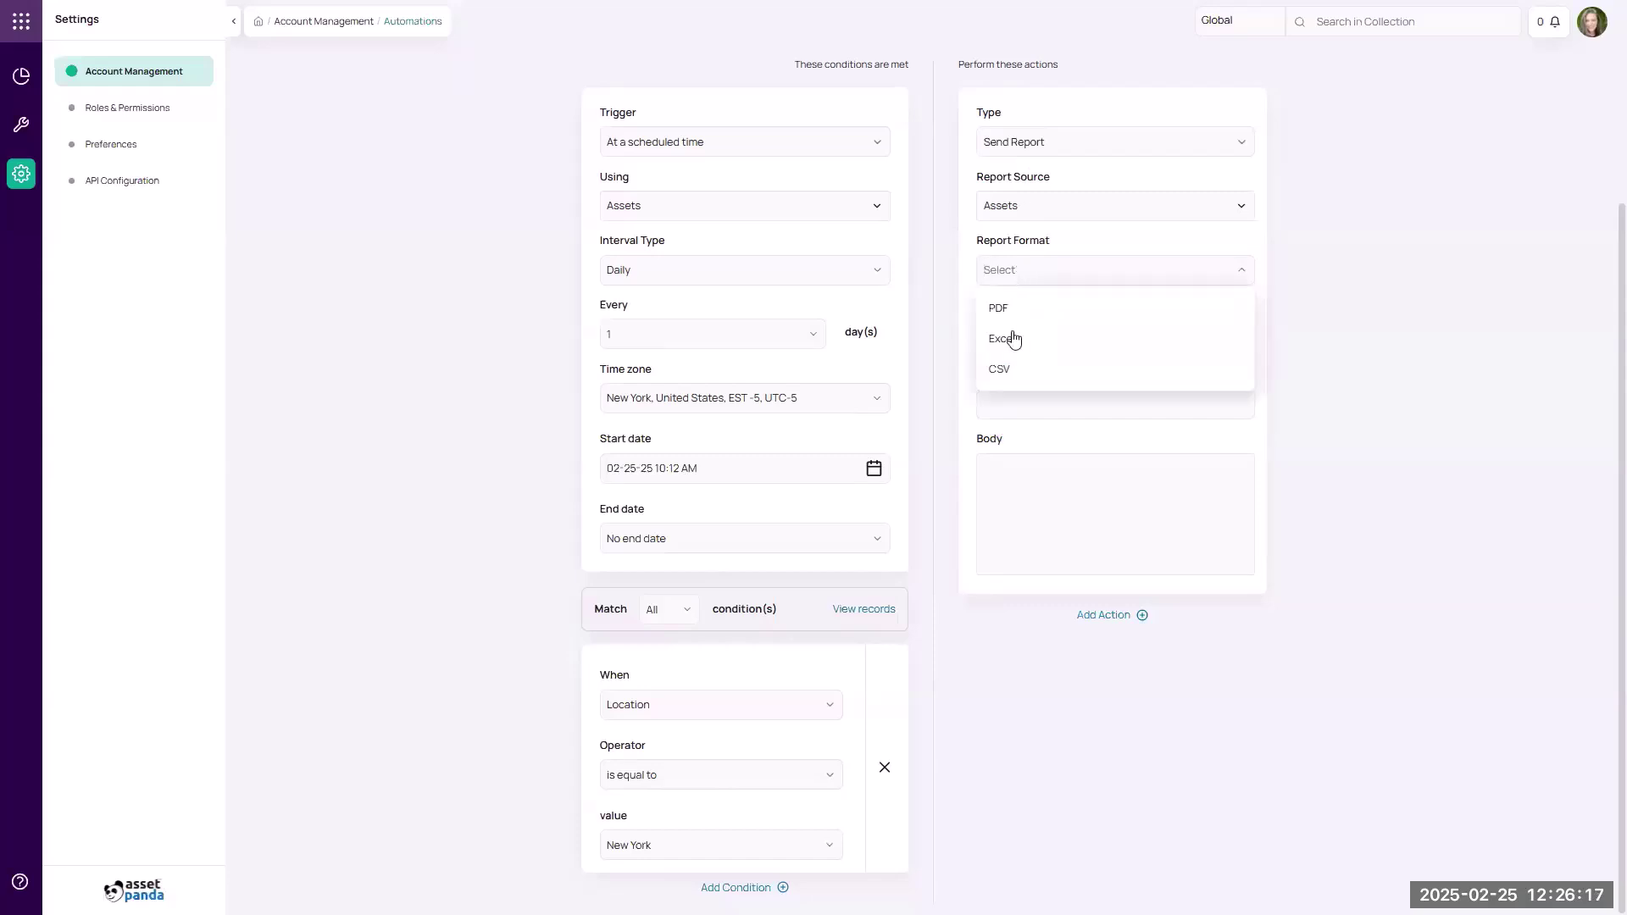
pyautogui.click(1013, 335)
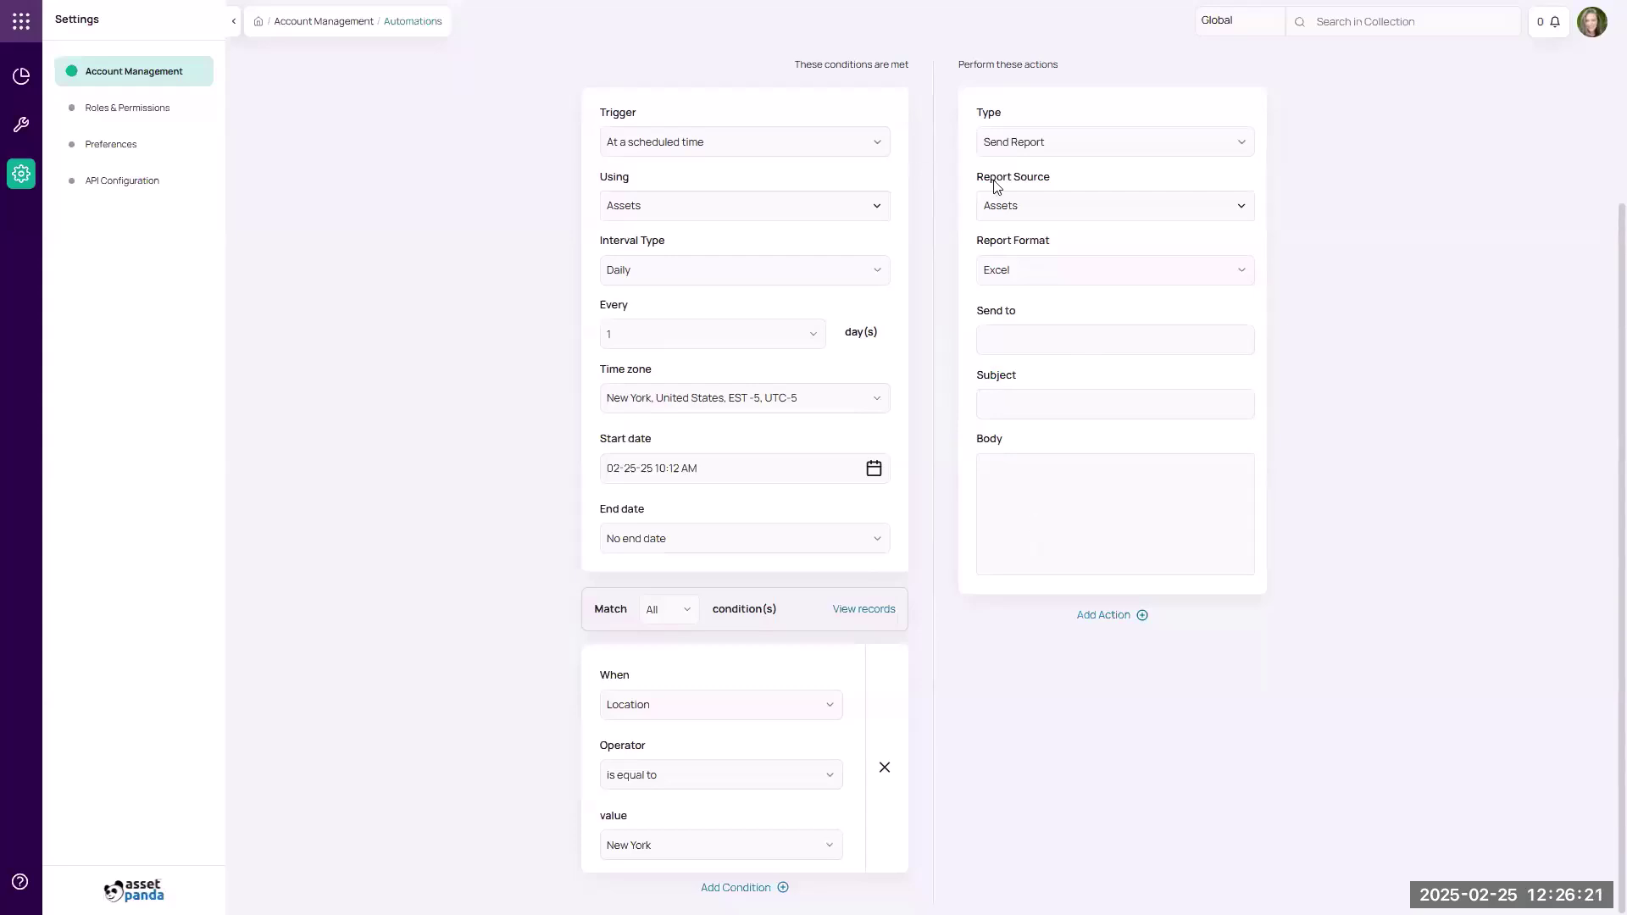
pyautogui.click(882, 773)
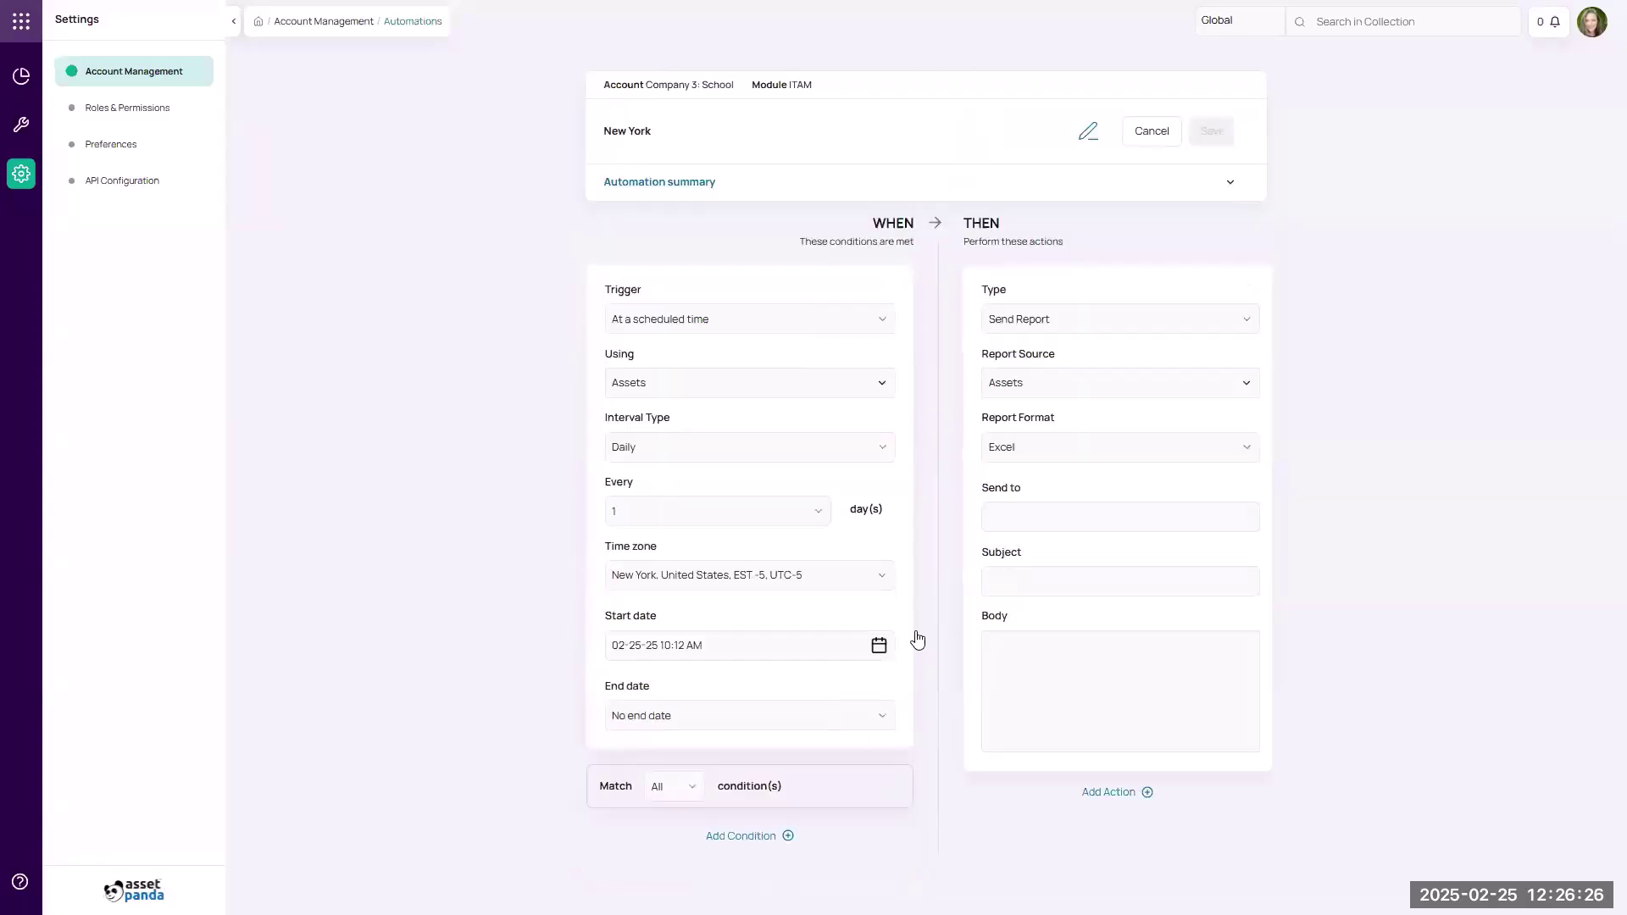
pyautogui.click(1027, 387)
pyautogui.scroll(-1, 1032, 483)
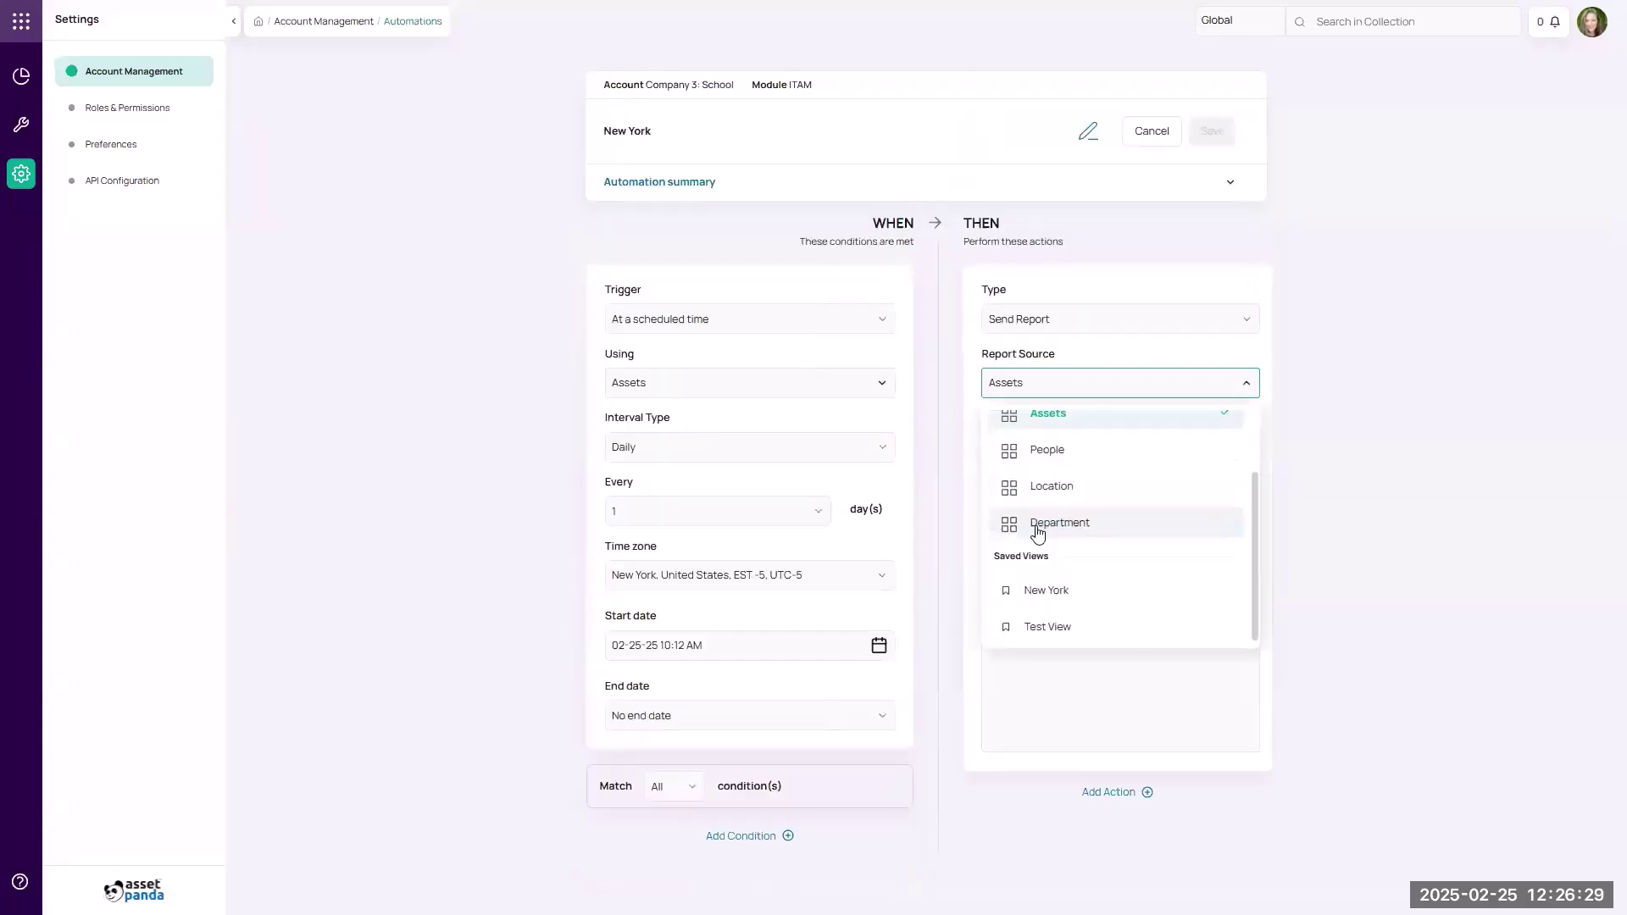
pyautogui.click(1058, 593)
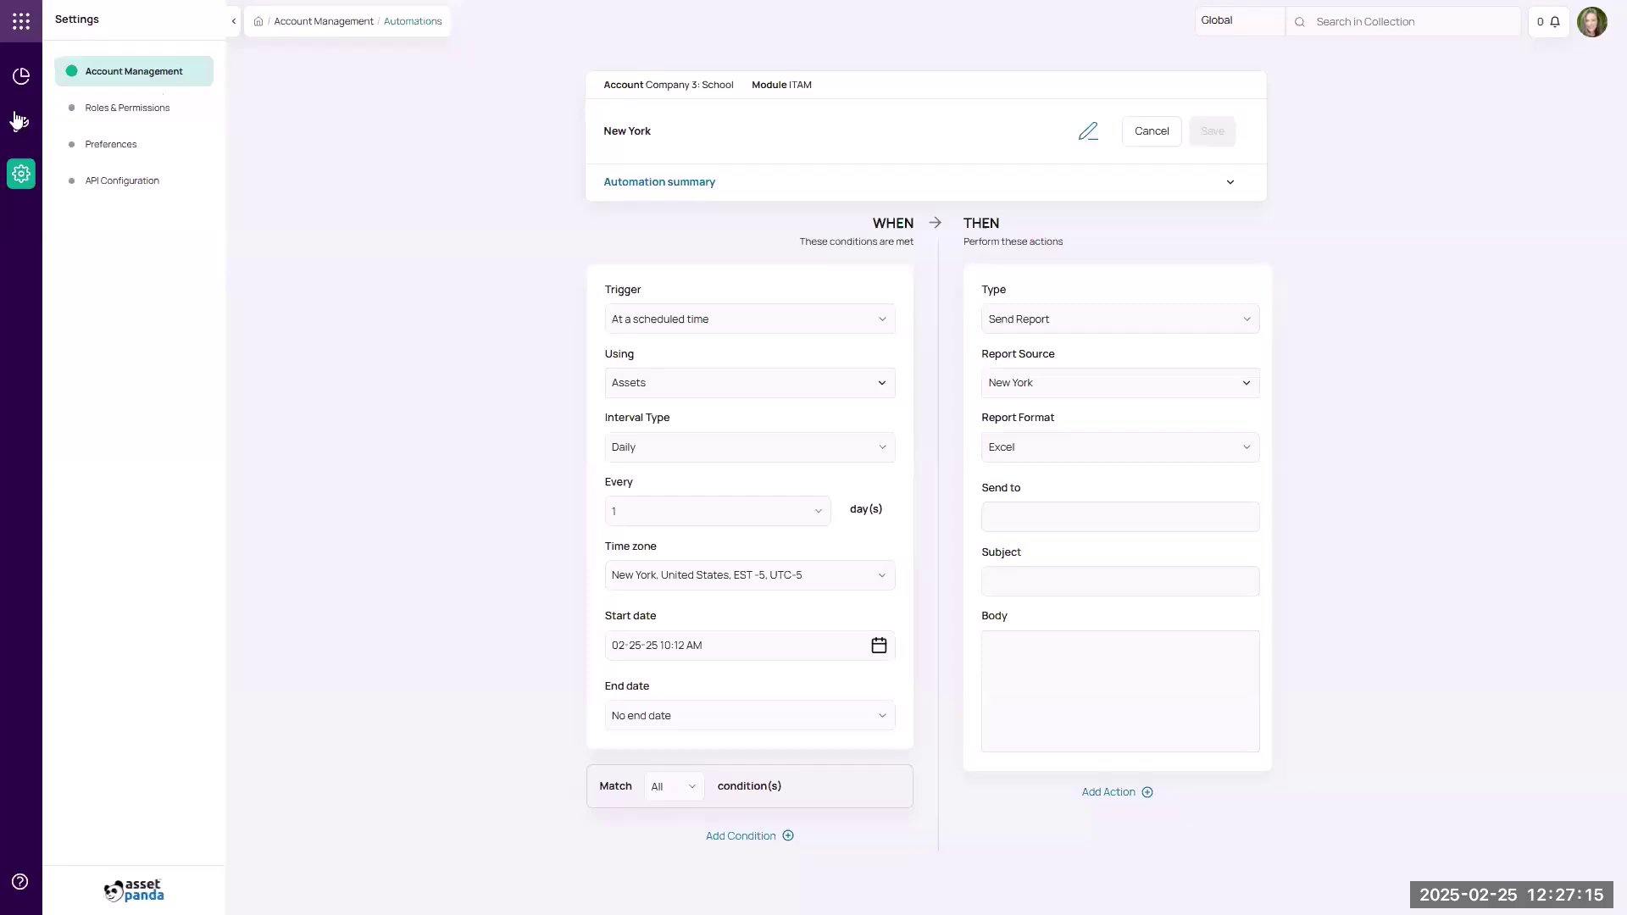
pyautogui.click(769, 317)
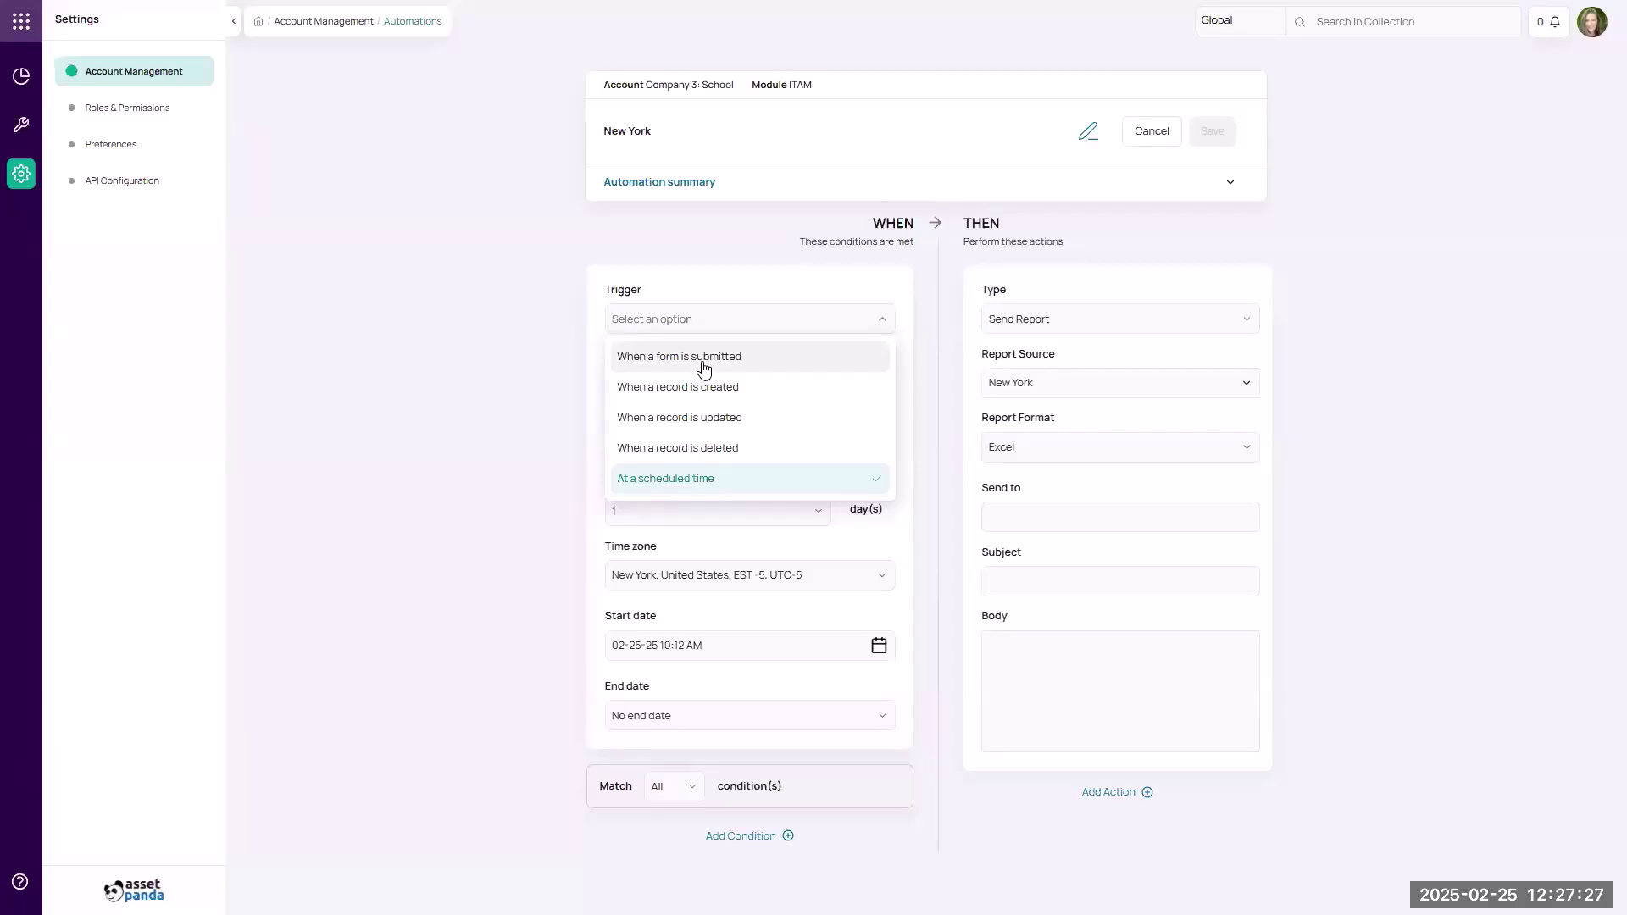
pyautogui.click(1068, 320)
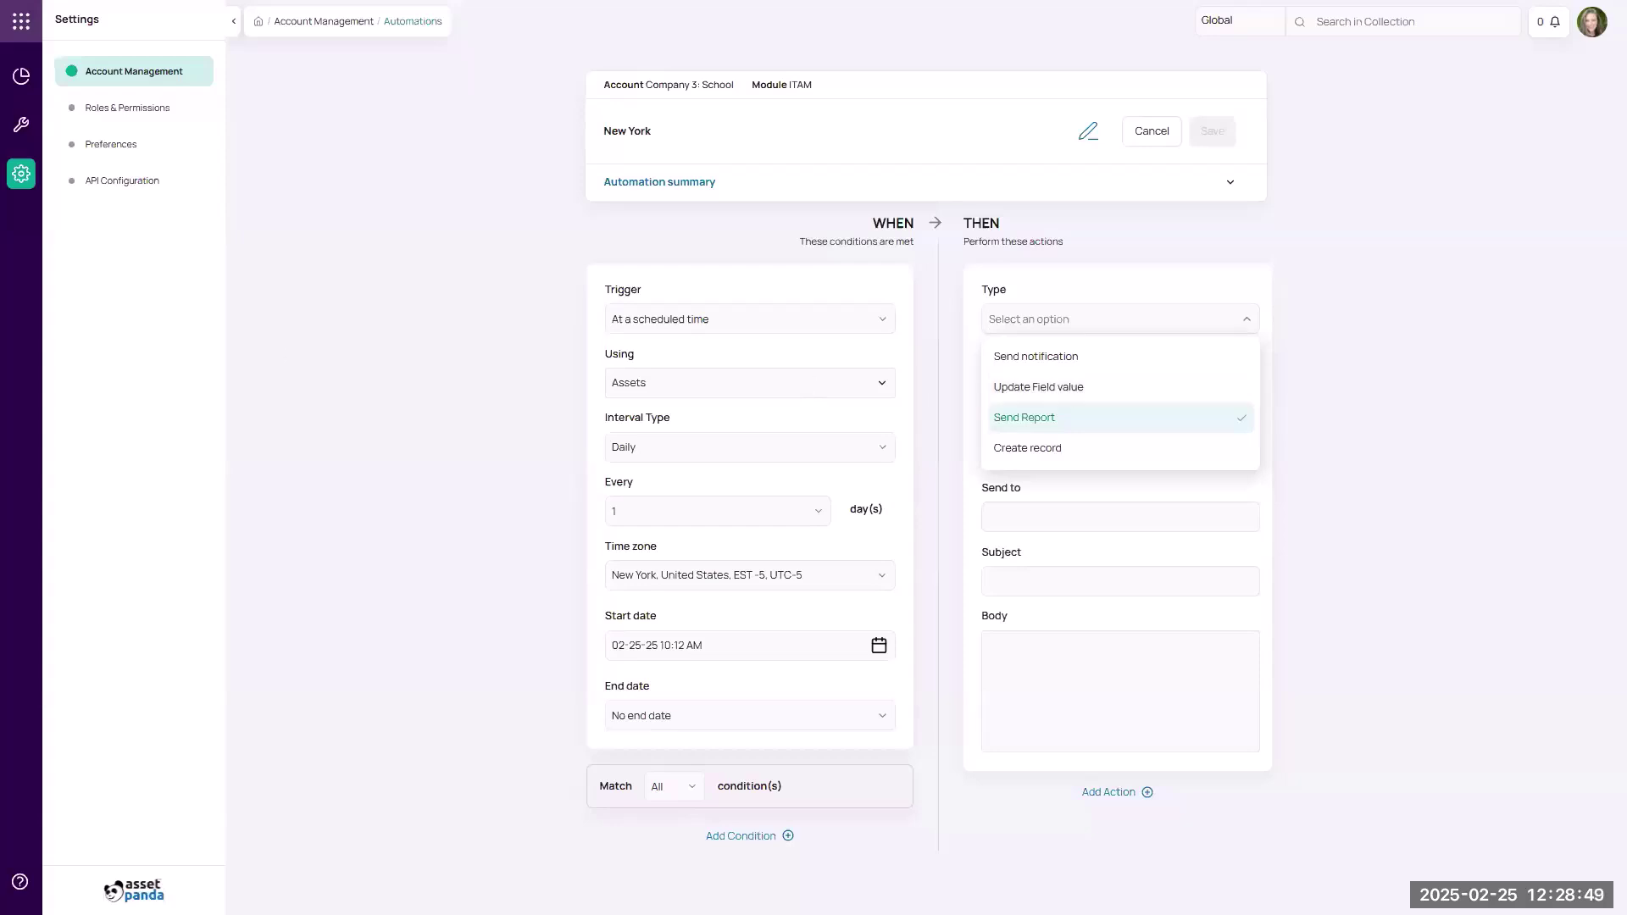
pyautogui.press('Return')
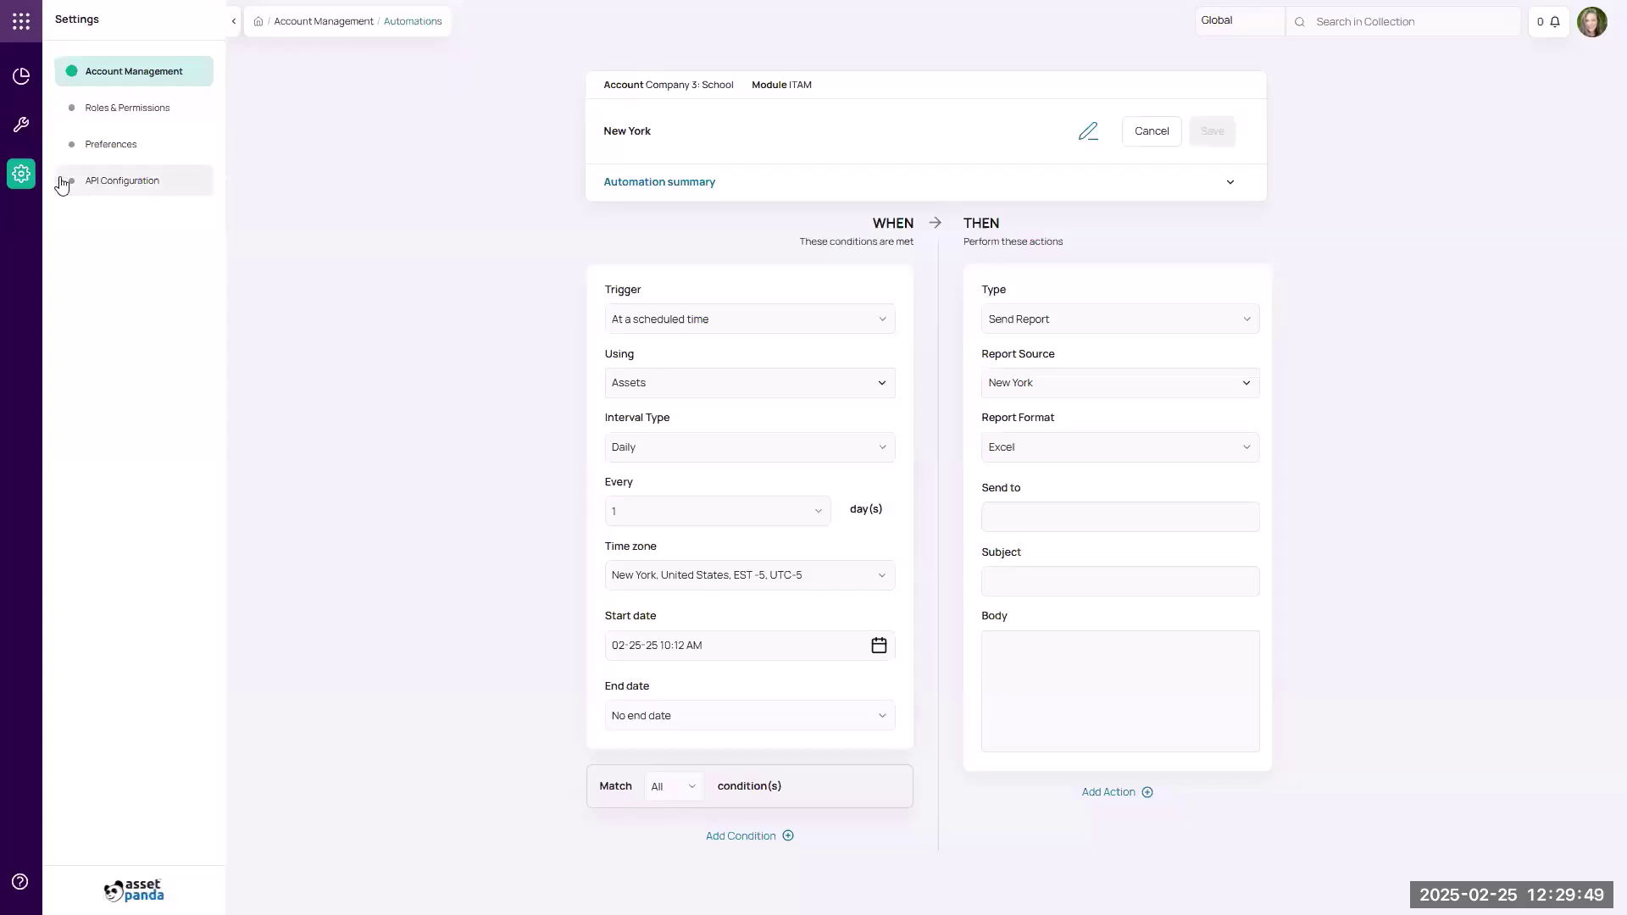
# View the API Configuration page, then go back to Account Management.
pyautogui.click(104, 186)
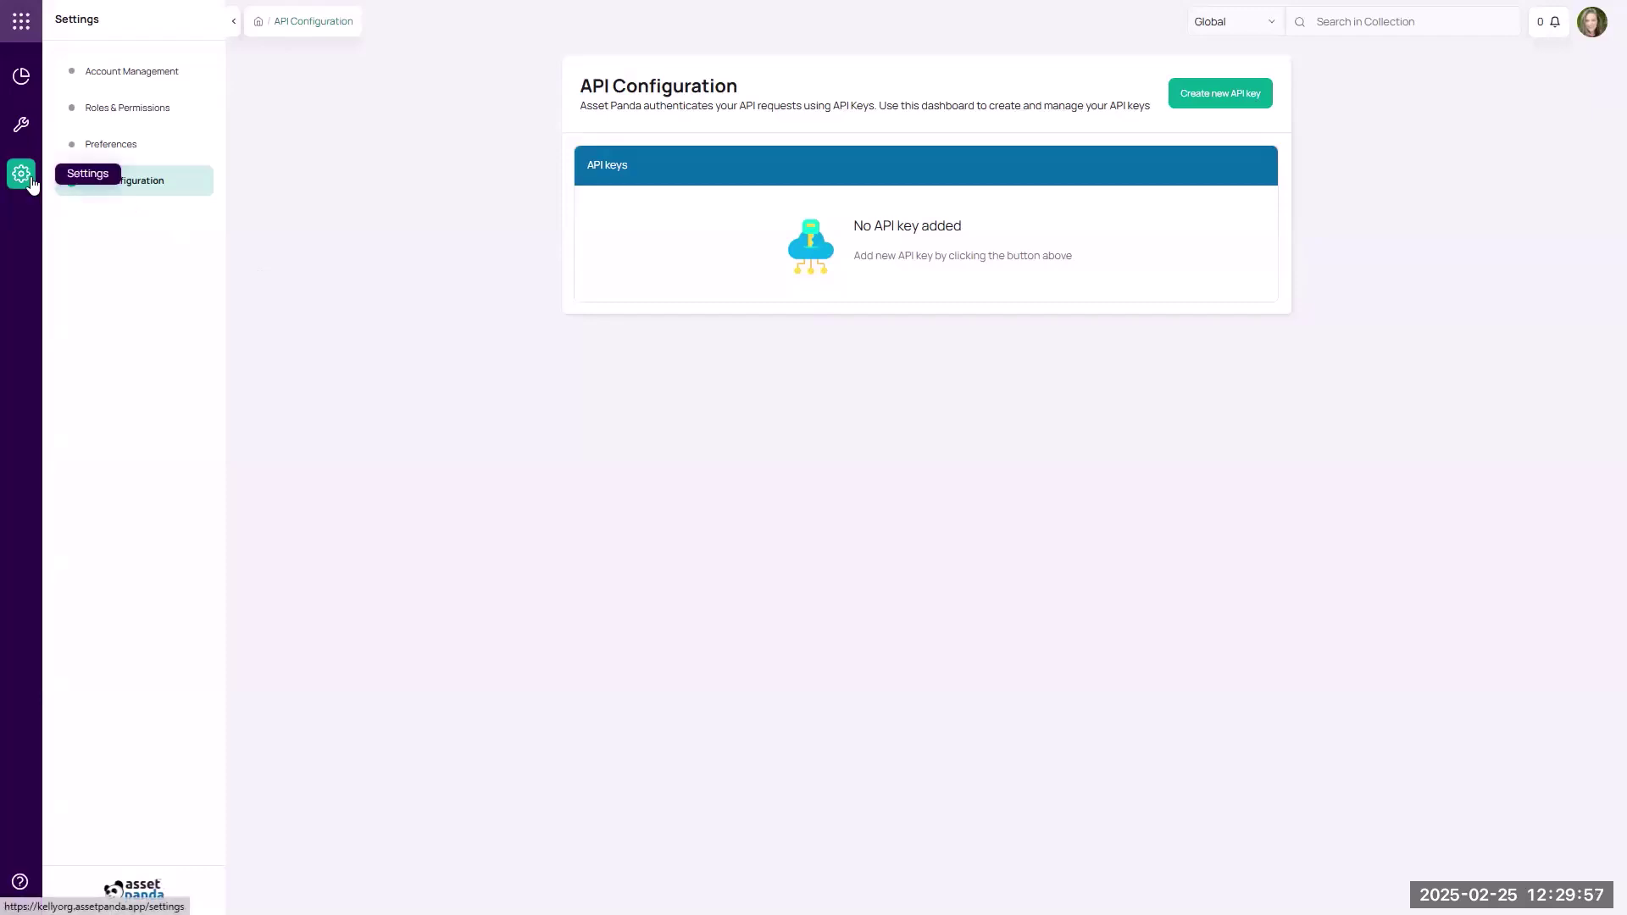
pyautogui.click(27, 183)
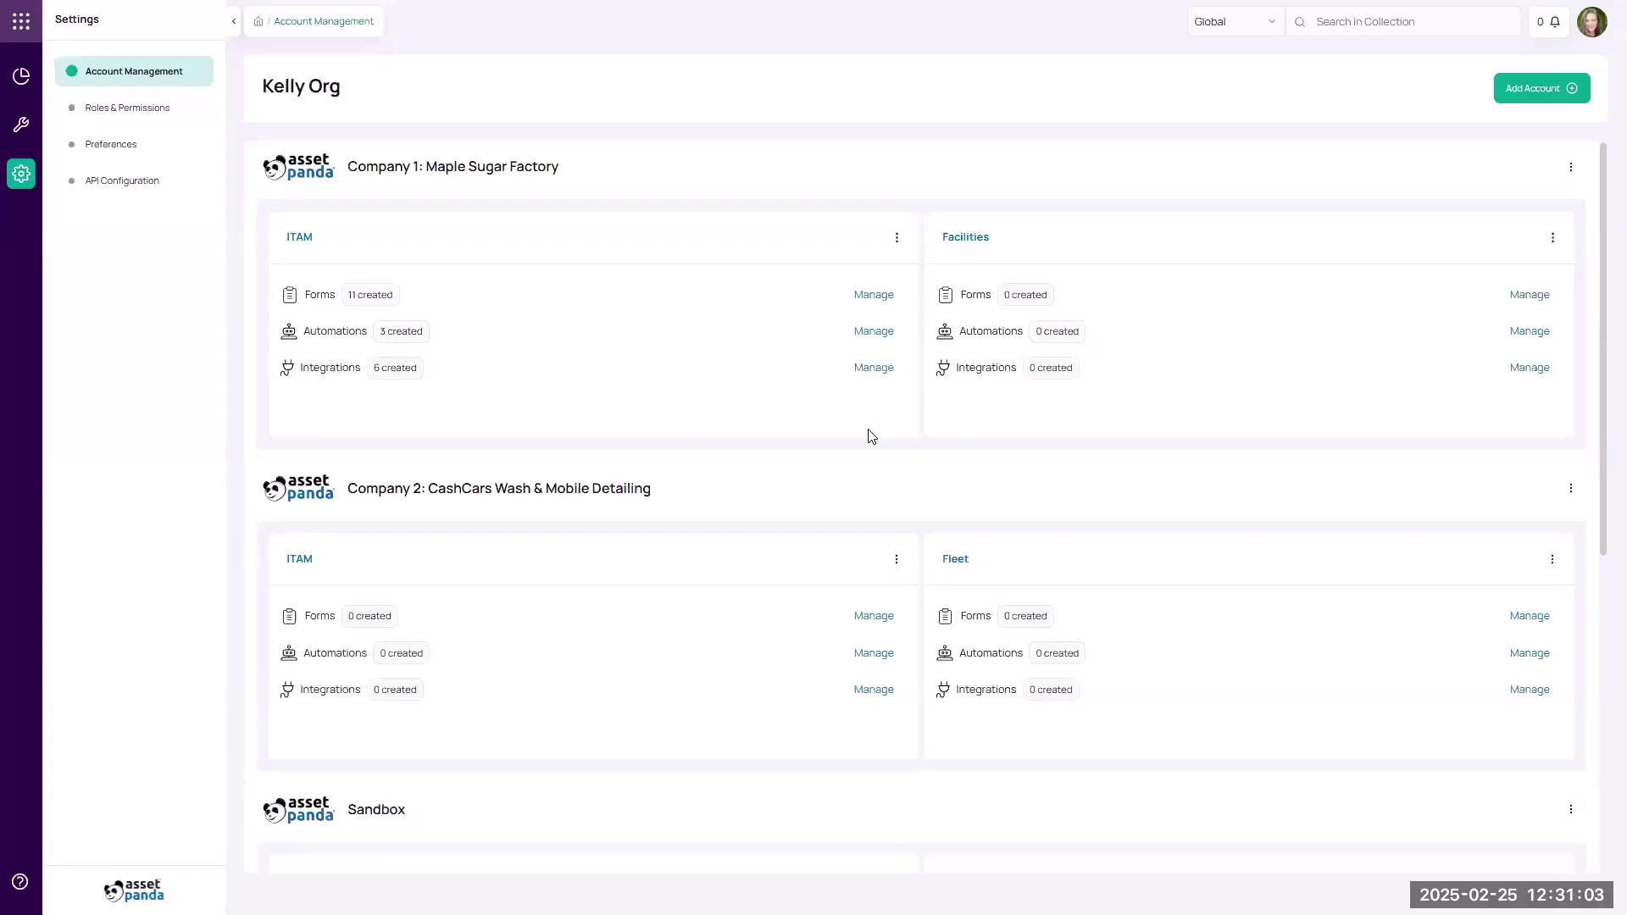
# Open Company 1's ITAM integrations and browse the Integrations Store.
pyautogui.click(873, 371)
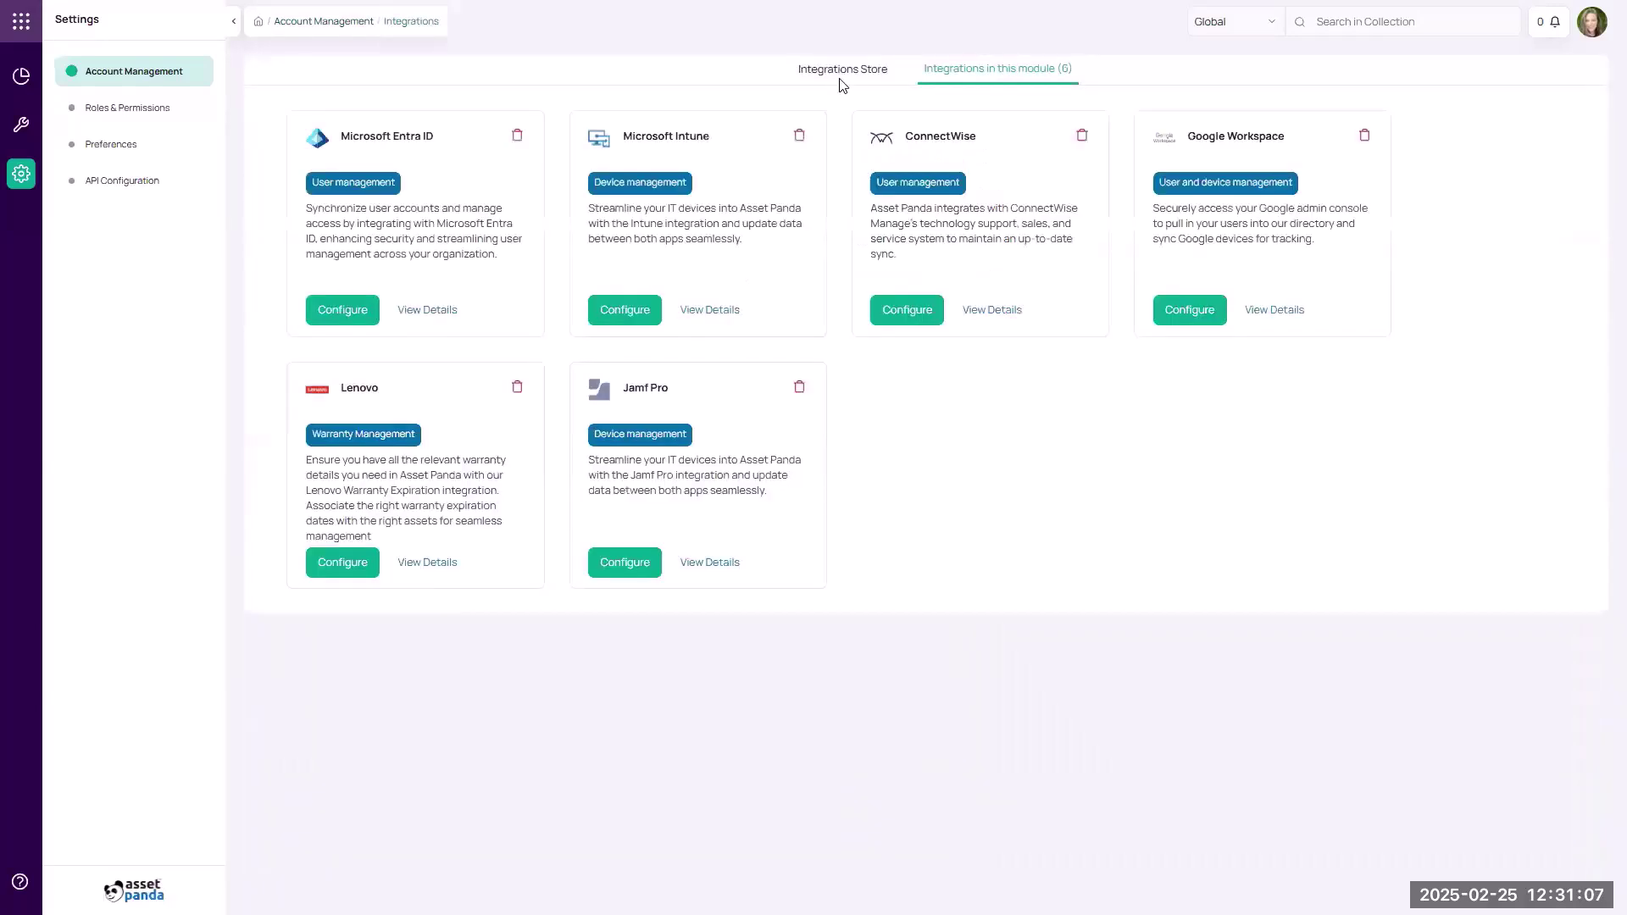
pyautogui.click(841, 72)
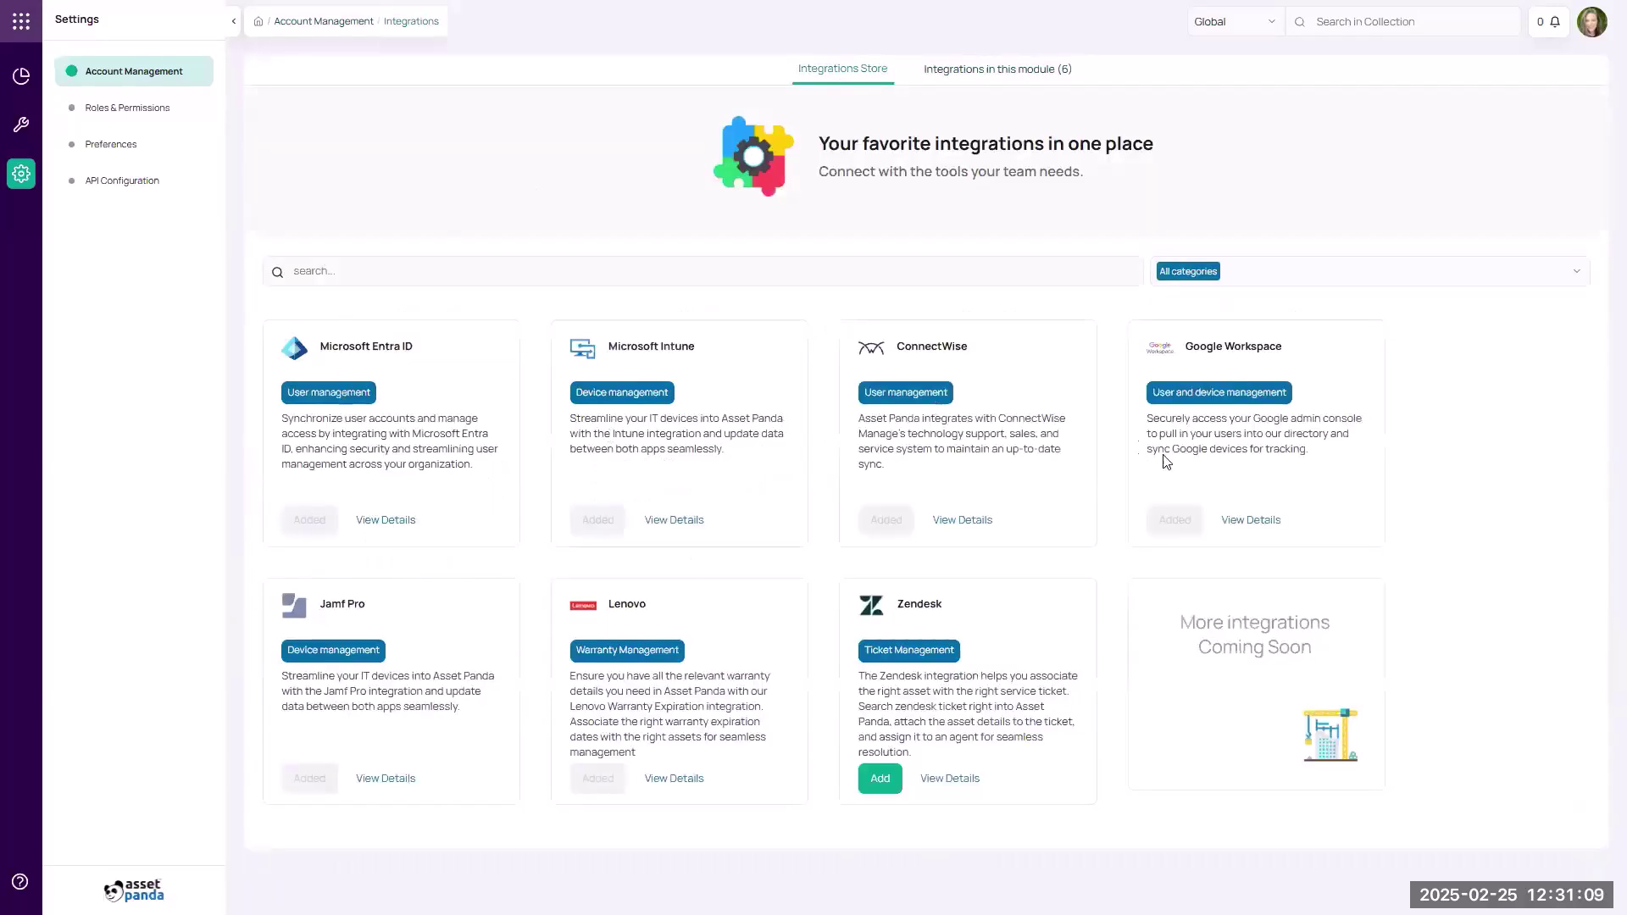